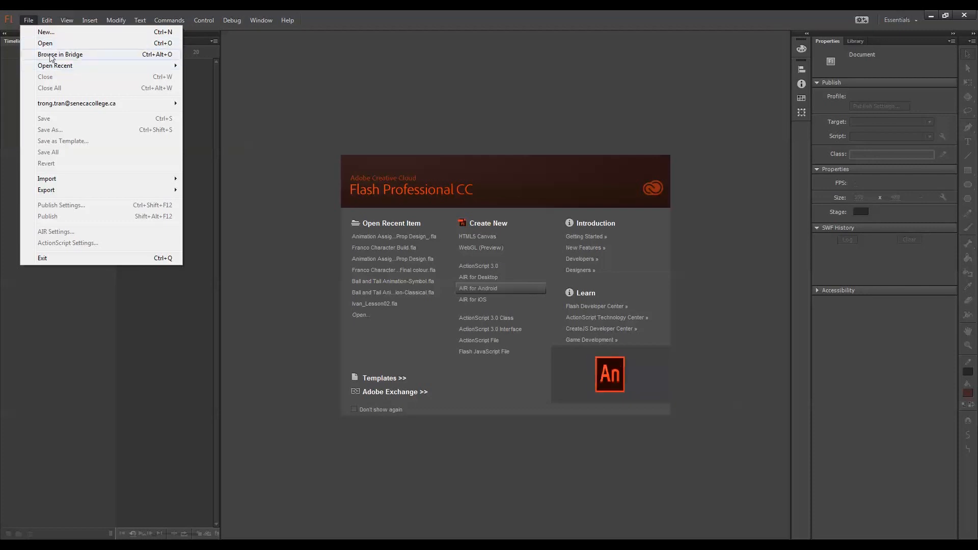
# Open the file Animation Assignment 03-Prop Design_ from the Animation Lesson 03-Prop Design folder
pyautogui.click(46, 44)
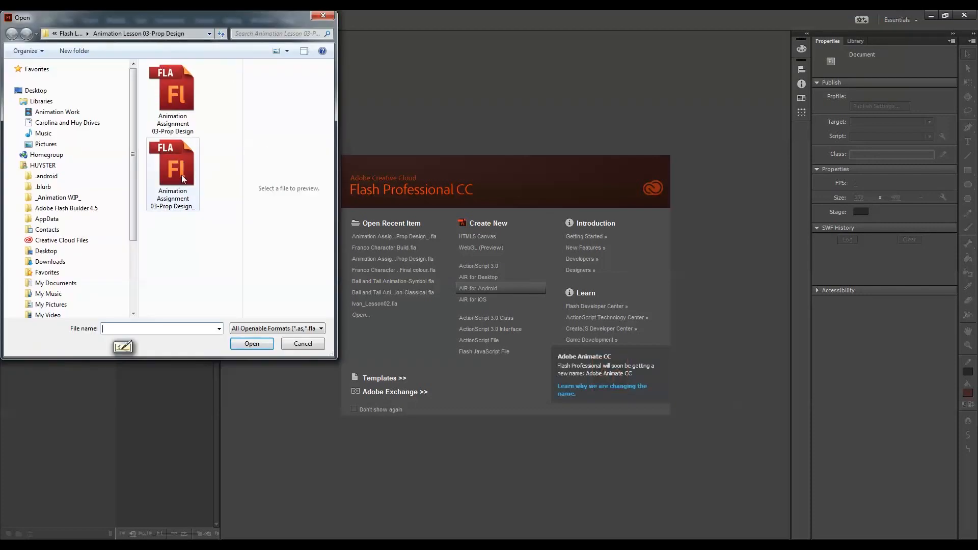
pyautogui.click(182, 175)
pyautogui.click(257, 343)
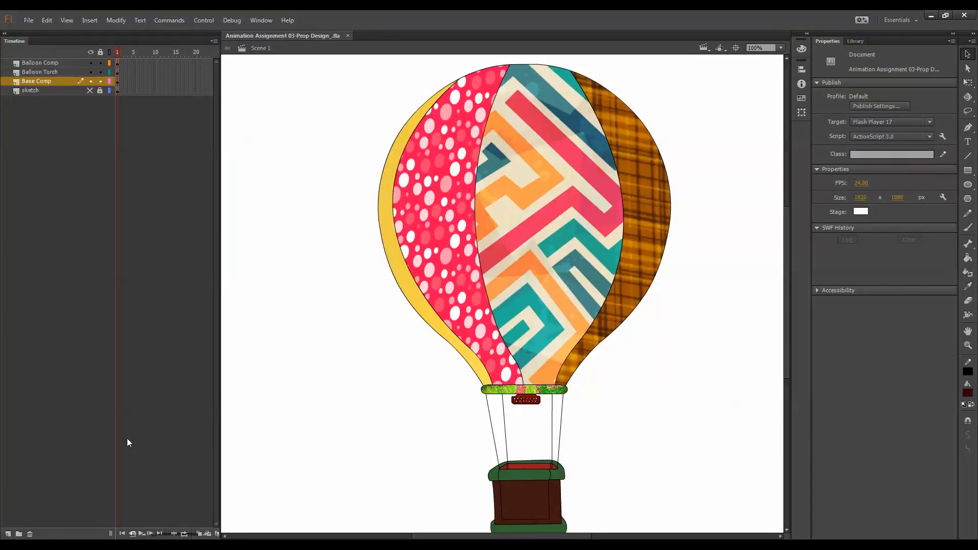
pyautogui.hotkey('ctrl', '-')
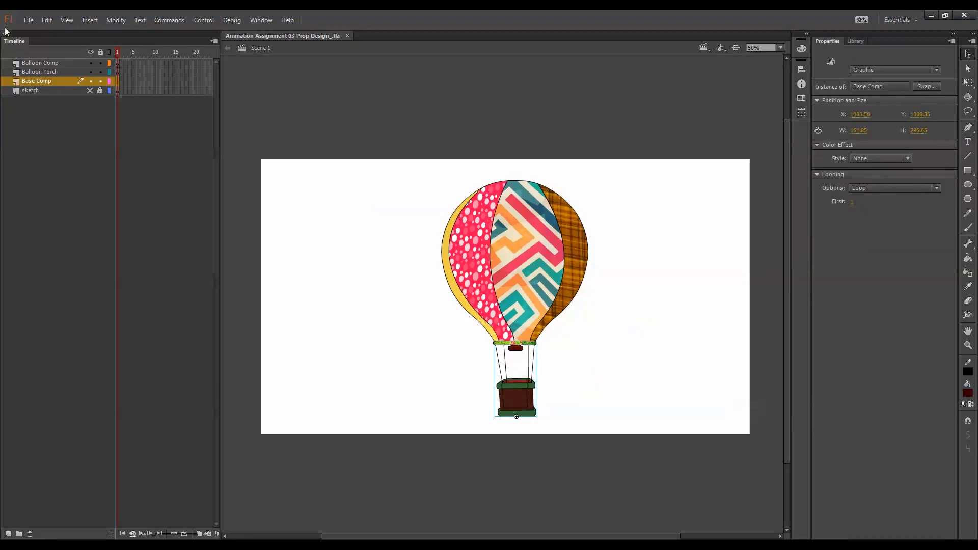
# Open the Franco Character Build file from the Flash Lessons folder
pyautogui.click(29, 22)
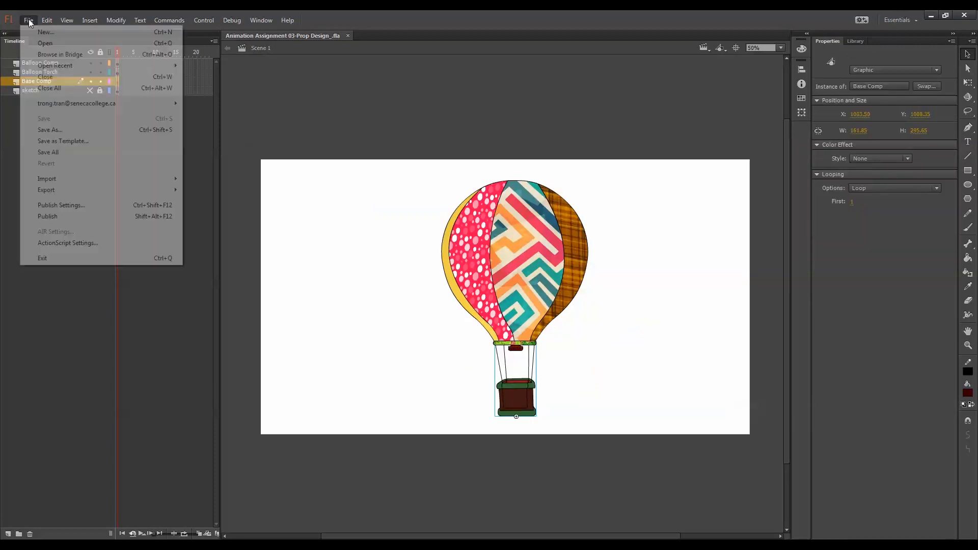
pyautogui.click(41, 45)
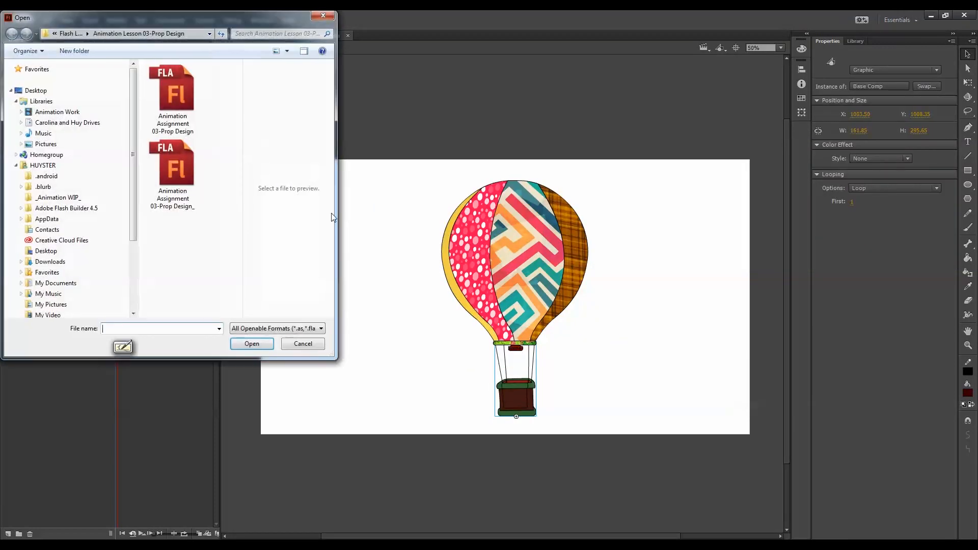
pyautogui.click(75, 34)
pyautogui.scroll(-3, 237, 148)
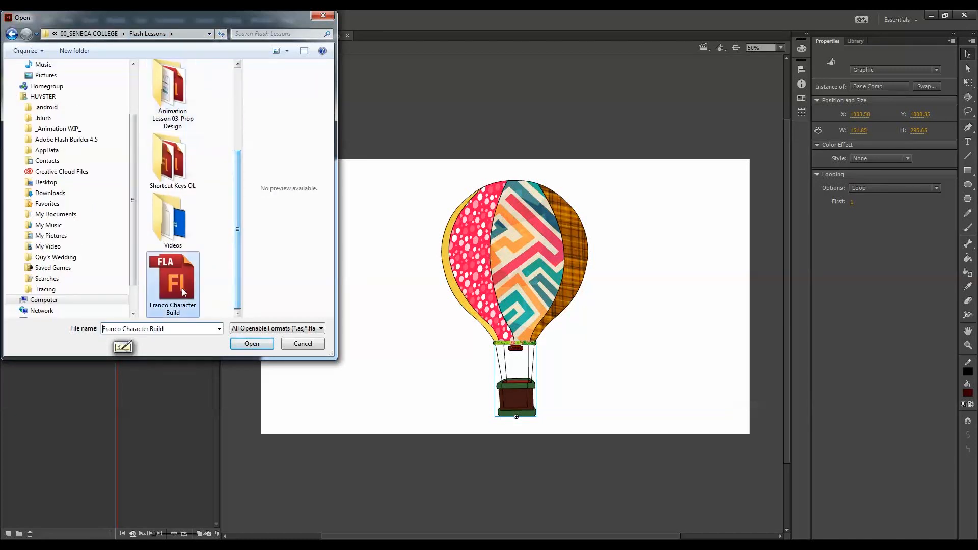
pyautogui.doubleClick(182, 288)
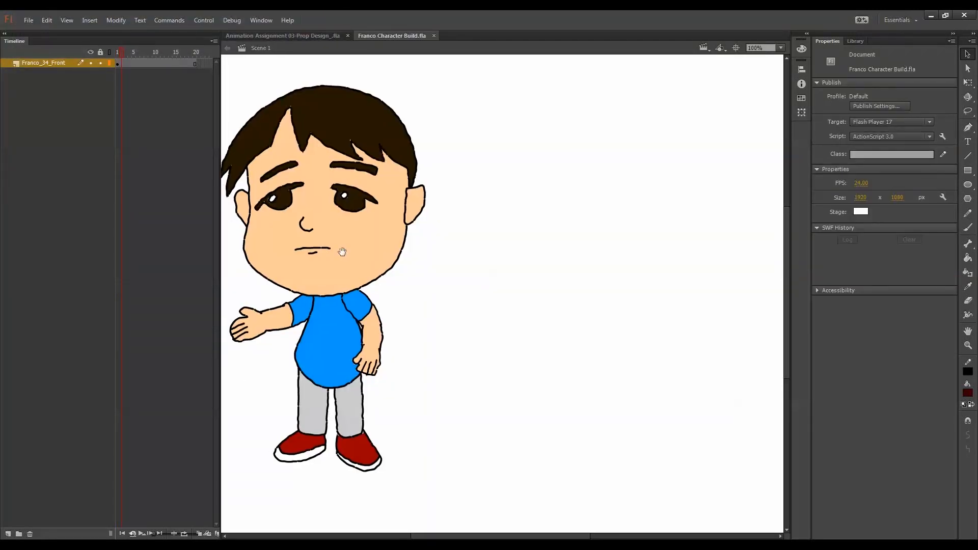
# Copy the first frame of the Franco_34_Front layer
pyautogui.moveTo(343, 275); pyautogui.dragTo(461, 260)
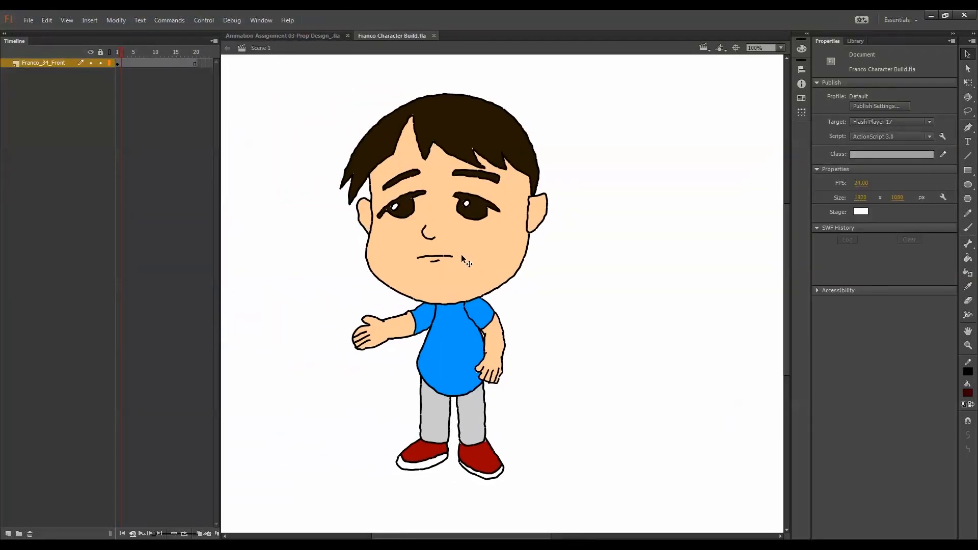
pyautogui.click(118, 63)
pyautogui.rightClick(118, 65)
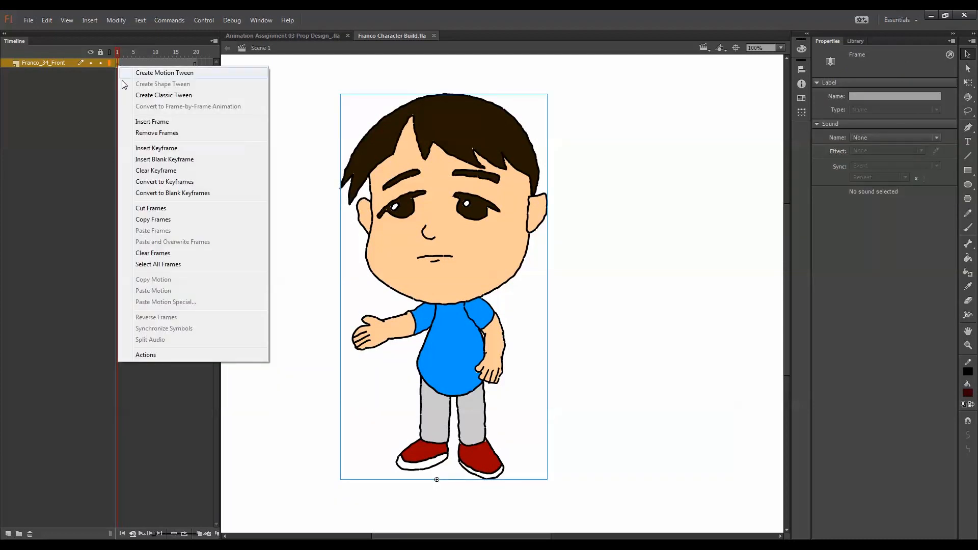
pyautogui.click(161, 222)
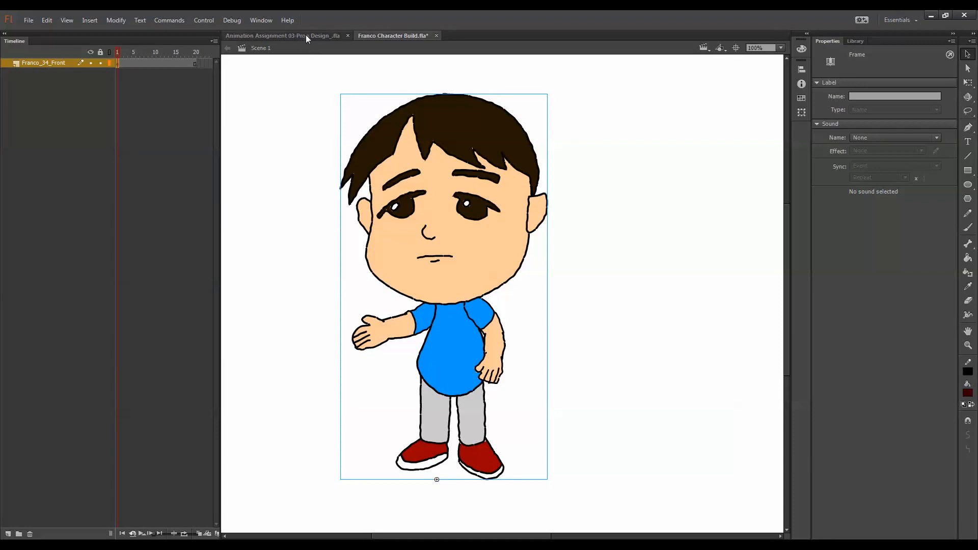
# Paste the copied frame onto a new layer in the balloon document and move that layer above the balloon layers
pyautogui.click(305, 34)
pyautogui.click(26, 506)
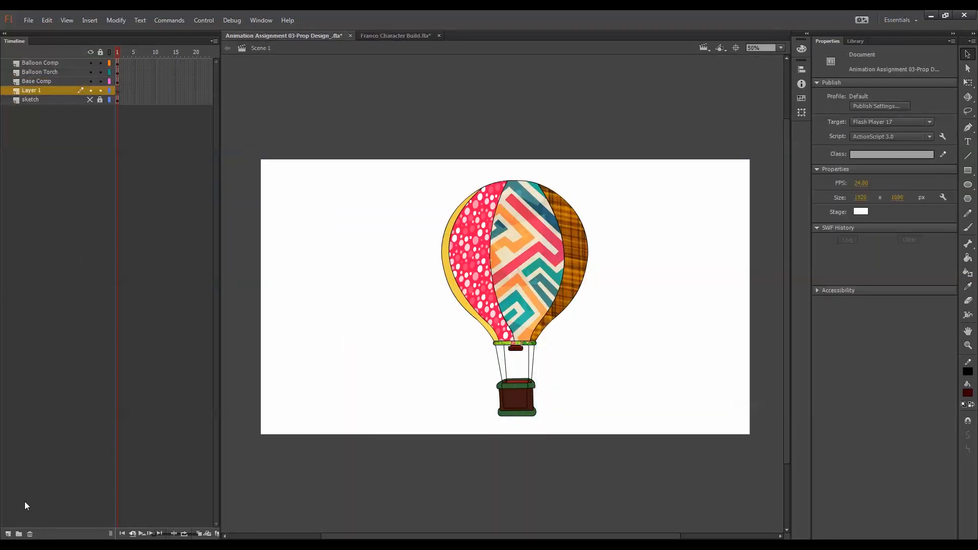
pyautogui.rightClick(118, 92)
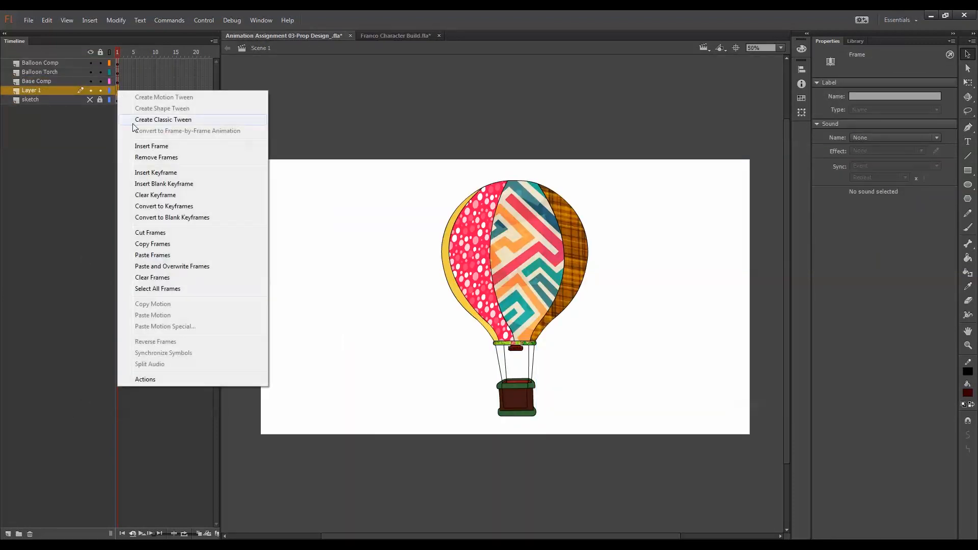
pyautogui.click(159, 254)
pyautogui.moveTo(68, 91); pyautogui.dragTo(74, 64)
# Scale the boy down to suit the balloon basket and place him on the ground to its right
pyautogui.moveTo(441, 228); pyautogui.dragTo(452, 262)
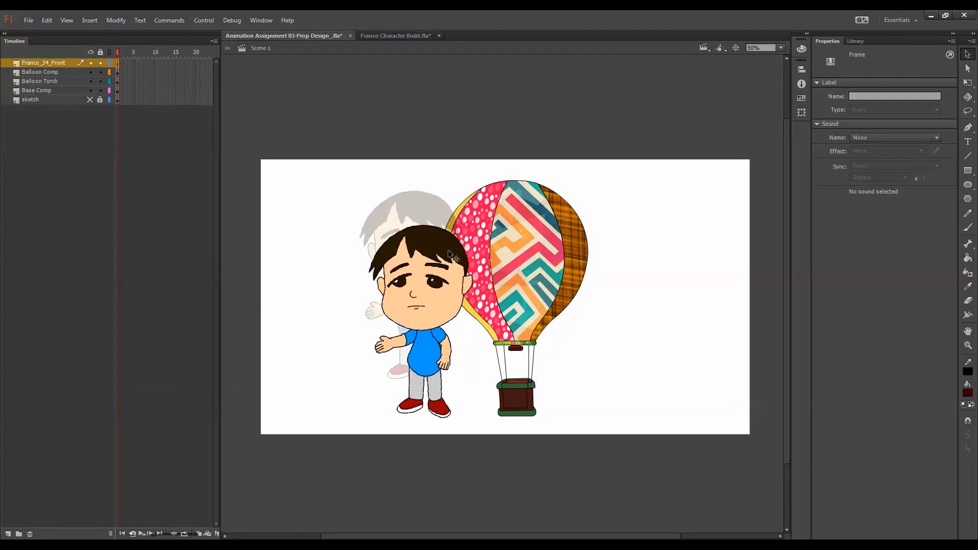
pyautogui.press('q')
pyautogui.moveTo(474, 223); pyautogui.dragTo(442, 289)
pyautogui.moveTo(429, 361); pyautogui.dragTo(626, 358)
pyautogui.click(639, 358)
pyautogui.click(630, 368)
pyautogui.click(646, 367)
pyautogui.click(618, 373)
pyautogui.click(634, 376)
pyautogui.keyDown('ctrl'); pyautogui.click(621, 387); pyautogui.keyUp('ctrl')
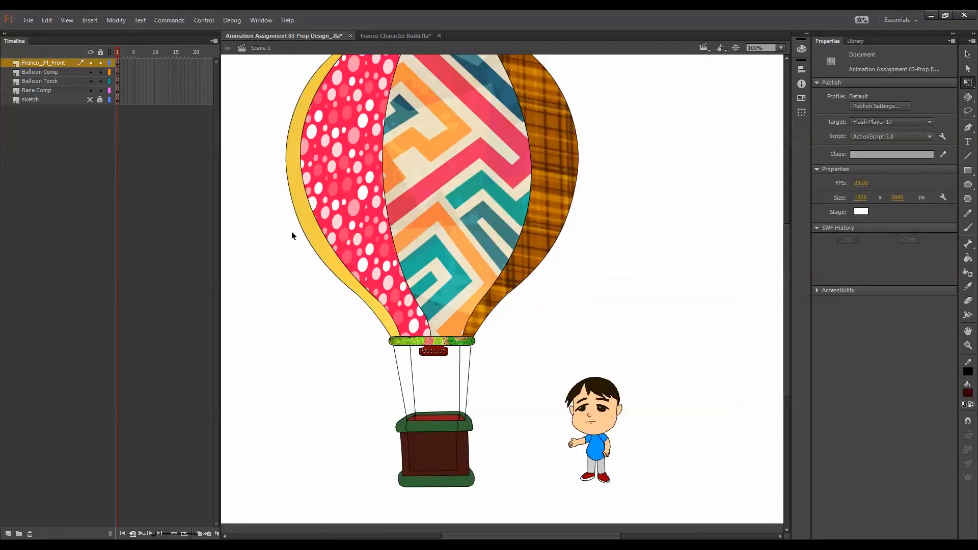
# Convert the Balloon Comp, Balloon Torch and Base Comp artwork into one graphic symbol named Hot Air Balloon, registered at its bottom centre
pyautogui.click(60, 72)
pyautogui.keyDown('shift'); pyautogui.click(59, 91); pyautogui.keyUp('shift')
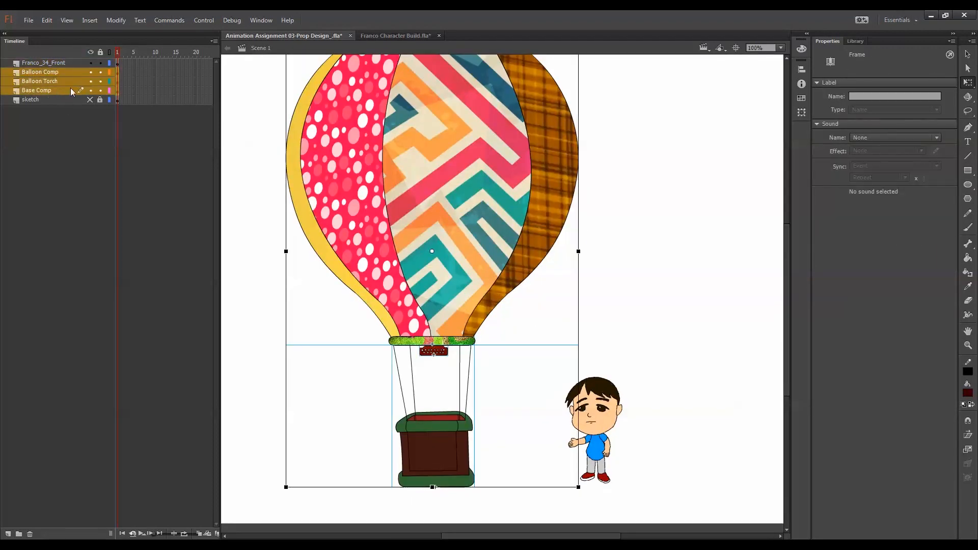
pyautogui.press('F8')
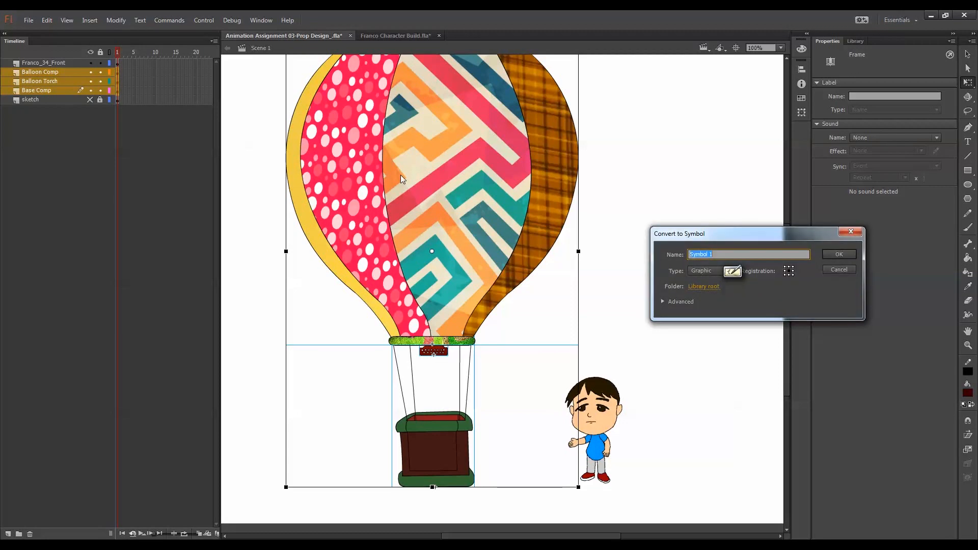
pyautogui.write('Ba')
pyautogui.press('BackSpace')
pyautogui.press('BackSpace')
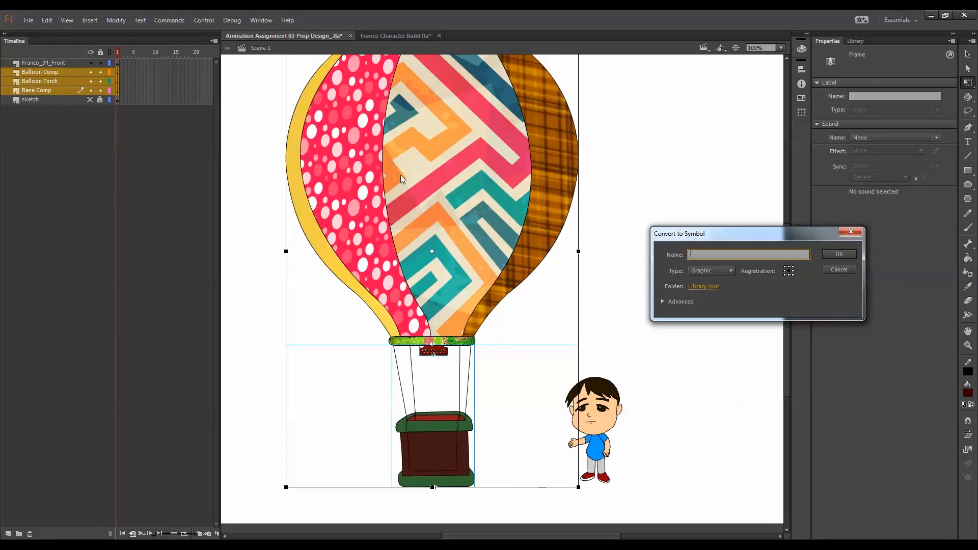
pyautogui.write('Hot Air Balloon')
pyautogui.click(790, 276)
pyautogui.click(836, 256)
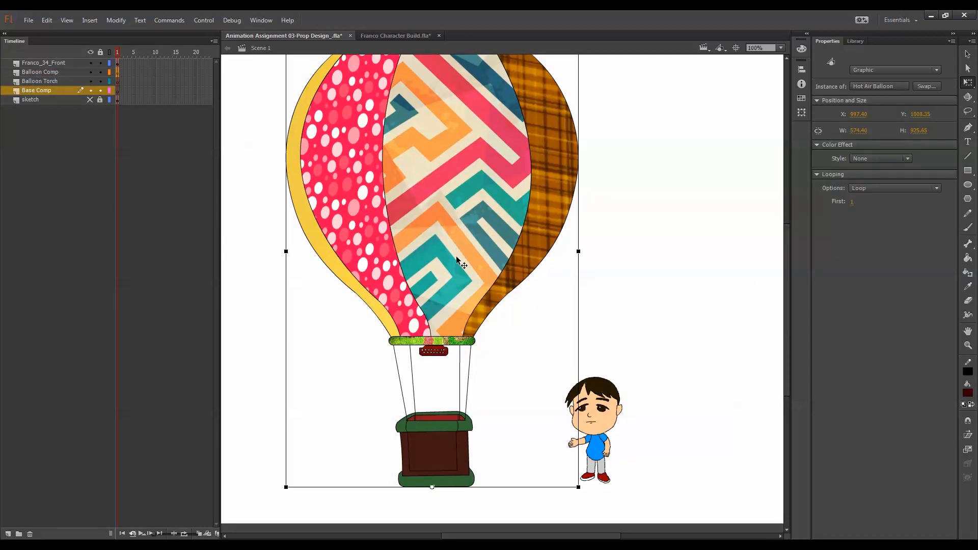
# Distribute the Hot Air Balloon symbol to its own layer and place that layer directly below Franco_34_Front
pyautogui.click(504, 346)
pyautogui.click(118, 72)
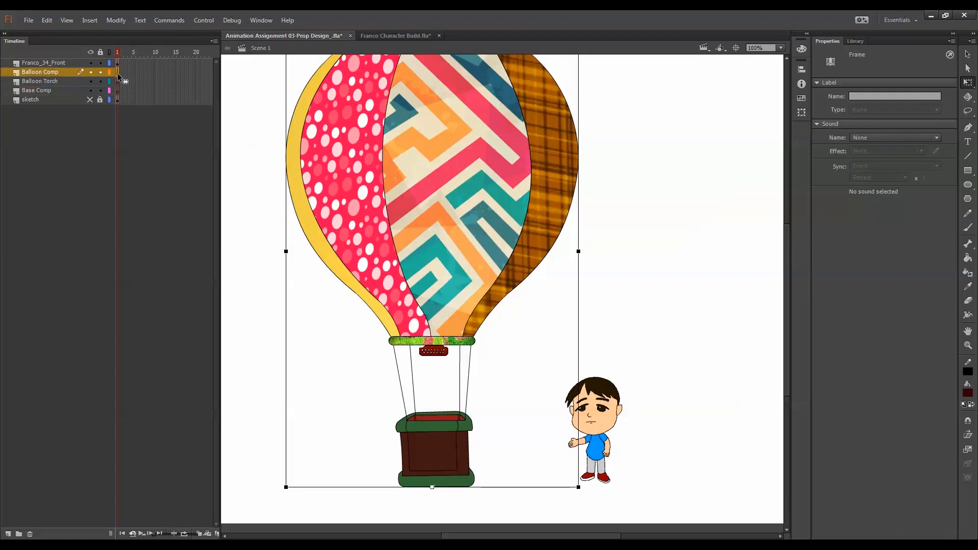
pyautogui.hotkey('ctrl', 'shift', 'd')
pyautogui.click(65, 80)
pyautogui.moveTo(66, 81); pyautogui.dragTo(66, 72)
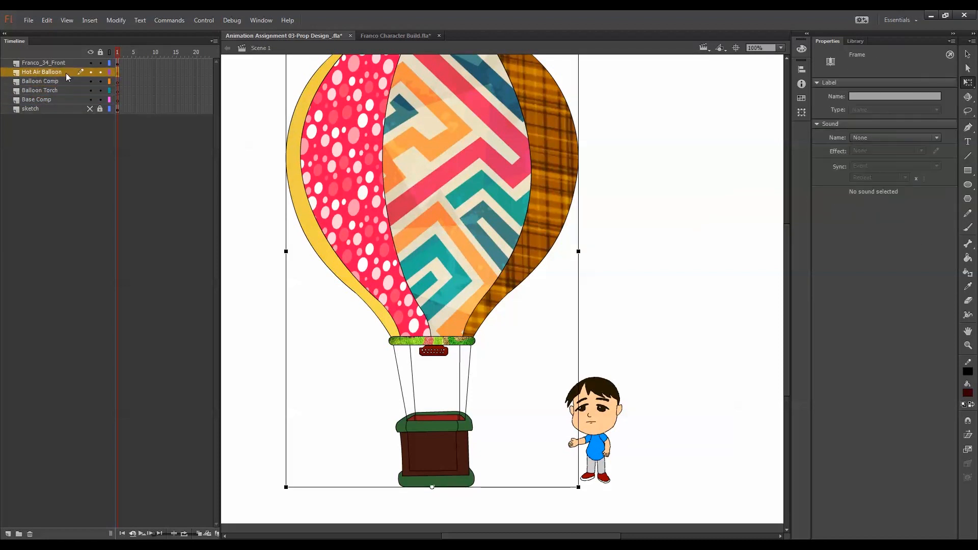
# Delete the Balloon Comp, Balloon Torch, Base Comp and sketch layers
pyautogui.click(60, 82)
pyautogui.keyDown('shift'); pyautogui.click(56, 99); pyautogui.keyUp('shift')
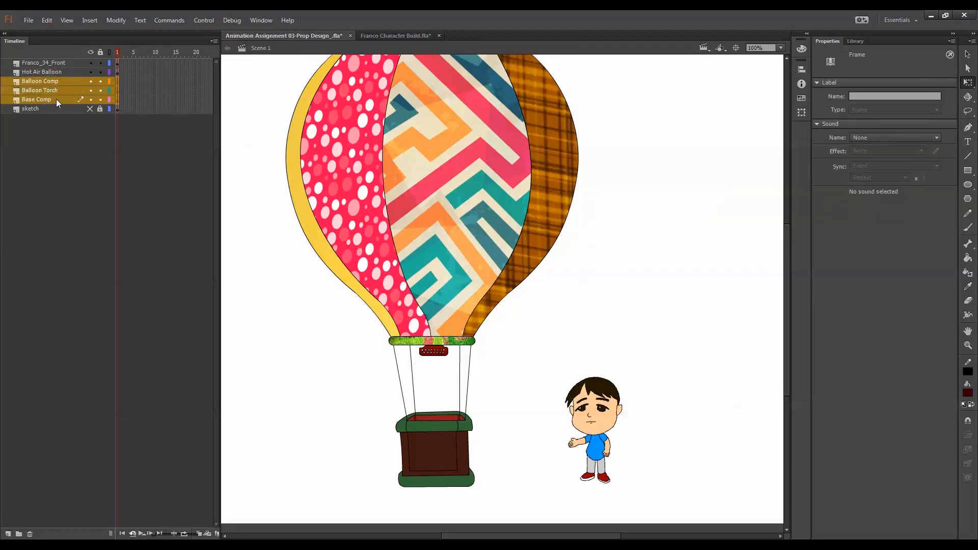
pyautogui.click(30, 534)
pyautogui.click(30, 534)
pyautogui.hotkey('ctrl', '-')
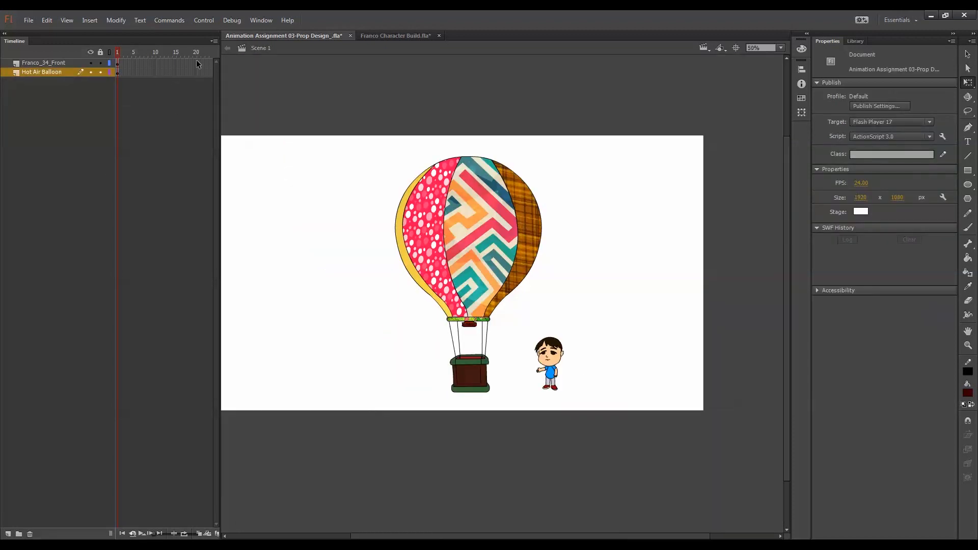
# Extend both layers to frame 115 and set the Hot Air Balloon's looping to Play Once
pyautogui.moveTo(197, 61)
pyautogui.mouseDown()
pyautogui.moveTo(234, 66)
pyautogui.moveTo(199, 83)
pyautogui.moveTo(196, 102)
pyautogui.mouseUp()
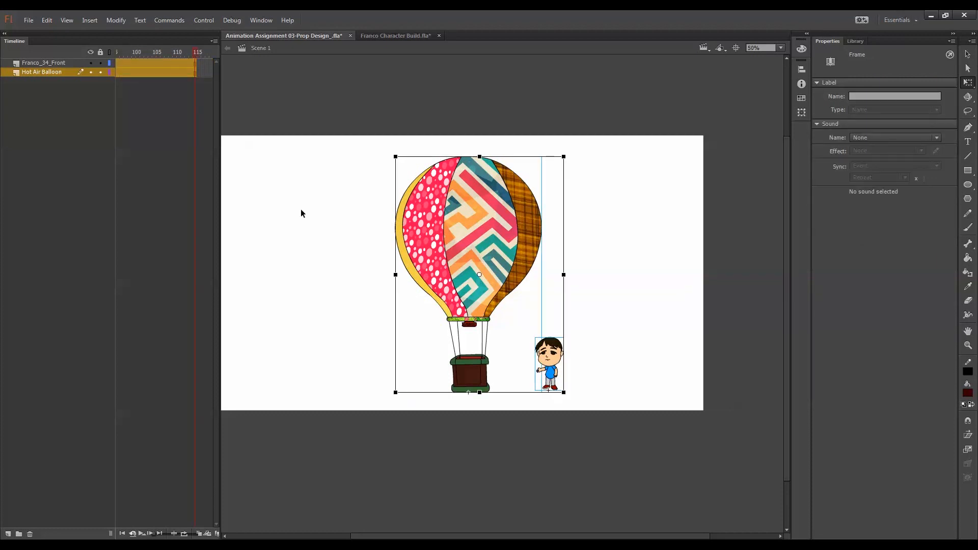
pyautogui.click(332, 253)
pyautogui.click(490, 343)
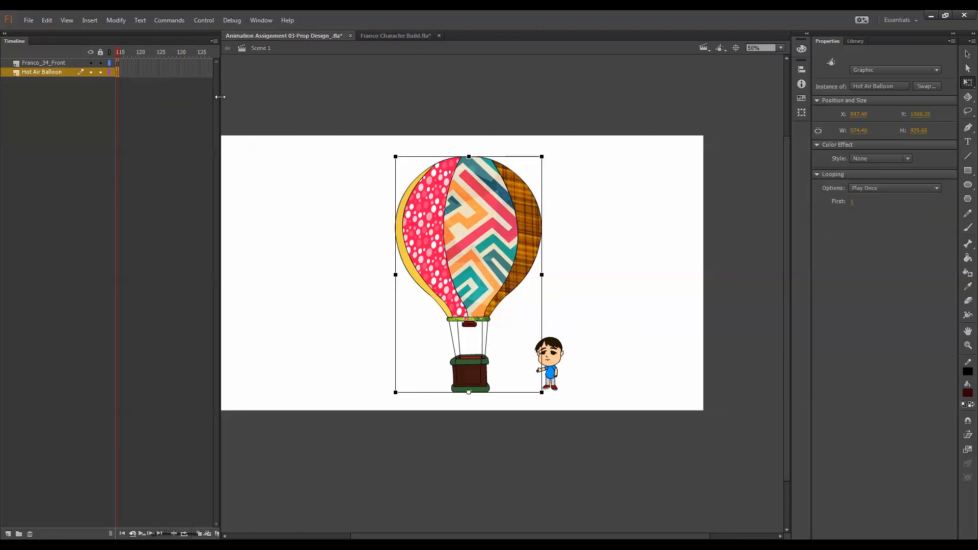
# Keyframe the Hot Air Balloon on frames 2 to 4, raising it until it is above the stage
pyautogui.moveTo(118, 53); pyautogui.dragTo(126, 80)
pyautogui.click(539, 271)
pyautogui.click(513, 218)
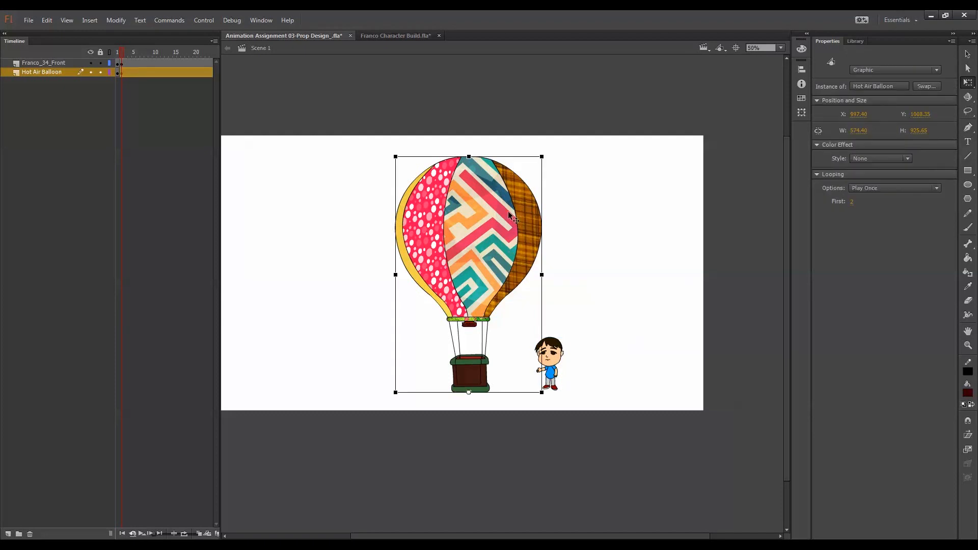
pyautogui.moveTo(500, 273); pyautogui.dragTo(478, 27)
pyautogui.click(126, 72)
pyautogui.click(129, 73)
pyautogui.click(560, 328)
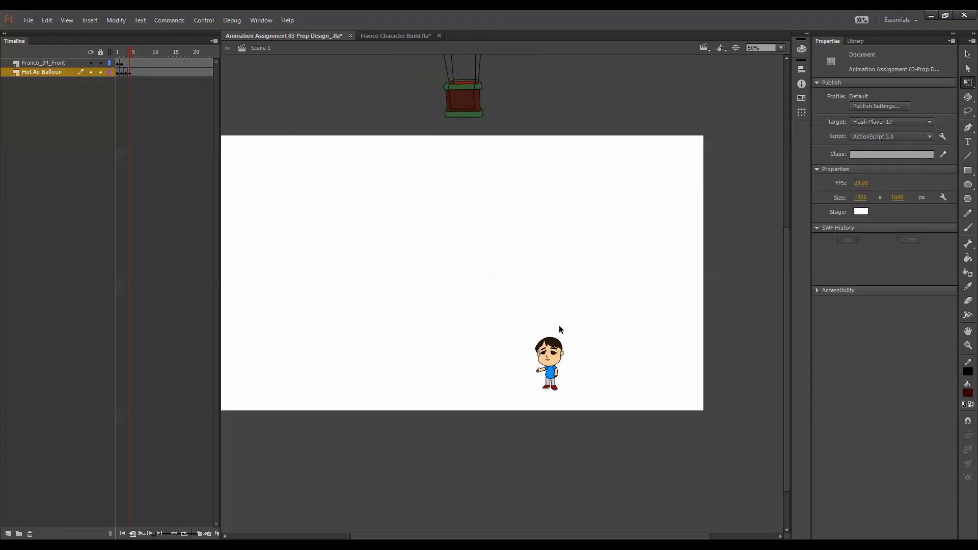
pyautogui.moveTo(130, 53); pyautogui.dragTo(125, 58)
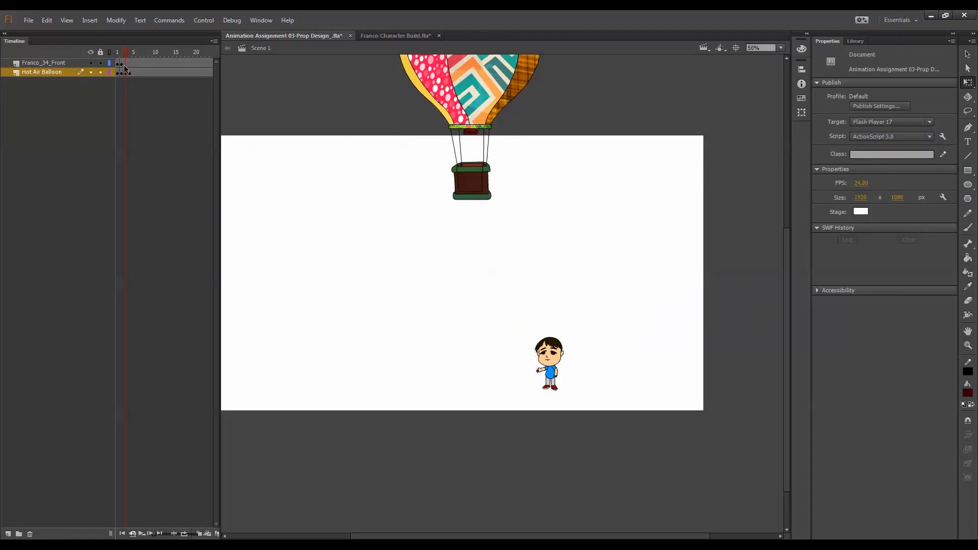
# Open the boy's Franco_34_Front symbol for editing and extend all of its layers to frame 115
pyautogui.click(122, 63)
pyautogui.click(571, 334)
pyautogui.click(557, 354)
pyautogui.hotkey('ctrl', '=')
pyautogui.hotkey('ctrl', '=')
pyautogui.hotkey('ctrl', '=')
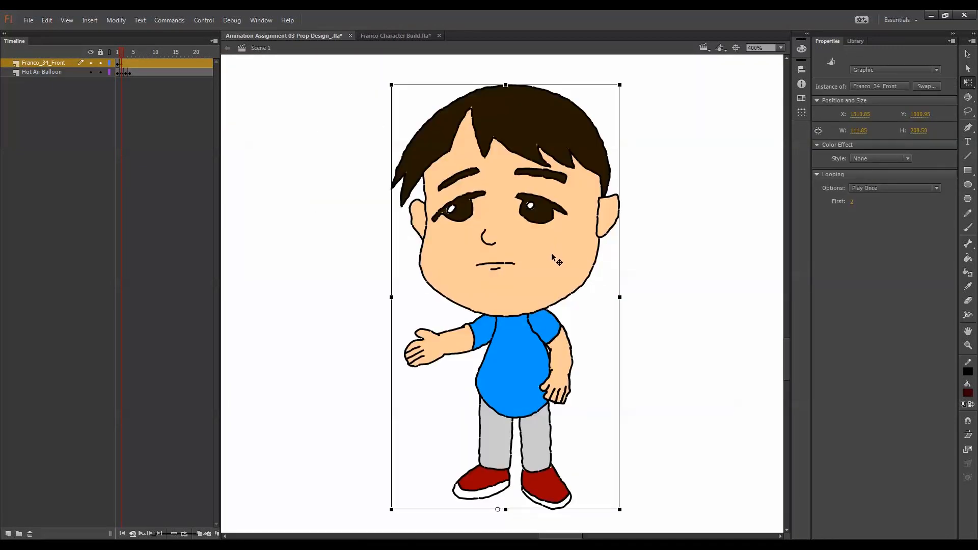
pyautogui.doubleClick(540, 257)
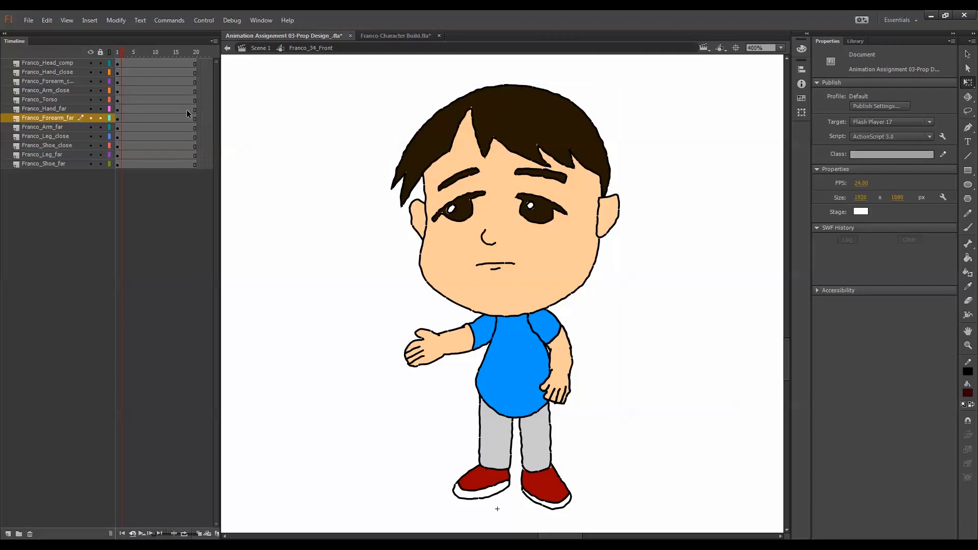
pyautogui.moveTo(202, 70); pyautogui.dragTo(177, 179)
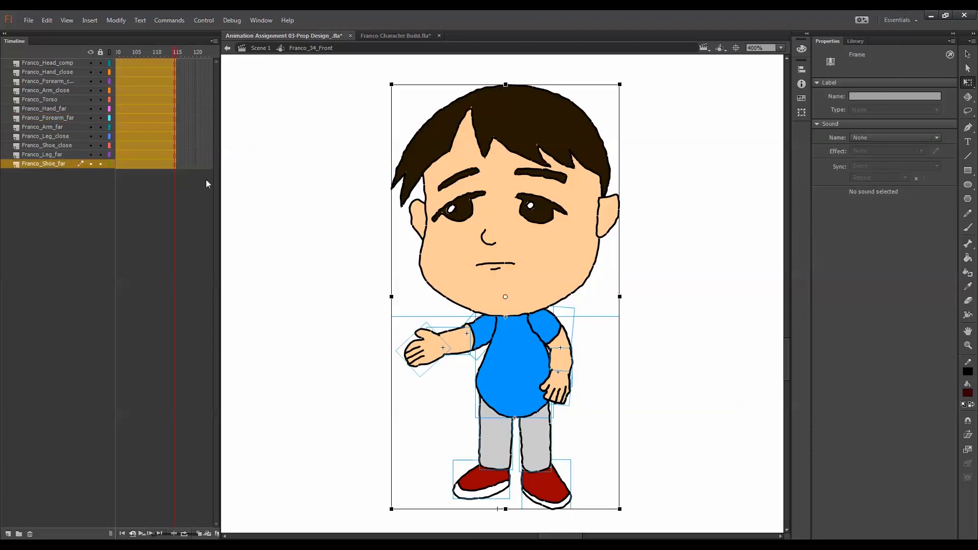
# Set the looping of all the boy's body parts to Single Frame with first frame 1
pyautogui.click(650, 270)
pyautogui.moveTo(691, 214); pyautogui.dragTo(422, 466)
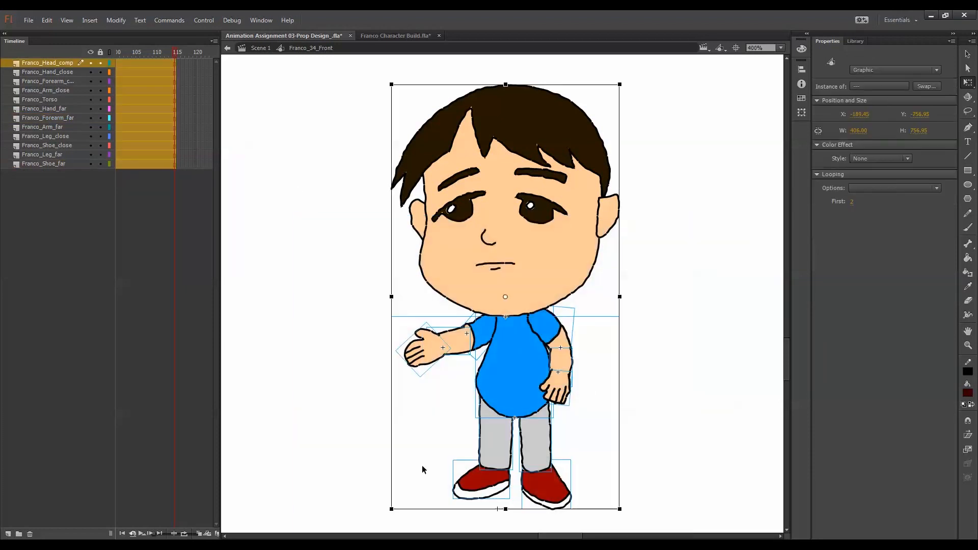
pyautogui.click(867, 188)
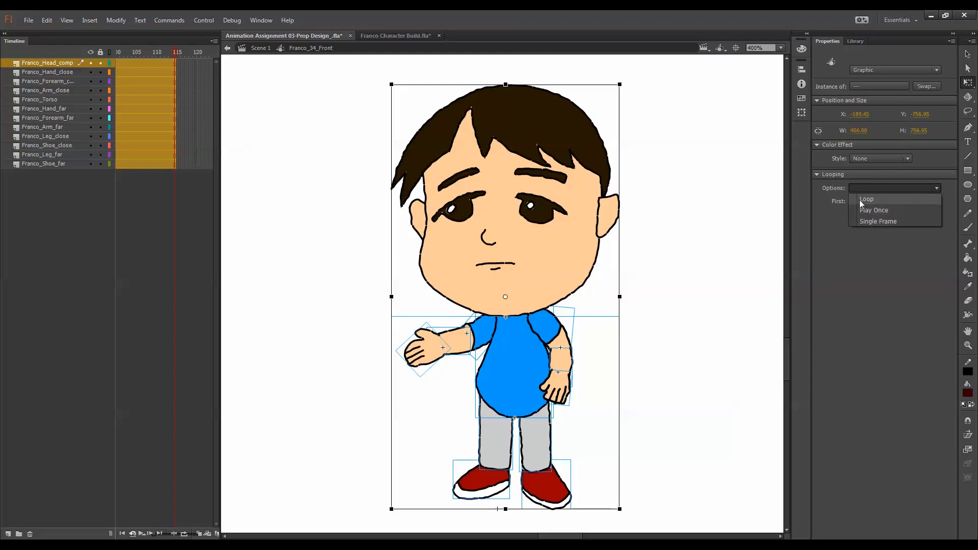
pyautogui.click(868, 222)
pyautogui.moveTo(853, 204); pyautogui.dragTo(830, 202)
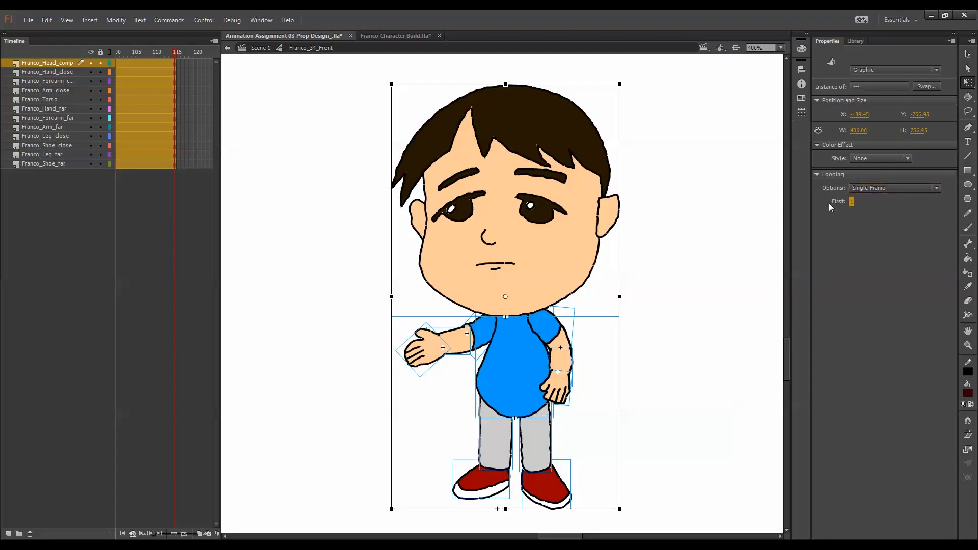
pyautogui.click(739, 258)
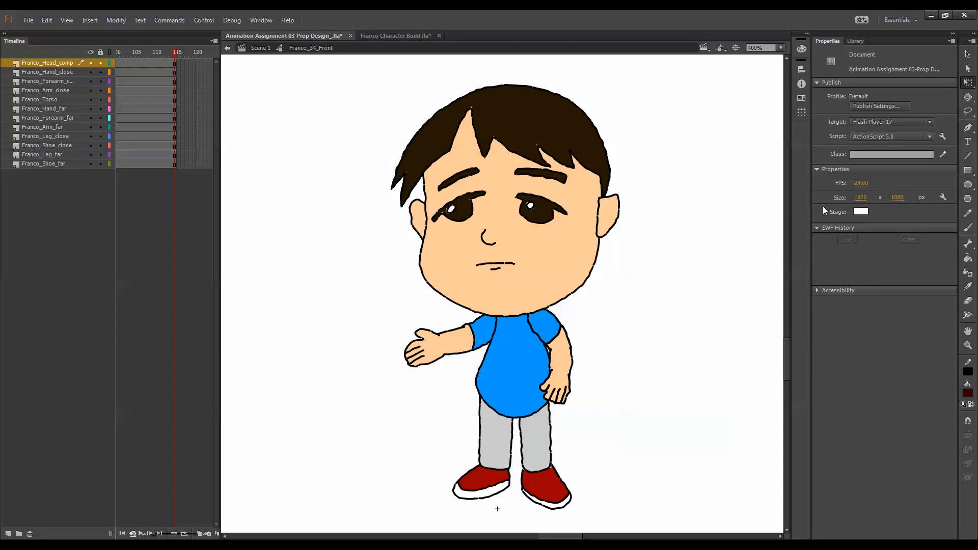
# Set the looping of the boy's head symbol to Play Once
pyautogui.click(603, 225)
pyautogui.click(885, 188)
pyautogui.click(882, 213)
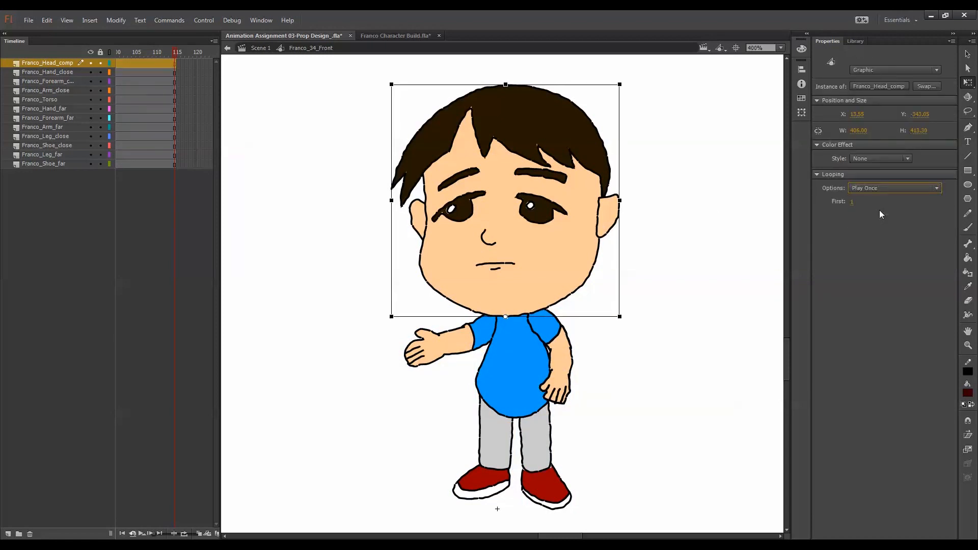
# Inside the boy's head symbol, extend the facial-feature layers to frame 115 and set all the parts' looping to Single Frame
pyautogui.doubleClick(525, 240)
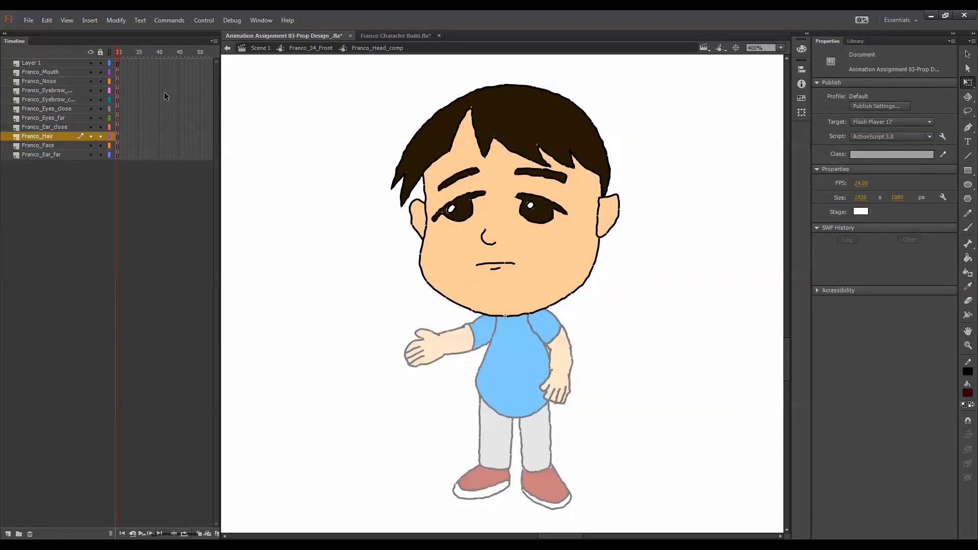
pyautogui.moveTo(199, 75); pyautogui.dragTo(198, 187)
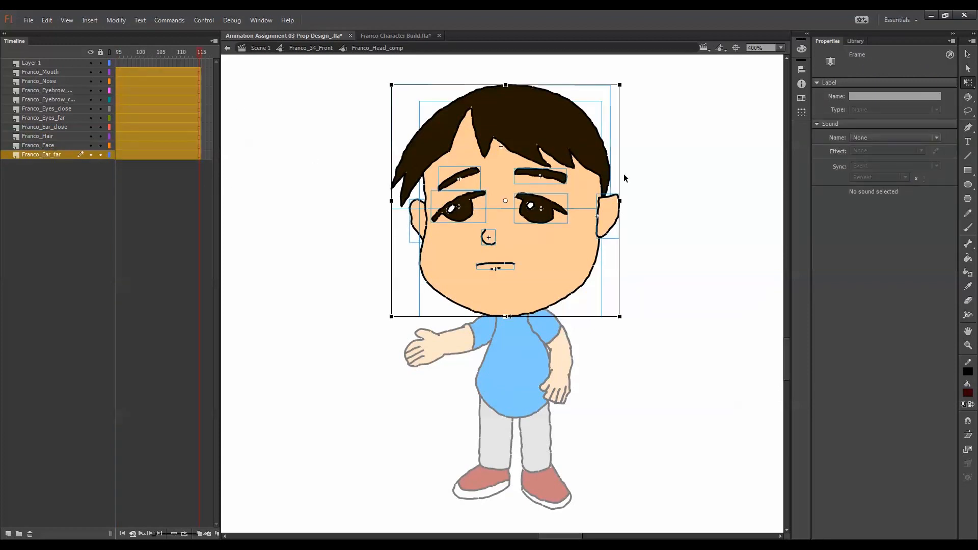
pyautogui.click(593, 186)
pyautogui.click(871, 190)
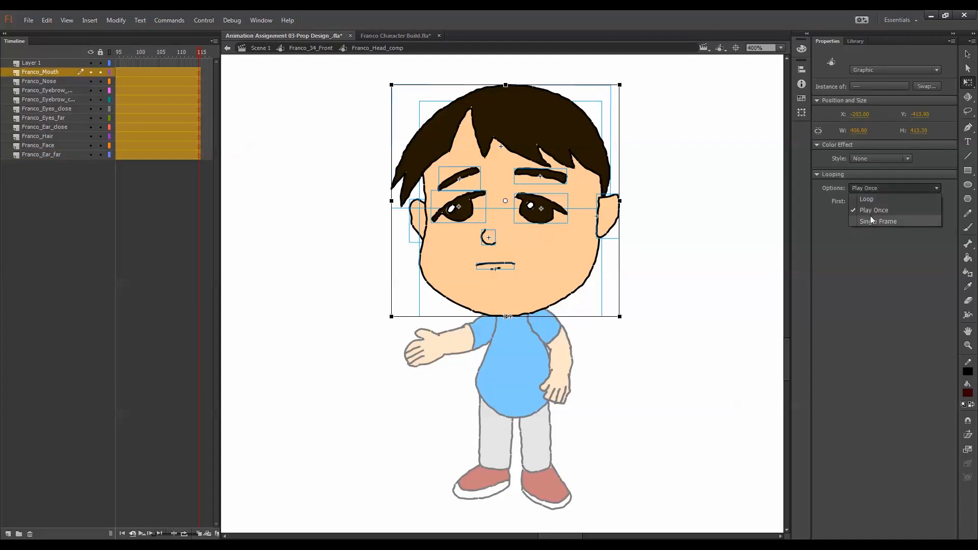
pyautogui.click(870, 222)
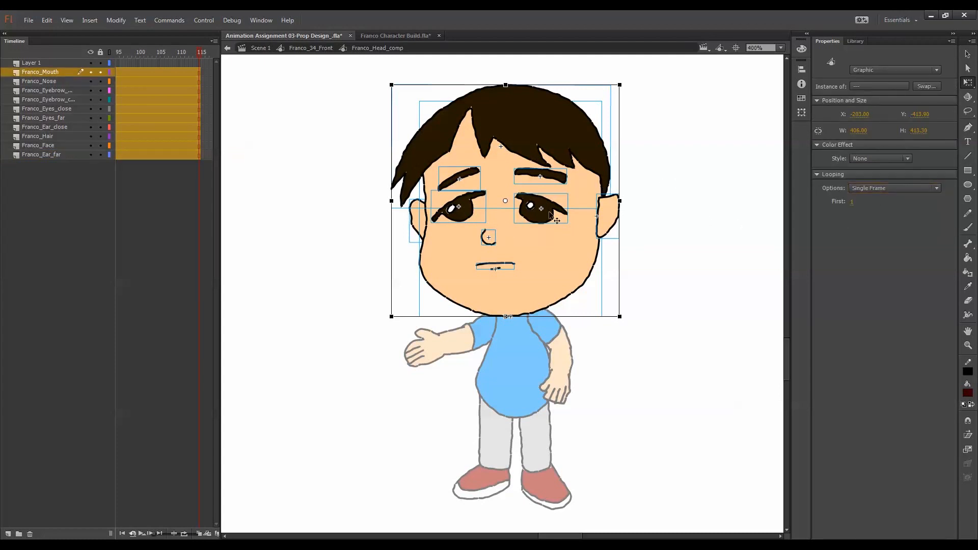
pyautogui.click(714, 223)
pyautogui.doubleClick(322, 235)
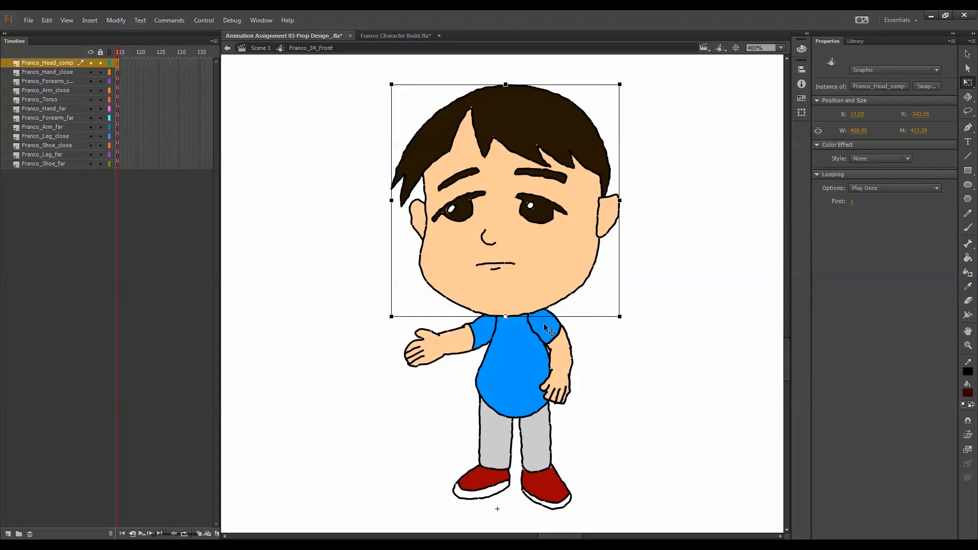
# At the start of the boy's timeline, rotate his whole far arm downward about the shoulder so it hangs beside the torso
pyautogui.moveTo(129, 52); pyautogui.dragTo(46, 124)
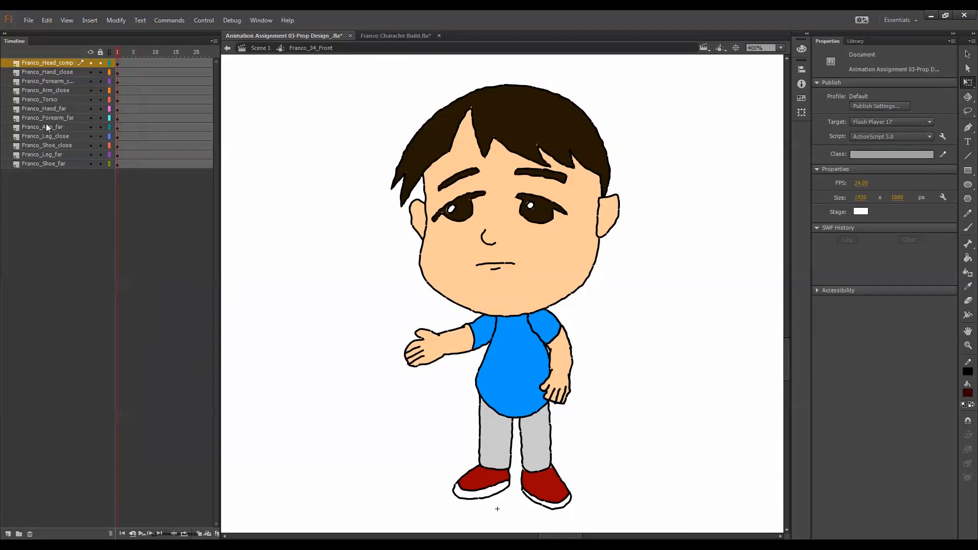
pyautogui.click(121, 100)
pyautogui.moveTo(382, 351); pyautogui.dragTo(500, 318)
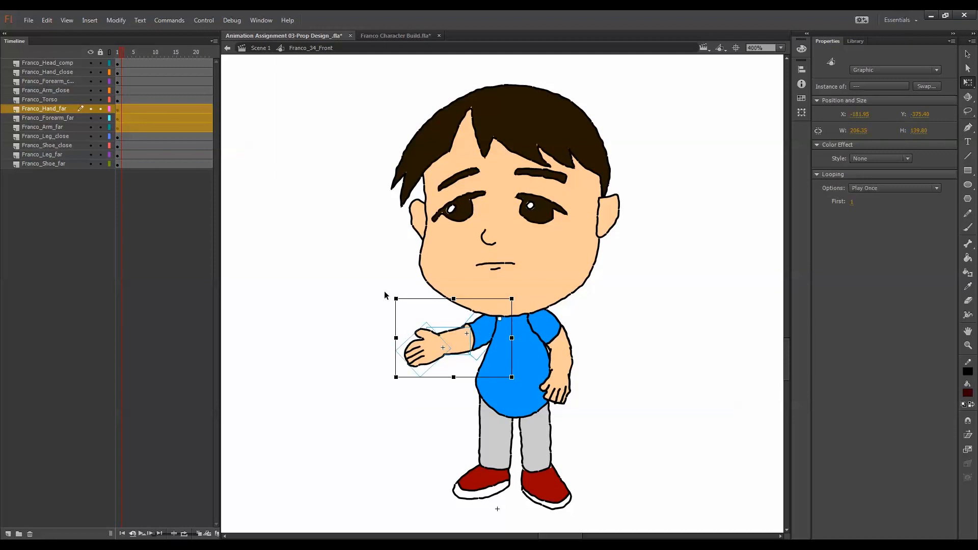
pyautogui.moveTo(399, 297); pyautogui.dragTo(404, 365)
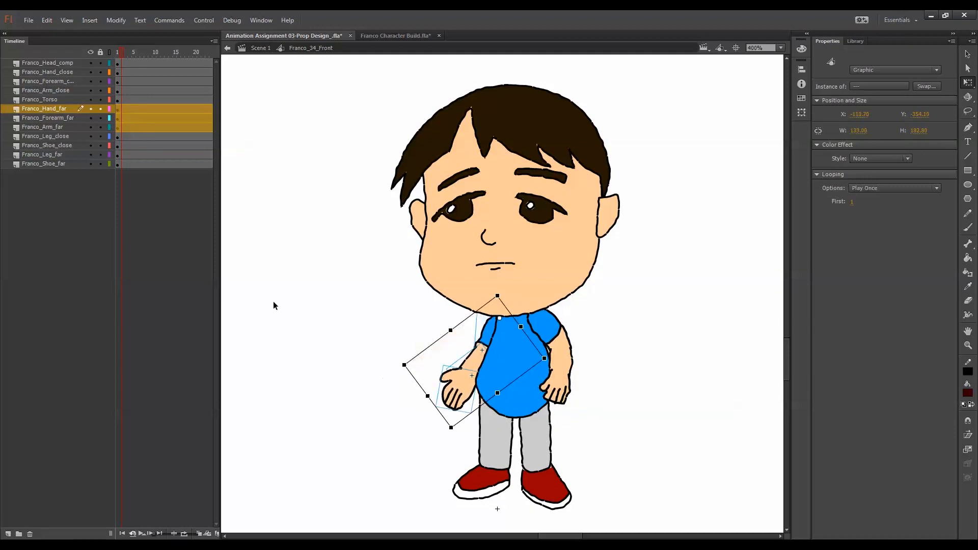
# Move the Franco_Hand_far, Franco_Forearm_far and Franco_Arm_far layers below the Franco_Shoe_far layer
pyautogui.click(83, 127)
pyautogui.keyDown('shift'); pyautogui.click(76, 109); pyautogui.keyUp('shift')
pyautogui.moveTo(77, 109); pyautogui.dragTo(79, 170)
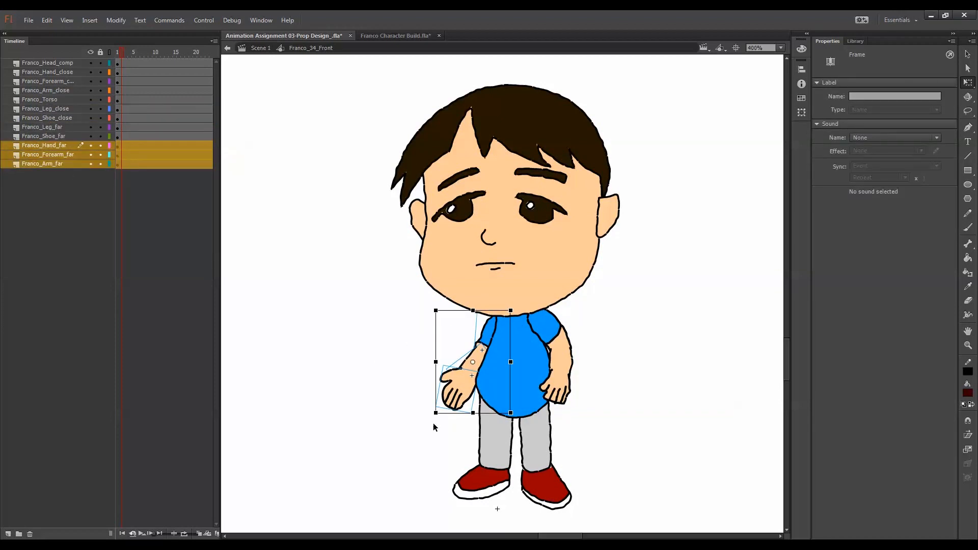
pyautogui.click(467, 405)
pyautogui.click(585, 335)
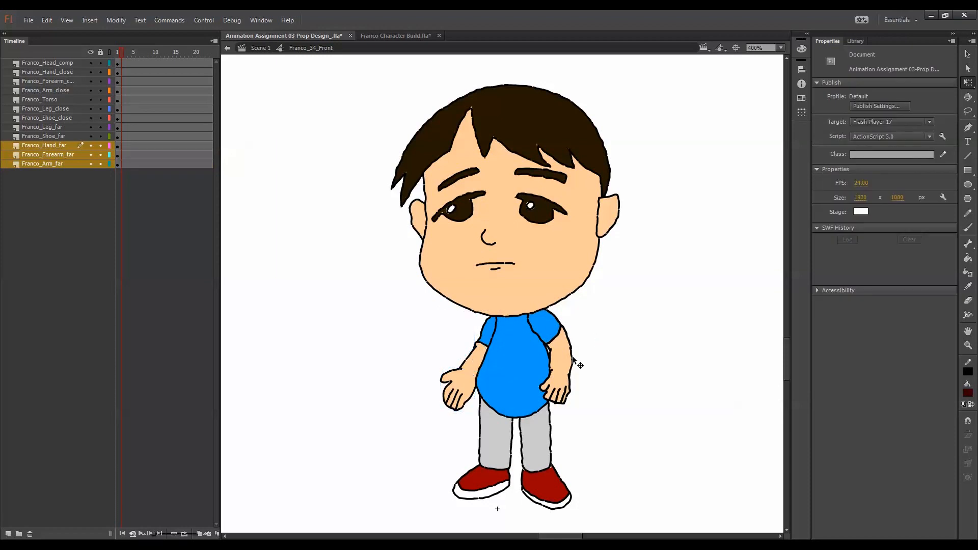
# Rotate the boy's whole near arm slightly inward so it rests against the torso
pyautogui.moveTo(591, 334); pyautogui.dragTo(561, 402)
pyautogui.moveTo(549, 355); pyautogui.dragTo(579, 310)
pyautogui.click(584, 315)
# Rotate the whole far arm closer to the body and nudge it sideways so it is partly tucked behind the torso
pyautogui.moveTo(468, 356); pyautogui.dragTo(437, 393)
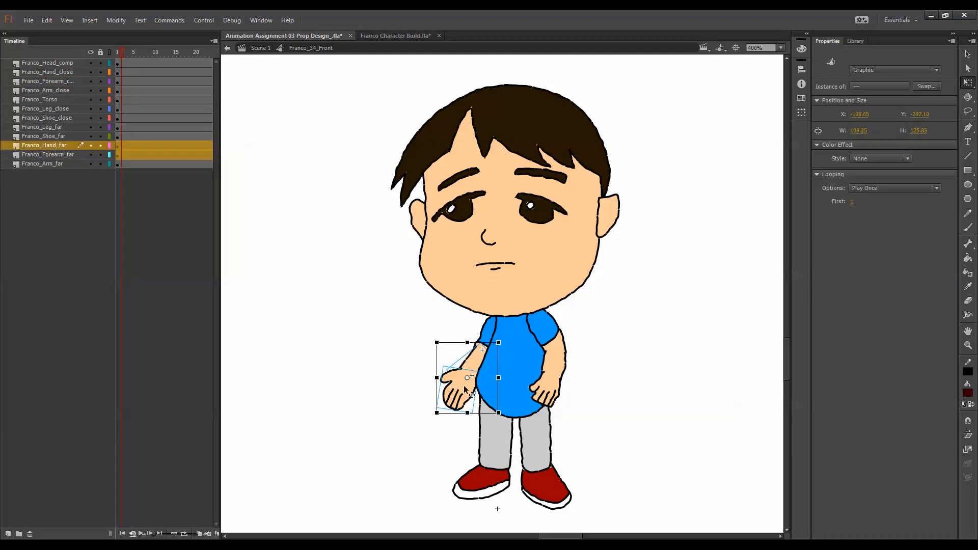
pyautogui.keyDown('shift'); pyautogui.click(484, 330); pyautogui.keyUp('shift')
pyautogui.moveTo(515, 309); pyautogui.dragTo(504, 305)
pyautogui.moveTo(479, 350); pyautogui.dragTo(498, 351)
pyautogui.press('Left')
pyautogui.press('Left')
pyautogui.press('Left')
pyautogui.press('Left')
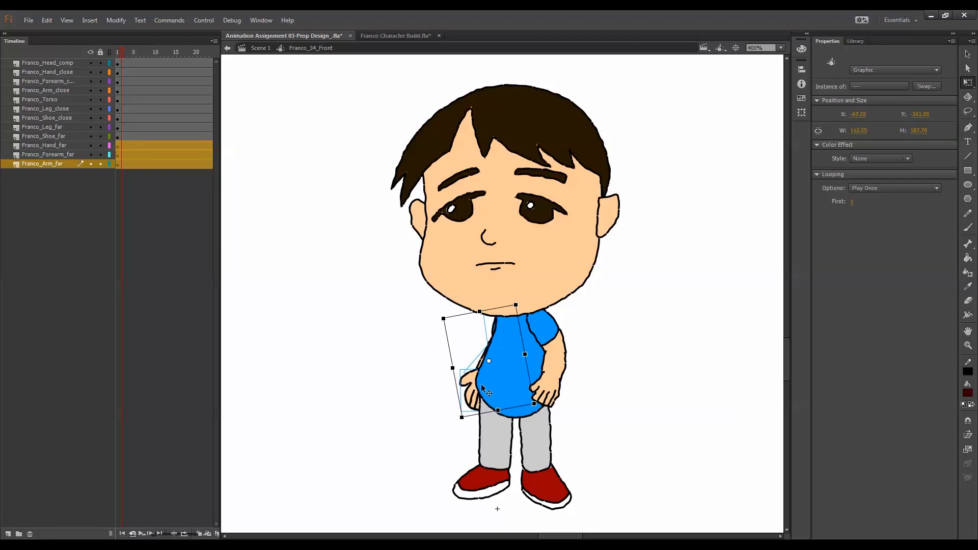
pyautogui.click(583, 374)
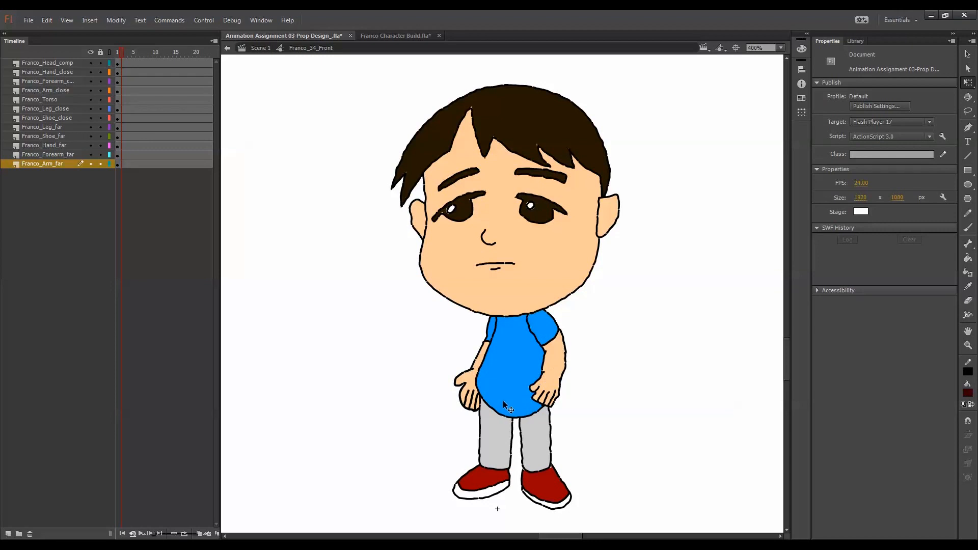
# Add a keyframe on frame 2 of all the boy's body-part layers
pyautogui.moveTo(124, 64); pyautogui.dragTo(121, 164)
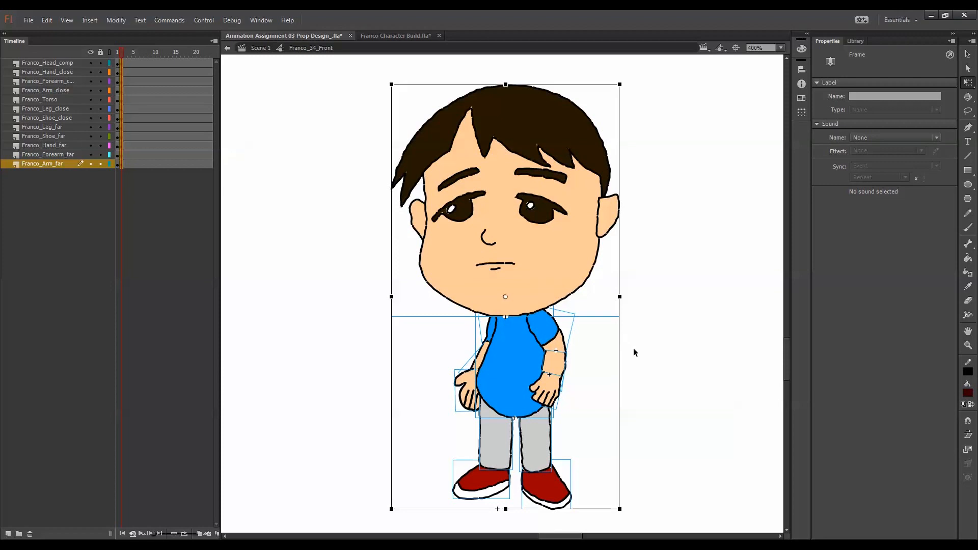
pyautogui.click(655, 345)
# Add a bent-leg drawing on frame 2 inside the Franco_Leg_far symbol and set its instance's first frame to 2
pyautogui.click(503, 430)
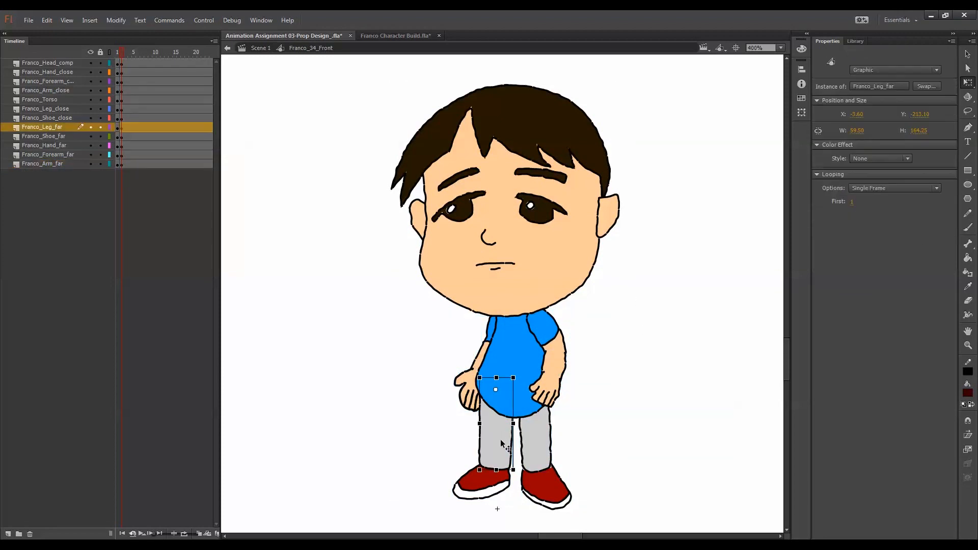
pyautogui.doubleClick(493, 439)
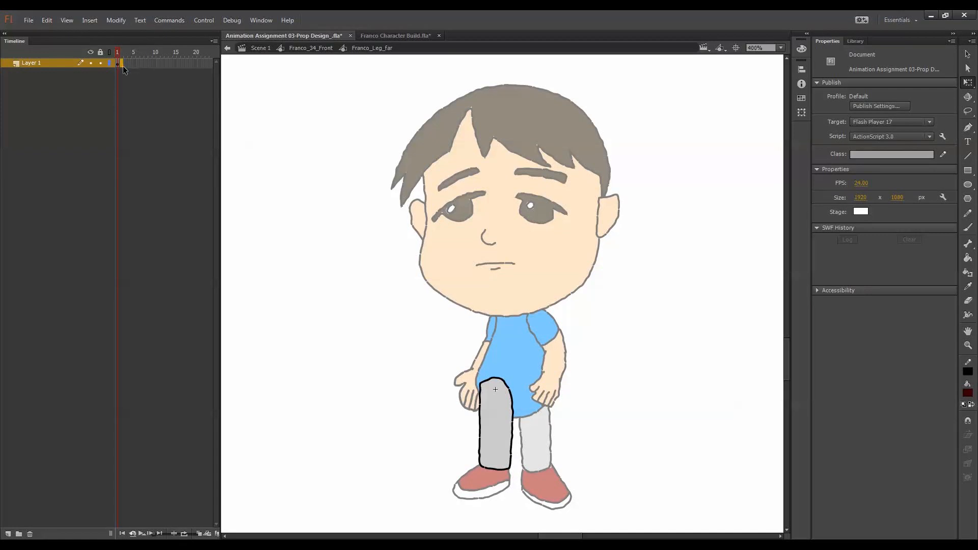
pyautogui.press('F6')
pyautogui.click(437, 391)
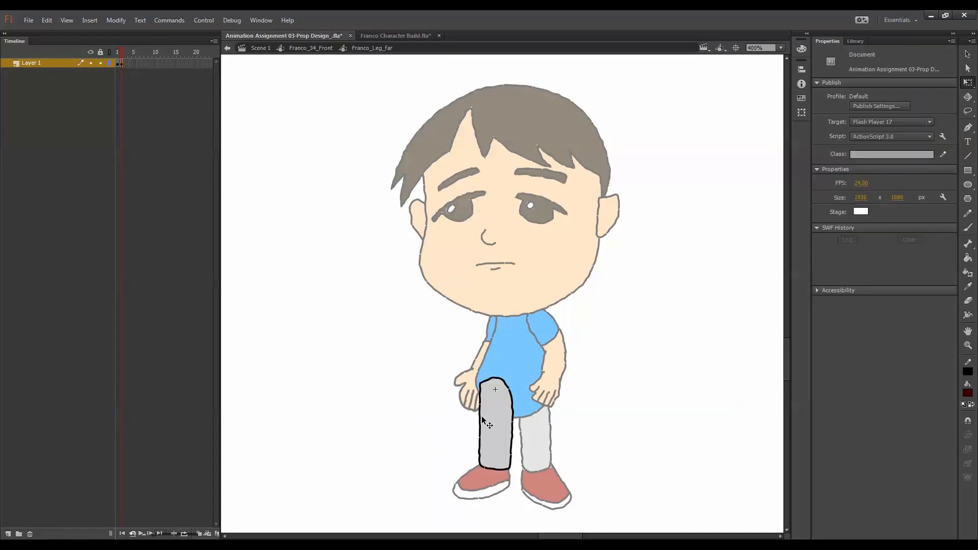
pyautogui.moveTo(481, 425)
pyautogui.mouseDown()
pyautogui.moveTo(467, 428)
pyautogui.moveTo(502, 422)
pyautogui.moveTo(495, 417)
pyautogui.mouseUp()
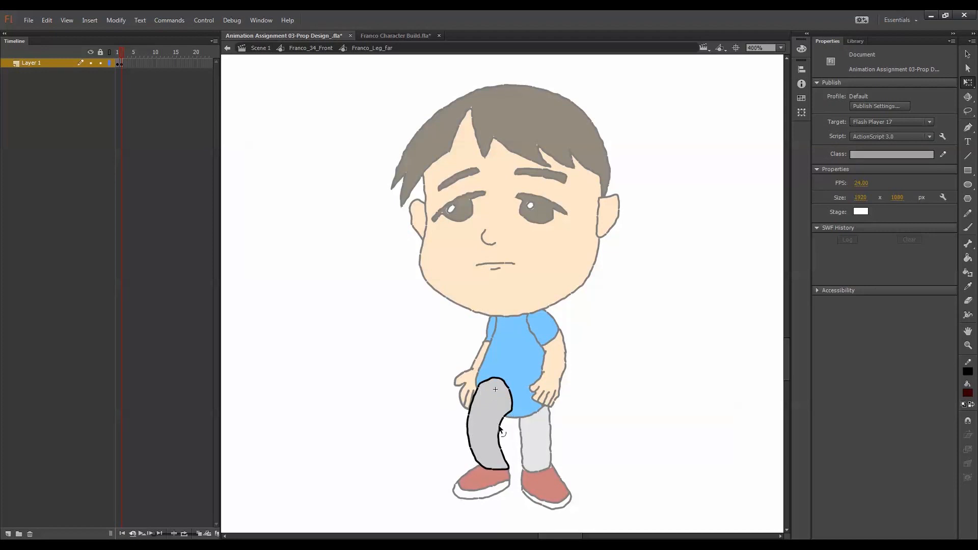
pyautogui.hotkey('ctrl', 'z')
pyautogui.hotkey('ctrl', 'z')
pyautogui.doubleClick(519, 427)
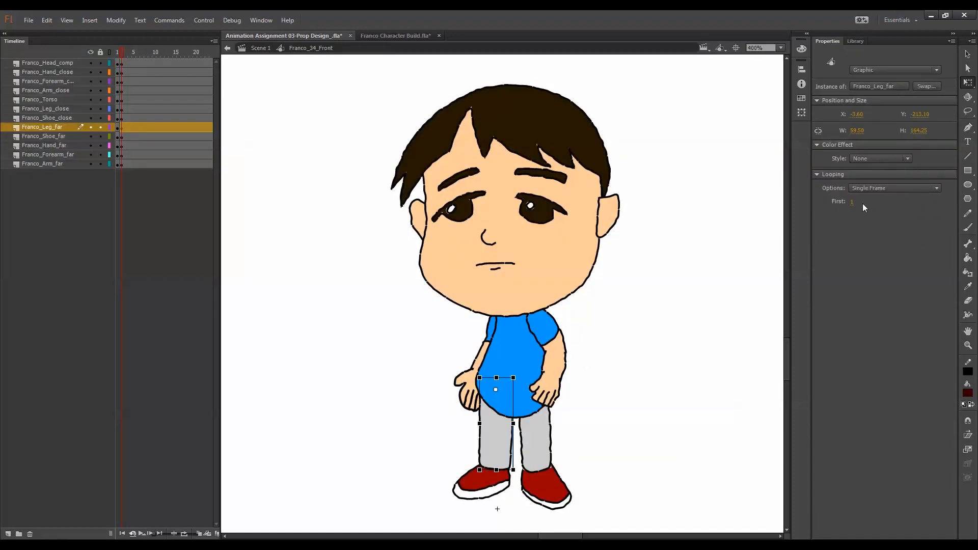
pyautogui.moveTo(852, 202); pyautogui.dragTo(861, 201)
# Inside the Franco_Leg_close symbol, add a keyframe on frame 2 and reshape the leg into a slight outward bend
pyautogui.doubleClick(542, 443)
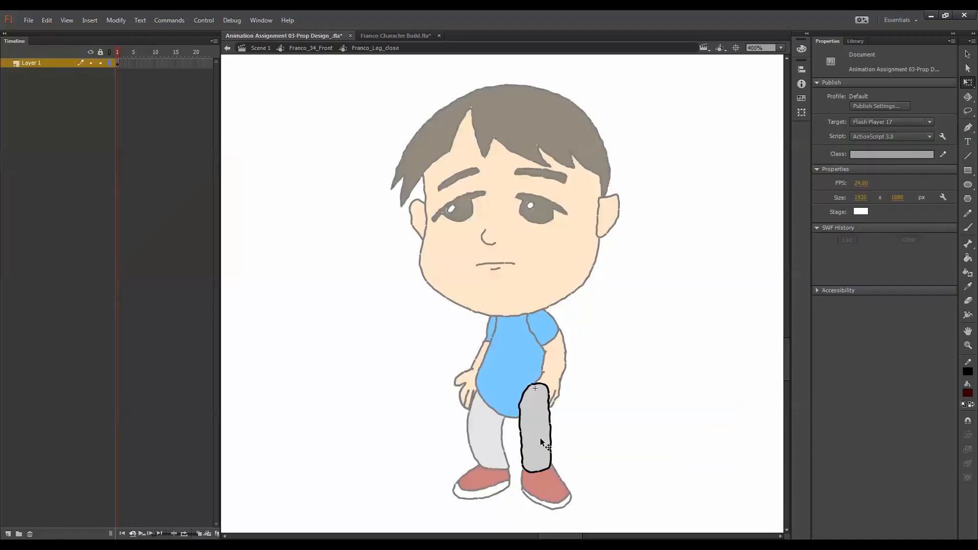
pyautogui.press('F6')
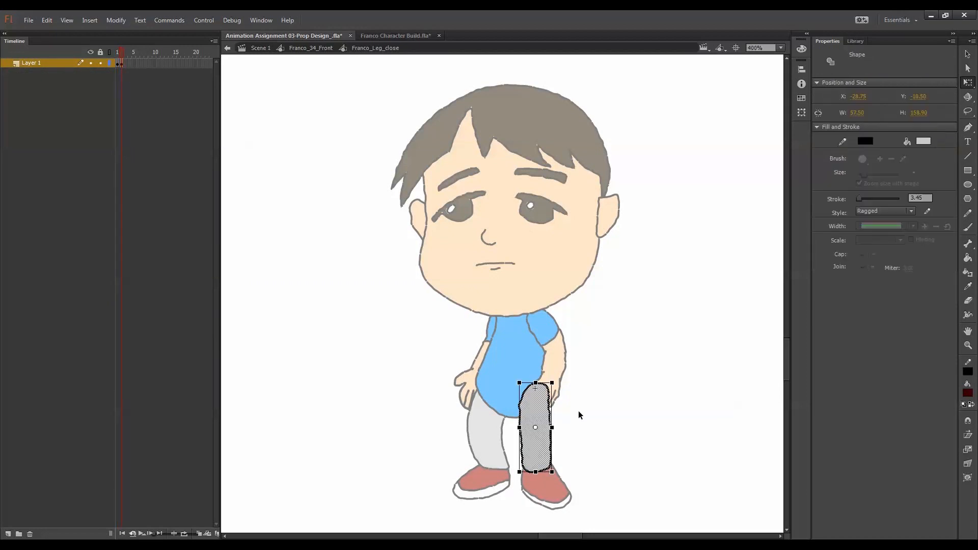
pyautogui.click(578, 412)
pyautogui.moveTo(521, 441); pyautogui.dragTo(555, 437)
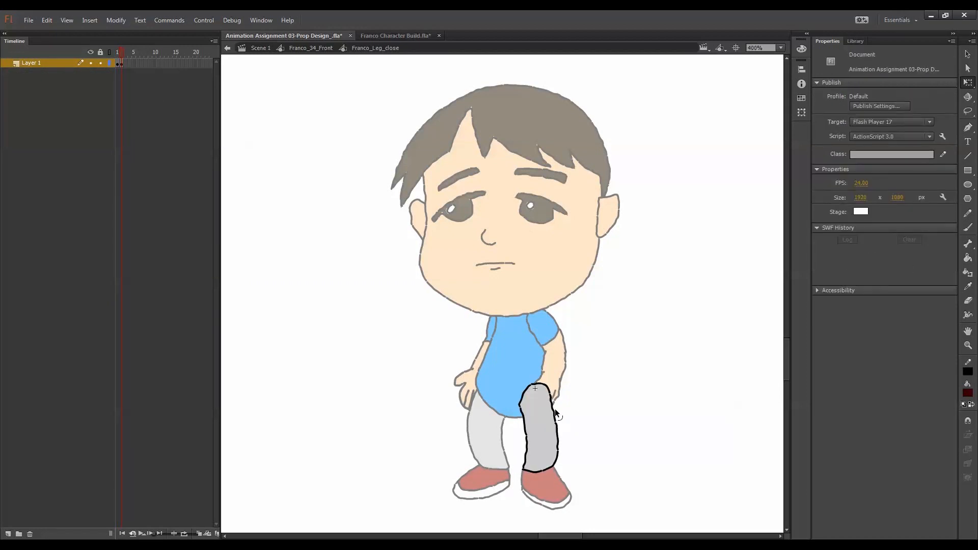
pyautogui.moveTo(548, 388); pyautogui.dragTo(550, 398)
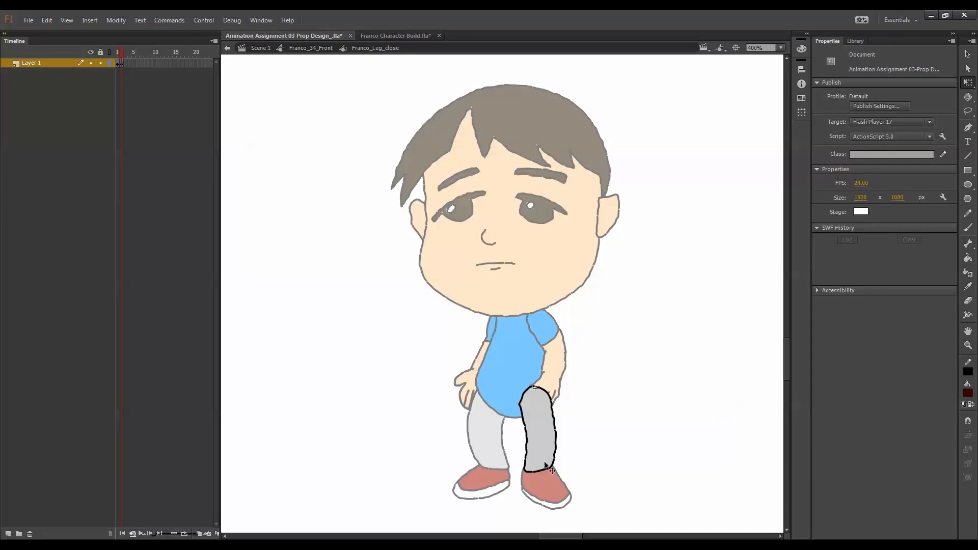
pyautogui.moveTo(540, 470); pyautogui.dragTo(544, 476)
pyautogui.press(',')
pyautogui.press('.')
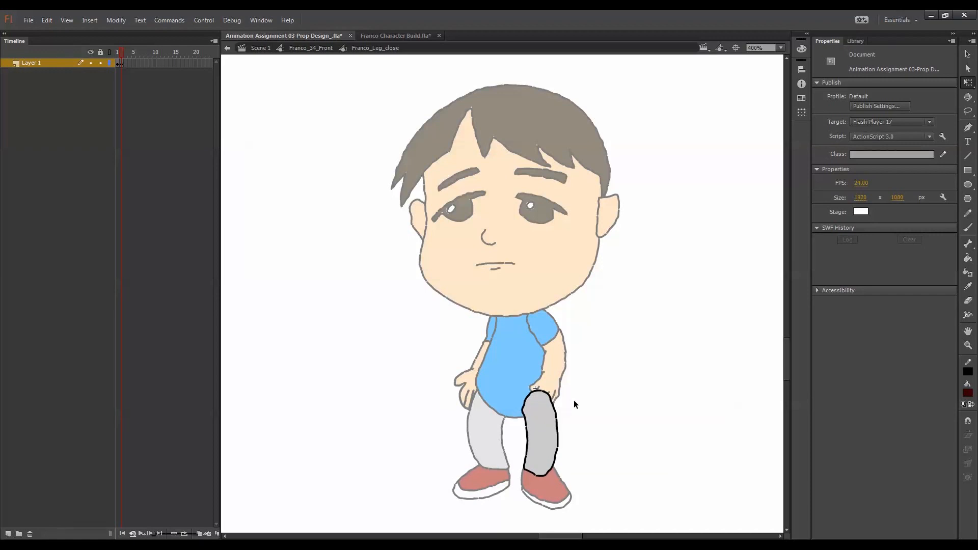
# Return to the boy's symbol and set the near leg instance's first frame to 2
pyautogui.doubleClick(566, 416)
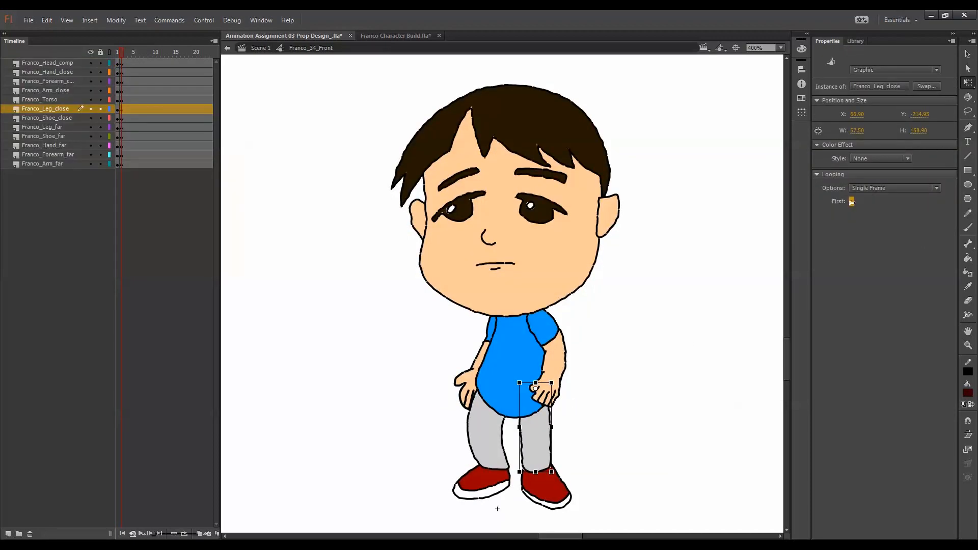
pyautogui.press('Return')
pyautogui.click(611, 415)
pyautogui.hotkey('ctrl', 'a')
pyautogui.click(609, 402)
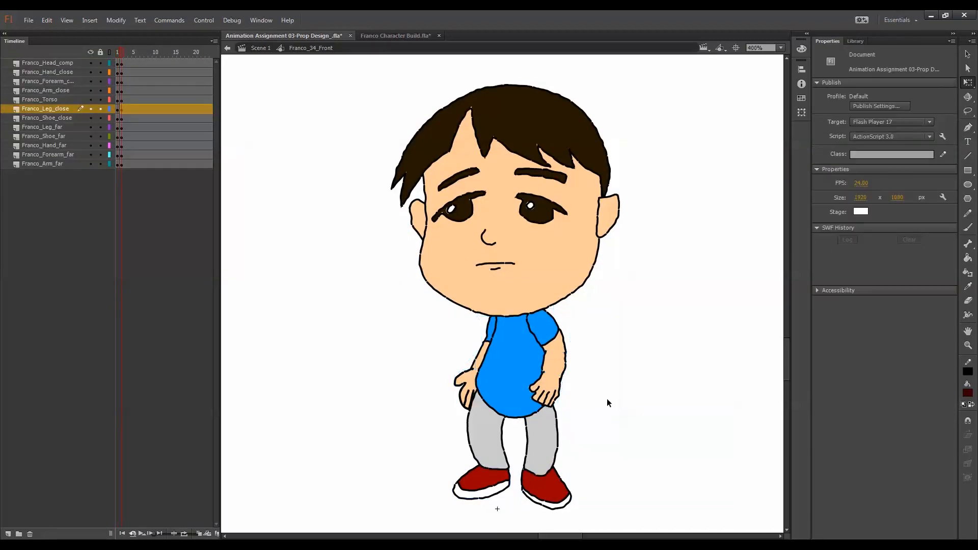
# On frame 2, select the head, torso and both arms and tilt them slightly toward the far-arm side above the legs
pyautogui.click(520, 379)
pyautogui.moveTo(666, 186); pyautogui.dragTo(484, 382)
pyautogui.keyDown('shift'); pyautogui.click(470, 393); pyautogui.keyUp('shift')
pyautogui.keyDown('shift'); pyautogui.click(551, 393); pyautogui.keyUp('shift')
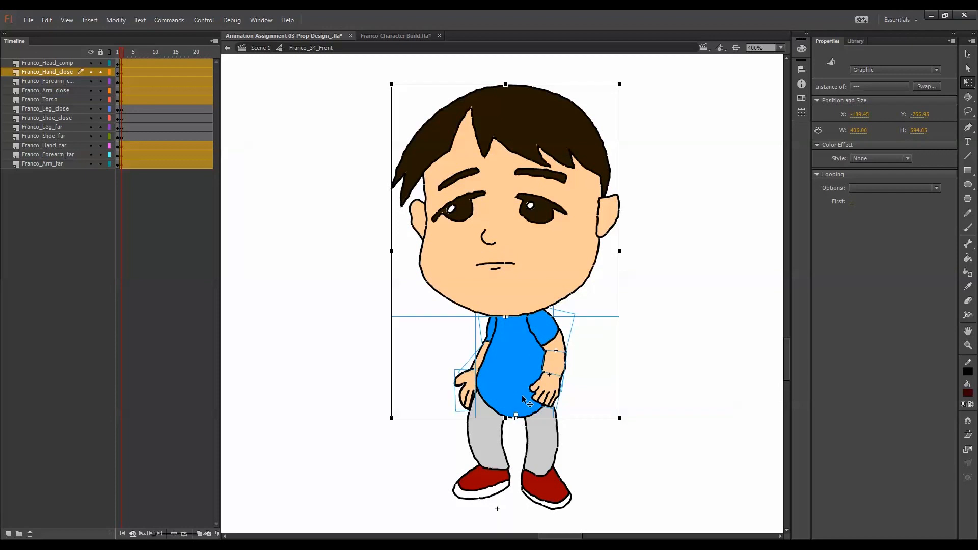
pyautogui.moveTo(627, 426); pyautogui.dragTo(631, 413)
# On frame 2, swing the boy's whole near arm outward, away from the torso
pyautogui.moveTo(553, 401); pyautogui.dragTo(605, 407)
pyautogui.press('Escape')
pyautogui.click(548, 351)
pyautogui.keyDown('shift'); pyautogui.click(549, 397); pyautogui.keyUp('shift')
pyautogui.keyDown('shift'); pyautogui.click(543, 366); pyautogui.keyUp('shift')
pyautogui.click(460, 345)
# On frame 2, raise the far arm away from the body, rotating its forearm and hand up into an outstretched pose
pyautogui.click(486, 341)
pyautogui.keyDown('shift'); pyautogui.click(470, 391); pyautogui.keyUp('shift')
pyautogui.keyDown('shift'); pyautogui.click(481, 366); pyautogui.keyUp('shift')
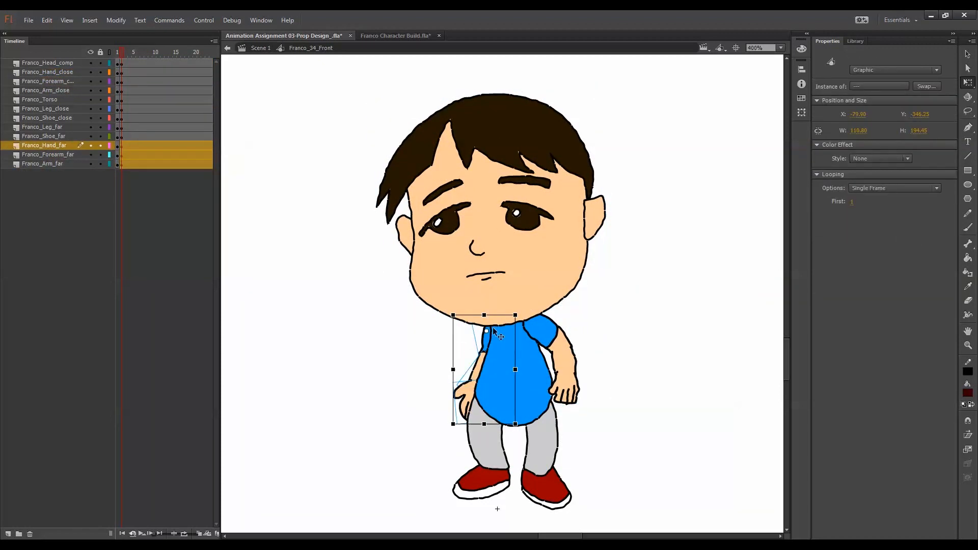
pyautogui.moveTo(524, 321); pyautogui.dragTo(522, 344)
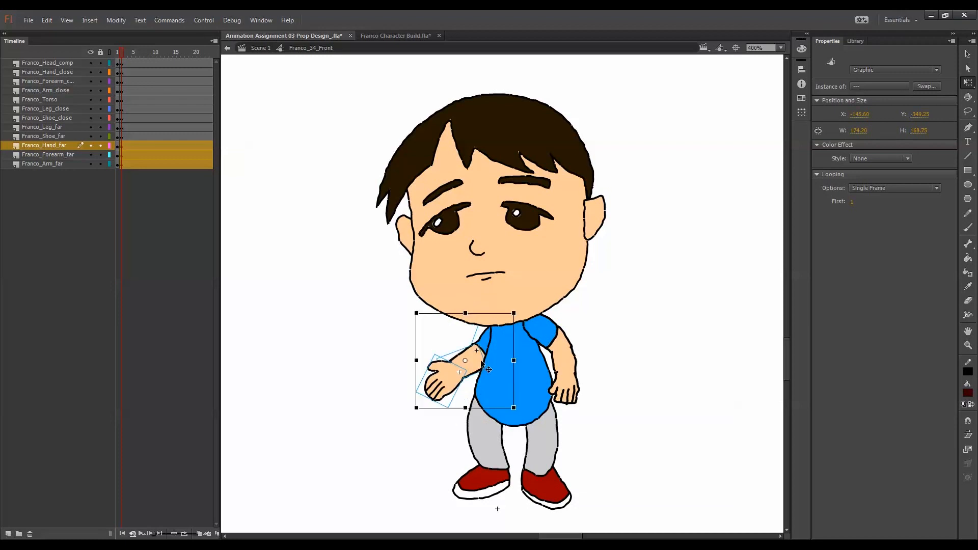
pyautogui.moveTo(433, 350); pyautogui.dragTo(454, 377)
pyautogui.moveTo(492, 342); pyautogui.dragTo(456, 345)
pyautogui.click(438, 367)
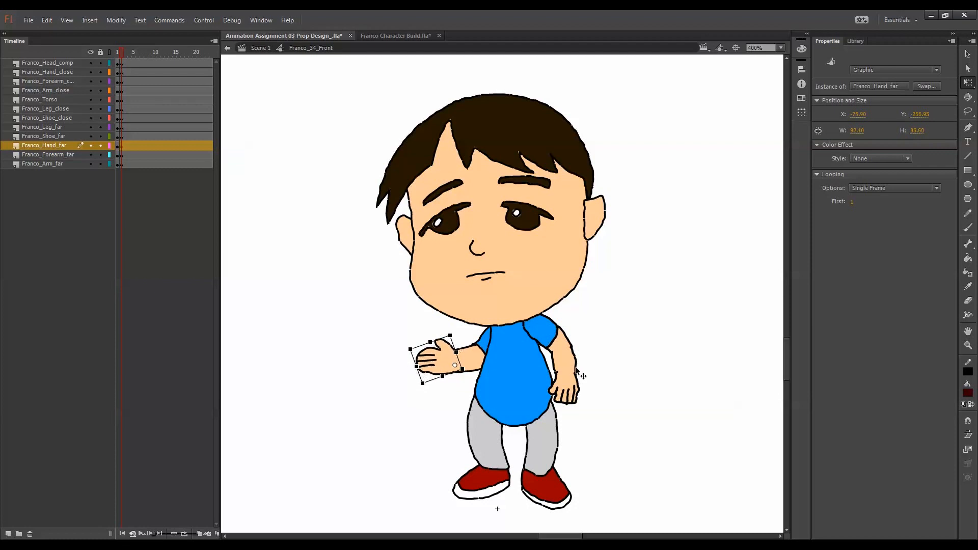
# On frame 2, rotate the near forearm and hand toward the body and tilt the head slightly farther toward the outstretched arm
pyautogui.click(574, 367)
pyautogui.moveTo(600, 411); pyautogui.dragTo(573, 373)
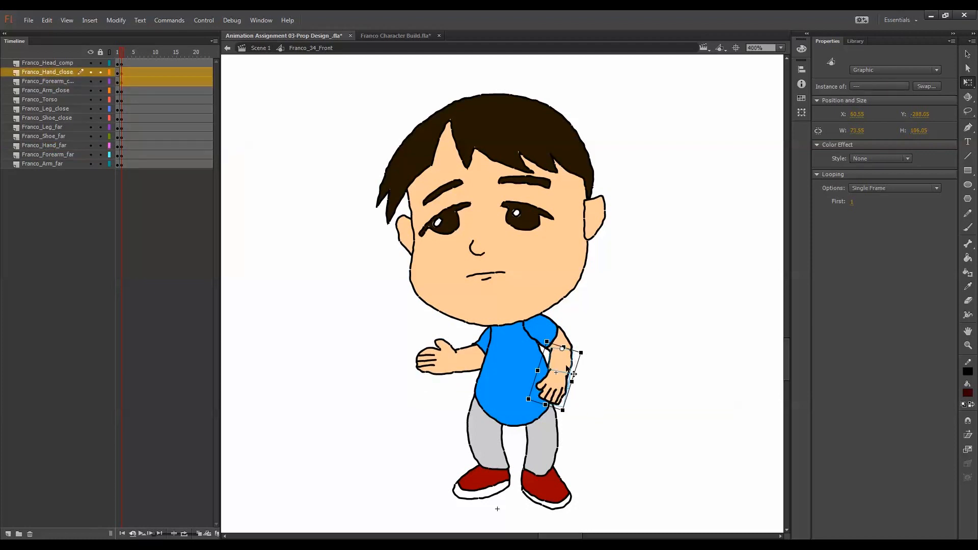
pyautogui.click(595, 375)
pyautogui.click(552, 301)
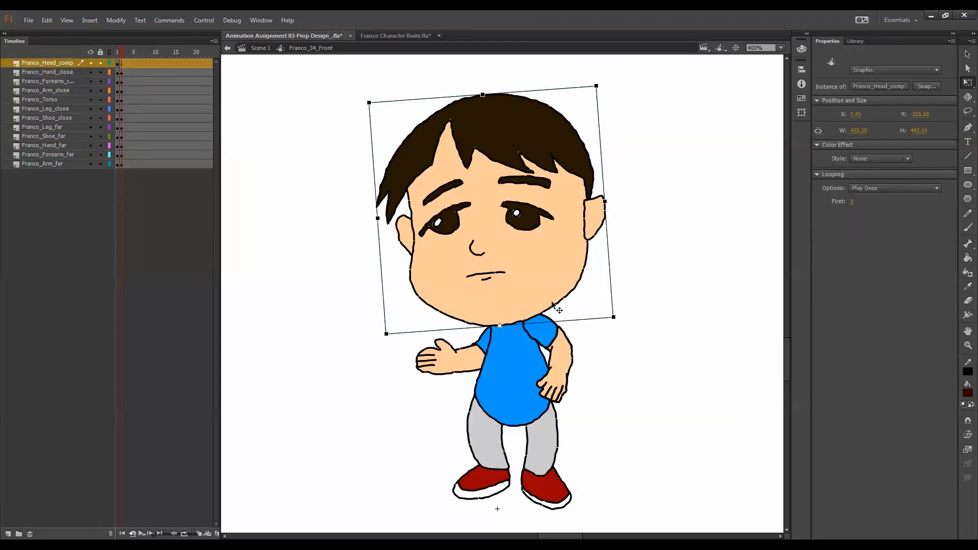
pyautogui.moveTo(551, 301); pyautogui.dragTo(622, 328)
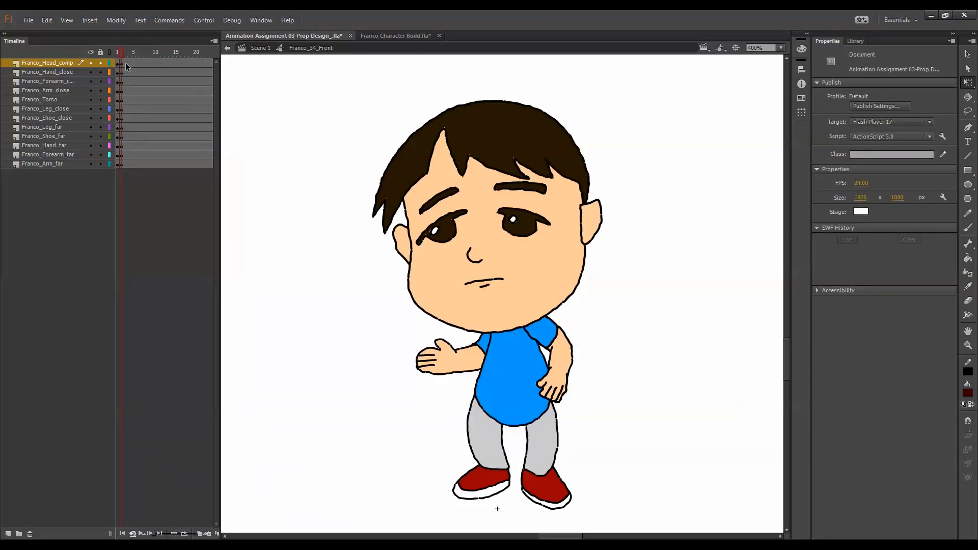
# Add a frame 3 keyframe on every layer, shift the upper body toward the near-arm side and tilt it toward the far arm
pyautogui.moveTo(126, 63); pyautogui.dragTo(127, 164)
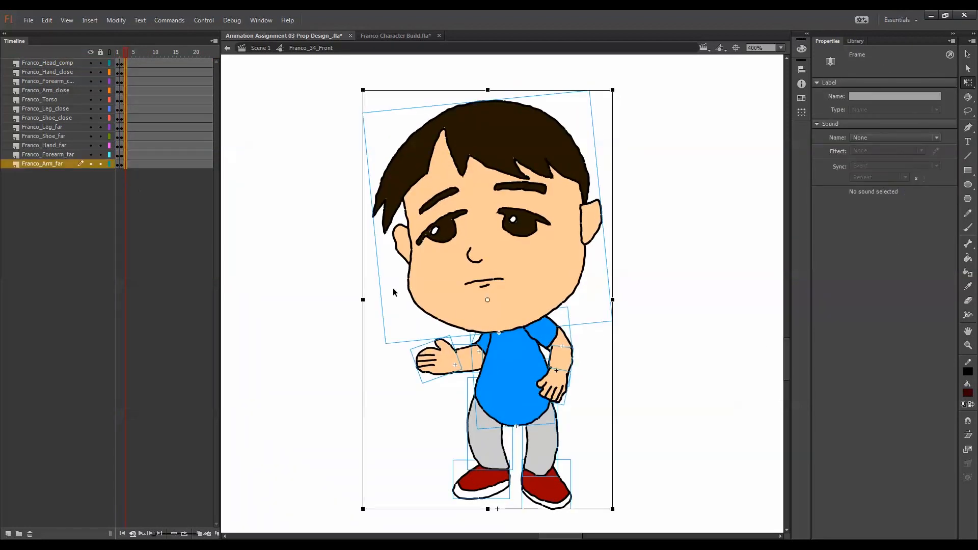
pyautogui.moveTo(635, 234); pyautogui.dragTo(433, 375)
pyautogui.moveTo(537, 406); pyautogui.dragTo(560, 399)
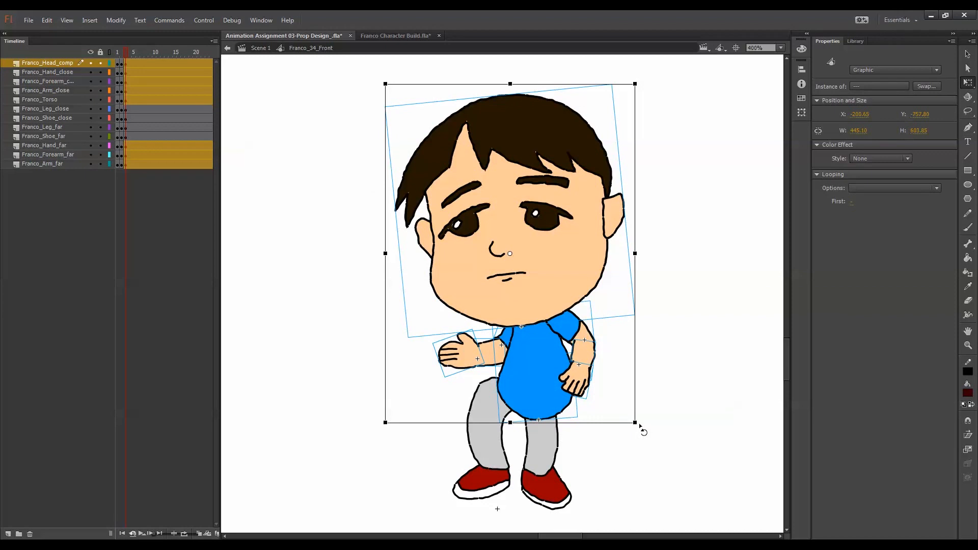
pyautogui.moveTo(641, 427); pyautogui.dragTo(658, 407)
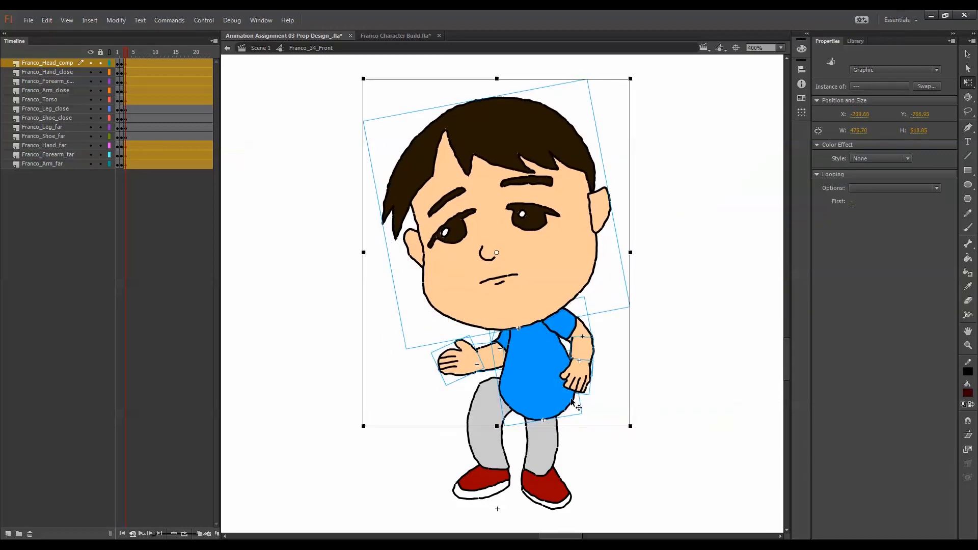
# Inside the far leg symbol, add a keyframe at frame 3 and reshape the leg into a deeper knee bend with a rounded ankle
pyautogui.click(500, 438)
pyautogui.doubleClick(499, 438)
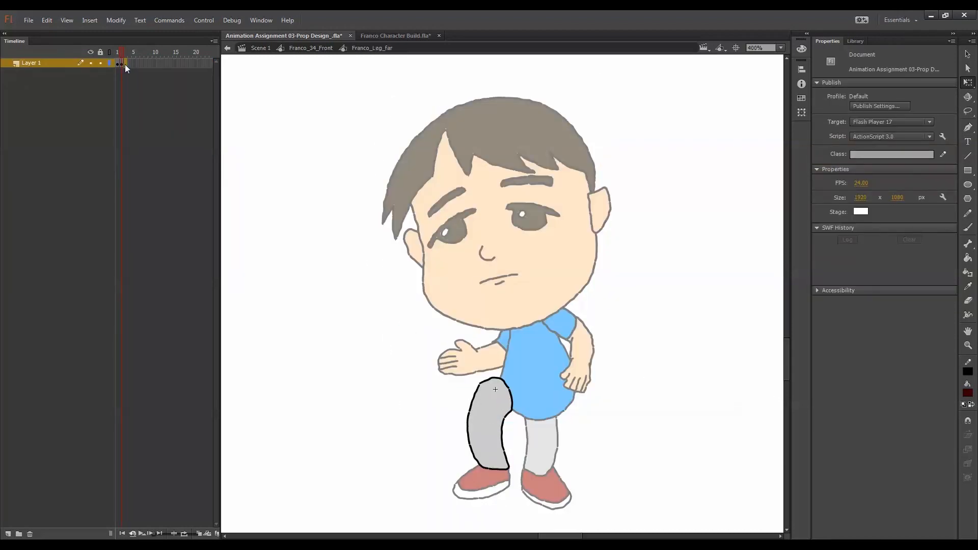
pyautogui.press('F6')
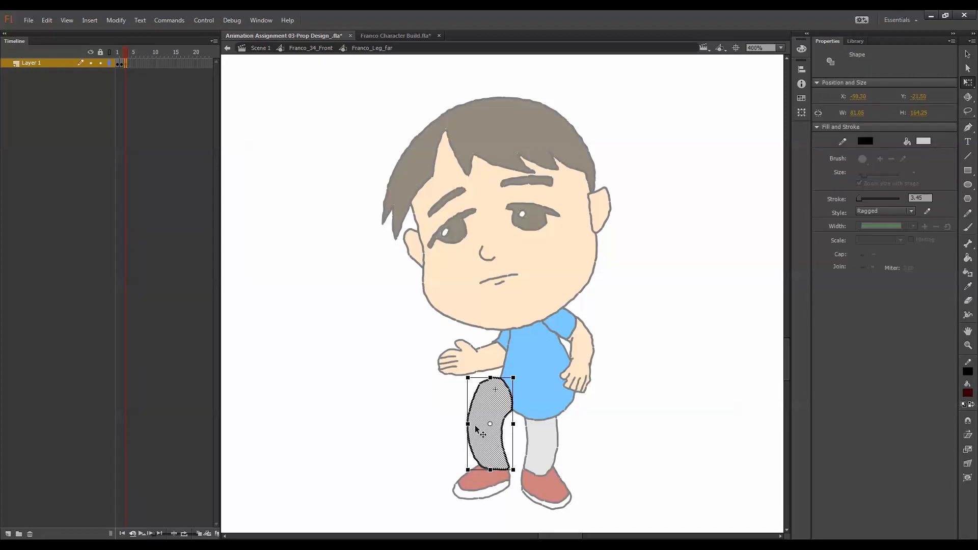
pyautogui.click(454, 441)
pyautogui.moveTo(467, 424); pyautogui.dragTo(496, 432)
pyautogui.moveTo(509, 467)
pyautogui.mouseDown()
pyautogui.moveTo(511, 457)
pyautogui.moveTo(504, 467)
pyautogui.mouseUp()
pyautogui.press(',')
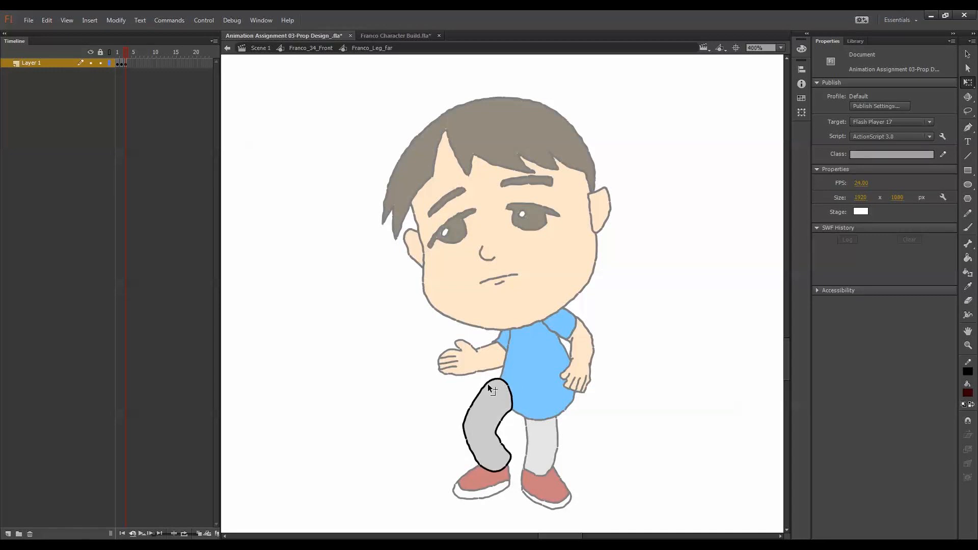
pyautogui.press('.')
# Back in the boy symbol, set the far leg's single frame to 3 and move the leg beneath the shifted torso
pyautogui.doubleClick(533, 388)
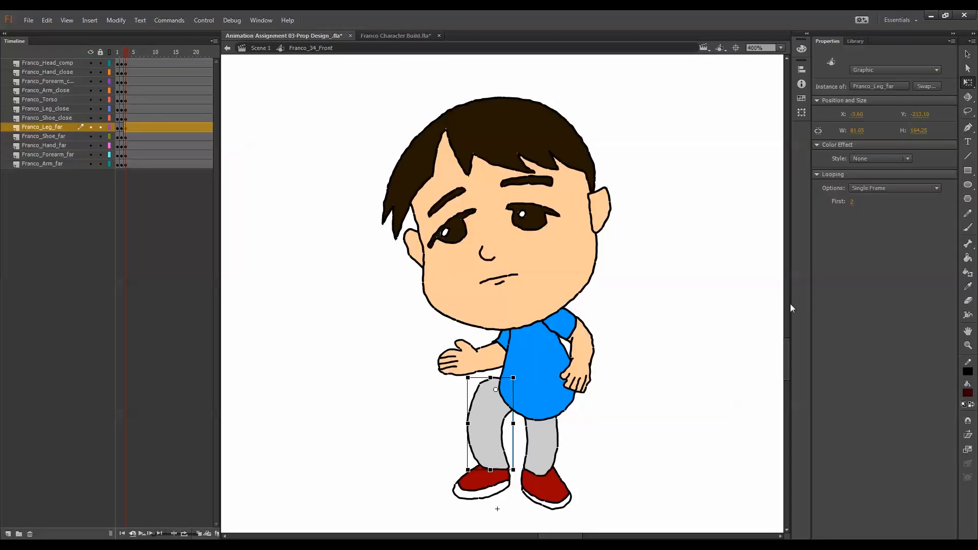
pyautogui.write('3')
pyautogui.press('Return')
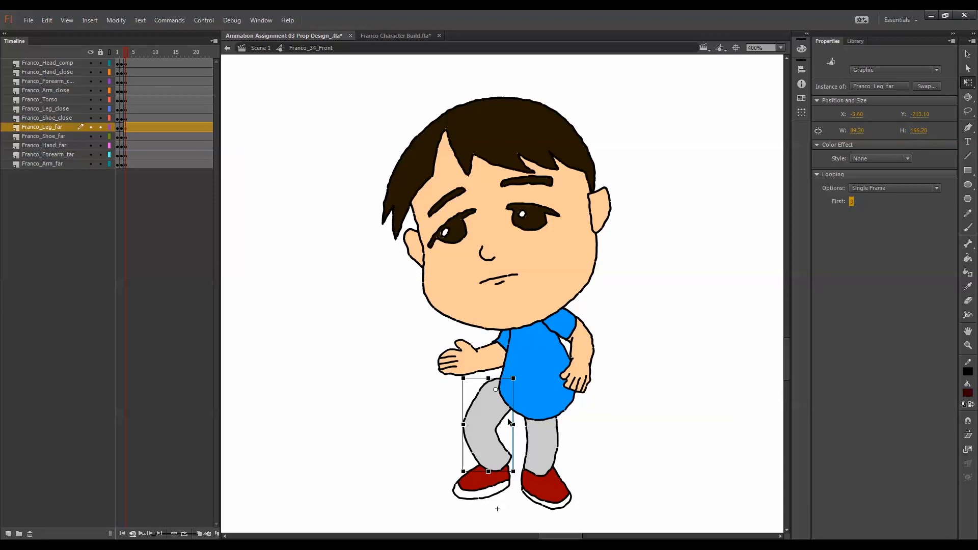
pyautogui.moveTo(484, 426); pyautogui.dragTo(504, 420)
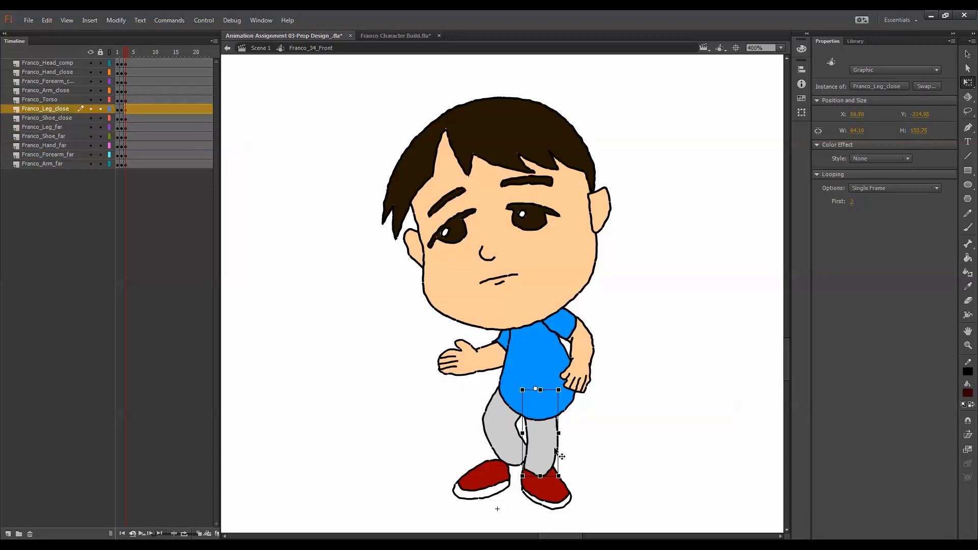
# Inside the near leg symbol, add a keyframe at frame 3 and reshape the thigh outward toward the near-arm side
pyautogui.doubleClick(553, 448)
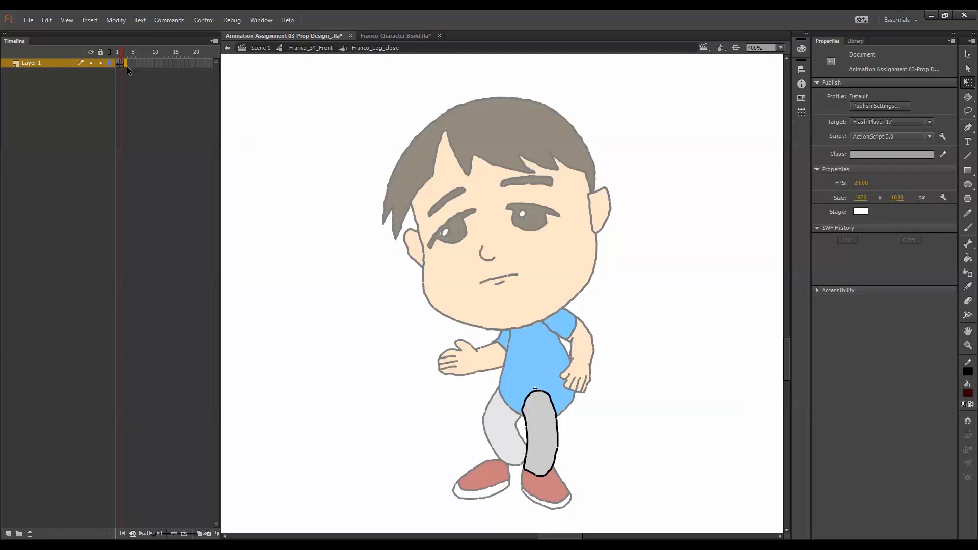
pyautogui.press('F6')
pyautogui.click(552, 396)
pyautogui.moveTo(553, 397); pyautogui.dragTo(566, 429)
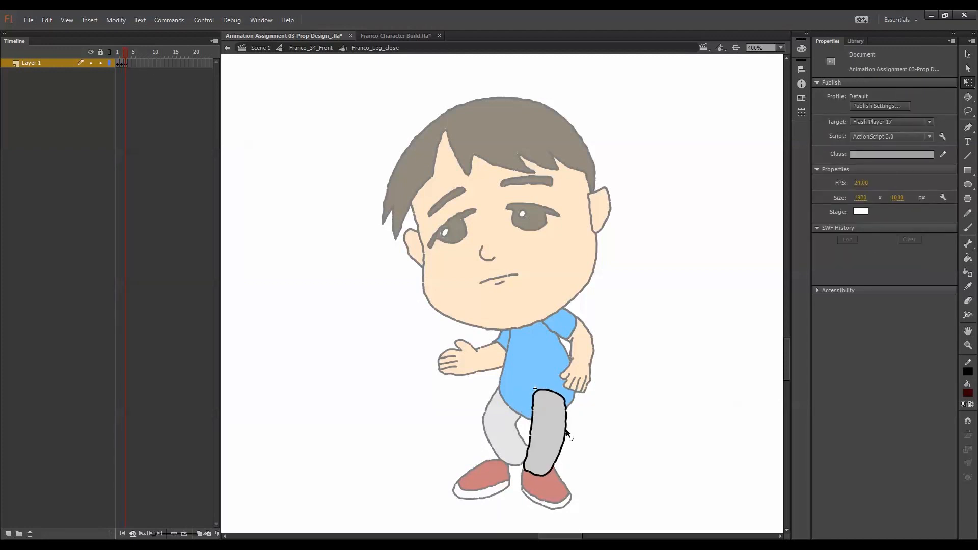
# Return to the boy symbol, set the near leg's single frame to 3, and compare the pose with frame 2
pyautogui.doubleClick(579, 429)
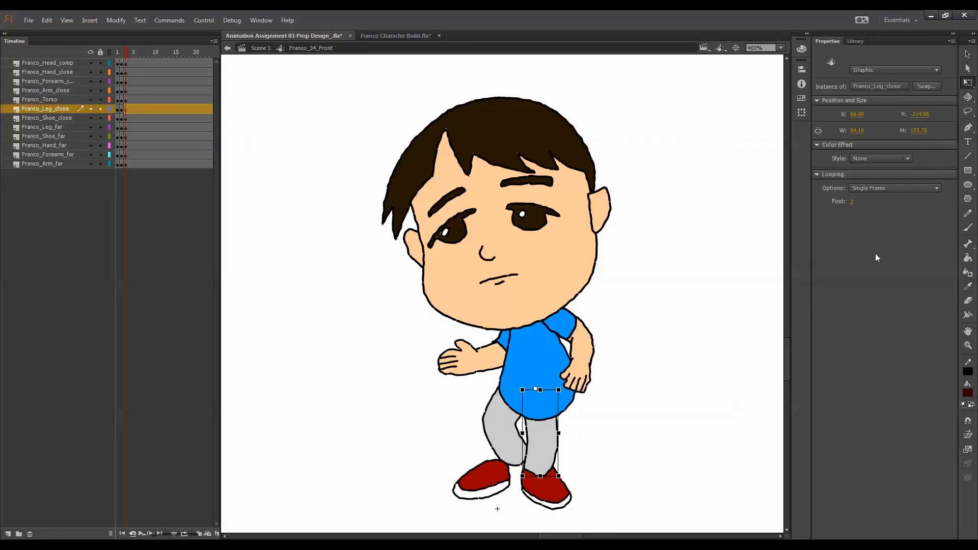
pyautogui.moveTo(853, 205); pyautogui.dragTo(877, 205)
pyautogui.click(616, 423)
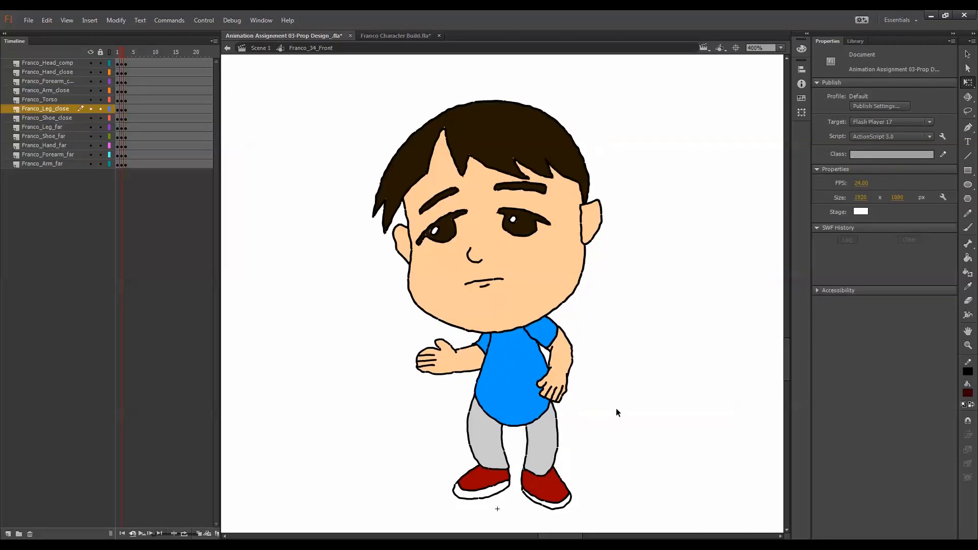
pyautogui.press('.')
# On frame 3, move the far shoe to the end of the bent far leg and rotate it to fit
pyautogui.click(498, 473)
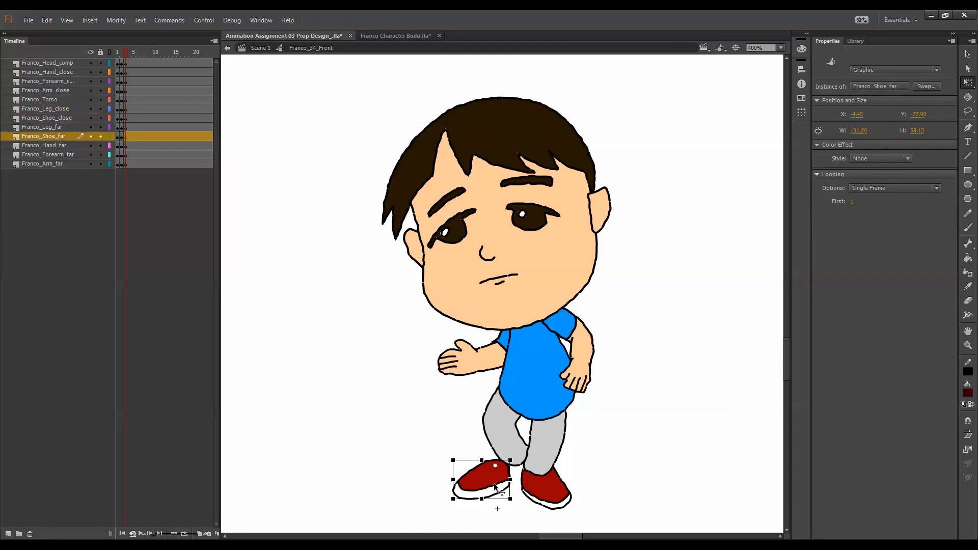
pyautogui.moveTo(521, 500); pyautogui.dragTo(539, 484)
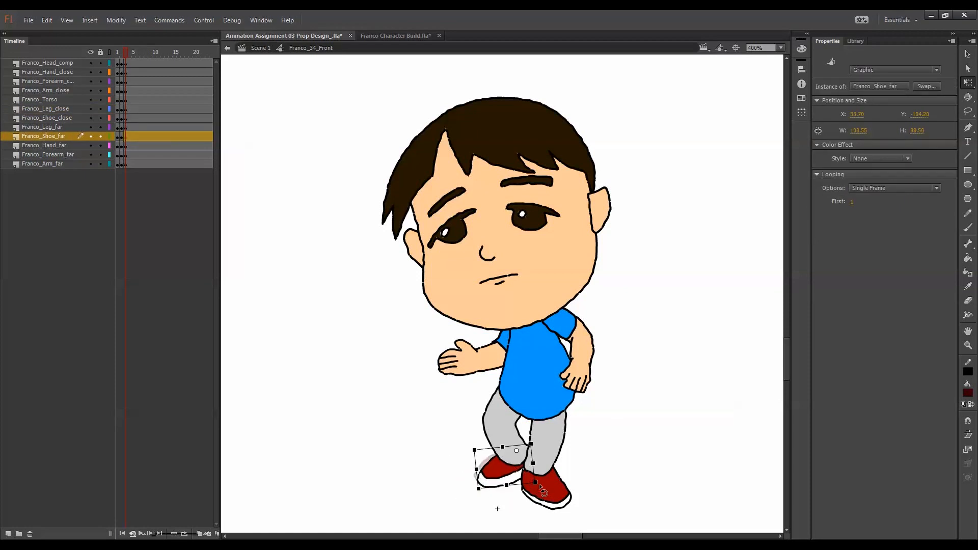
pyautogui.click(586, 399)
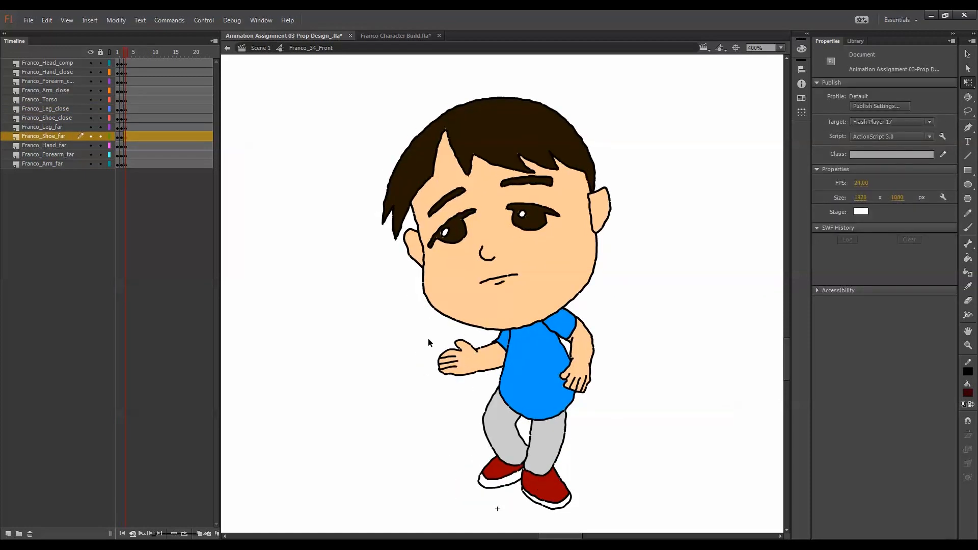
# On frame 3, lower the head slightly and reposition both arms to fit the shoulders
pyautogui.click(523, 318)
pyautogui.moveTo(433, 398); pyautogui.dragTo(505, 349)
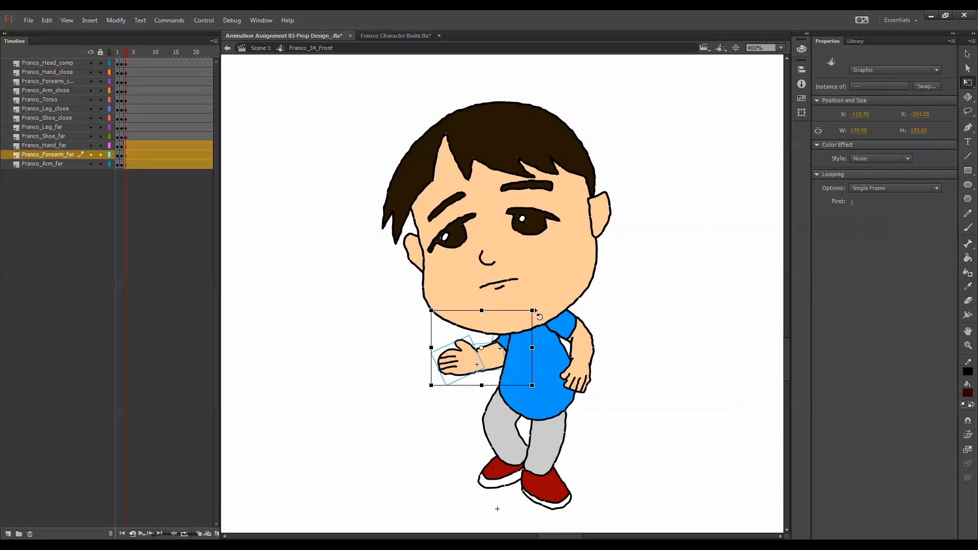
pyautogui.moveTo(532, 309); pyautogui.dragTo(527, 304)
pyautogui.moveTo(497, 347); pyautogui.dragTo(504, 351)
pyautogui.moveTo(605, 323); pyautogui.dragTo(589, 366)
pyautogui.click(619, 329)
pyautogui.press(',')
pyautogui.press('.')
# On frame 3, rotate the far arm's forearm and hand downward, closer to the body
pyautogui.moveTo(434, 394); pyautogui.dragTo(515, 336)
pyautogui.click(505, 359)
pyautogui.moveTo(452, 346); pyautogui.dragTo(493, 381)
pyautogui.moveTo(484, 384); pyautogui.dragTo(493, 390)
pyautogui.click(631, 368)
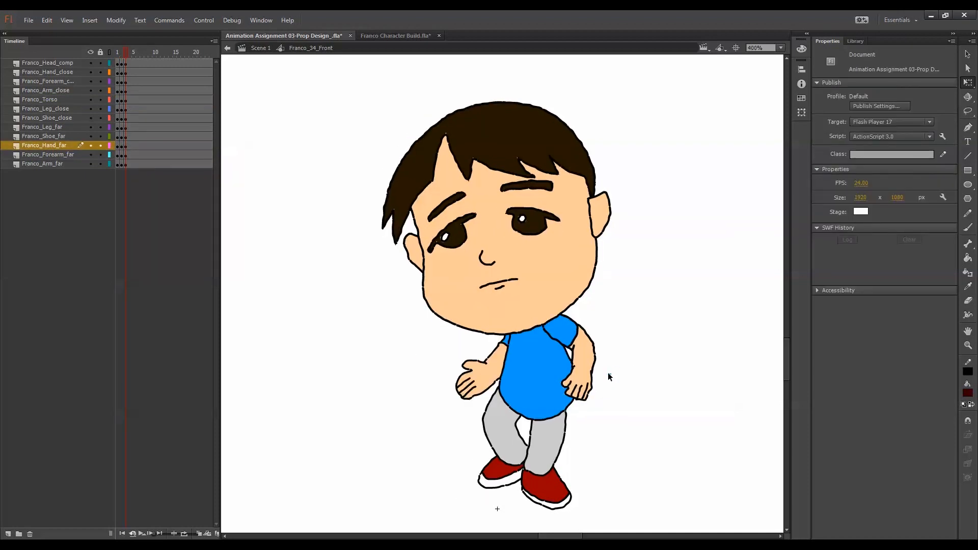
# On frame 3, adjust the near forearm and hand slightly outward from the torso
pyautogui.moveTo(609, 375); pyautogui.dragTo(600, 347)
pyautogui.moveTo(594, 368); pyautogui.dragTo(595, 367)
pyautogui.click(623, 362)
# On frame 3, nudge the head down toward the near-arm side and compare the pose with the earlier frames
pyautogui.press(',')
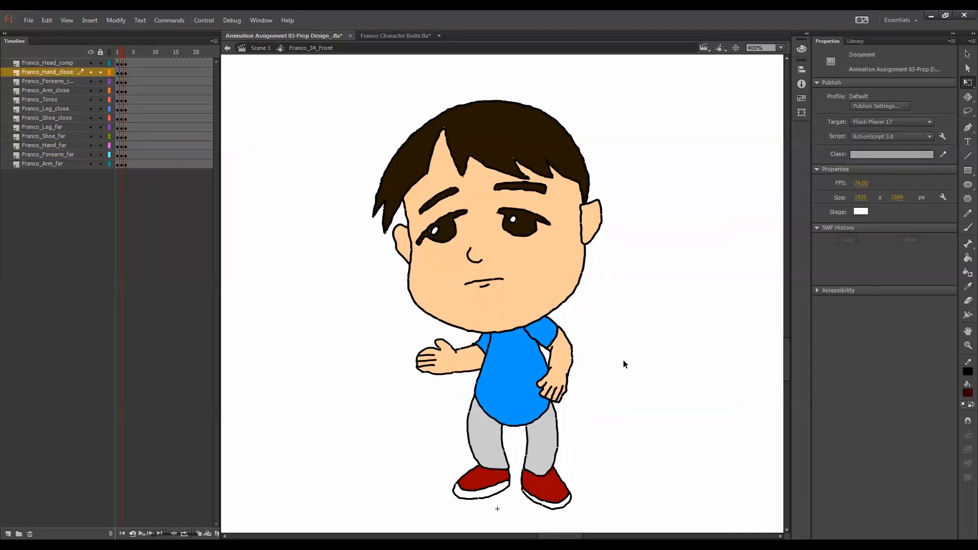
pyautogui.press('.')
pyautogui.moveTo(563, 264); pyautogui.dragTo(567, 271)
pyautogui.press(',')
pyautogui.press(',')
pyautogui.press('.')
pyautogui.press('.')
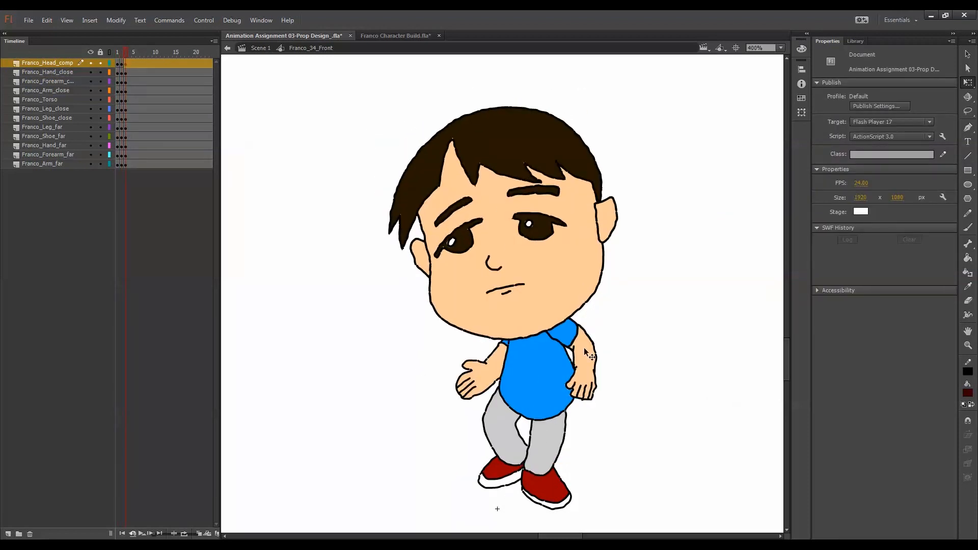
# Add a frame 4 keyframe on every layer, set the far leg's single frame to 2, and move that leg beyond the near leg
pyautogui.moveTo(131, 163); pyautogui.dragTo(129, 62)
pyautogui.press('F6')
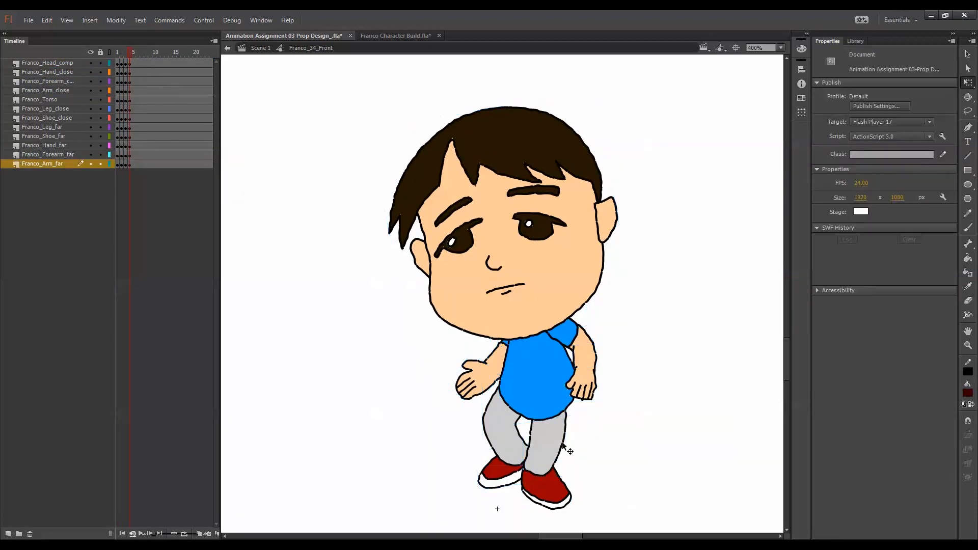
pyautogui.click(511, 448)
pyautogui.moveTo(852, 201); pyautogui.dragTo(842, 201)
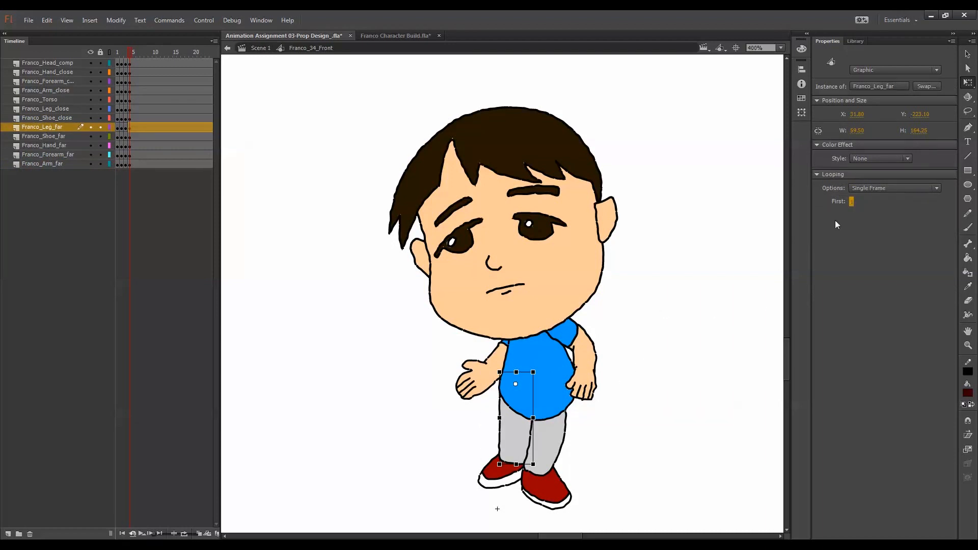
pyautogui.moveTo(516, 439); pyautogui.dragTo(588, 452)
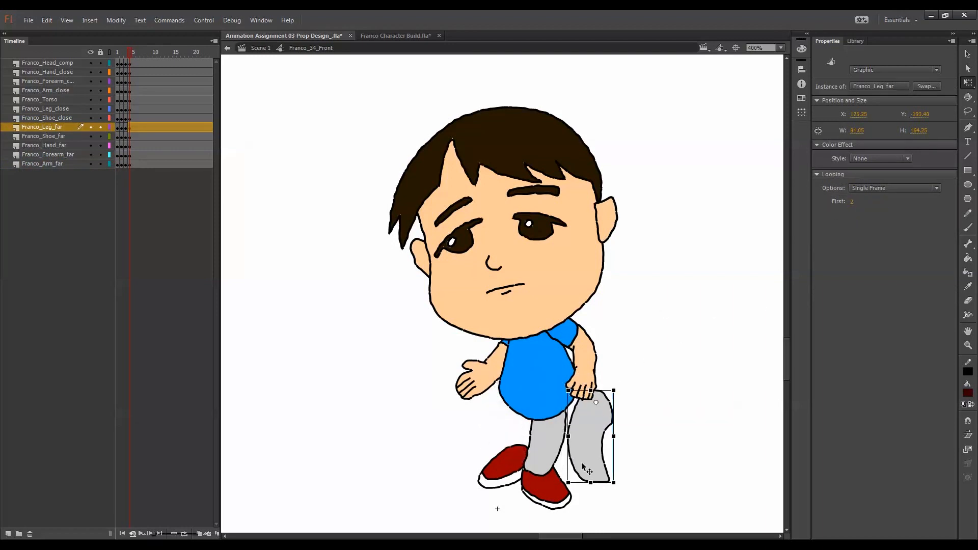
# On frame 4, flip the near shoe horizontally
pyautogui.click(559, 491)
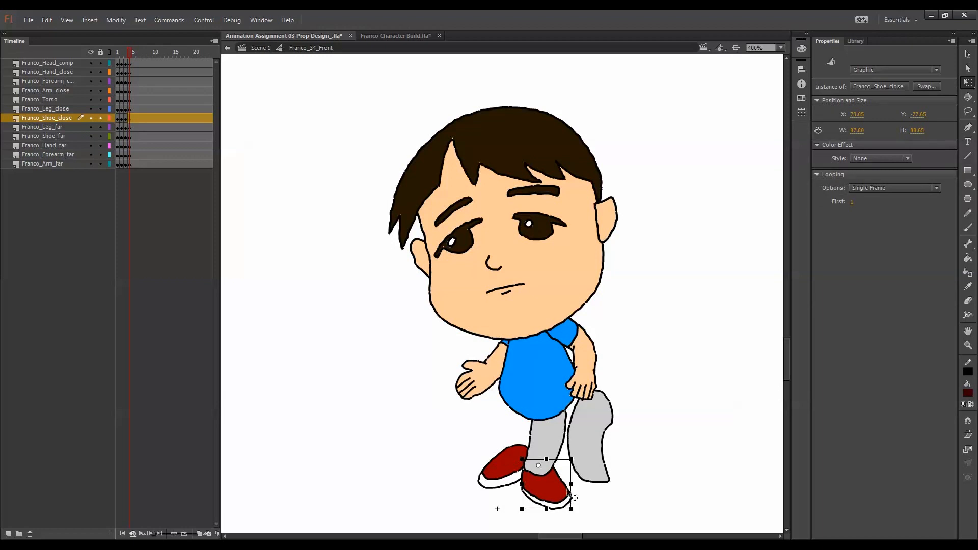
pyautogui.click(170, 21)
pyautogui.moveTo(122, 22)
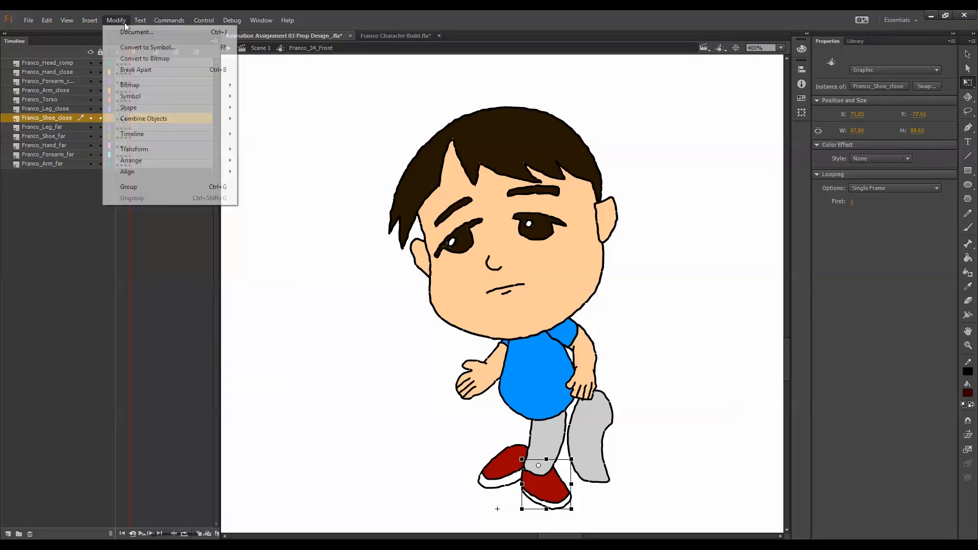
pyautogui.moveTo(157, 151)
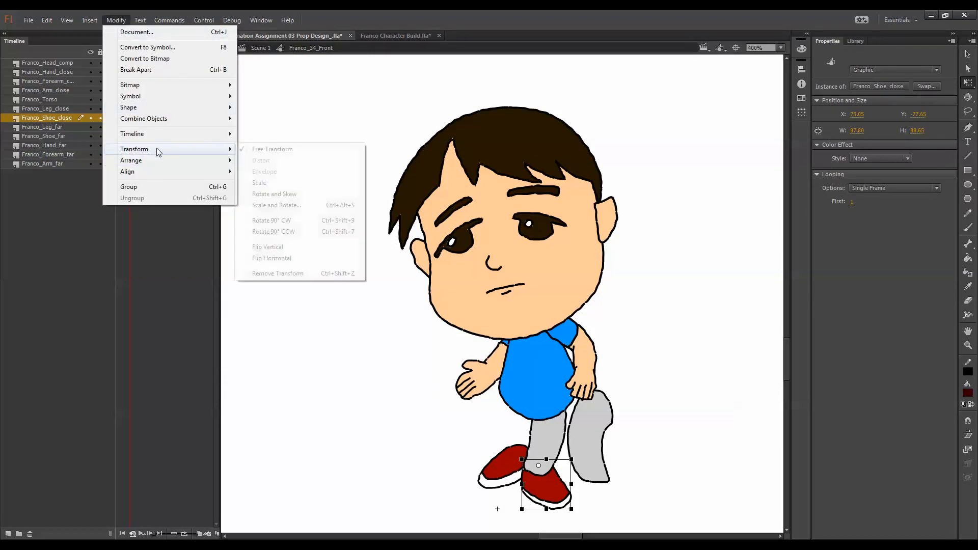
pyautogui.click(275, 259)
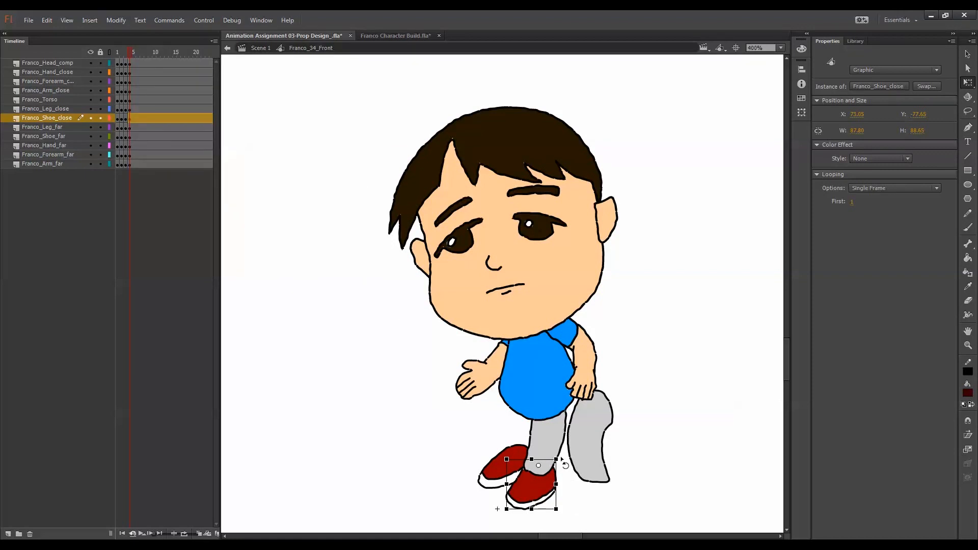
# On frame 4, flip the near leg horizontally, then position and rotate it to join the torso and the flipped shoe
pyautogui.click(560, 440)
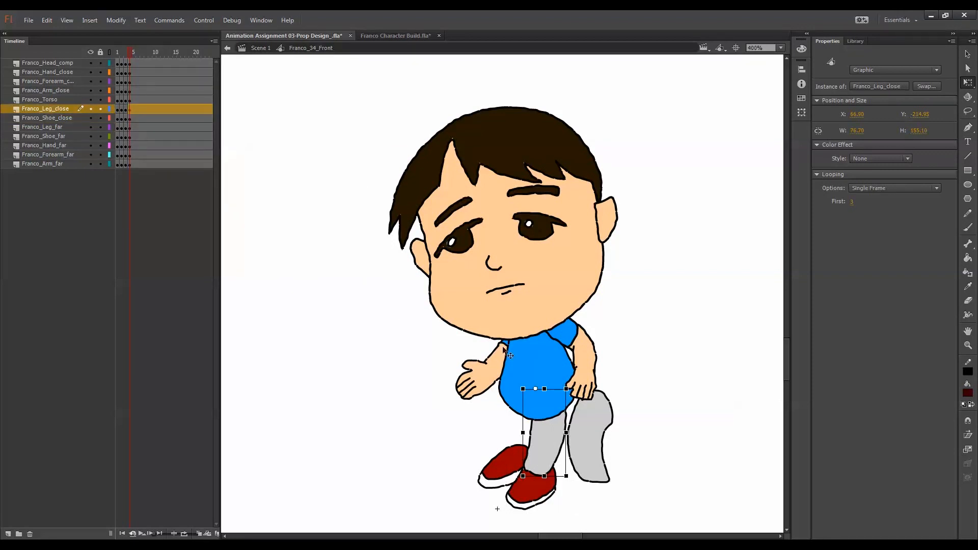
pyautogui.click(116, 21)
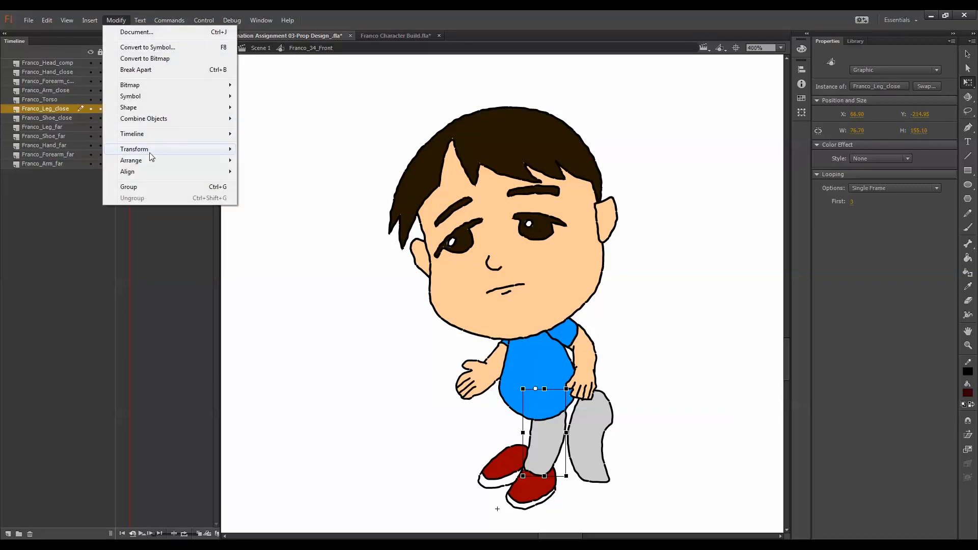
pyautogui.moveTo(150, 152)
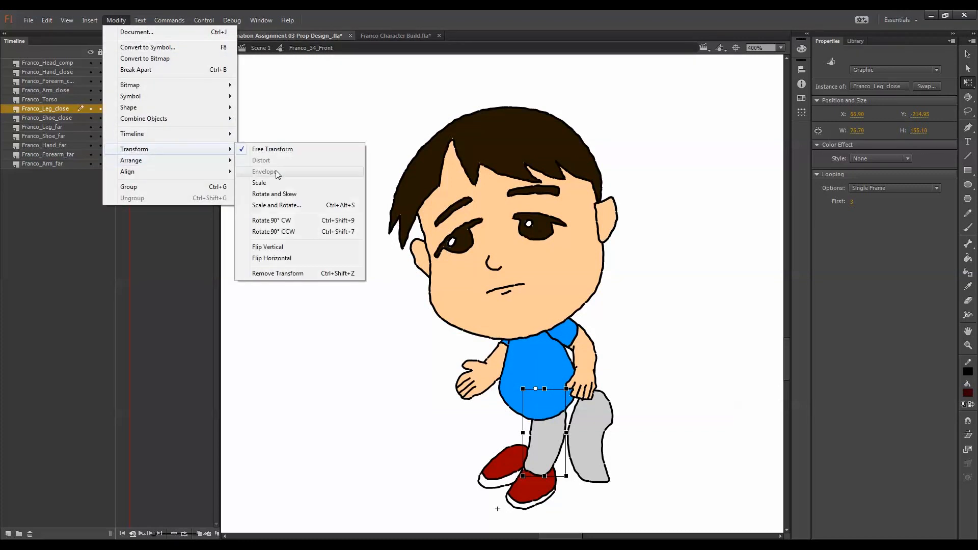
pyautogui.click(276, 258)
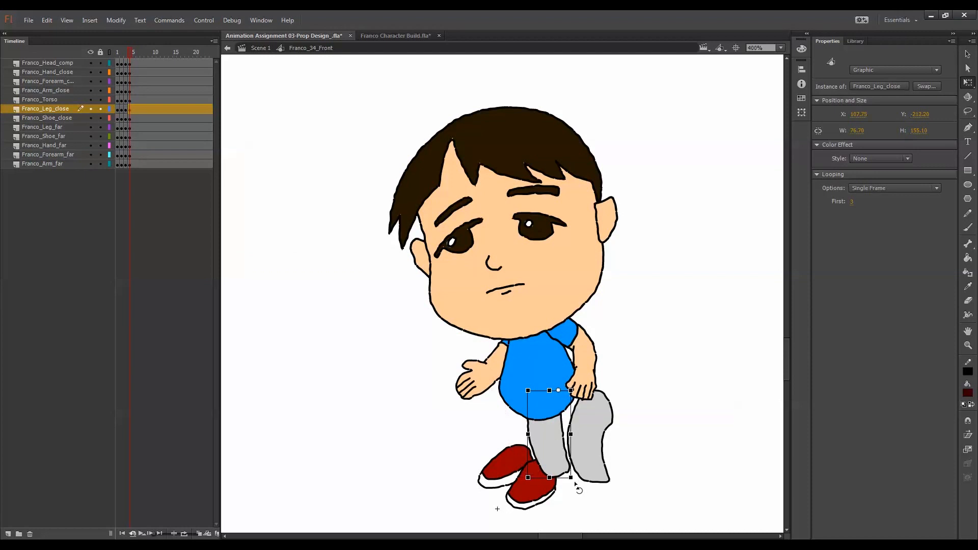
pyautogui.moveTo(575, 484); pyautogui.dragTo(587, 454)
pyautogui.press(',')
pyautogui.press(',')
pyautogui.press('.')
pyautogui.press('.')
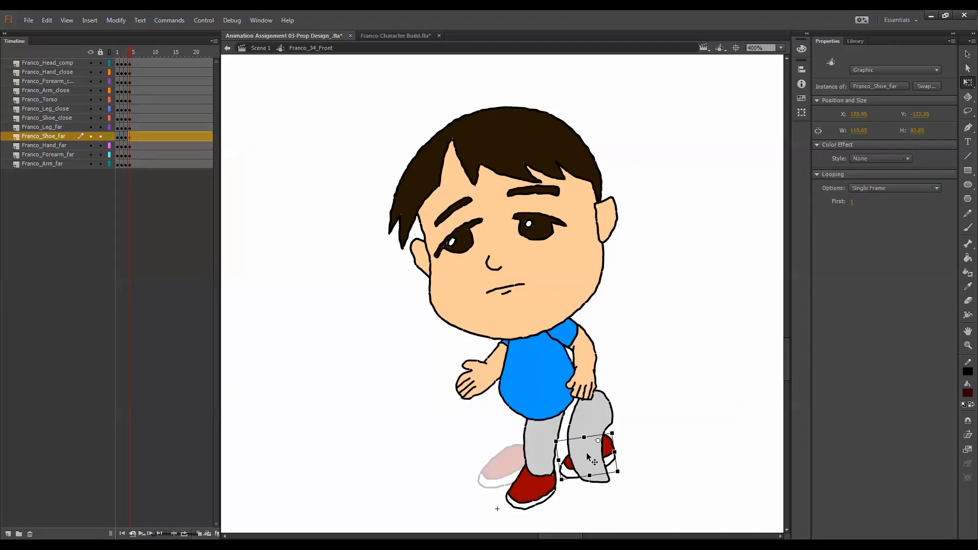
# On frame 4, tuck the far leg's hip behind the torso and rotate the leg backward toward the relocated far shoe
pyautogui.moveTo(591, 415); pyautogui.dragTo(550, 392)
pyautogui.moveTo(576, 469); pyautogui.dragTo(601, 440)
pyautogui.moveTo(594, 438); pyautogui.dragTo(569, 444)
pyautogui.click(622, 418)
# Compare frame 4 with frame 3, and set the far leg's single frame to 3 on frame 4
pyautogui.press(',')
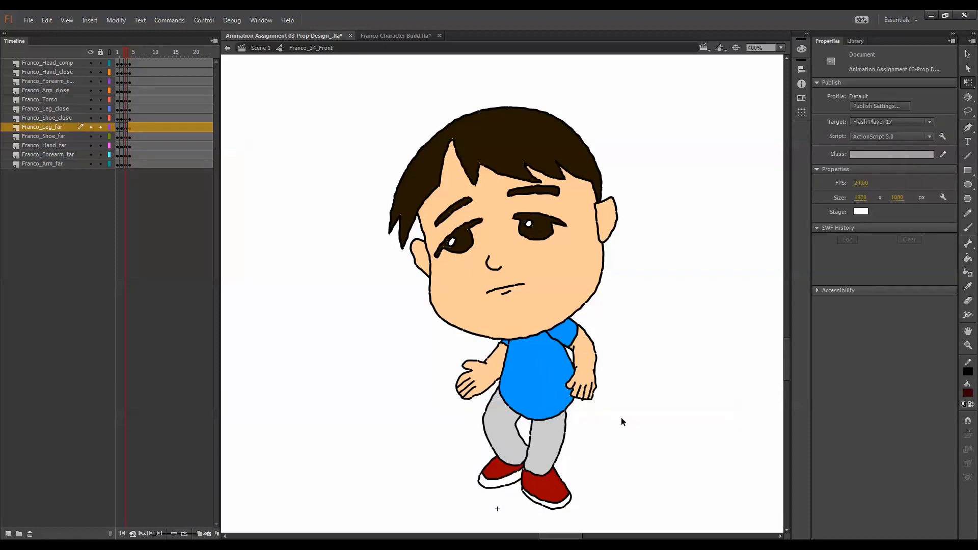
pyautogui.press('.')
pyautogui.write('3')
pyautogui.press('Return')
pyautogui.click(655, 400)
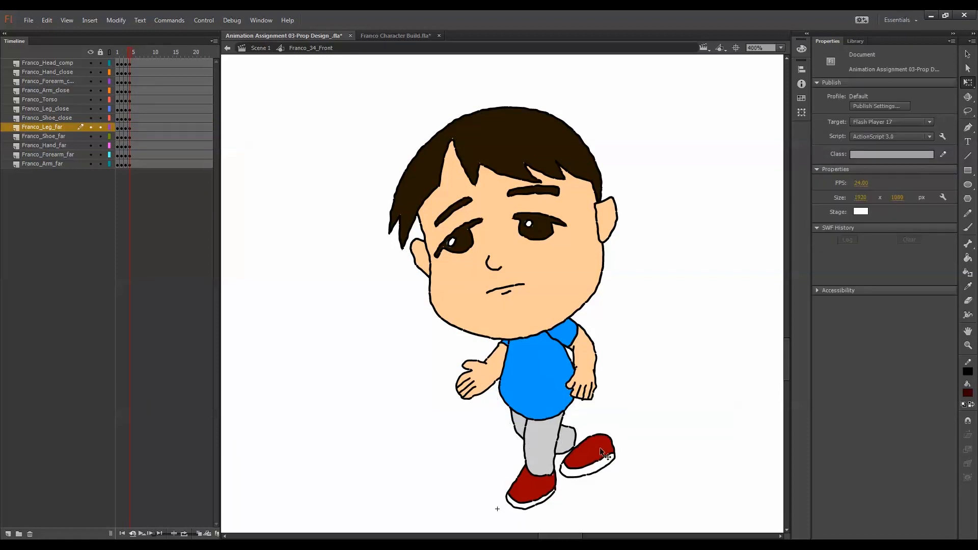
# On frame 4, adjust the far shoe against the raised far leg and check the pose against frame 3
pyautogui.click(601, 445)
pyautogui.doubleClick(609, 427)
pyautogui.doubleClick(549, 446)
pyautogui.press('.')
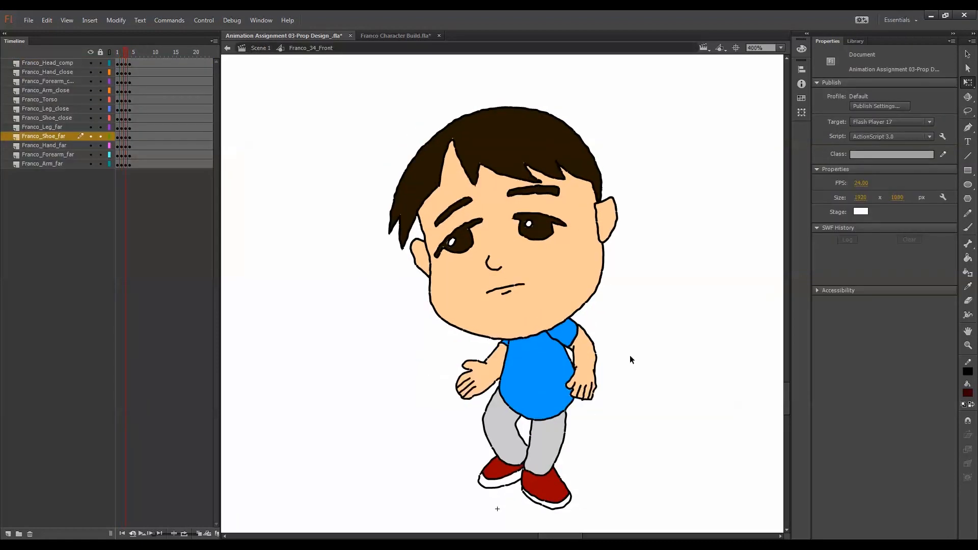
# On frame 4, rotate the far shoe and move it in against the raised far leg
pyautogui.press('.')
pyautogui.press('.')
pyautogui.click(594, 443)
pyautogui.moveTo(606, 426); pyautogui.dragTo(591, 412)
pyautogui.moveTo(594, 447); pyautogui.dragTo(578, 449)
pyautogui.click(623, 431)
# Compare frame 4 with the earlier poses and shift the whole figure slightly to the right on frame 4
pyautogui.press(',')
pyautogui.press(',')
pyautogui.press('.')
pyautogui.moveTo(659, 223); pyautogui.dragTo(484, 474)
pyautogui.moveTo(526, 482); pyautogui.dragTo(534, 482)
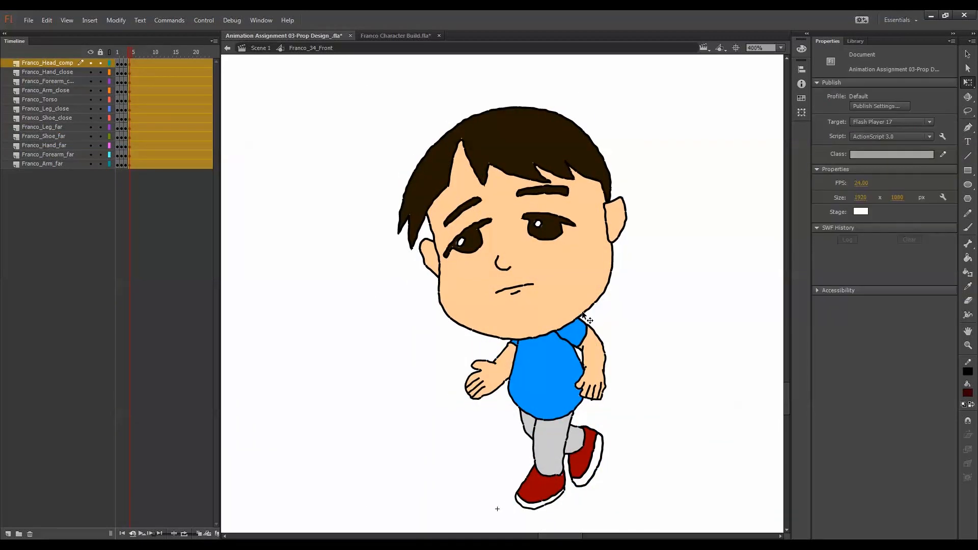
# On frame 4, rotate the head slightly clockwise to level the face, and check it against the previous frames
pyautogui.click(582, 311)
pyautogui.moveTo(654, 322); pyautogui.dragTo(646, 334)
pyautogui.press(',')
pyautogui.press(',')
pyautogui.press('.')
pyautogui.press('.')
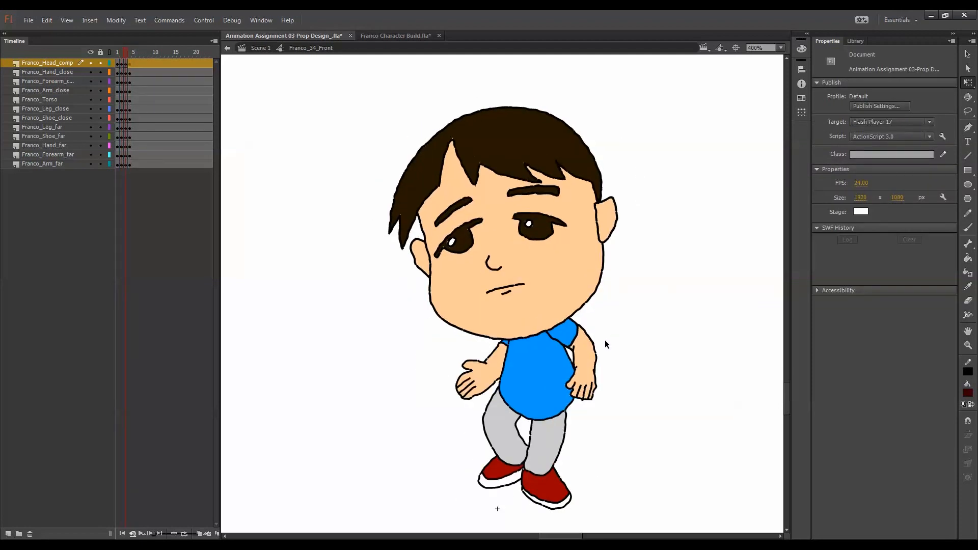
# On frame 4, move the head, torso and arms slightly up and to the right, and compare the neighbouring poses
pyautogui.moveTo(674, 237); pyautogui.dragTo(489, 389)
pyautogui.moveTo(522, 380); pyautogui.dragTo(529, 373)
pyautogui.press(',')
pyautogui.press('.')
pyautogui.press(',')
pyautogui.press(',')
pyautogui.press('.')
# Raise the far leg and shoe slightly on frame 3, and nudge the head into line on frame 4
pyautogui.click(508, 443)
pyautogui.keyDown('shift'); pyautogui.click(508, 477); pyautogui.keyUp('shift')
pyautogui.moveTo(508, 477); pyautogui.dragTo(517, 463)
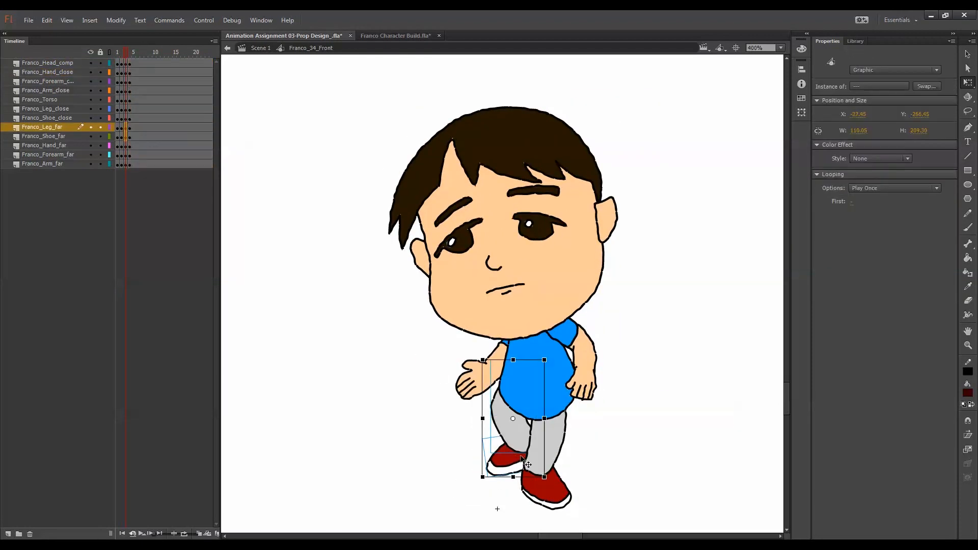
pyautogui.press(',')
pyautogui.press('.')
pyautogui.press('.')
pyautogui.moveTo(576, 303); pyautogui.dragTo(572, 300)
pyautogui.press(',')
pyautogui.press('.')
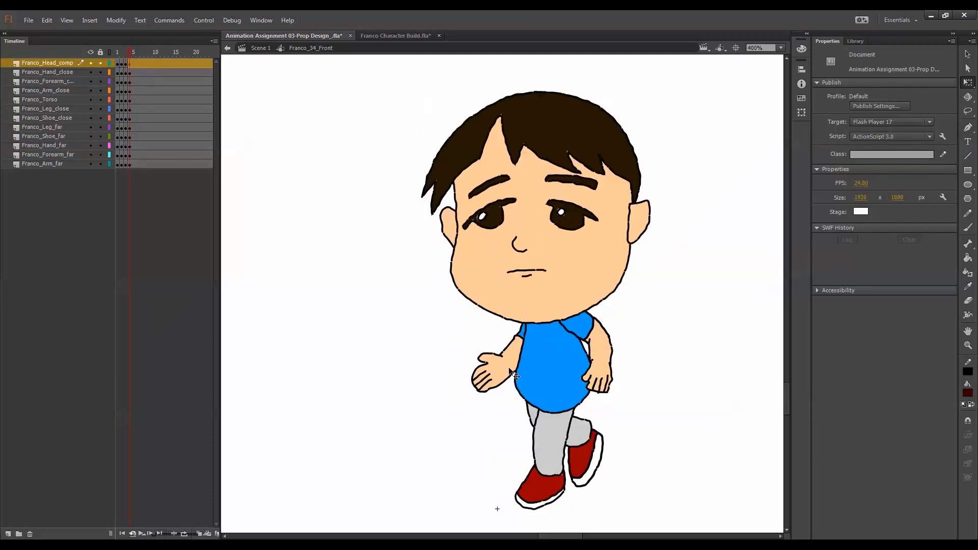
# On frame 4, swing the far arm back so that only its hand shows from behind the torso
pyautogui.moveTo(475, 337); pyautogui.dragTo(518, 363)
pyautogui.moveTo(557, 309); pyautogui.dragTo(535, 307)
pyautogui.moveTo(514, 341); pyautogui.dragTo(535, 355)
# On frame 4, bring the near arm in over the torso and realign its hand and forearm below the sleeve
pyautogui.moveTo(631, 327); pyautogui.dragTo(613, 391)
pyautogui.click(615, 390)
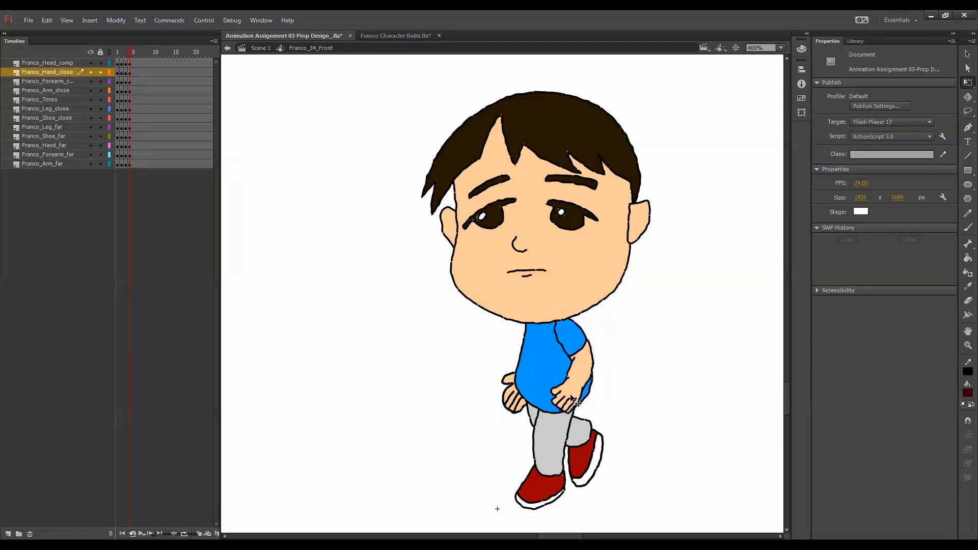
pyautogui.click(568, 395)
pyautogui.keyDown('shift'); pyautogui.click(581, 370); pyautogui.keyUp('shift')
pyautogui.moveTo(598, 355)
pyautogui.mouseDown()
pyautogui.moveTo(586, 349)
pyautogui.moveTo(584, 366)
pyautogui.mouseUp()
pyautogui.click(629, 370)
# Insert keyframes on all body layers at frame 5, and add a keyframe at frame 2 inside the near shoe symbol
pyautogui.moveTo(134, 62); pyautogui.dragTo(133, 165)
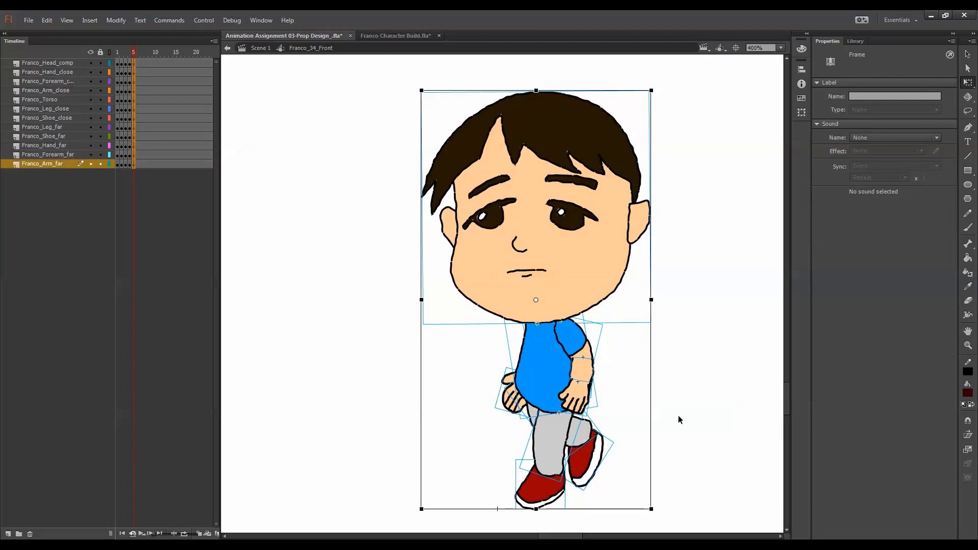
pyautogui.click(549, 487)
pyautogui.doubleClick(548, 487)
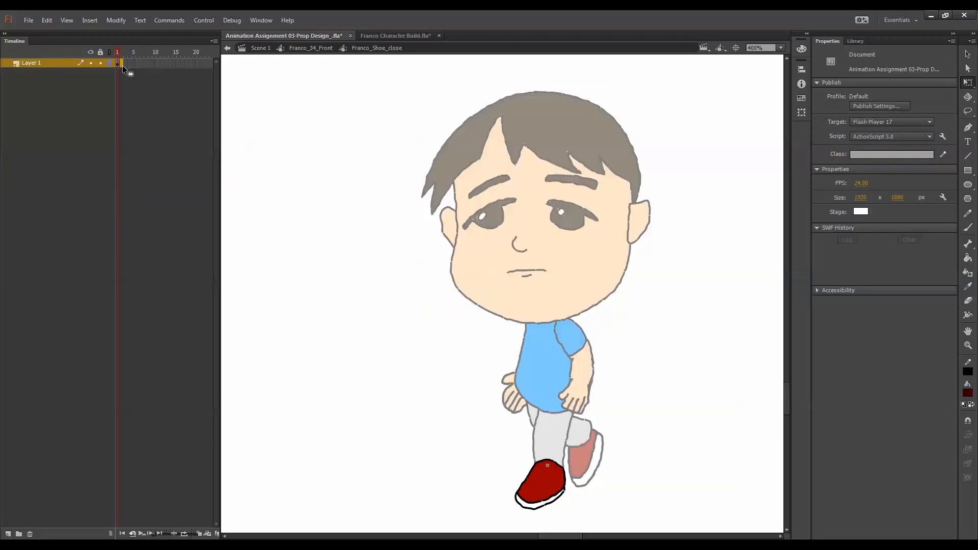
pyautogui.press('F6')
pyautogui.click(584, 455)
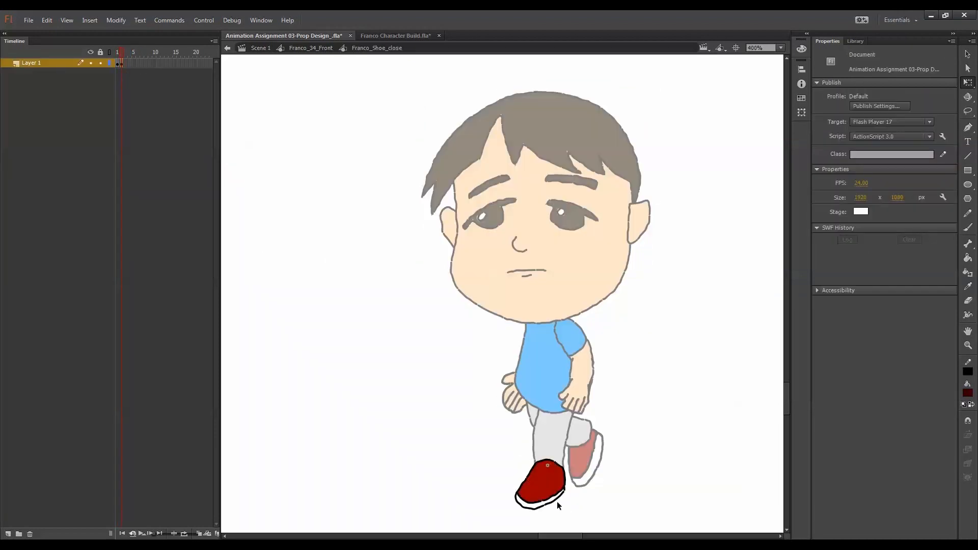
# On frame 2 of the near shoe symbol, reshape the shoe into a flat side view with an open ankle and rounded toe
pyautogui.moveTo(527, 479); pyautogui.dragTo(548, 470)
pyautogui.click(538, 476)
pyautogui.press('Delete')
pyautogui.click(537, 482)
pyautogui.press('Delete')
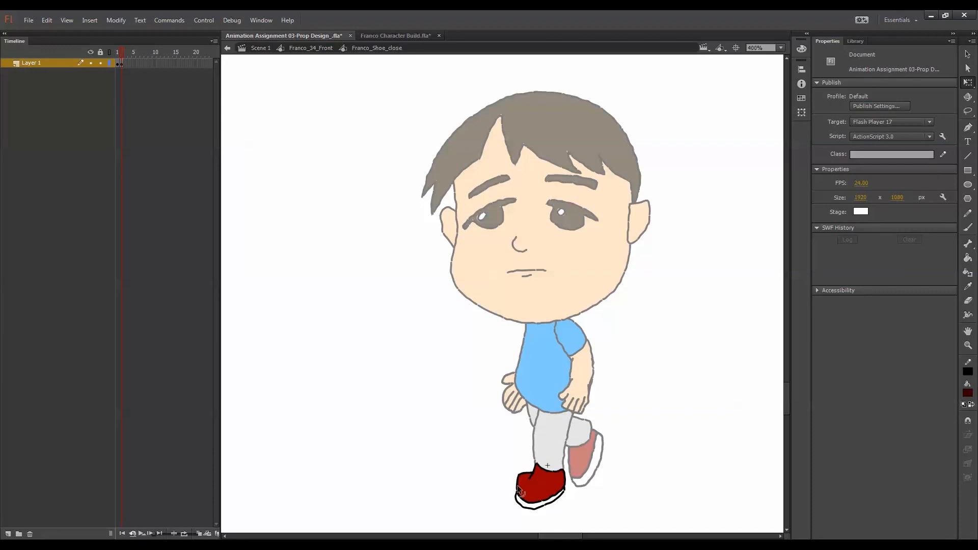
pyautogui.moveTo(519, 501)
pyautogui.mouseDown()
pyautogui.moveTo(515, 481)
pyautogui.moveTo(570, 500)
pyautogui.moveTo(555, 514)
pyautogui.moveTo(565, 498)
pyautogui.moveTo(556, 507)
pyautogui.moveTo(521, 498)
pyautogui.mouseUp()
pyautogui.doubleClick(565, 489)
pyautogui.click(585, 496)
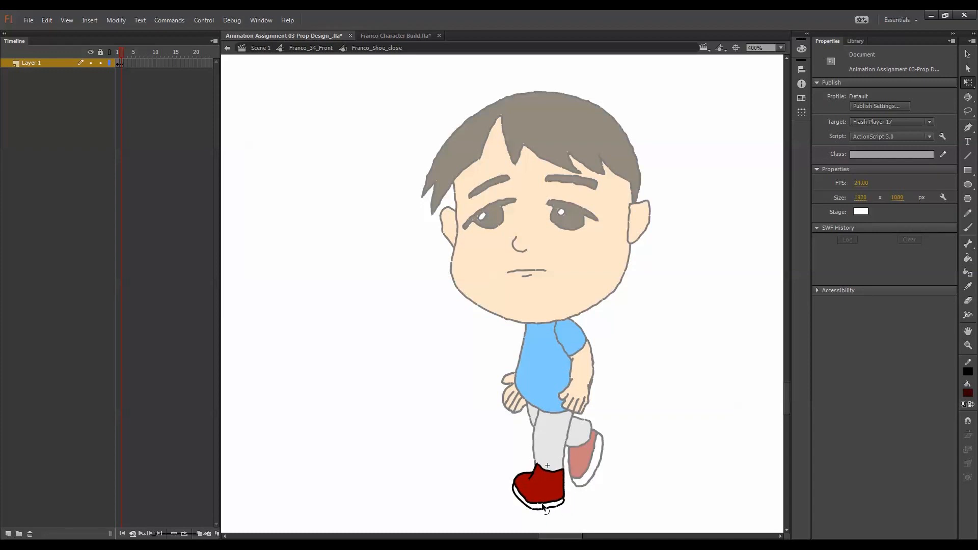
# Return to the body symbol and set the near shoe's single frame to 2 on frame 5
pyautogui.doubleClick(577, 501)
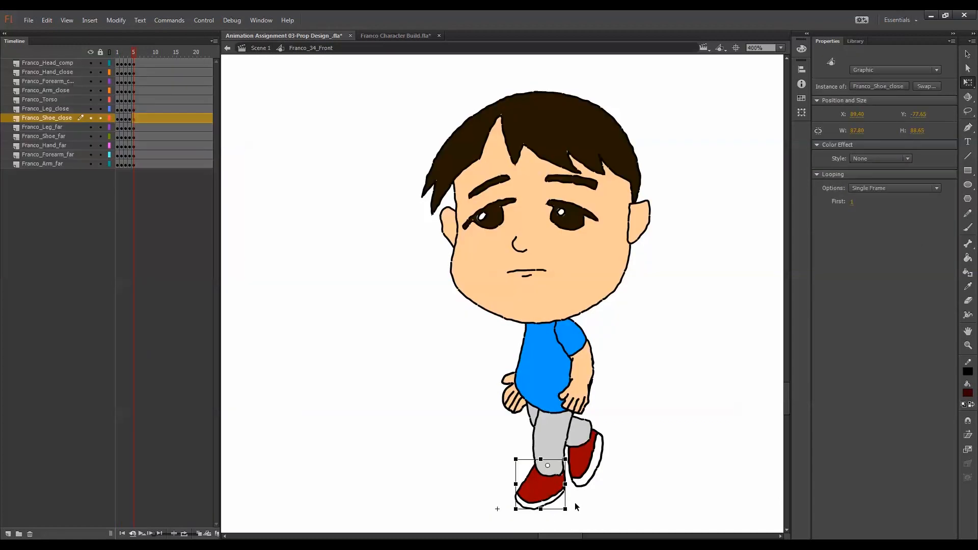
pyautogui.moveTo(852, 202); pyautogui.dragTo(895, 214)
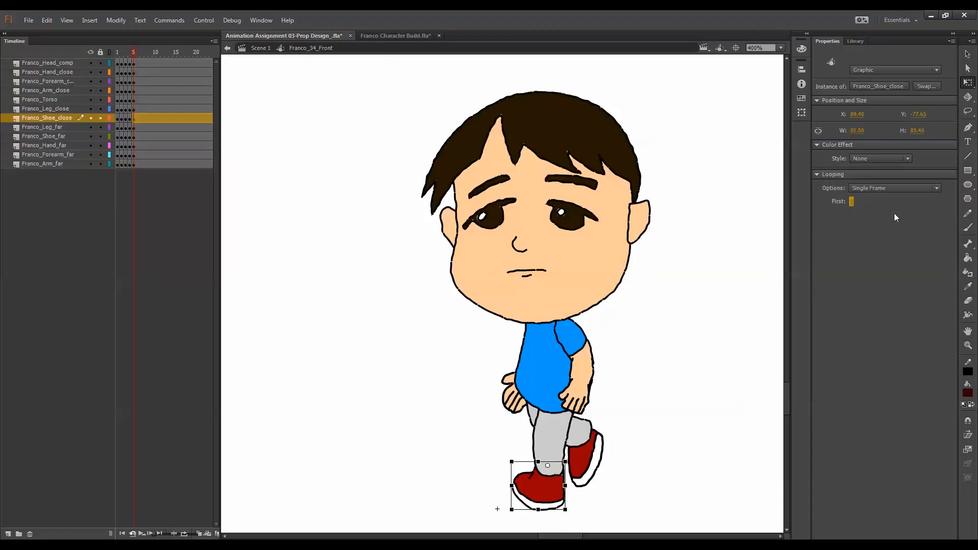
pyautogui.click(632, 461)
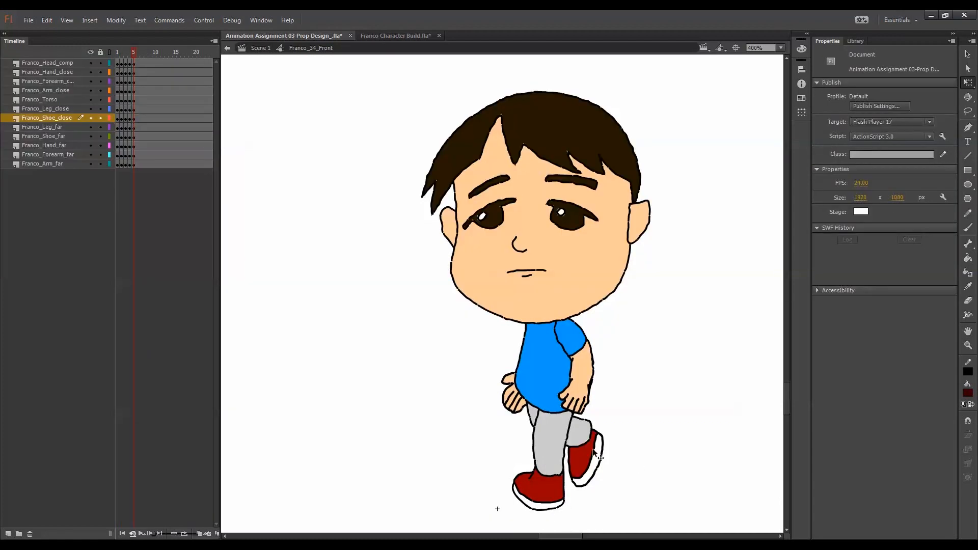
# Copy the reshaped near shoe artwork into frame 2 of the far shoe symbol and place it at the end of the far leg
pyautogui.doubleClick(559, 492)
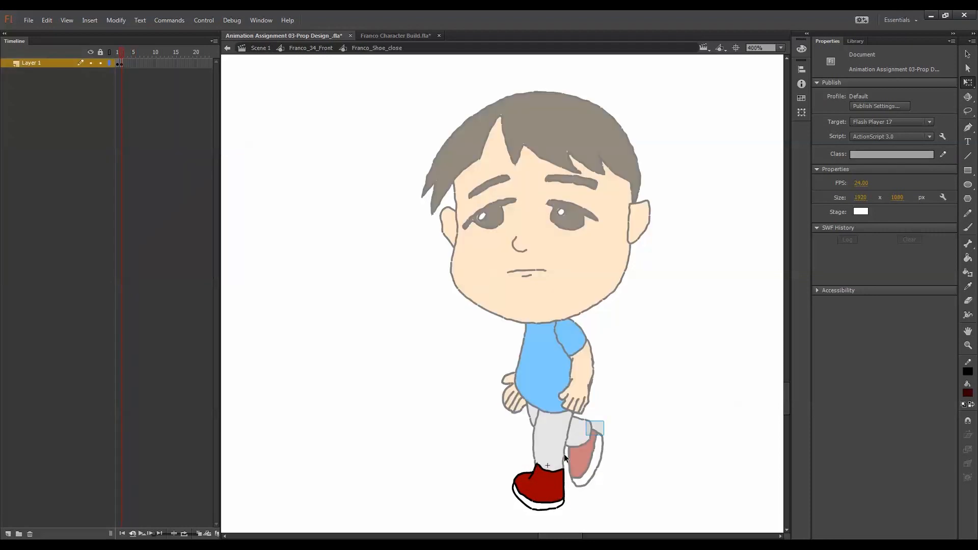
pyautogui.click(530, 504)
pyautogui.doubleClick(573, 482)
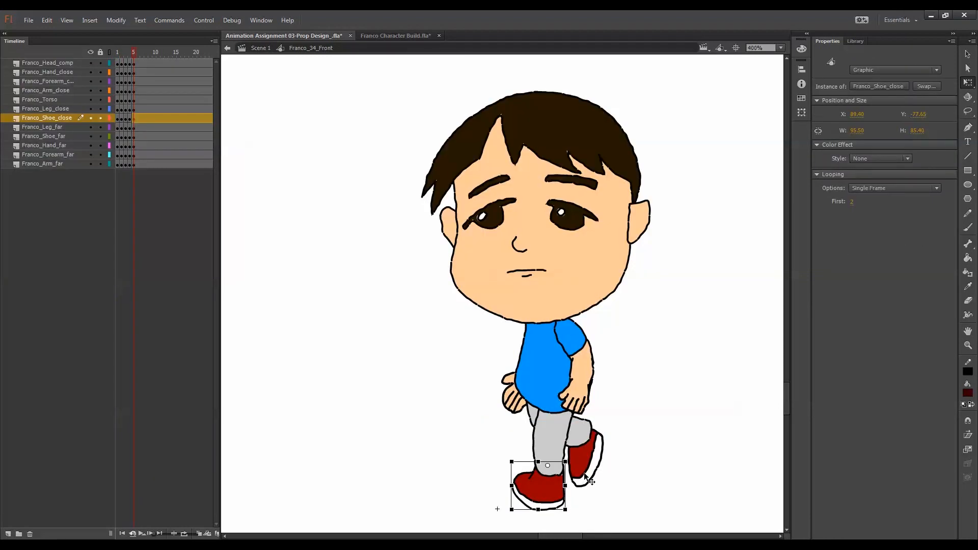
pyautogui.click(591, 481)
pyautogui.doubleClick(591, 481)
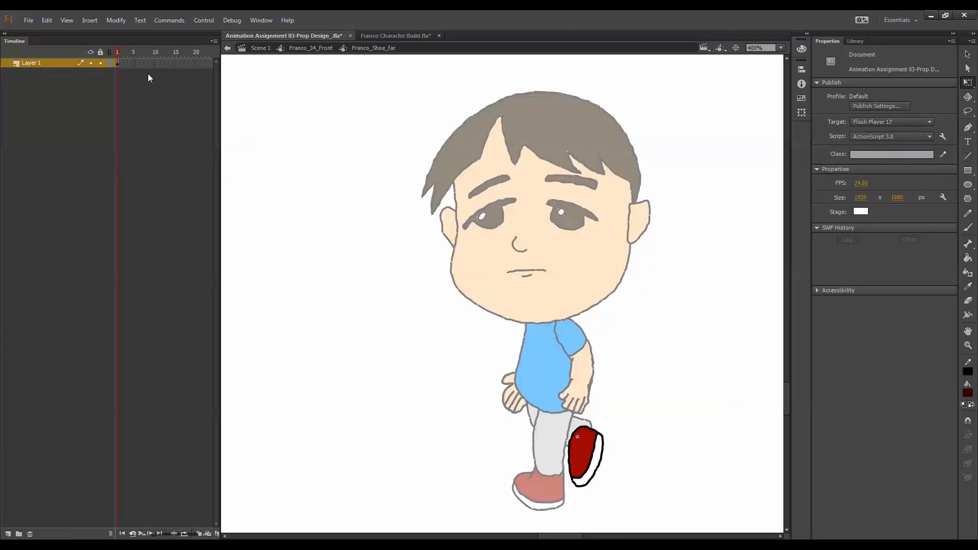
pyautogui.click(121, 64)
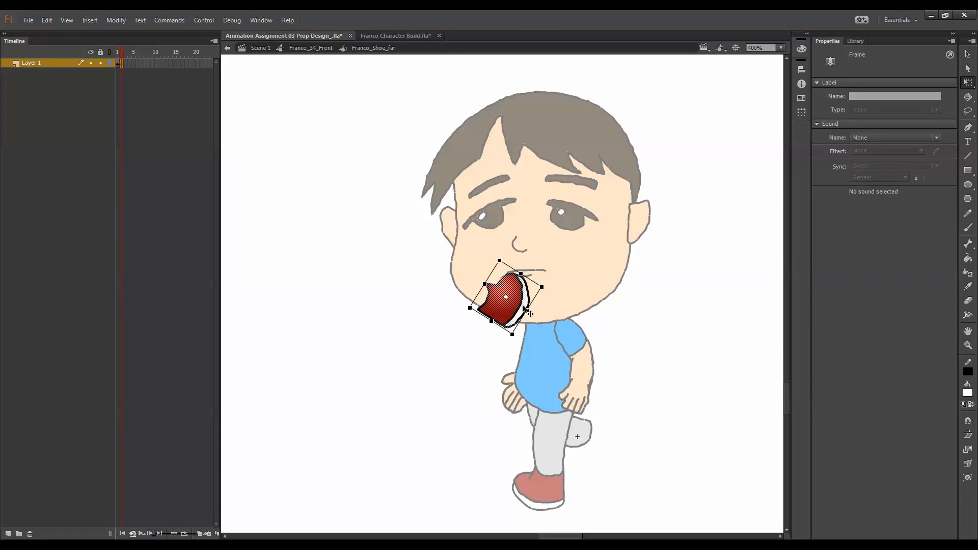
pyautogui.moveTo(525, 307); pyautogui.dragTo(622, 446)
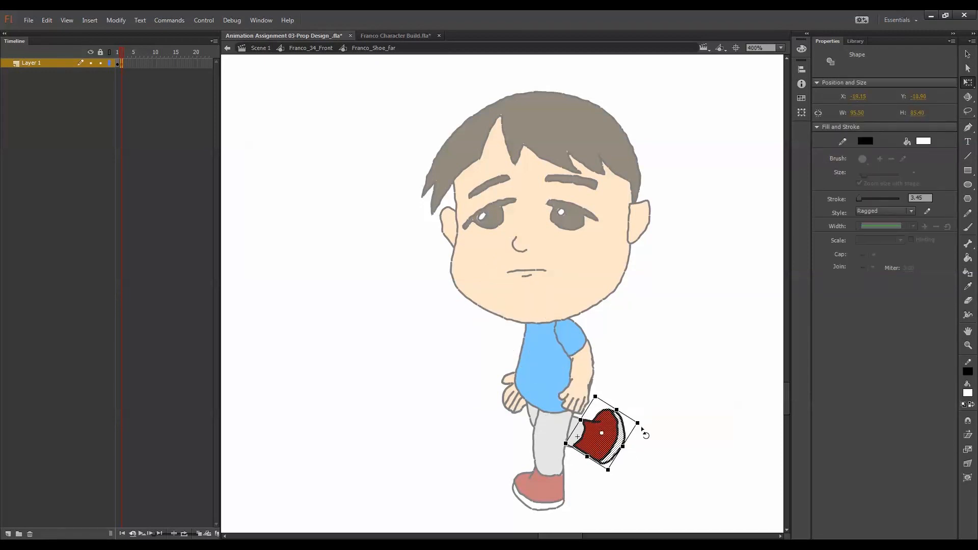
# On frame 5, set the far shoe's single frame to 2 and move the shoe down toward the ground
pyautogui.doubleClick(658, 424)
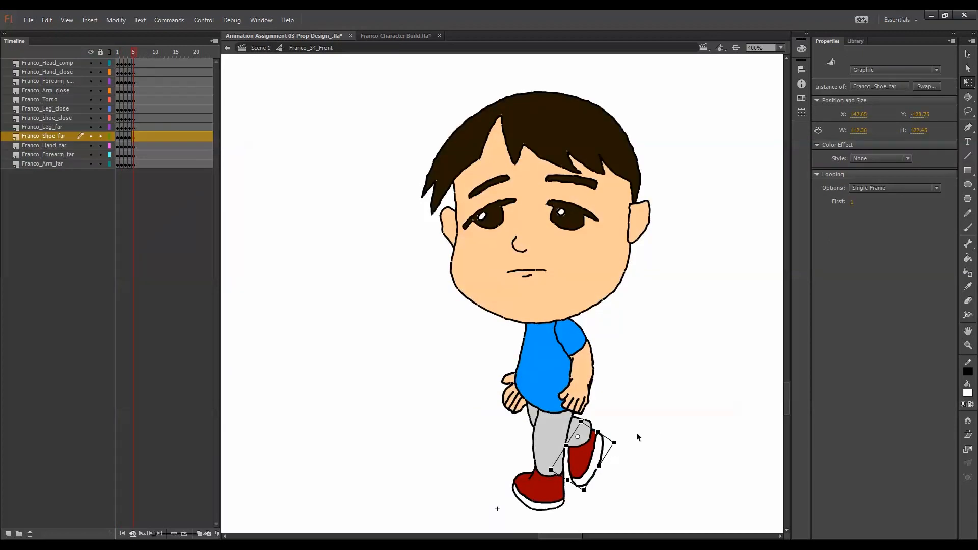
pyautogui.moveTo(853, 203); pyautogui.dragTo(856, 236)
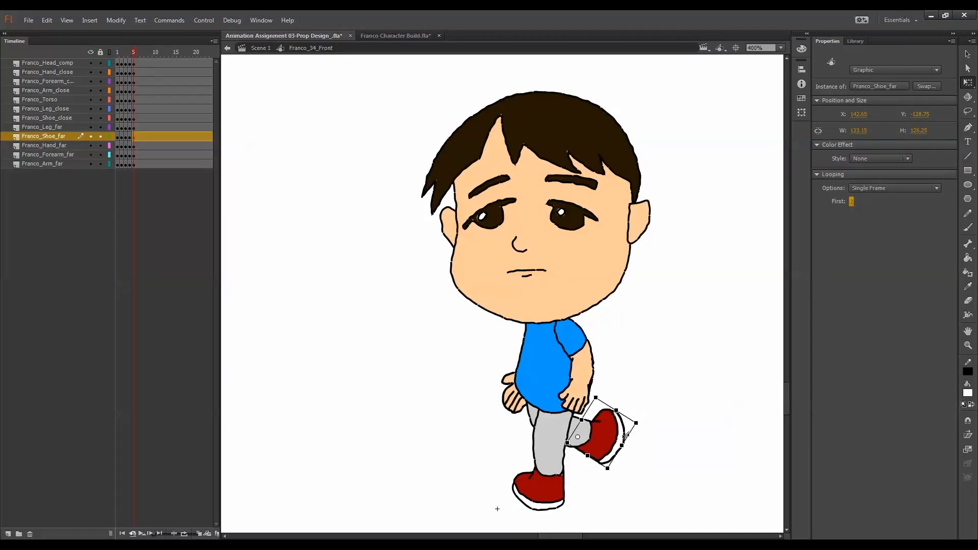
pyautogui.moveTo(624, 434); pyautogui.dragTo(624, 471)
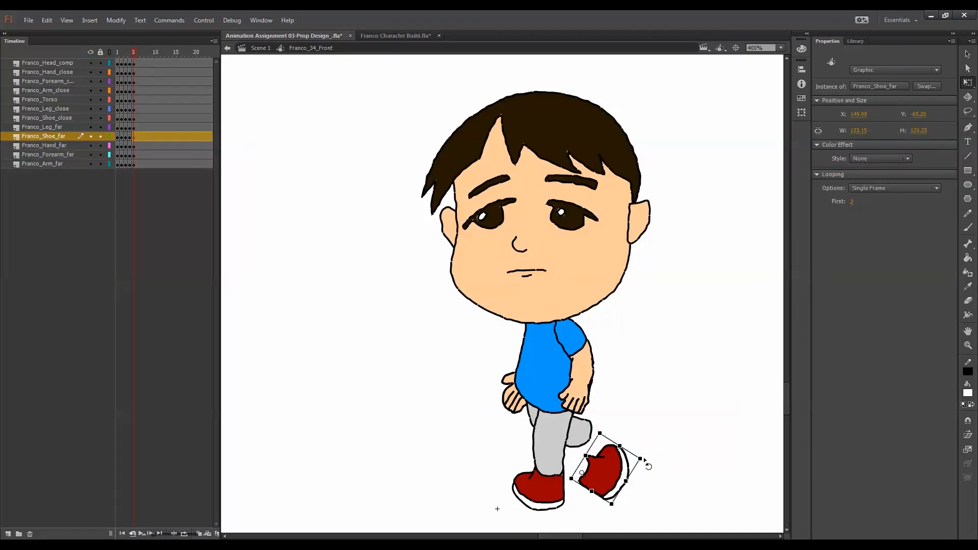
# Flip the pasted shoe artwork horizontally inside the far shoe symbol and return to the body symbol
pyautogui.doubleClick(618, 474)
pyautogui.moveTo(662, 415); pyautogui.dragTo(570, 496)
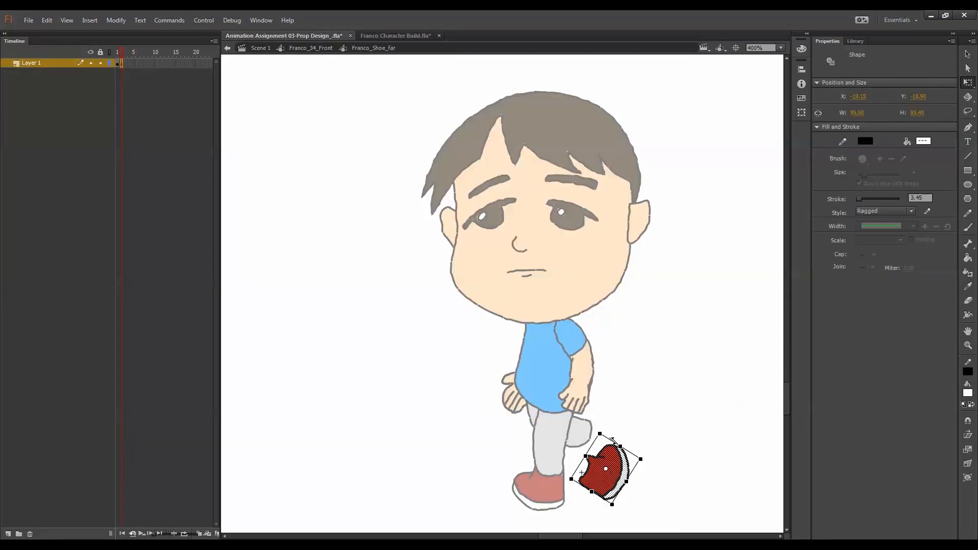
pyautogui.click(116, 20)
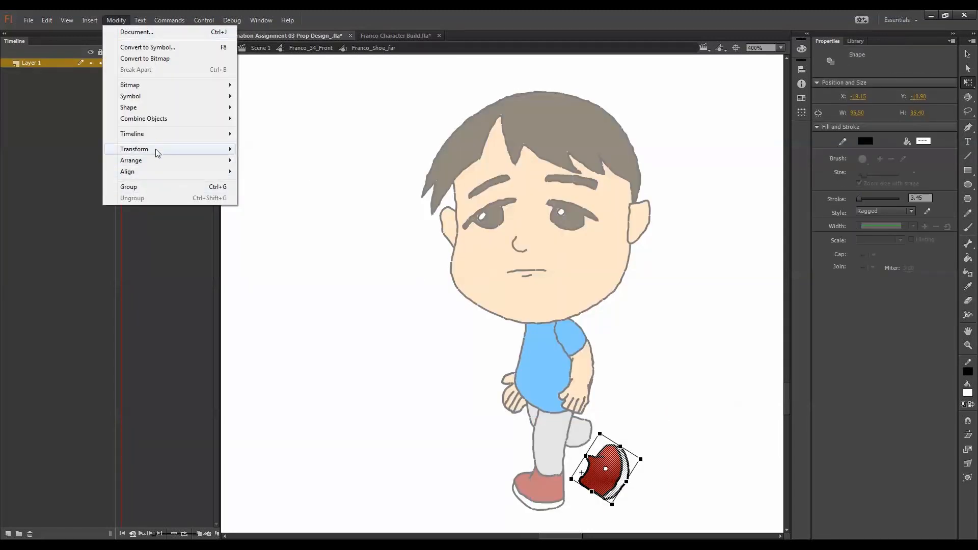
pyautogui.moveTo(157, 149)
pyautogui.click(285, 259)
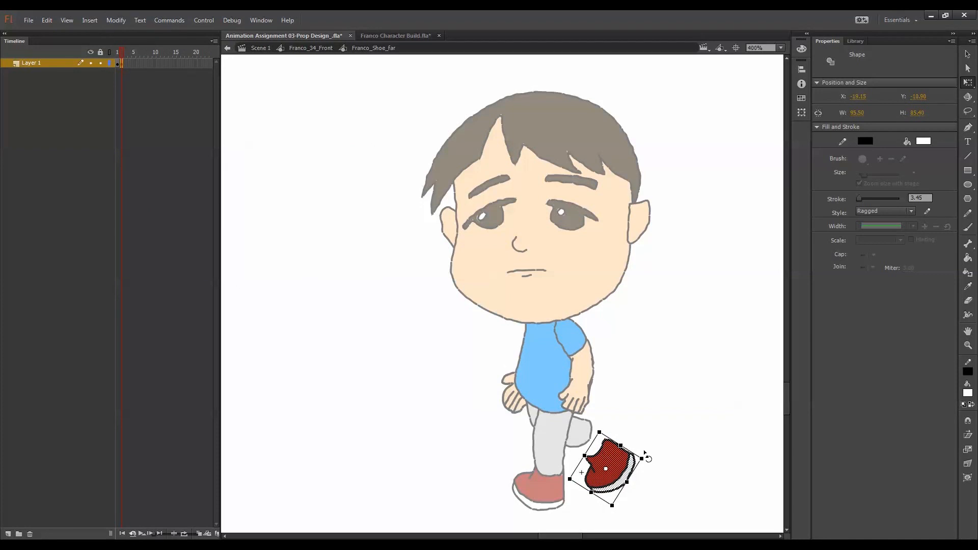
pyautogui.doubleClick(646, 458)
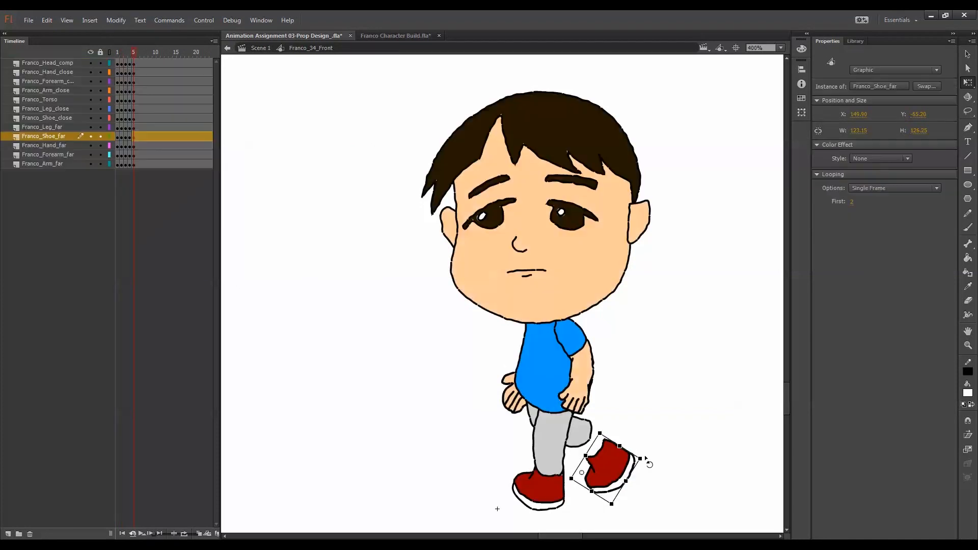
# Inside the far shoe symbol, rotate and lower the frame 2 artwork so it sits flat beside the near shoe
pyautogui.doubleClick(618, 469)
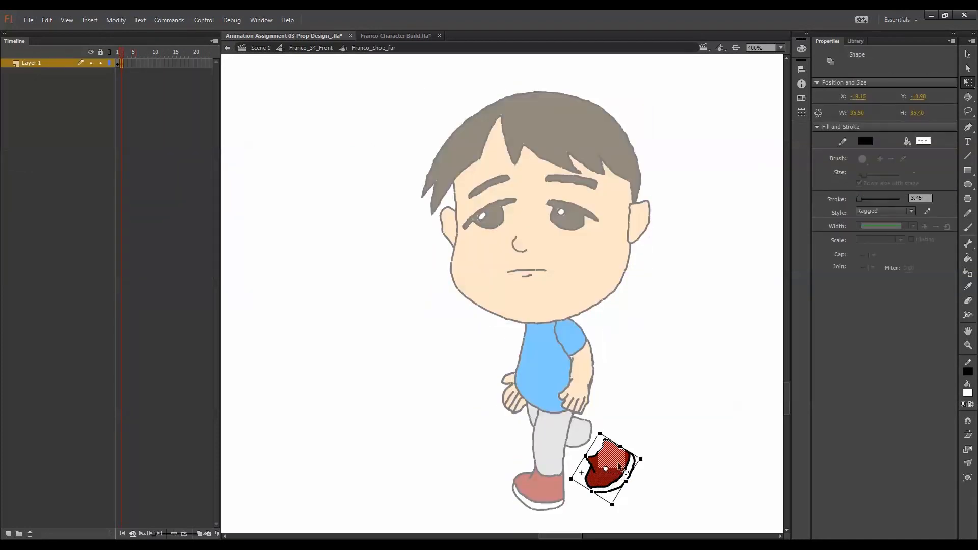
pyautogui.press(',')
pyautogui.press('.')
pyautogui.moveTo(652, 412); pyautogui.dragTo(539, 527)
pyautogui.moveTo(620, 463); pyautogui.dragTo(610, 489)
pyautogui.doubleClick(633, 464)
# On frame 5, rotate the far leg down to join its planted shoe, and switch the near leg to another single-frame pose
pyautogui.click(591, 436)
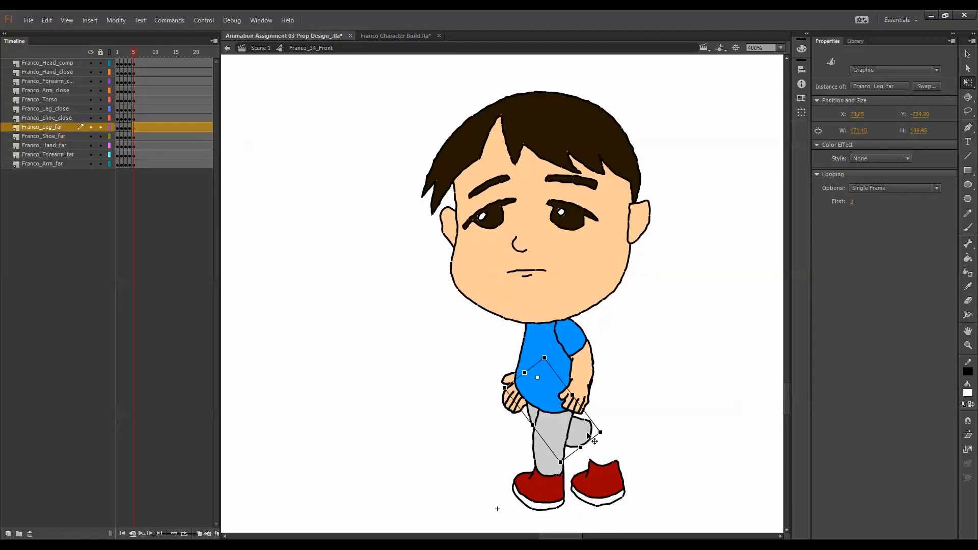
pyautogui.moveTo(601, 434); pyautogui.dragTo(622, 461)
pyautogui.click(558, 451)
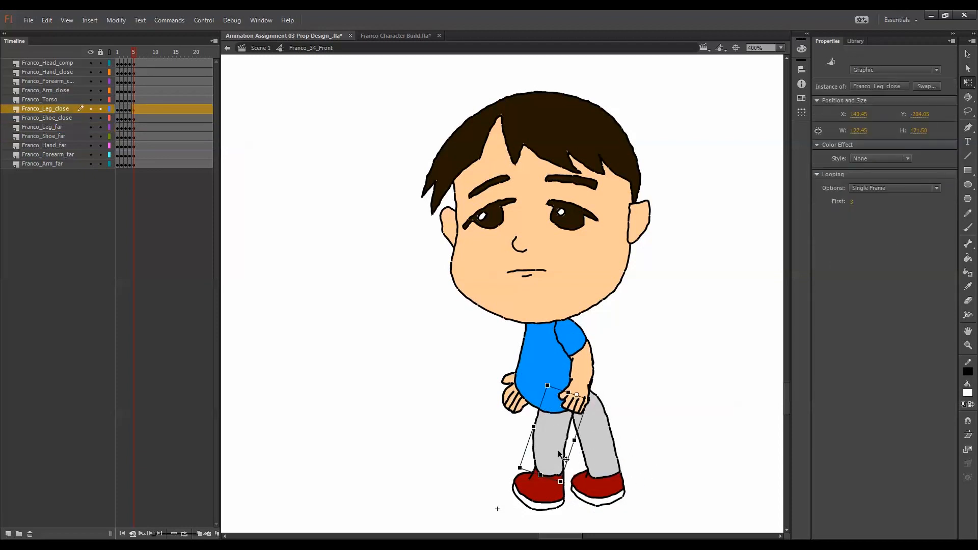
pyautogui.moveTo(856, 205); pyautogui.dragTo(755, 301)
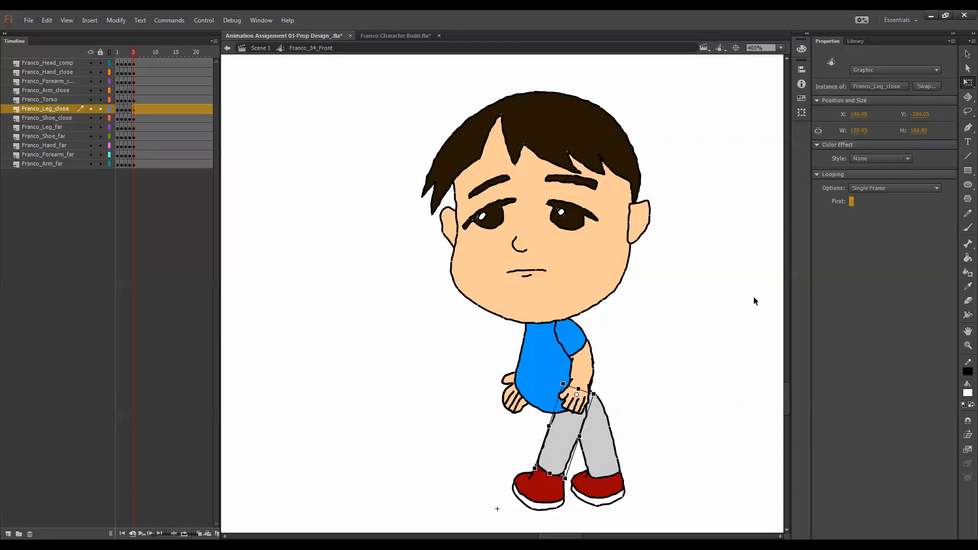
pyautogui.click(853, 202)
# Switch the far leg to its bent single-frame pose on frame 5, and realign it over the far shoe
pyautogui.click(612, 432)
pyautogui.click(862, 202)
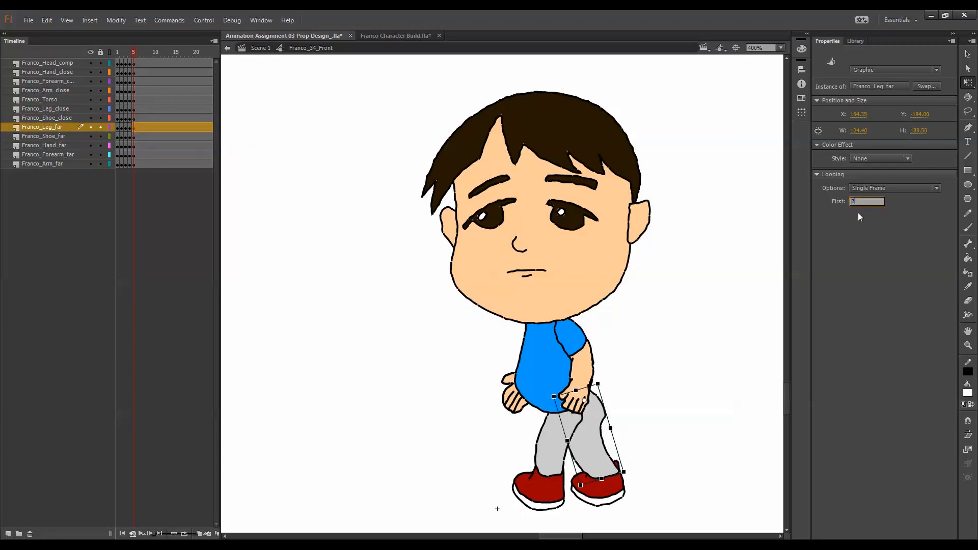
pyautogui.click(662, 406)
pyautogui.click(605, 451)
pyautogui.moveTo(636, 471); pyautogui.dragTo(632, 478)
pyautogui.moveTo(596, 433); pyautogui.dragTo(610, 428)
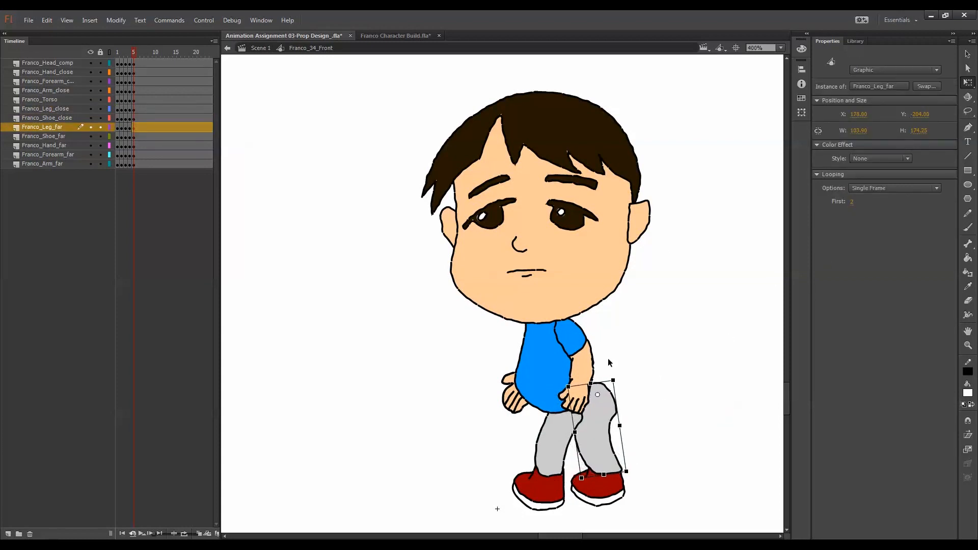
# On frame 5, move the head, torso and arms down and to the right over the repositioned legs
pyautogui.moveTo(706, 195); pyautogui.dragTo(489, 382)
pyautogui.moveTo(545, 355); pyautogui.dragTo(579, 386)
pyautogui.click(644, 388)
# On frame 5, select the near arm, forearm and hand together, then rotate and move them toward the front of the torso
pyautogui.click(611, 410)
pyautogui.keyDown('shift'); pyautogui.click(607, 360); pyautogui.keyUp('shift')
pyautogui.keyDown('shift'); pyautogui.click(615, 383); pyautogui.keyUp('shift')
pyautogui.moveTo(603, 333); pyautogui.dragTo(626, 360)
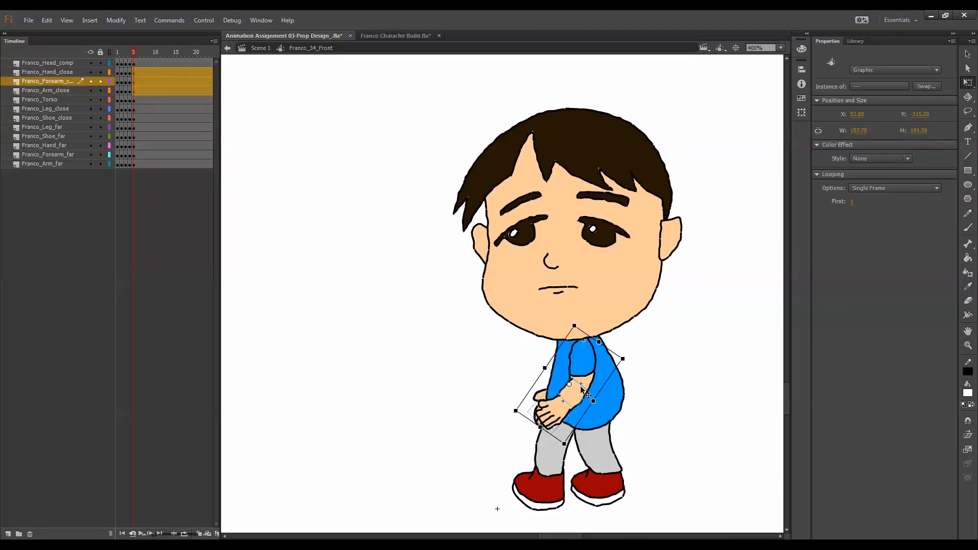
pyautogui.moveTo(581, 386); pyautogui.dragTo(576, 365)
pyautogui.click(503, 371)
# On frame 5, adjust the near forearm and hand so they join the end of the sleeve
pyautogui.click(541, 409)
pyautogui.keyDown('shift'); pyautogui.click(566, 387); pyautogui.keyUp('shift')
pyautogui.moveTo(564, 380); pyautogui.dragTo(571, 387)
pyautogui.press('Escape')
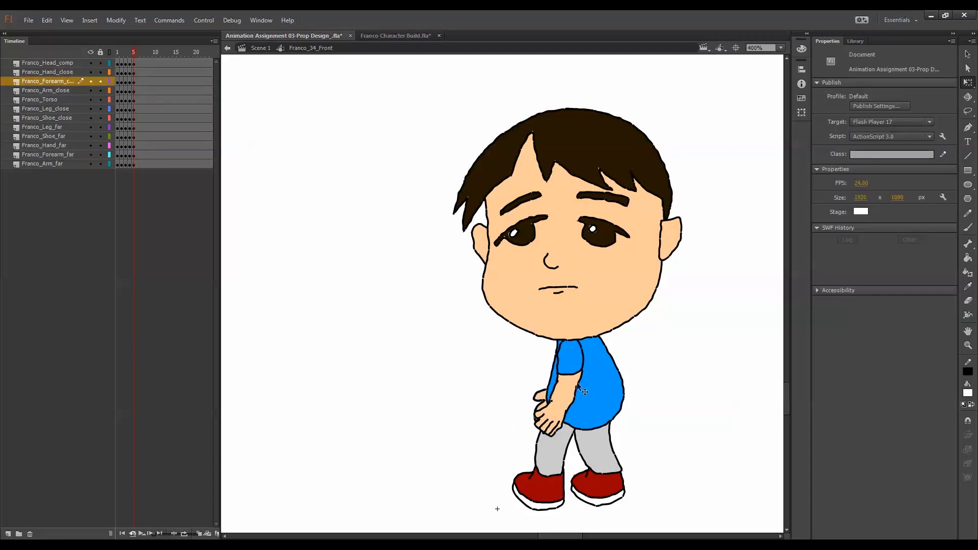
# On frame 5, select the far arm, forearm and hand together, then rotate and move them behind the back of the torso
pyautogui.click(548, 404)
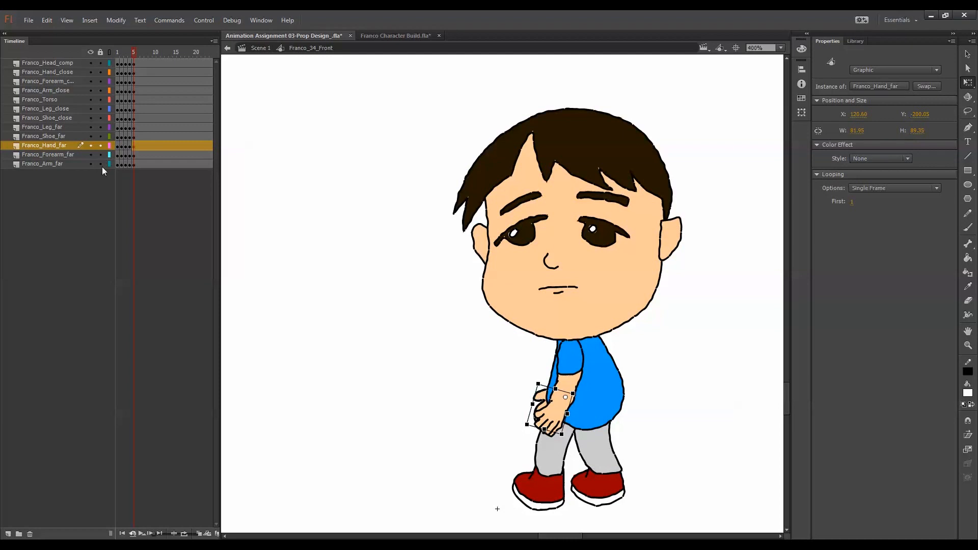
pyautogui.moveTo(134, 166); pyautogui.dragTo(134, 147)
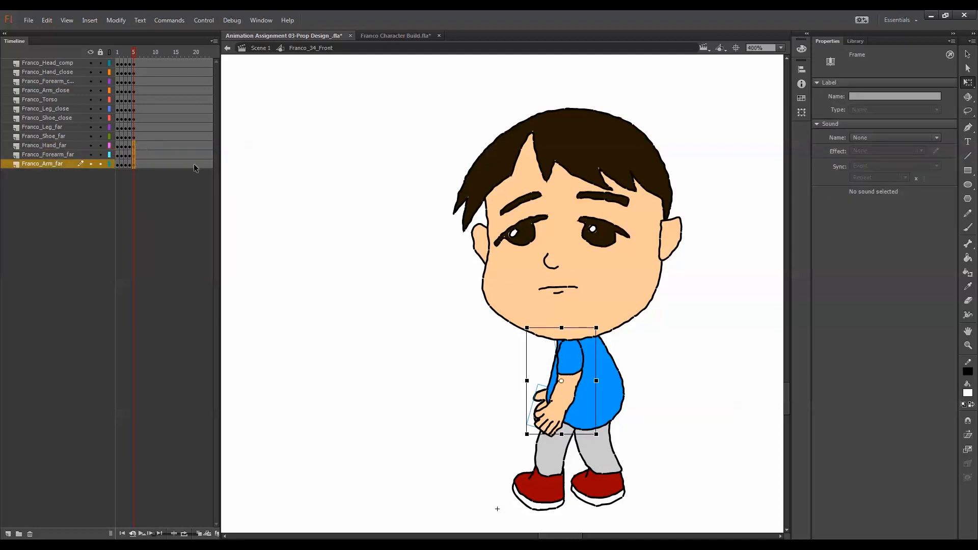
pyautogui.moveTo(538, 390); pyautogui.dragTo(617, 404)
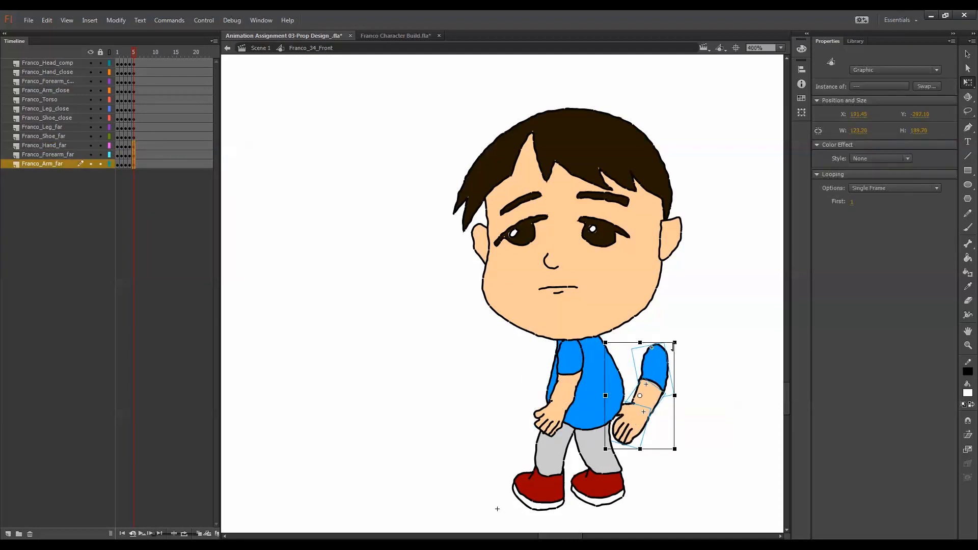
pyautogui.moveTo(682, 349); pyautogui.dragTo(634, 423)
pyautogui.click(666, 378)
pyautogui.press(',')
pyautogui.press(',')
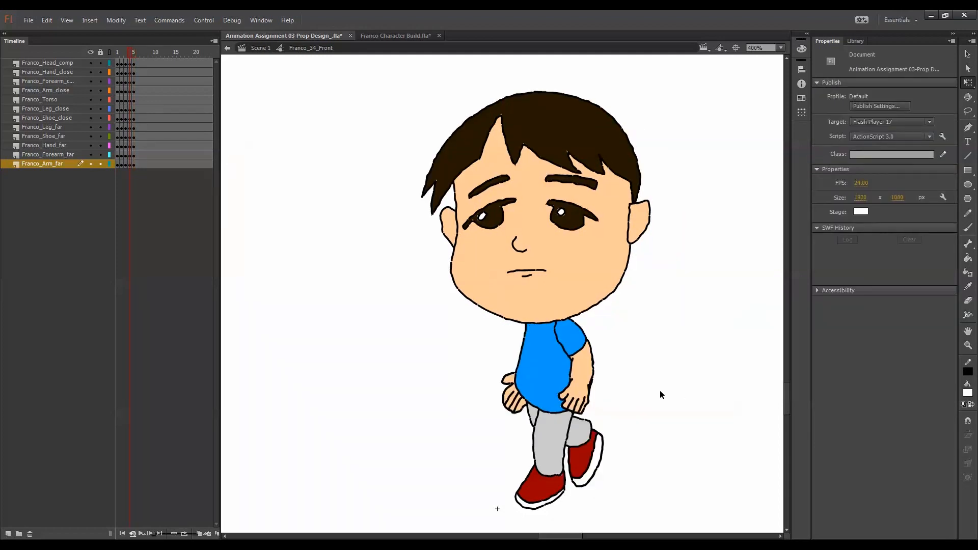
pyautogui.press('.')
pyautogui.press('.')
# Open the head symbol and add keyframes on frame 5 for all layers from the mouth down to the far ear
pyautogui.click(611, 304)
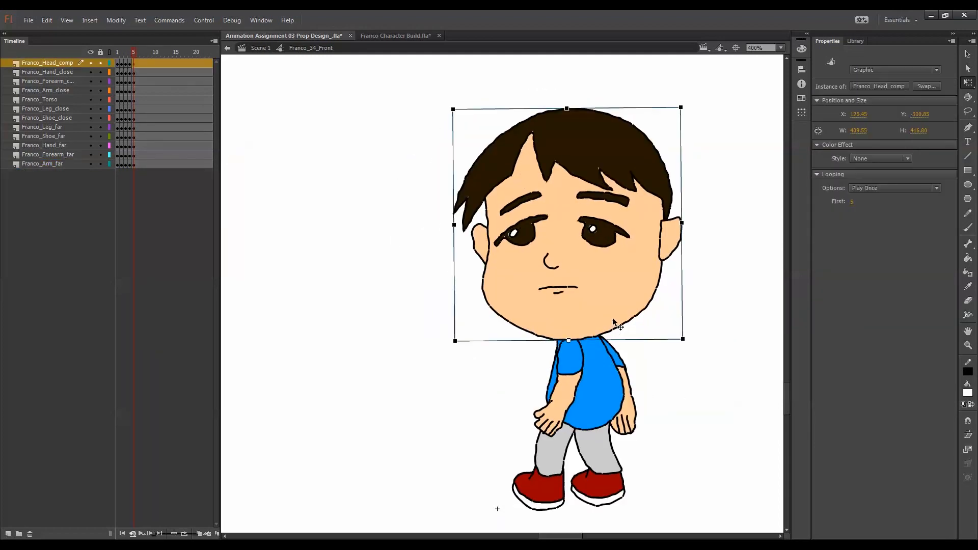
pyautogui.doubleClick(615, 322)
pyautogui.moveTo(135, 72); pyautogui.dragTo(136, 154)
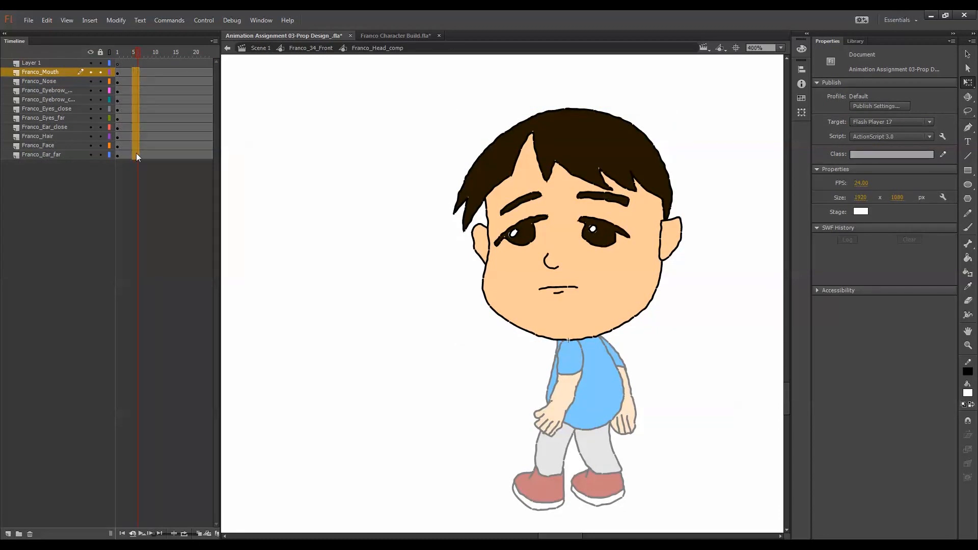
pyautogui.press('F6')
pyautogui.click(387, 163)
# Hide the far ear behind the face, then flip the near ear horizontally and place it at the face's opposite edge
pyautogui.click(480, 241)
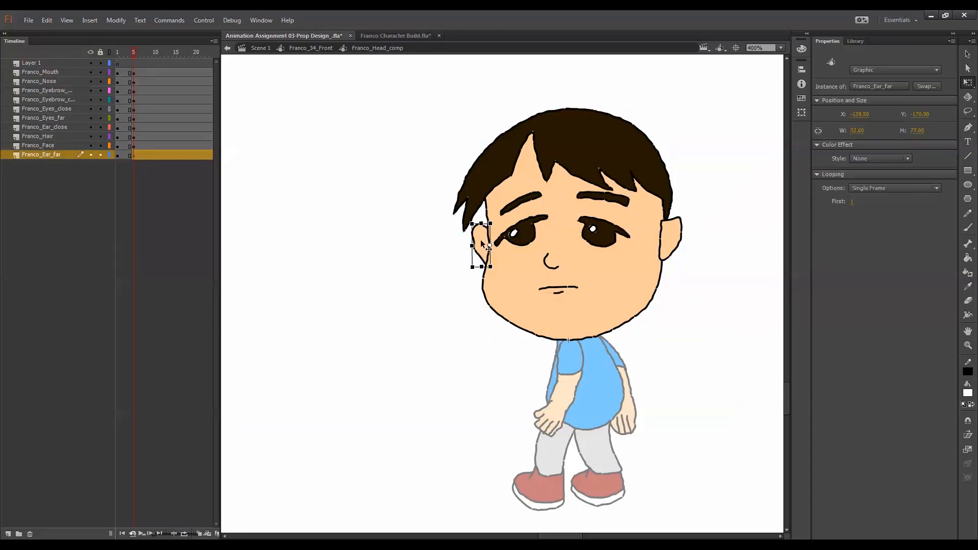
pyautogui.moveTo(481, 247); pyautogui.dragTo(549, 246)
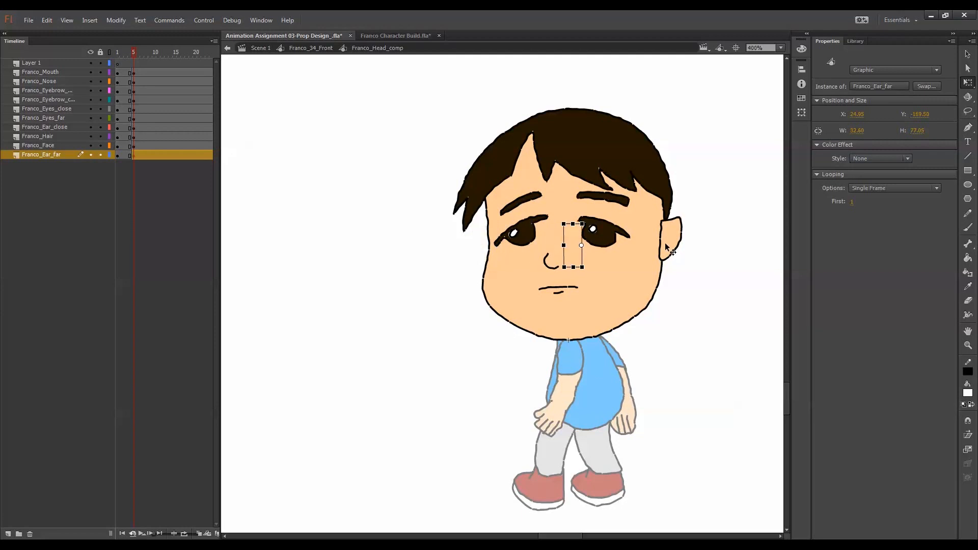
pyautogui.moveTo(665, 242); pyautogui.dragTo(545, 243)
pyautogui.click(116, 20)
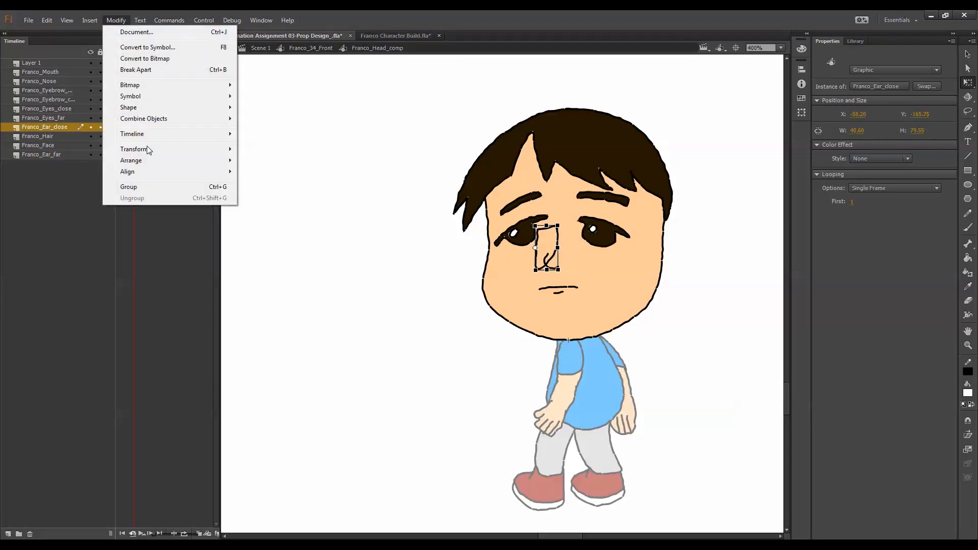
pyautogui.moveTo(147, 149)
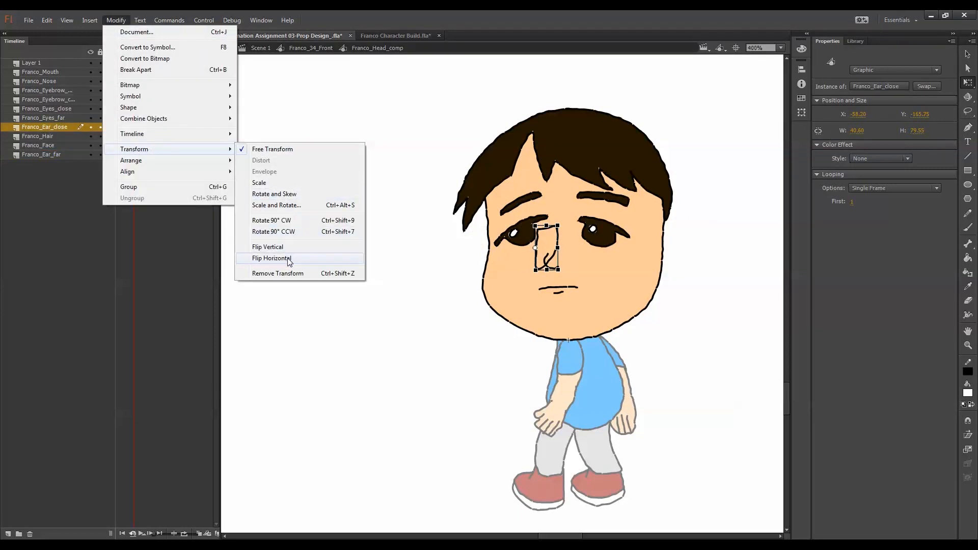
pyautogui.click(288, 257)
pyautogui.moveTo(534, 261); pyautogui.dragTo(503, 257)
# Delete both eyes, both eyebrows, the nose and the mouth from frame 5 of the head
pyautogui.click(535, 233)
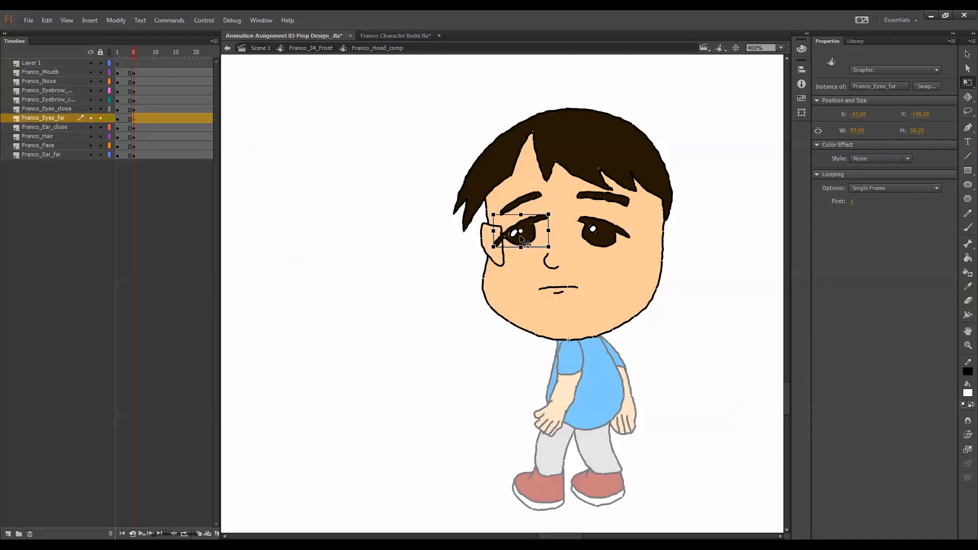
pyautogui.press('Delete')
pyautogui.click(603, 235)
pyautogui.press('Delete')
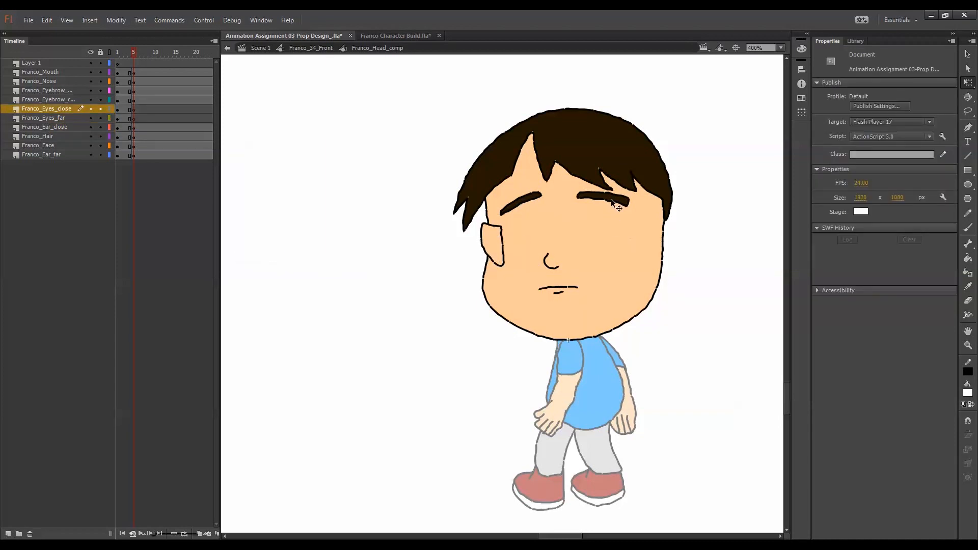
pyautogui.click(611, 199)
pyautogui.press('Delete')
pyautogui.click(520, 202)
pyautogui.press('Delete')
pyautogui.click(551, 268)
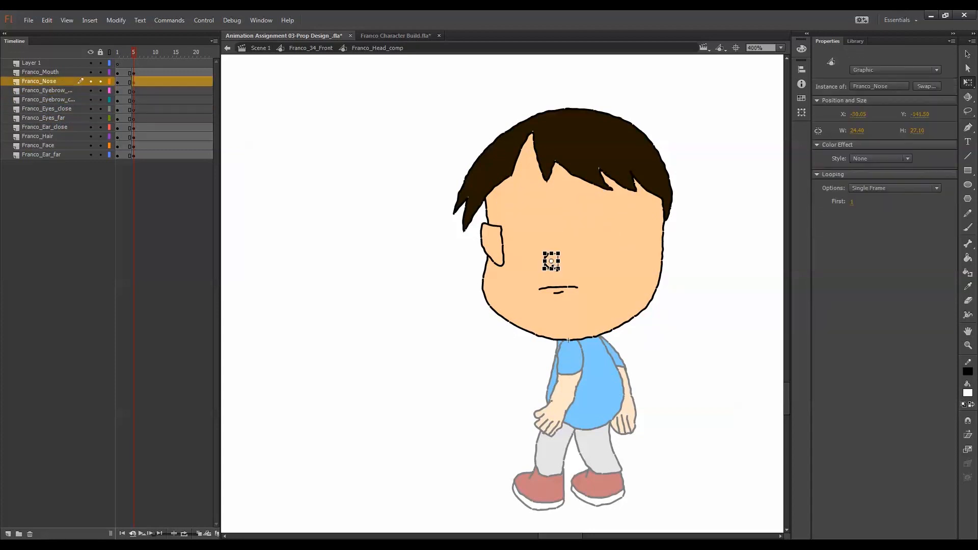
pyautogui.press('Delete')
pyautogui.click(561, 288)
pyautogui.press('Delete')
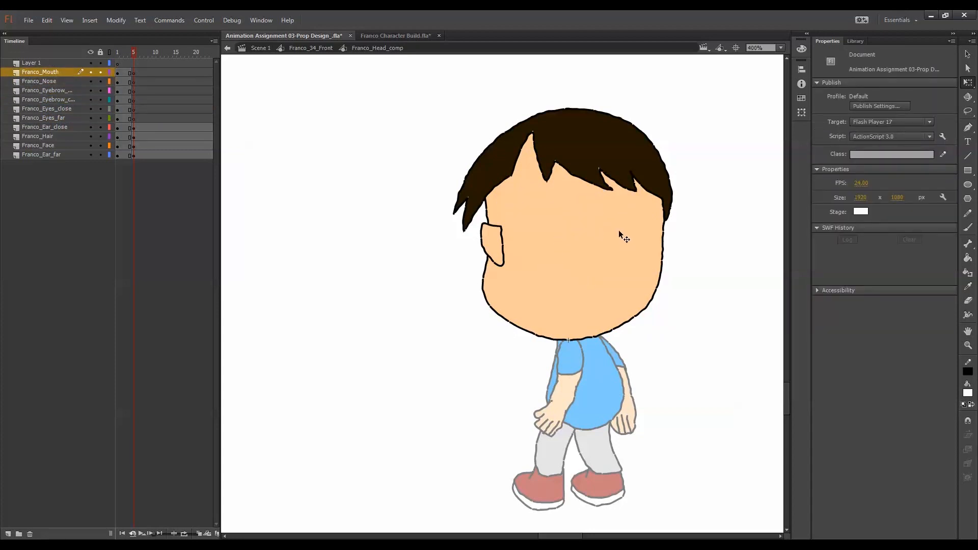
# In the hair symbol, add a keyframe on frame 2, pull the front locks down over the face and delete the leftover inner outlines
pyautogui.click(618, 175)
pyautogui.doubleClick(626, 173)
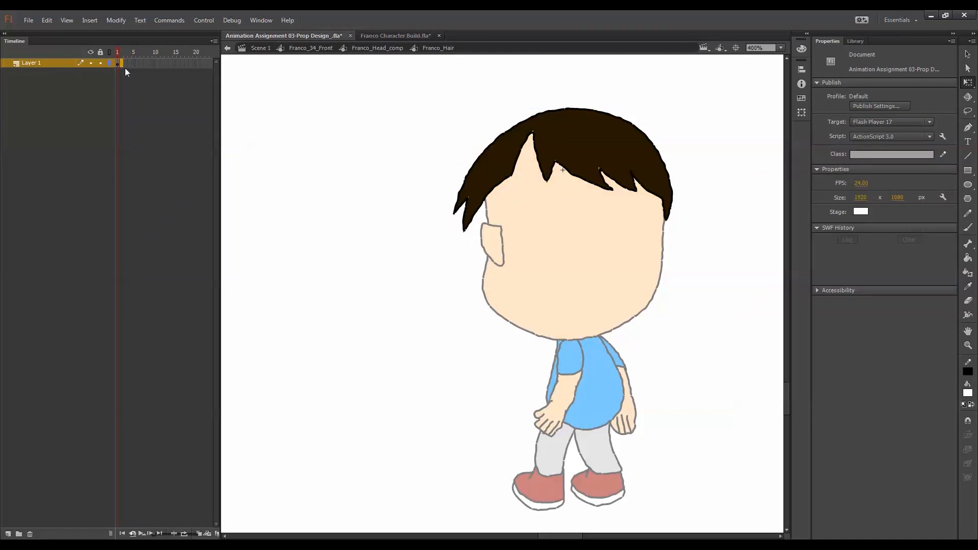
pyautogui.press('F6')
pyautogui.click(708, 237)
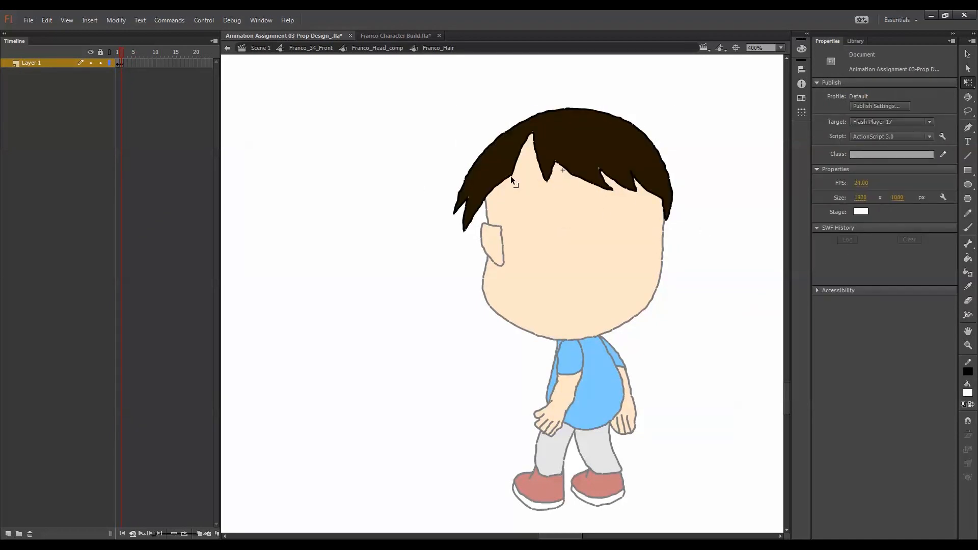
pyautogui.moveTo(511, 176); pyautogui.dragTo(520, 245)
pyautogui.moveTo(525, 188); pyautogui.dragTo(547, 187)
pyautogui.moveTo(558, 223); pyautogui.dragTo(607, 306)
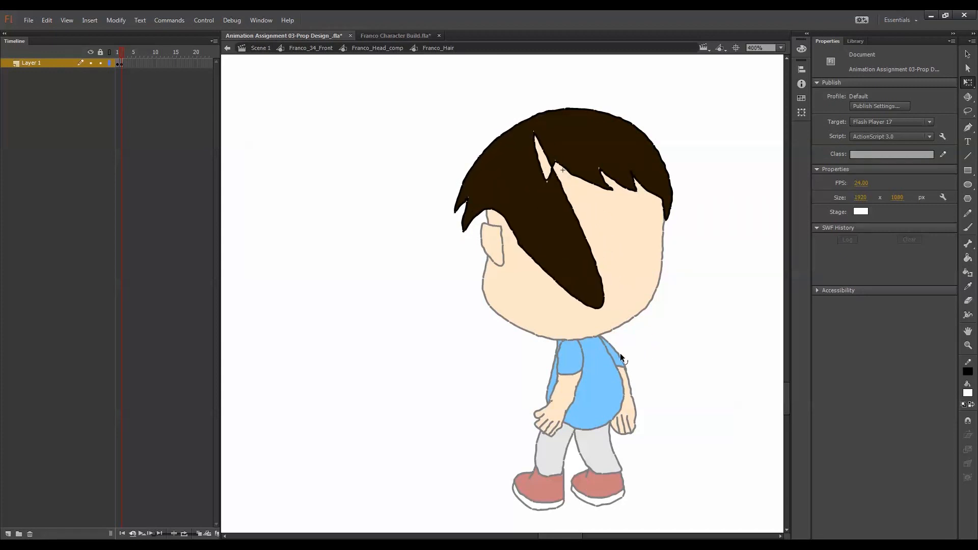
pyautogui.moveTo(489, 206); pyautogui.dragTo(504, 250)
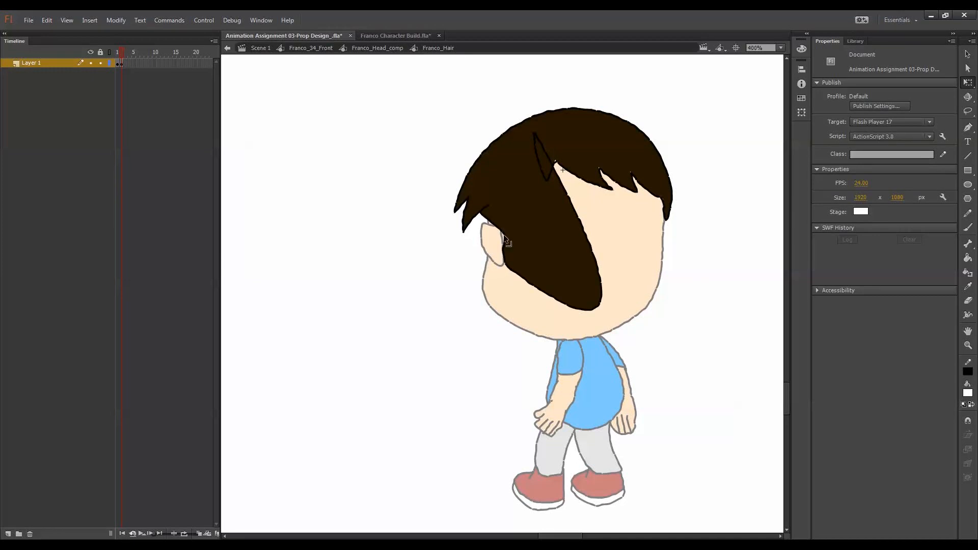
pyautogui.click(552, 162)
pyautogui.press('Delete')
pyautogui.click(549, 175)
pyautogui.press('Delete')
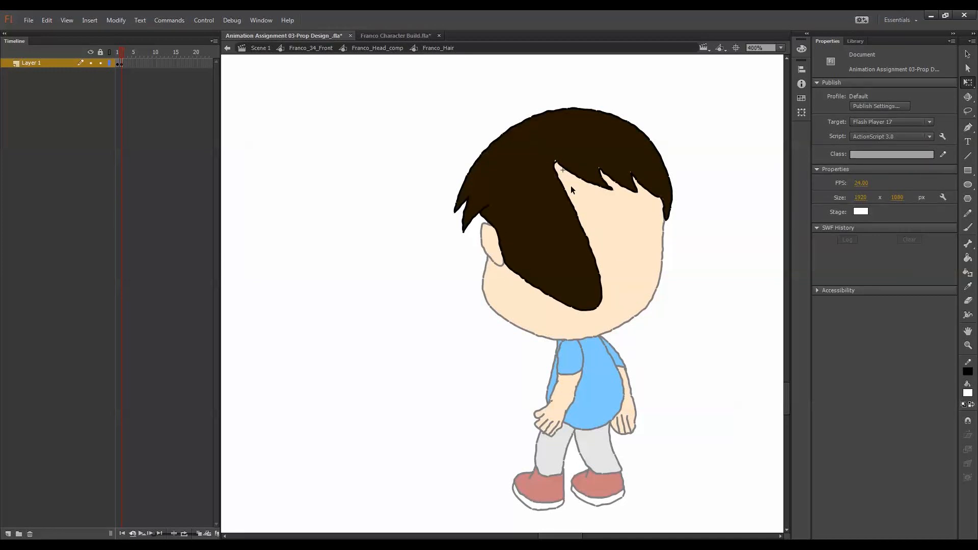
# Pull the other side of the hair down and across the face, and delete the overlapping outlines inside it
pyautogui.moveTo(665, 216); pyautogui.dragTo(655, 276)
pyautogui.moveTo(658, 235); pyautogui.dragTo(569, 281)
pyautogui.click(577, 286)
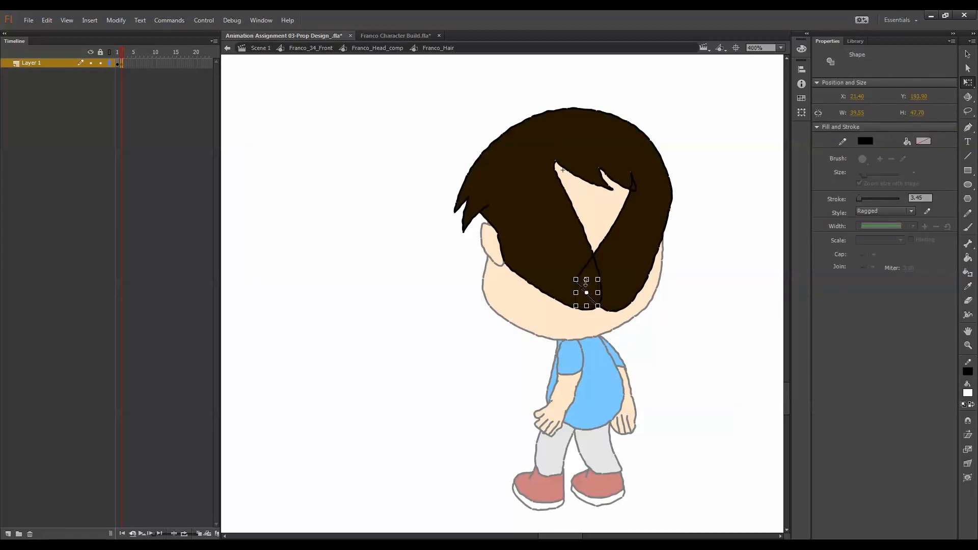
pyautogui.press('Delete')
pyautogui.click(598, 266)
pyautogui.press('Delete')
pyautogui.doubleClick(600, 245)
pyautogui.press('Delete')
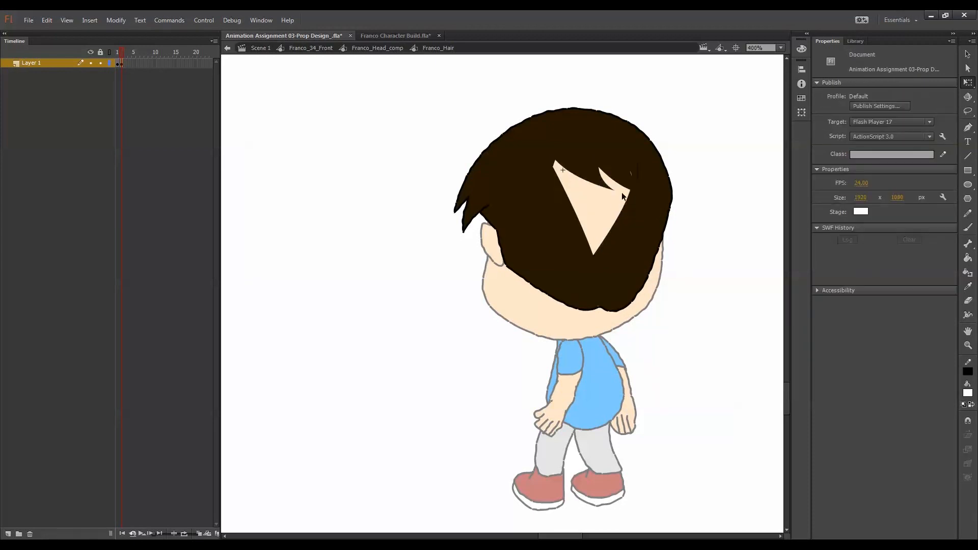
# Fill the remaining gap in the hair with the sampled dark brown, and reshape the lower edge into a rounded curve
pyautogui.press('i')
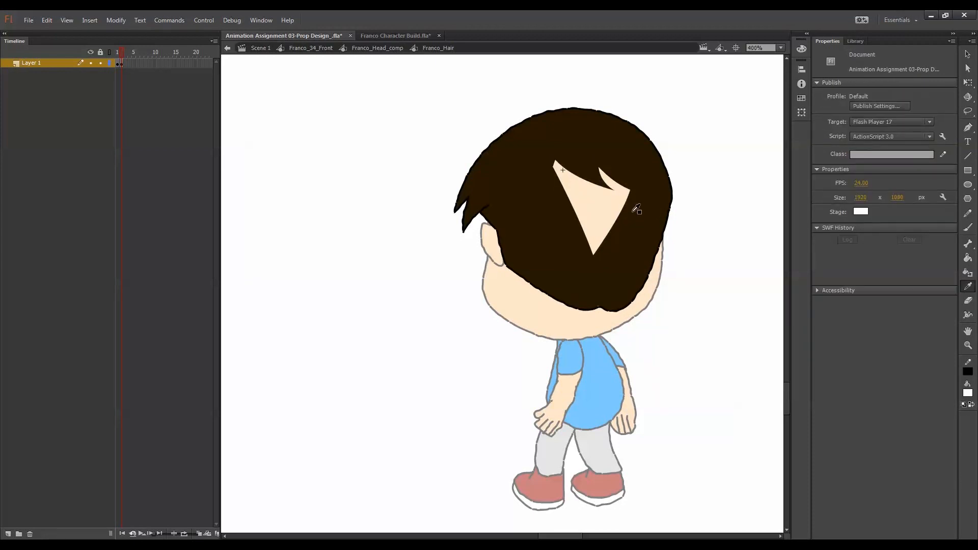
pyautogui.click(634, 207)
pyautogui.click(608, 225)
pyautogui.press('q')
pyautogui.moveTo(632, 300); pyautogui.dragTo(602, 316)
pyautogui.moveTo(541, 292); pyautogui.dragTo(530, 299)
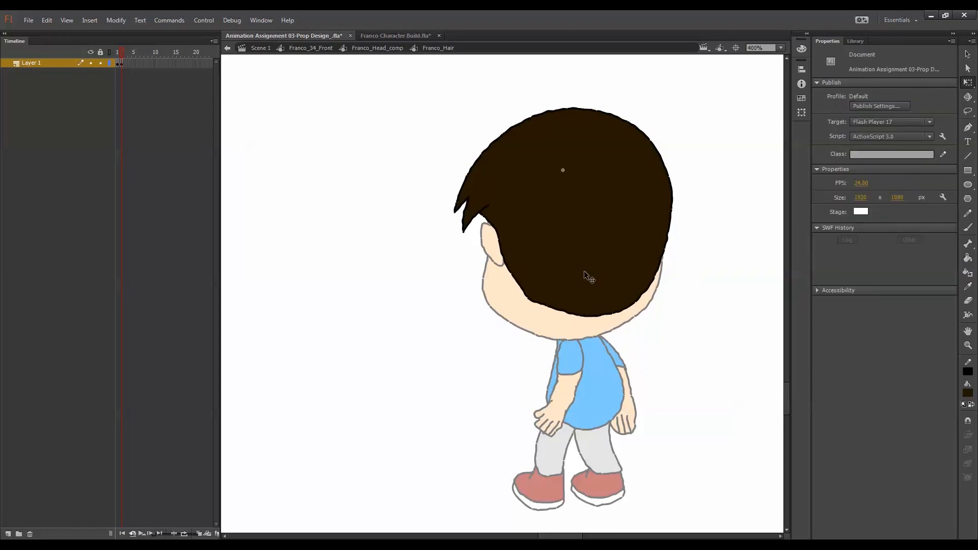
# Set the hair instance on the head's frame 5 to single frame 2, and return to the character's timeline
pyautogui.doubleClick(684, 255)
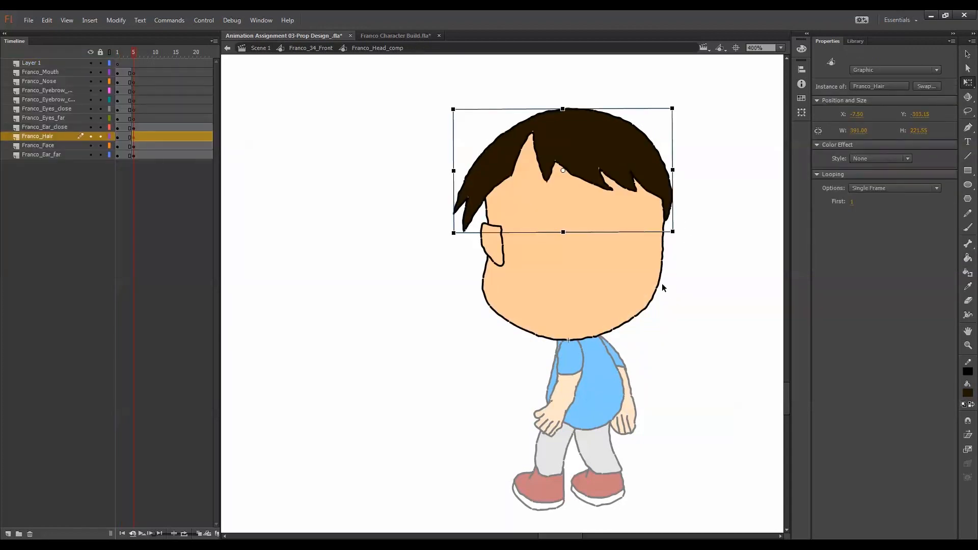
pyautogui.click(853, 202)
pyautogui.write('2')
pyautogui.press('Return')
pyautogui.click(683, 307)
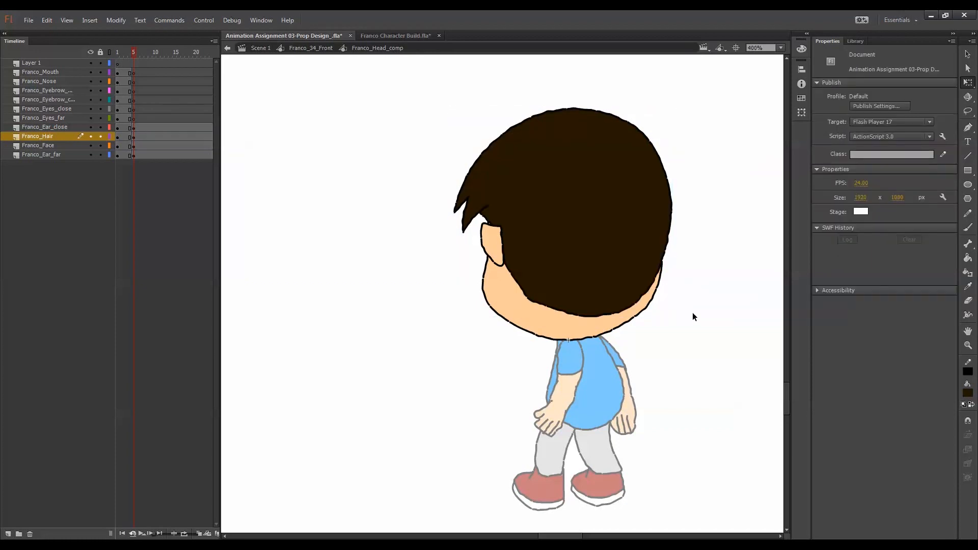
pyautogui.press(',')
pyautogui.press(',')
pyautogui.press('.')
pyautogui.doubleClick(699, 305)
# Step back and forth between frames 3 to 5 to compare the turned head with the earlier poses
pyautogui.press(',')
pyautogui.press(',')
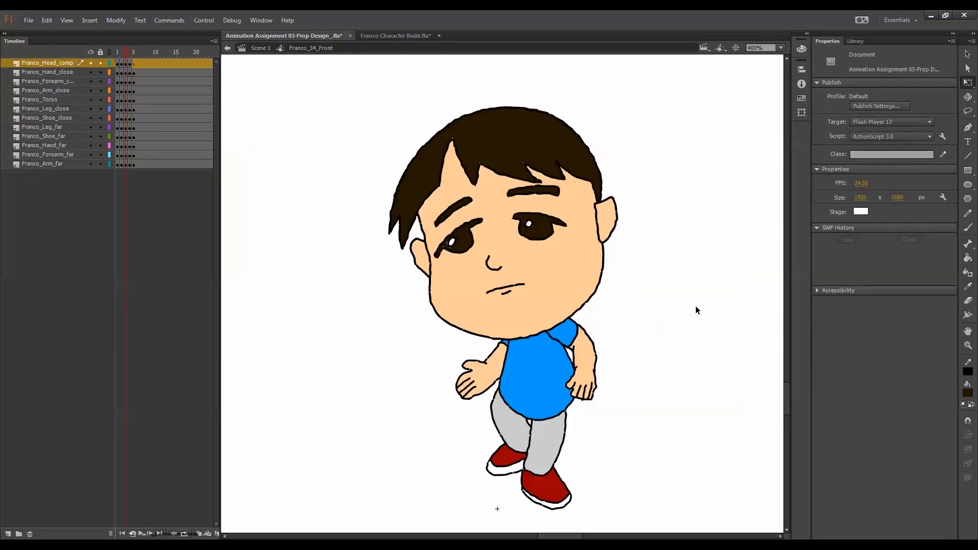
pyautogui.press('.')
pyautogui.press('.')
pyautogui.press(',')
pyautogui.press('.')
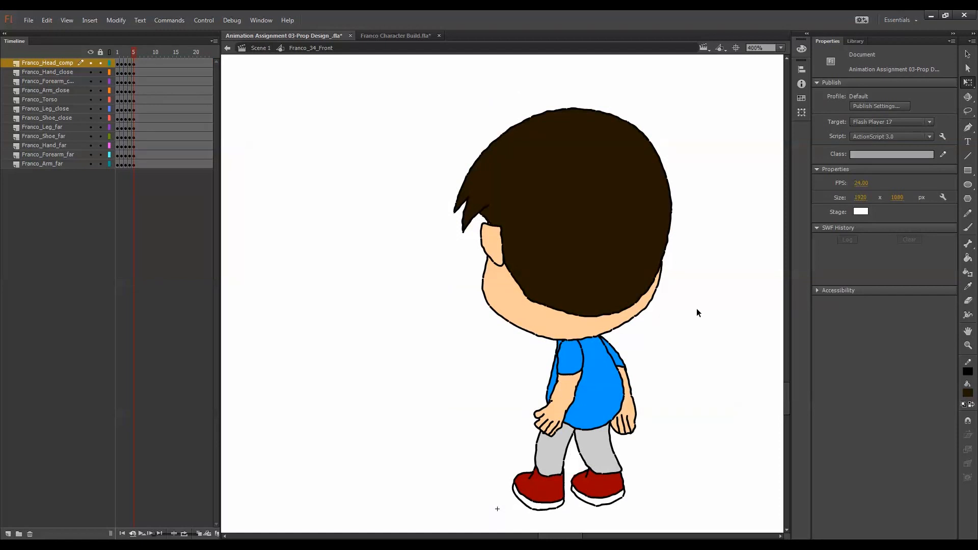
pyautogui.press(',')
pyautogui.press('.')
pyautogui.press(',')
pyautogui.press('.')
# On frame 5, rotate the far leg slightly toward the near leg and check it against frame 4
pyautogui.click(613, 459)
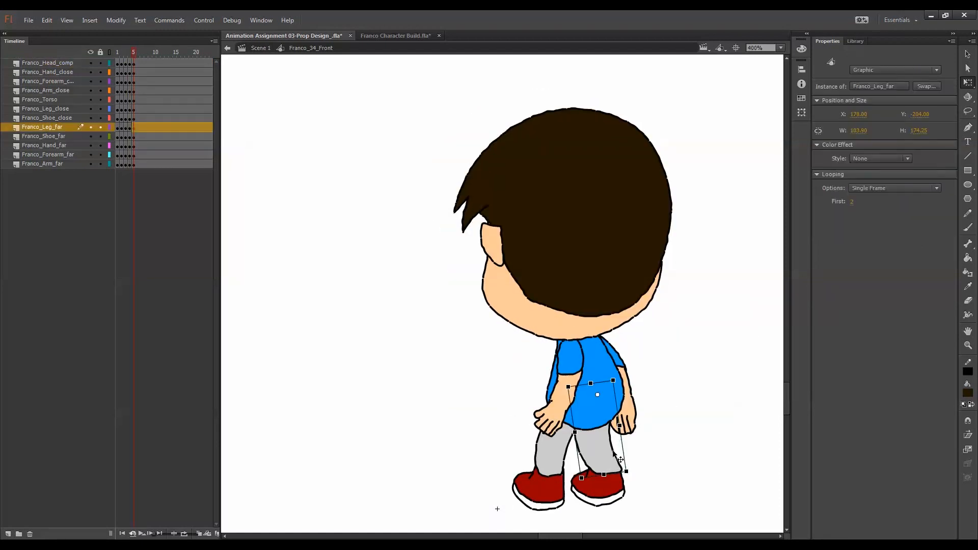
pyautogui.moveTo(629, 475); pyautogui.dragTo(607, 494)
pyautogui.press(',')
pyautogui.press('.')
# On frame 5, adjust the near leg's angle over its shoe and compare the pose with the preceding frames
pyautogui.click(553, 451)
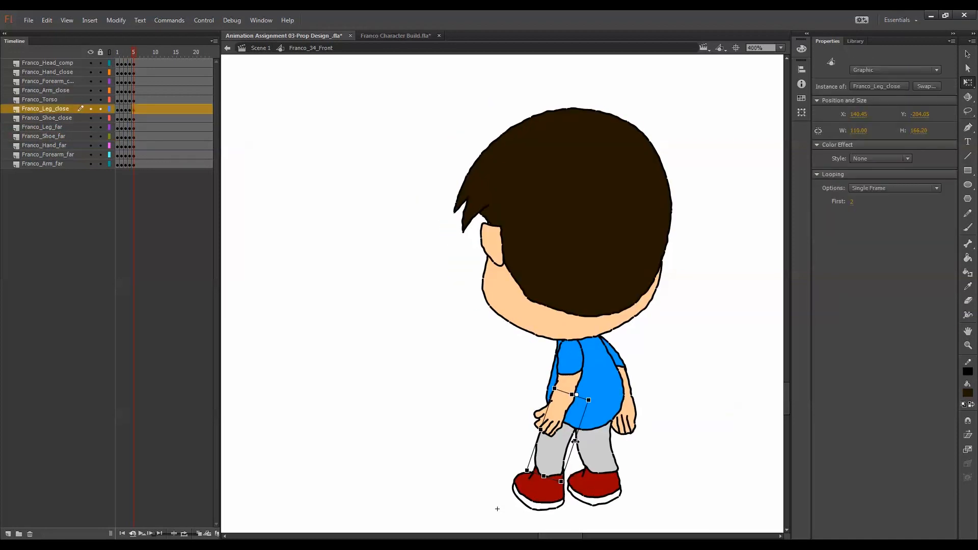
pyautogui.moveTo(569, 490); pyautogui.dragTo(563, 462)
pyautogui.press(',')
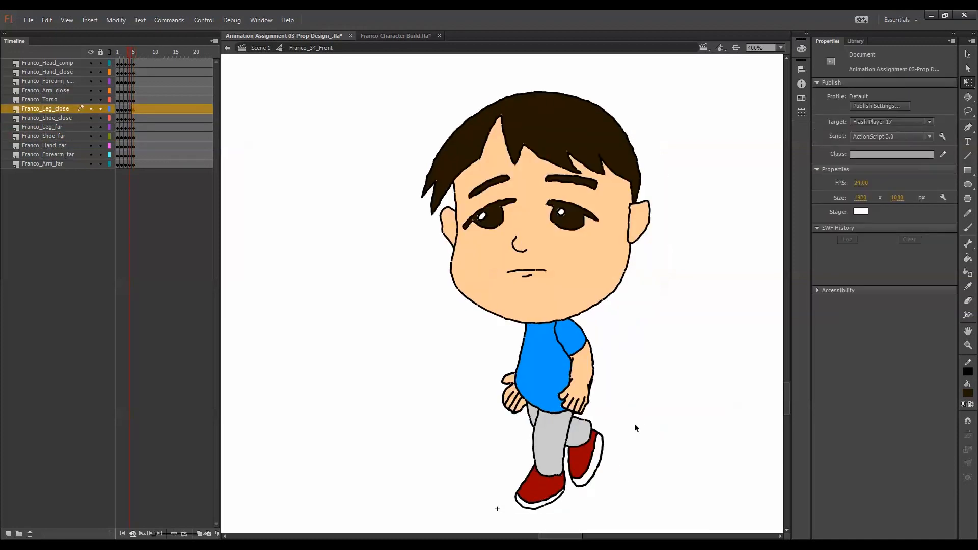
pyautogui.press('.')
pyautogui.press(',')
pyautogui.press(',')
pyautogui.press('.')
pyautogui.press('.')
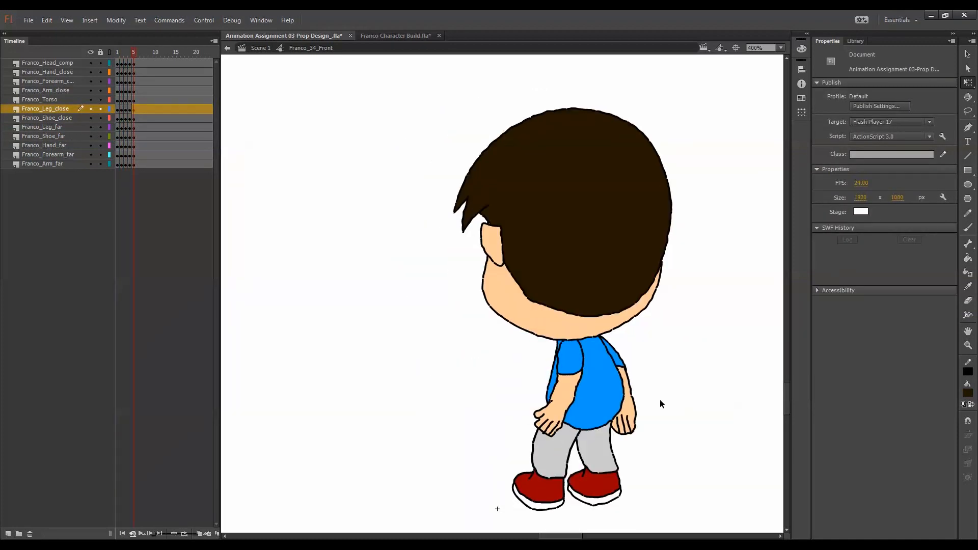
# On frame 5, tilt the head clockwise about the neck, shift it slightly to fit the body, and compare with frame 4
pyautogui.click(611, 323)
pyautogui.moveTo(683, 349); pyautogui.dragTo(682, 381)
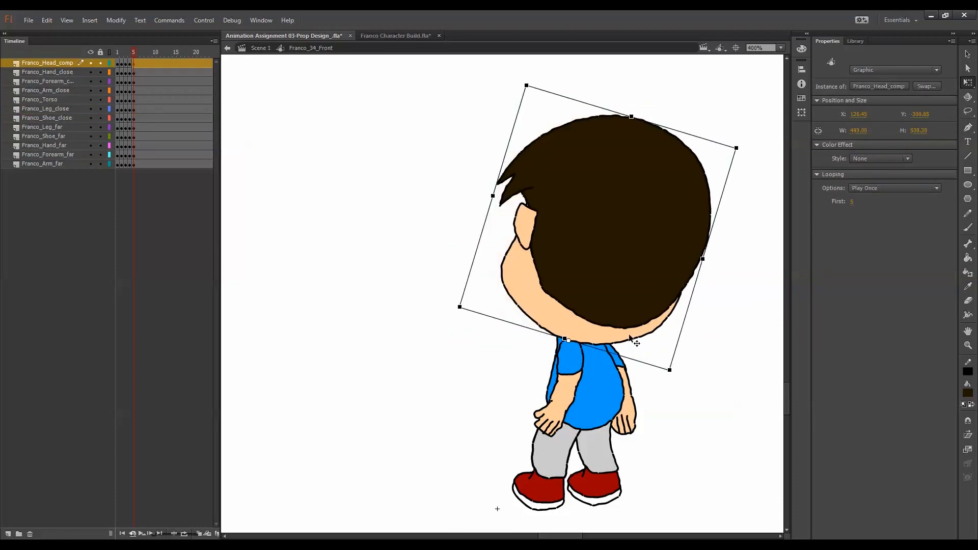
pyautogui.moveTo(623, 333); pyautogui.dragTo(622, 332)
pyautogui.click(697, 374)
pyautogui.press(',')
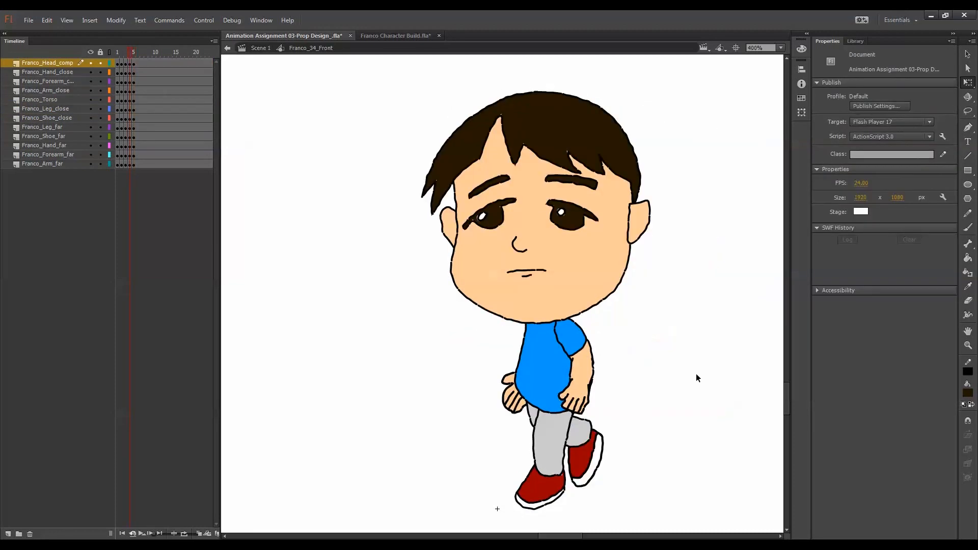
pyautogui.press('.')
# Inside the torso symbol, duplicate the first drawing to frame 3, flip it horizontally, tilt it clockwise and shift it over the legs
pyautogui.doubleClick(610, 398)
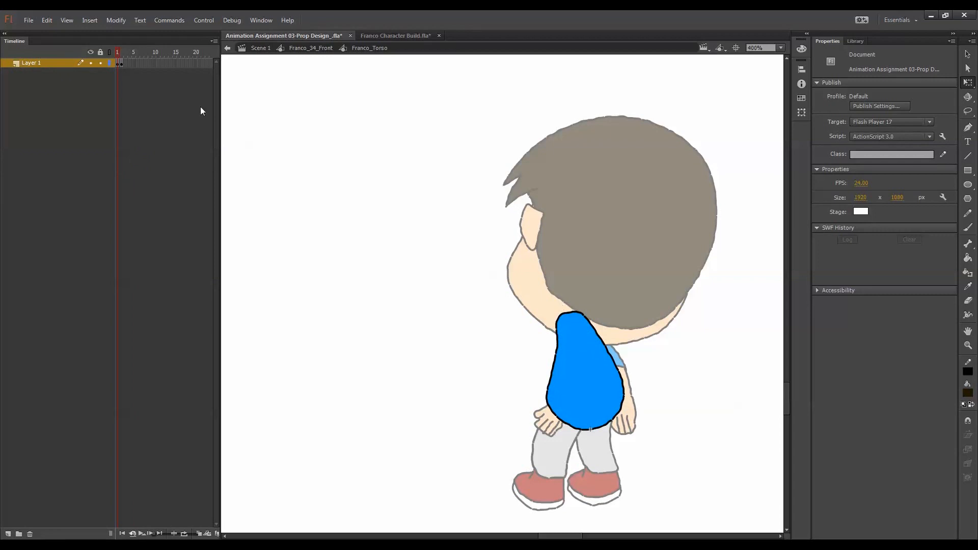
pyautogui.click(118, 64)
pyautogui.moveTo(124, 65); pyautogui.dragTo(127, 66)
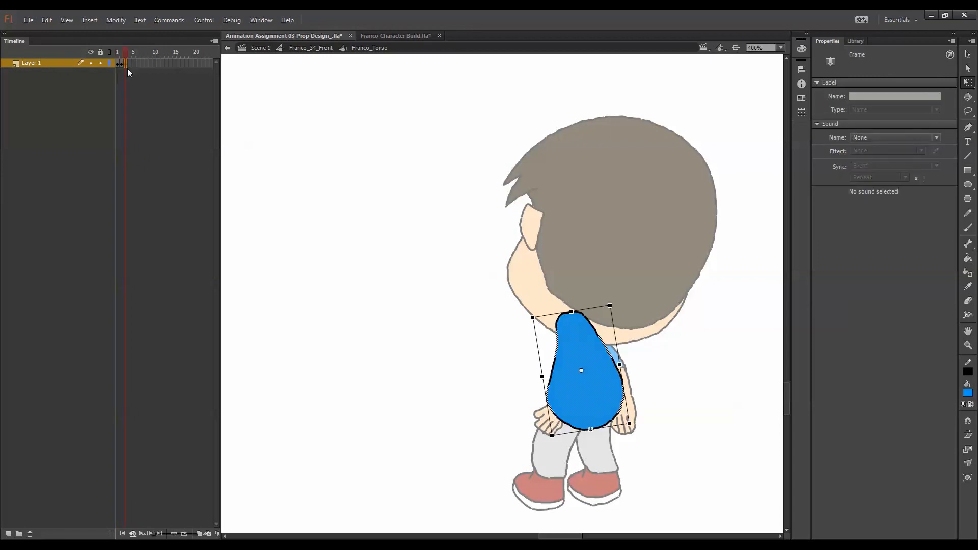
pyautogui.click(116, 21)
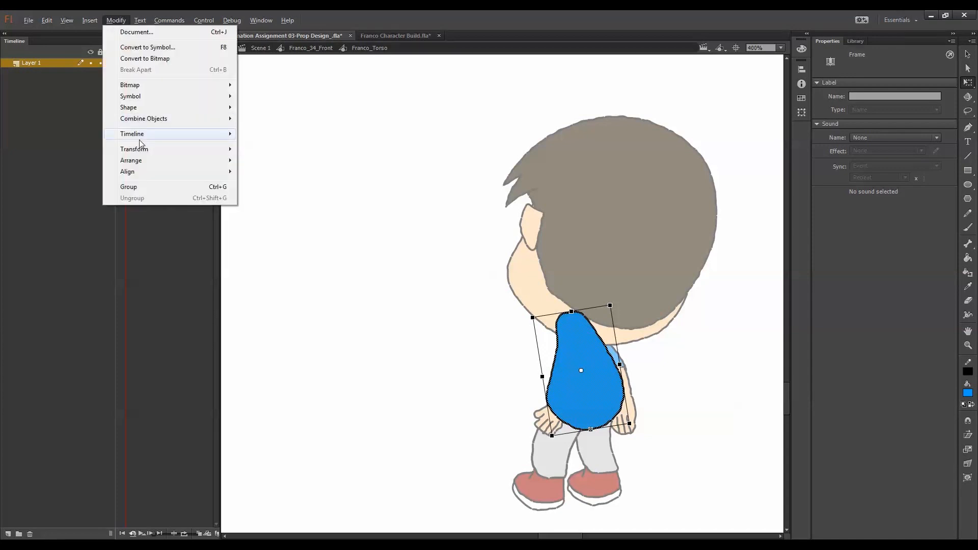
pyautogui.moveTo(153, 149)
pyautogui.click(283, 258)
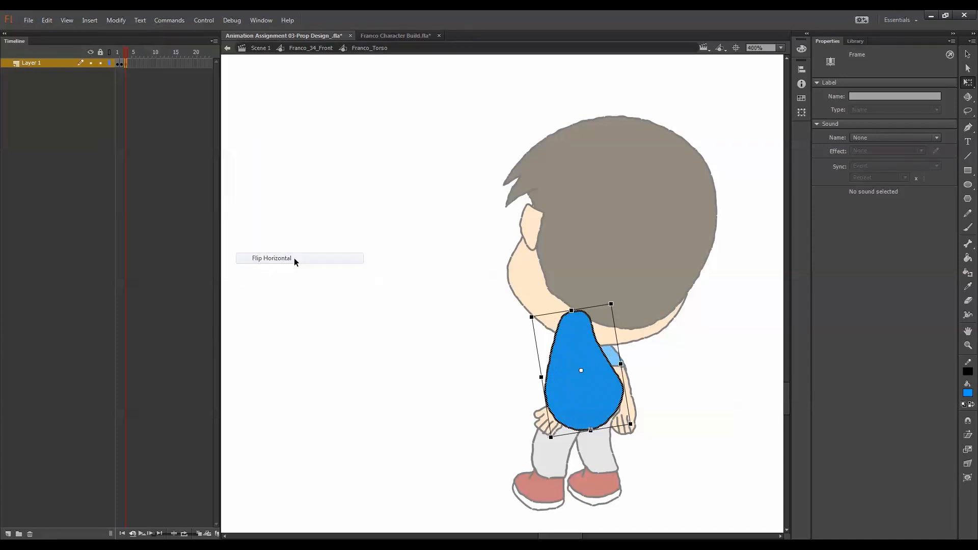
pyautogui.moveTo(617, 303); pyautogui.dragTo(637, 319)
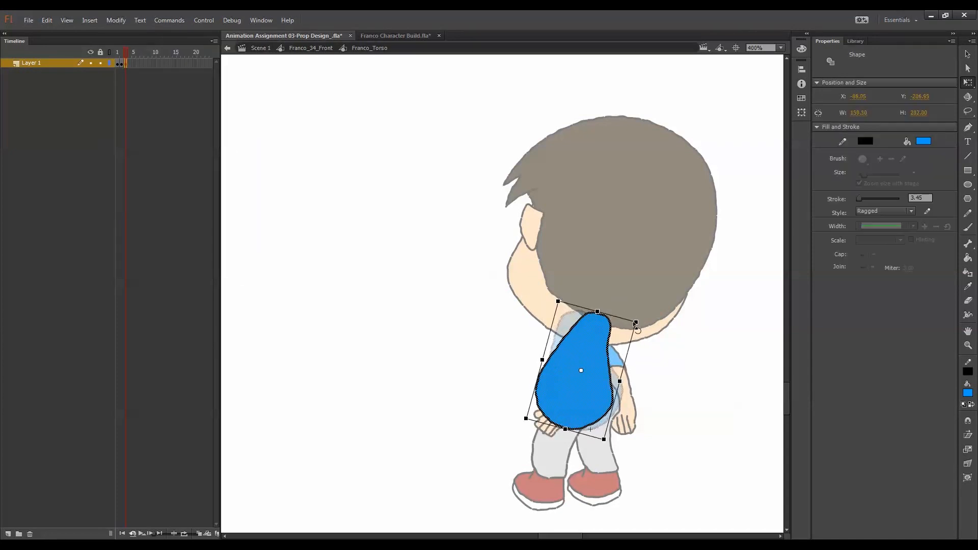
pyautogui.moveTo(596, 368); pyautogui.dragTo(598, 367)
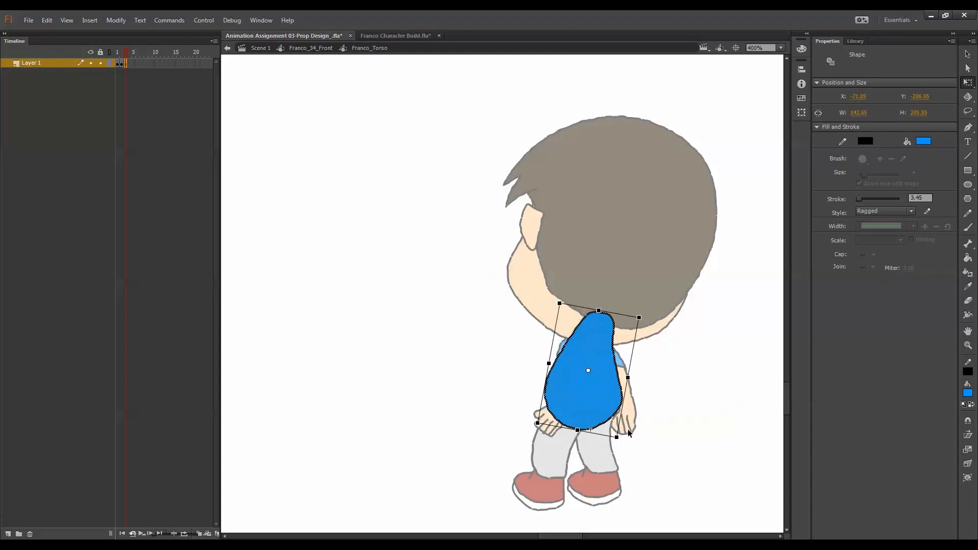
pyautogui.click(627, 429)
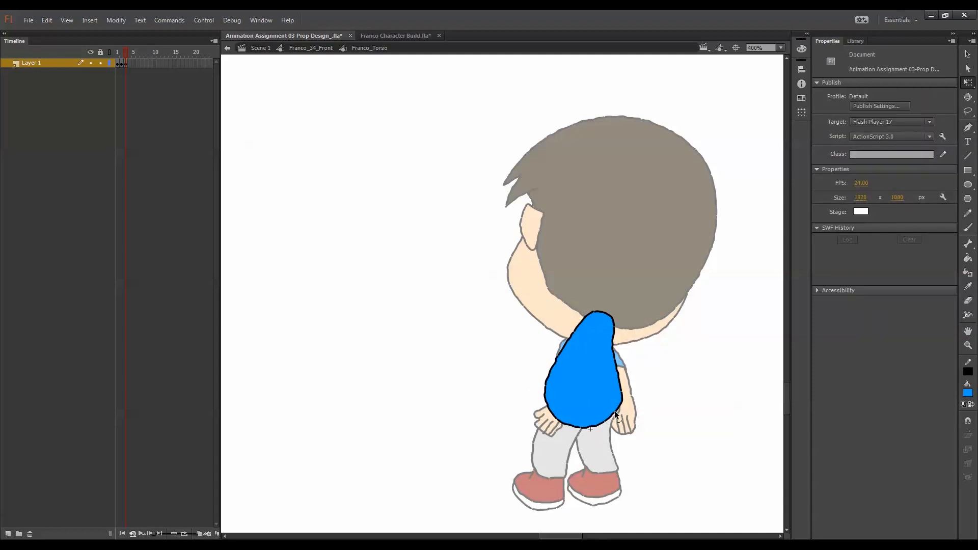
# Return to the boy symbol and set the torso on frame 5 to single frame 3
pyautogui.doubleClick(760, 304)
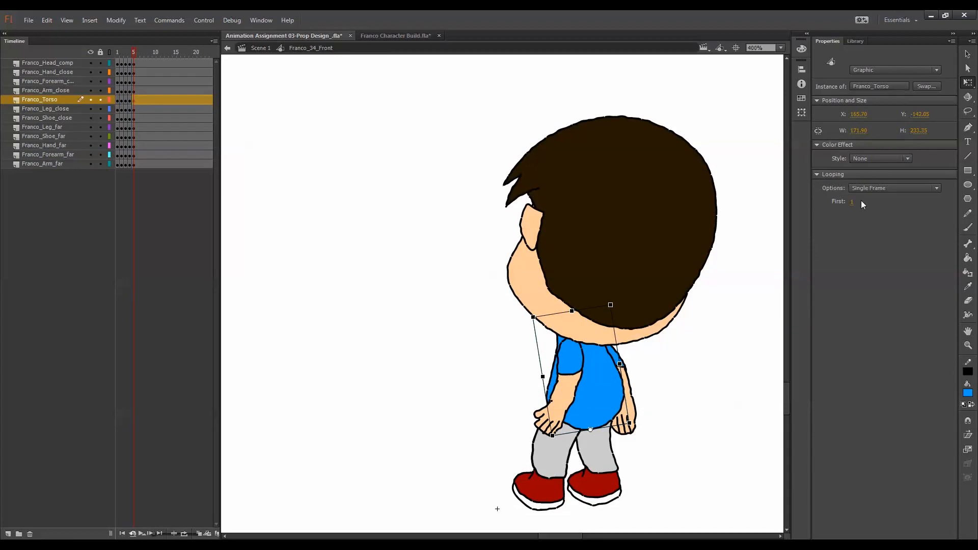
pyautogui.write('2')
pyautogui.press('Return')
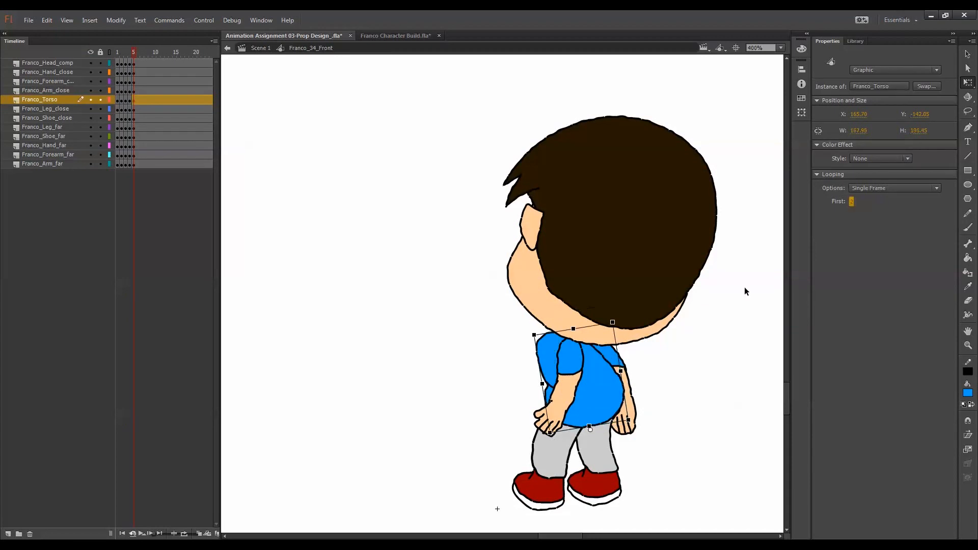
pyautogui.write('3')
pyautogui.press('Return')
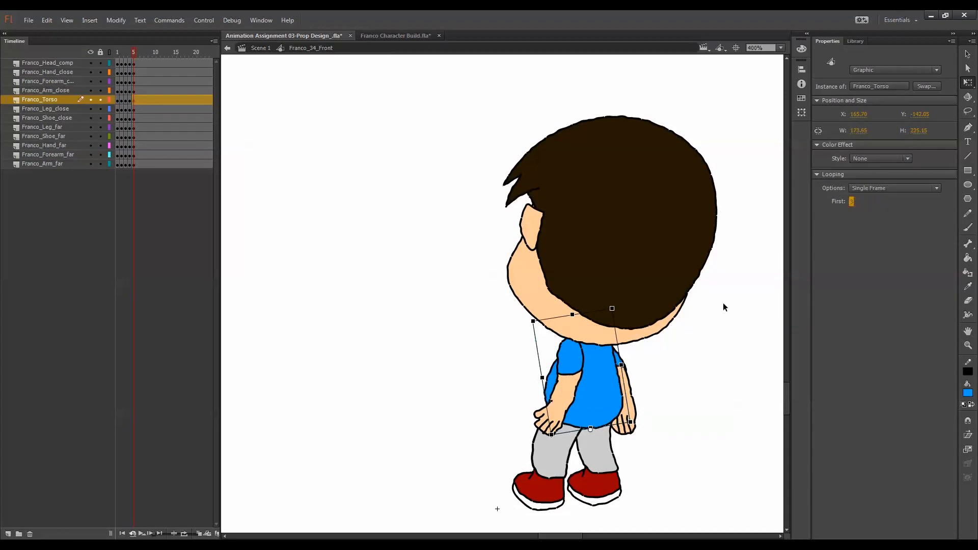
# Reopen the boy symbol from the scene and step through and play its frames to examine the new torso
pyautogui.doubleClick(637, 324)
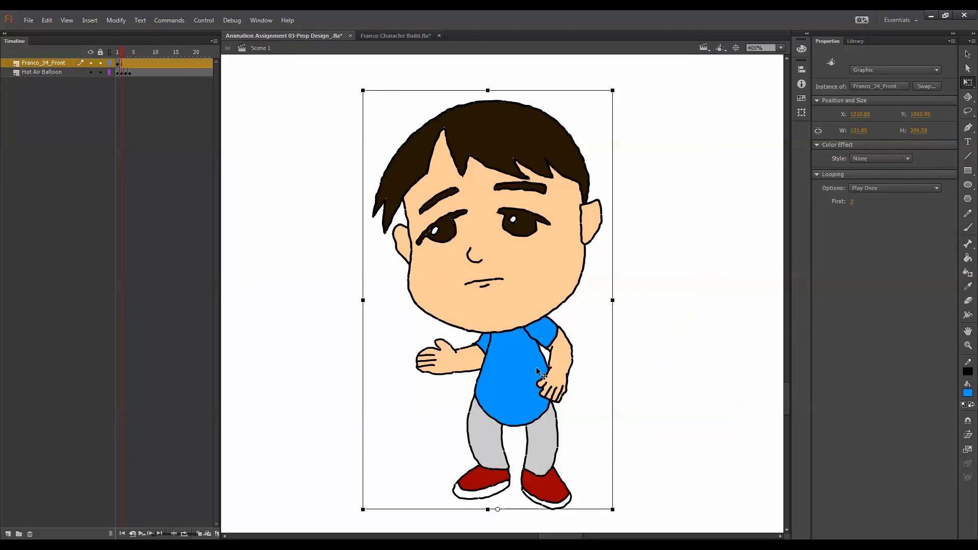
pyautogui.doubleClick(577, 372)
pyautogui.press('.')
pyautogui.press('.')
pyautogui.press('.')
pyautogui.press('.')
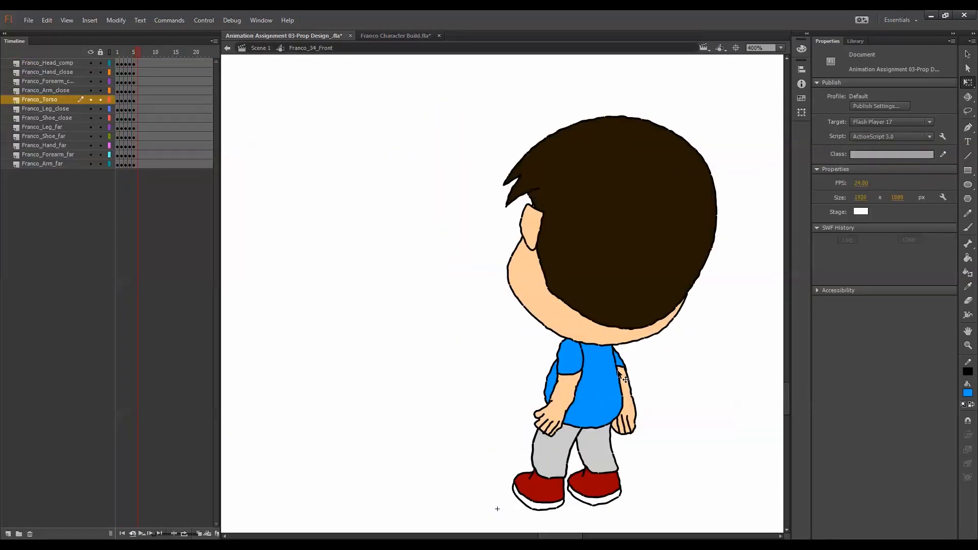
pyautogui.press('Return')
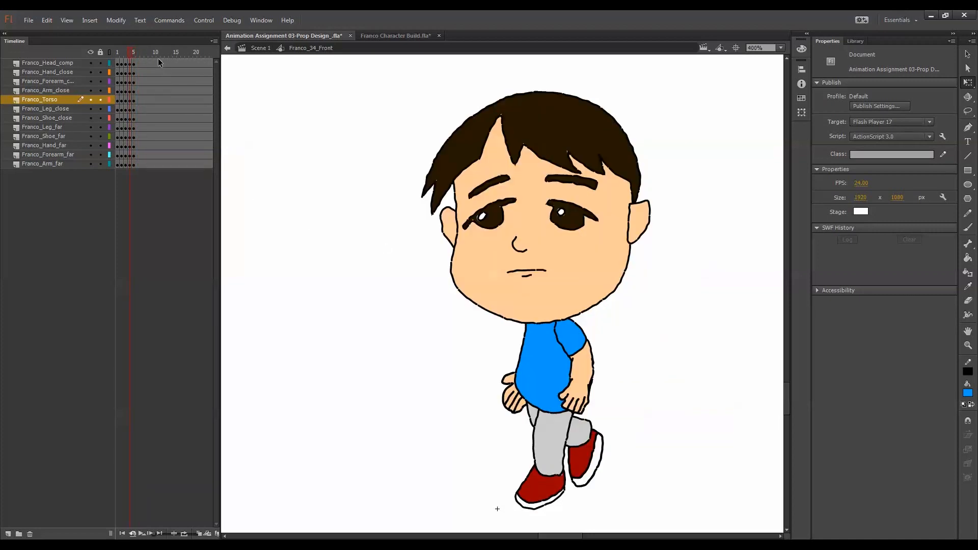
# On frame 5, select the head, torso and both arms and shift them slightly up and left over the legs
pyautogui.moveTo(721, 274); pyautogui.dragTo(525, 390)
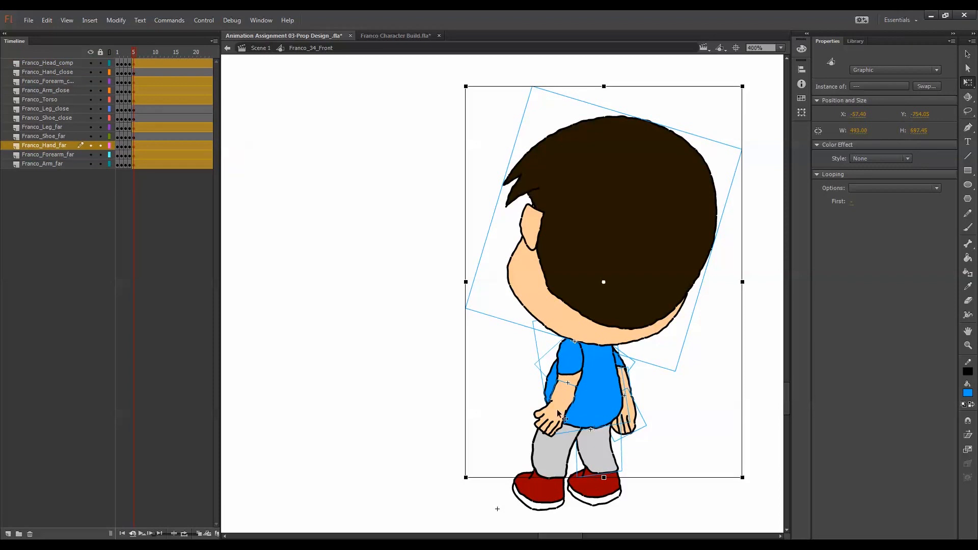
pyautogui.keyDown('shift'); pyautogui.click(561, 415); pyautogui.keyUp('shift')
pyautogui.keyDown('shift'); pyautogui.click(598, 460); pyautogui.keyUp('shift')
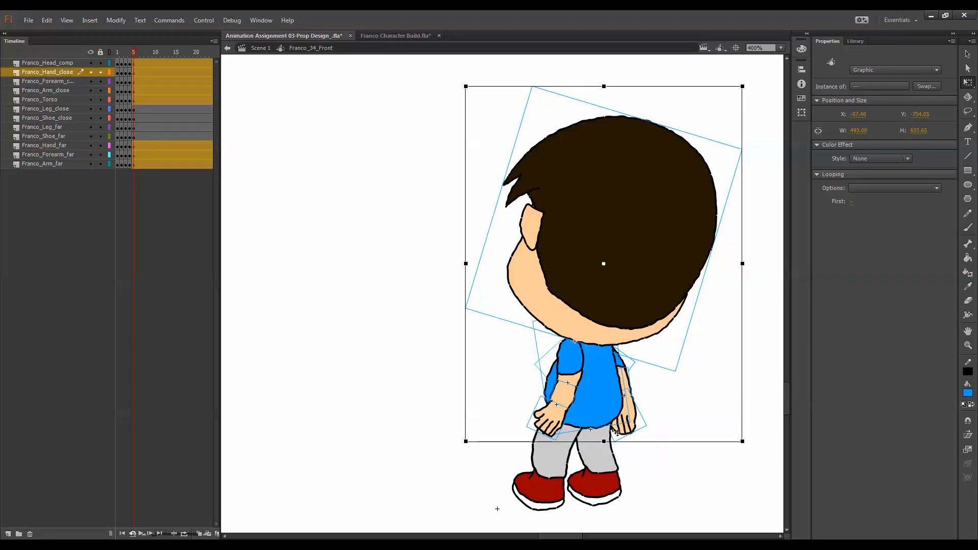
pyautogui.moveTo(613, 427); pyautogui.dragTo(608, 424)
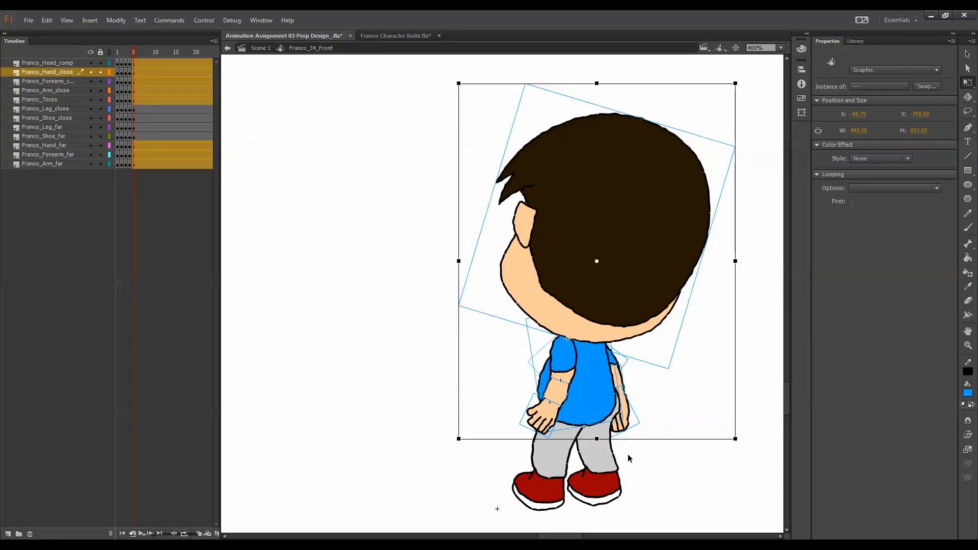
# Inside the far leg symbol, duplicate the frame 2 drawing to frame 4
pyautogui.click(601, 450)
pyautogui.doubleClick(601, 450)
pyautogui.click(121, 65)
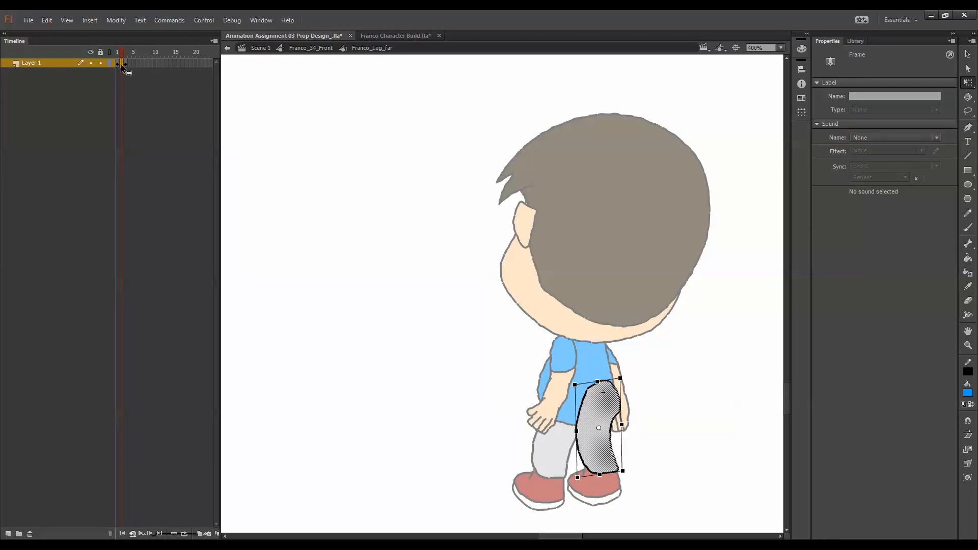
pyautogui.moveTo(121, 65); pyautogui.dragTo(131, 67)
pyautogui.press('alt')
pyautogui.click(558, 281)
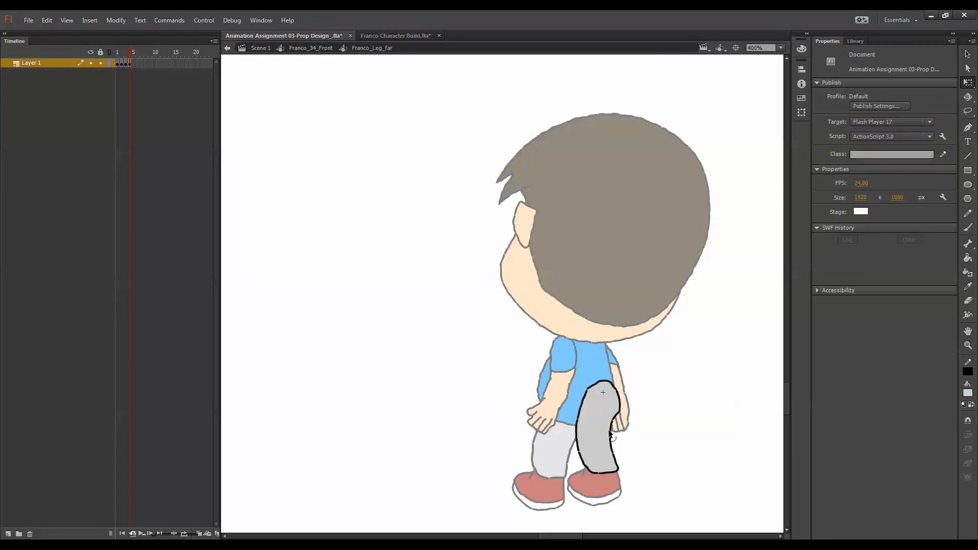
# Reshape the far leg drawing on frame 4 into a straighter, narrower leg and show that drawing on the boy's frame 5
pyautogui.moveTo(612, 433); pyautogui.dragTo(577, 395)
pyautogui.moveTo(574, 436); pyautogui.dragTo(579, 434)
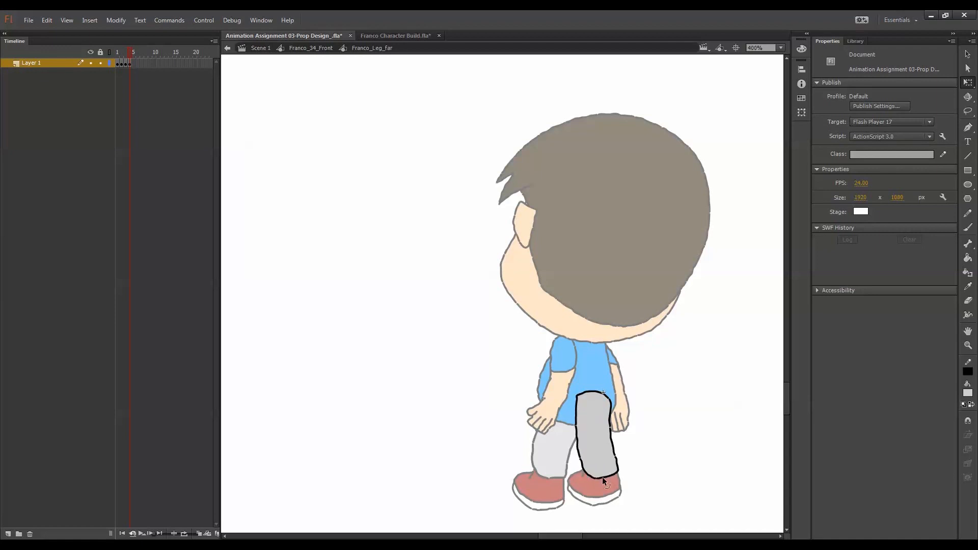
pyautogui.doubleClick(655, 467)
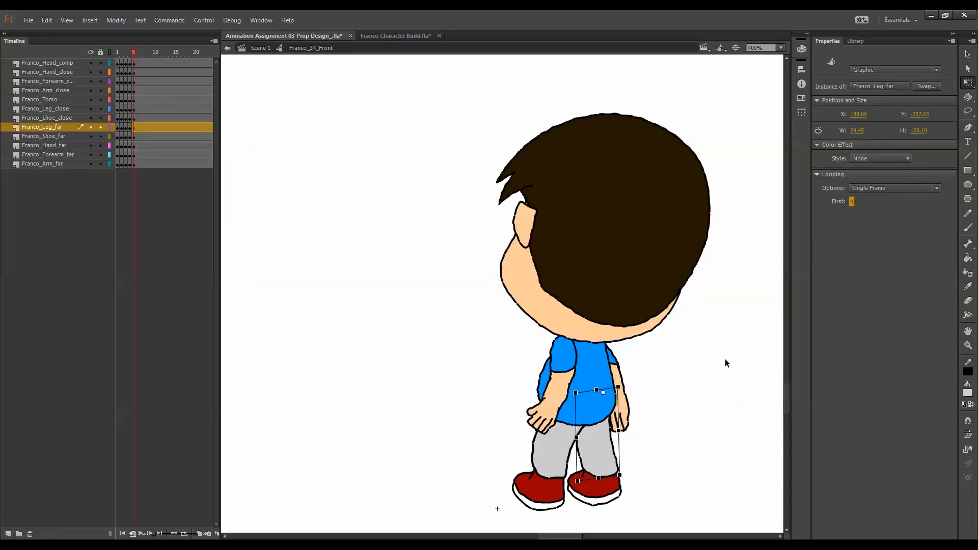
# Add keyframes on frame 6 across all of the boy's body part layers
pyautogui.click(671, 432)
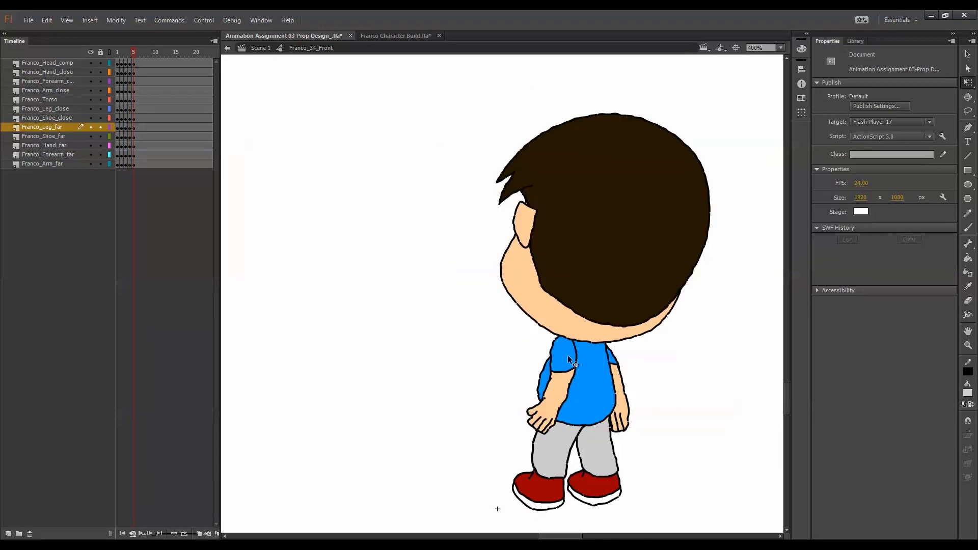
pyautogui.moveTo(138, 60); pyautogui.dragTo(137, 164)
pyautogui.click(643, 417)
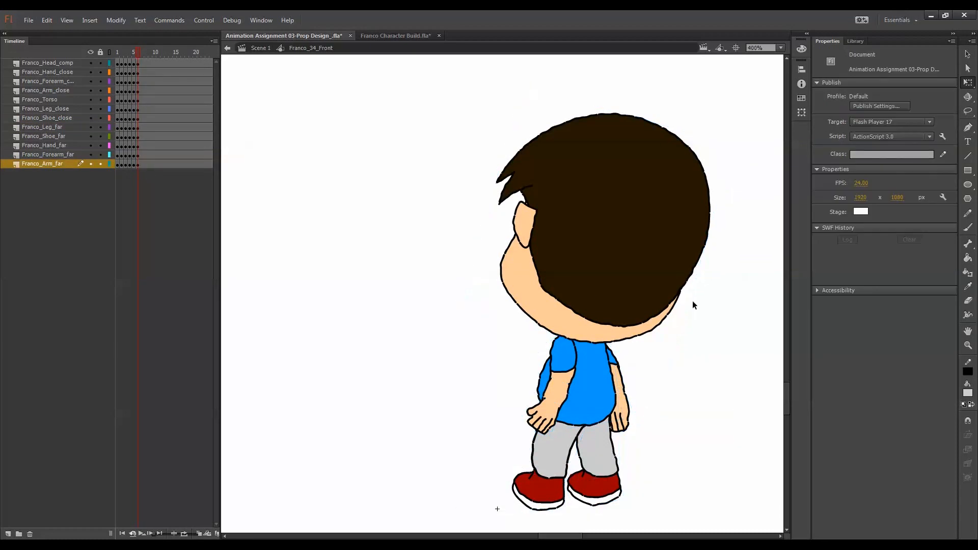
# On frame 6, select the head, torso and both arms and nudge them slightly left and up
pyautogui.moveTo(736, 266); pyautogui.dragTo(524, 361)
pyautogui.click(566, 418)
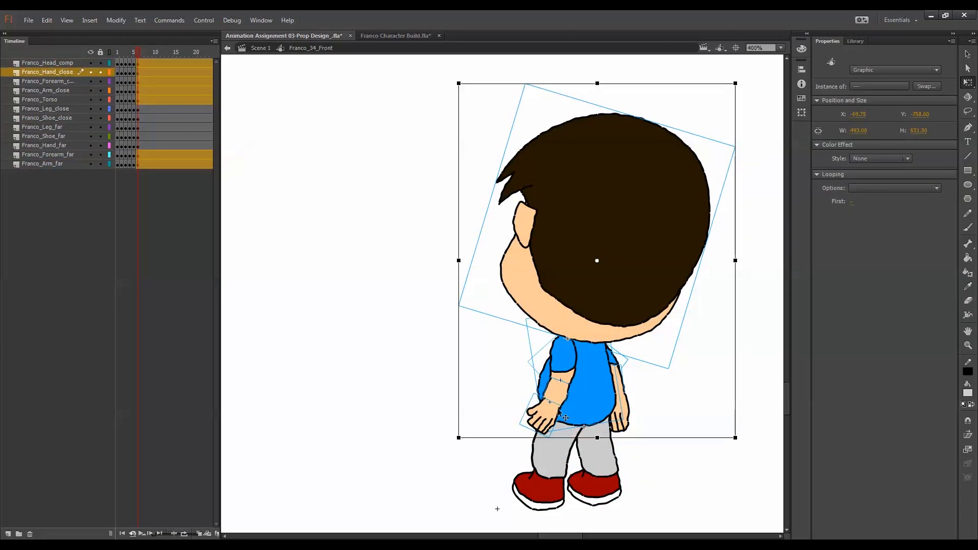
pyautogui.keyDown('shift'); pyautogui.click(632, 419); pyautogui.keyUp('shift')
pyautogui.press('Left')
pyautogui.press('Left')
pyautogui.press('Left')
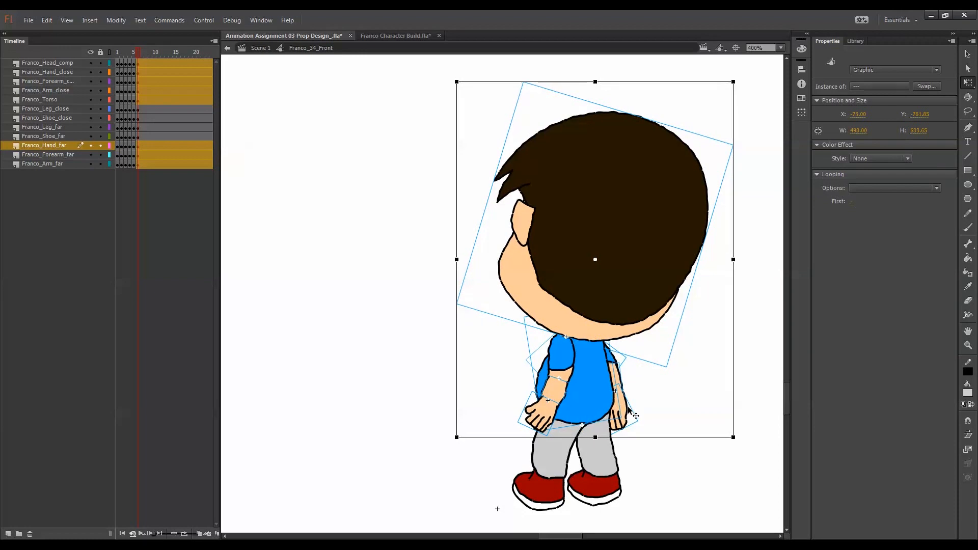
pyautogui.click(632, 461)
# On frame 6, select both legs, move their shared transformation point down to the shoes and adjust them to fit the shifted body
pyautogui.click(557, 455)
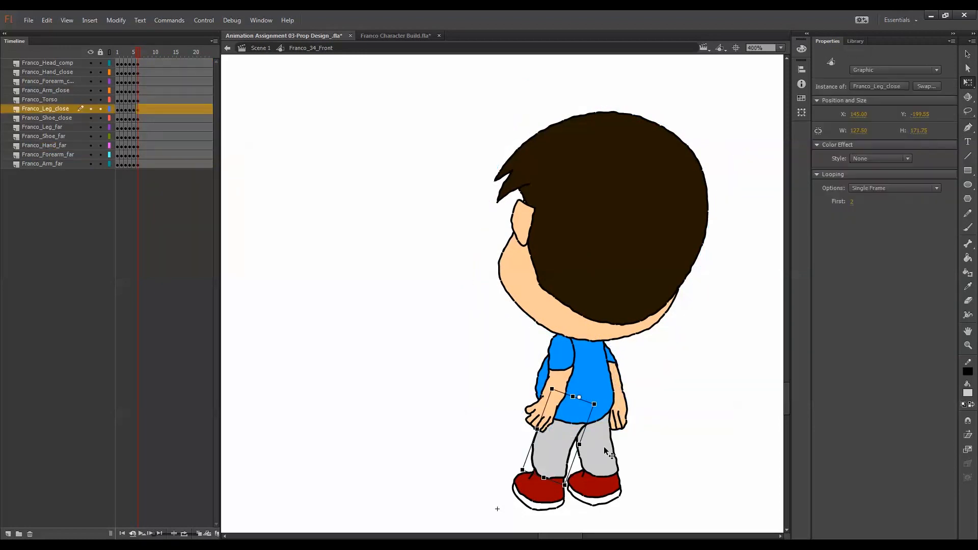
pyautogui.keyDown('shift'); pyautogui.click(606, 453); pyautogui.keyUp('shift')
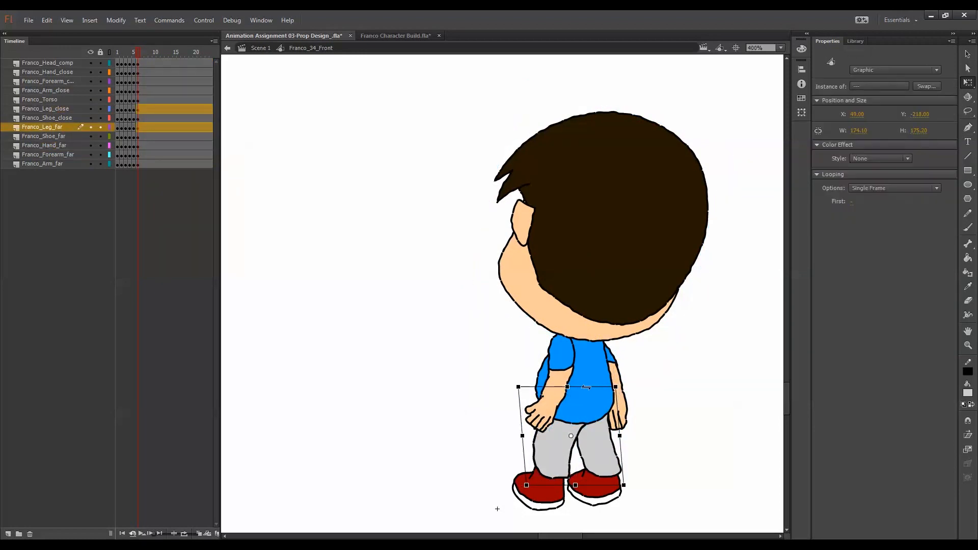
pyautogui.moveTo(571, 436); pyautogui.dragTo(579, 484)
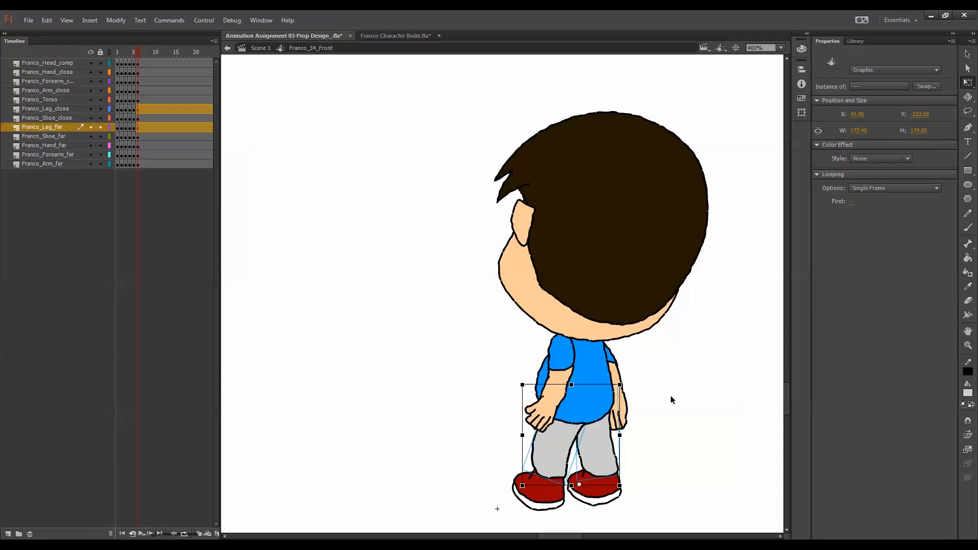
pyautogui.click(632, 421)
# Step back and forth between frames 2 and 6 to compare the turned-away pose with the earlier walk poses
pyautogui.hotkey('ctrl', 'a')
pyautogui.press('.')
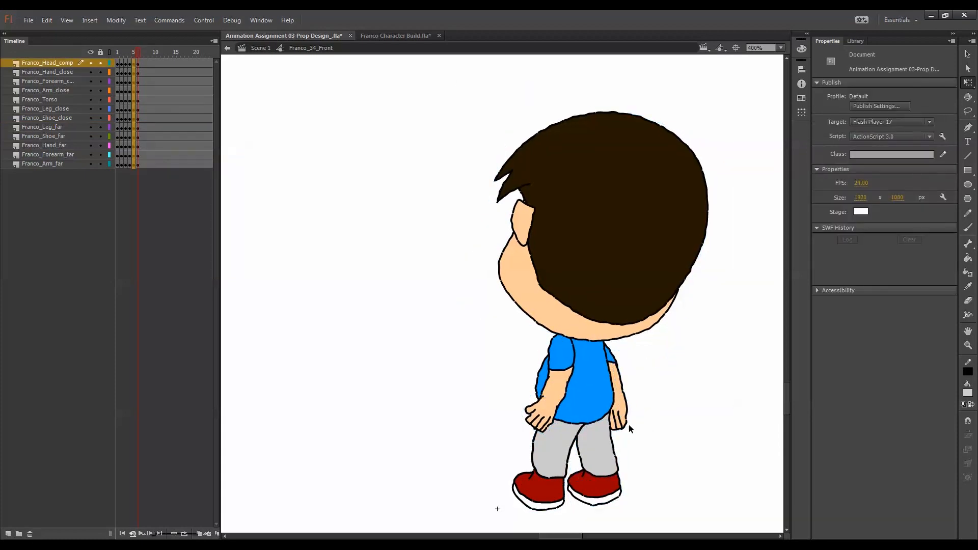
pyautogui.hotkey('ctrl', 'a')
pyautogui.press(',')
pyautogui.press(',')
pyautogui.press('.')
pyautogui.press(',')
pyautogui.press(',')
pyautogui.press(',')
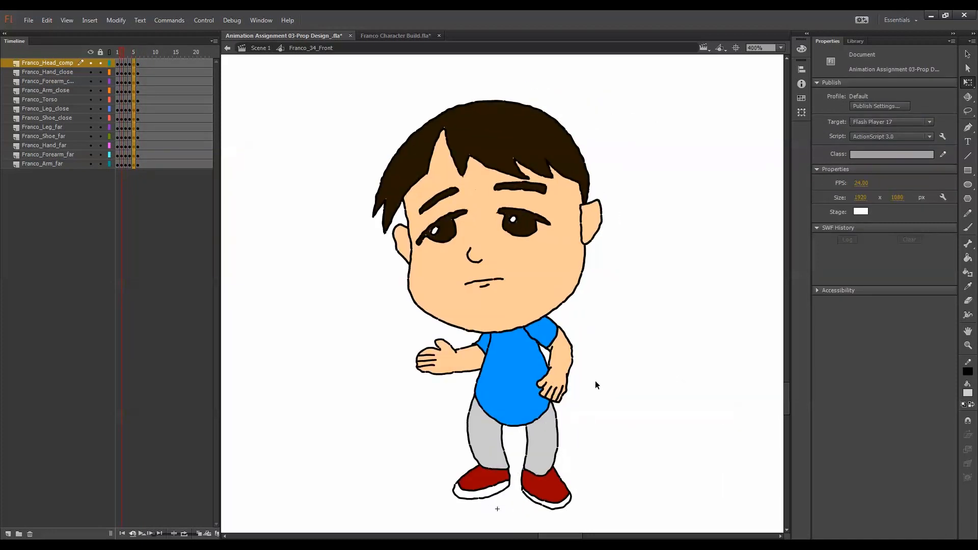
pyautogui.press('.')
pyautogui.press('.')
pyautogui.press('.')
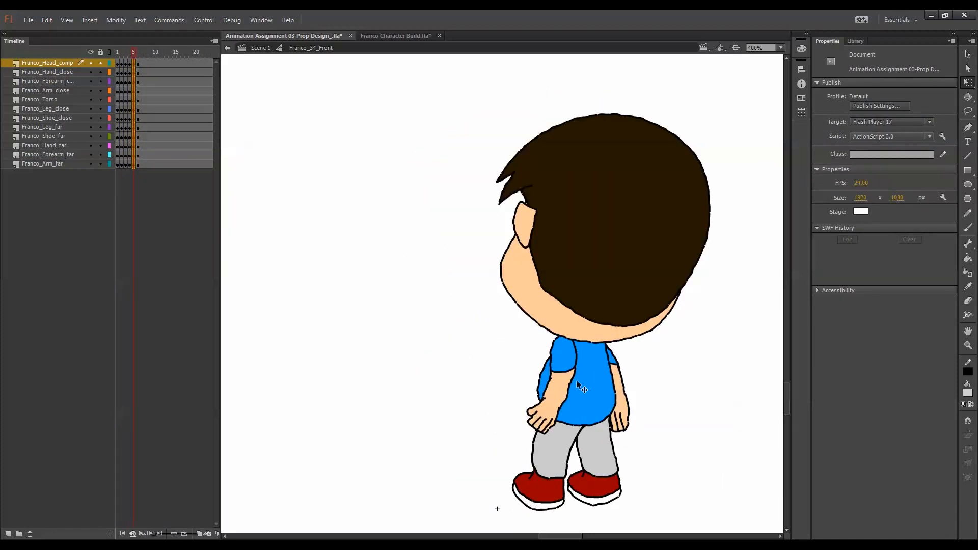
# On frame 5, rotate the whole near arm slightly clockwise about the shoulder
pyautogui.click(567, 366)
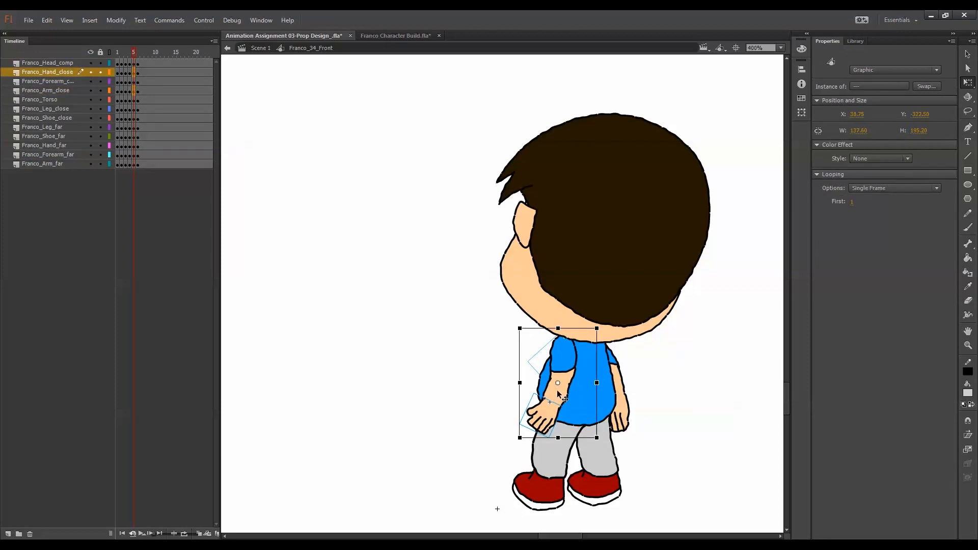
pyautogui.moveTo(558, 383); pyautogui.dragTo(564, 340)
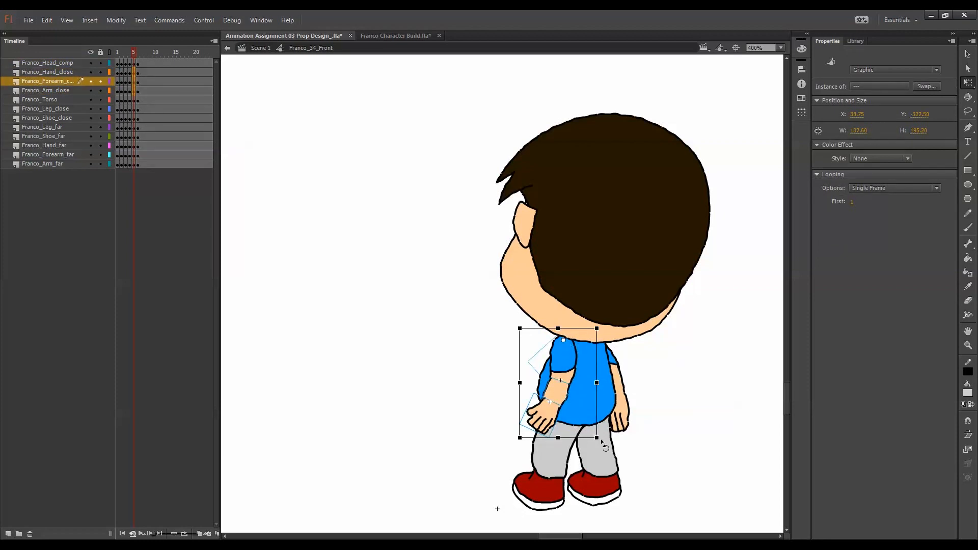
pyautogui.moveTo(603, 446); pyautogui.dragTo(593, 450)
# On frame 5, select the far upper arm, forearm and hand and rotate them slightly counterclockwise away from the body
pyautogui.click(626, 387)
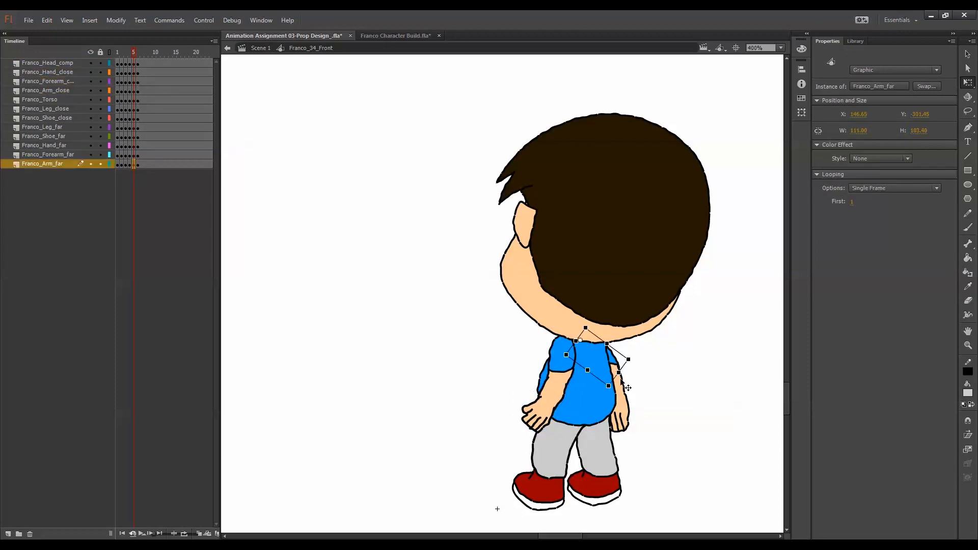
pyautogui.click(630, 397)
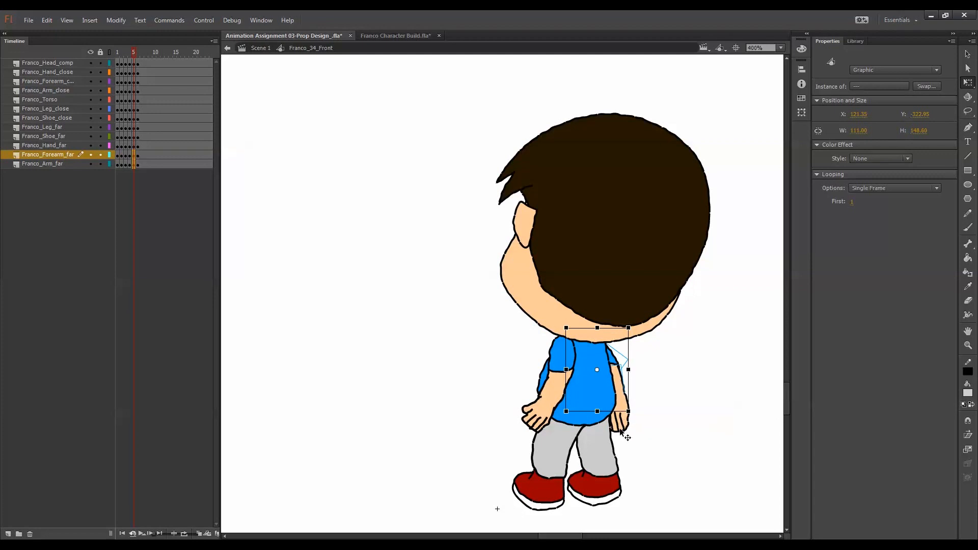
pyautogui.click(622, 432)
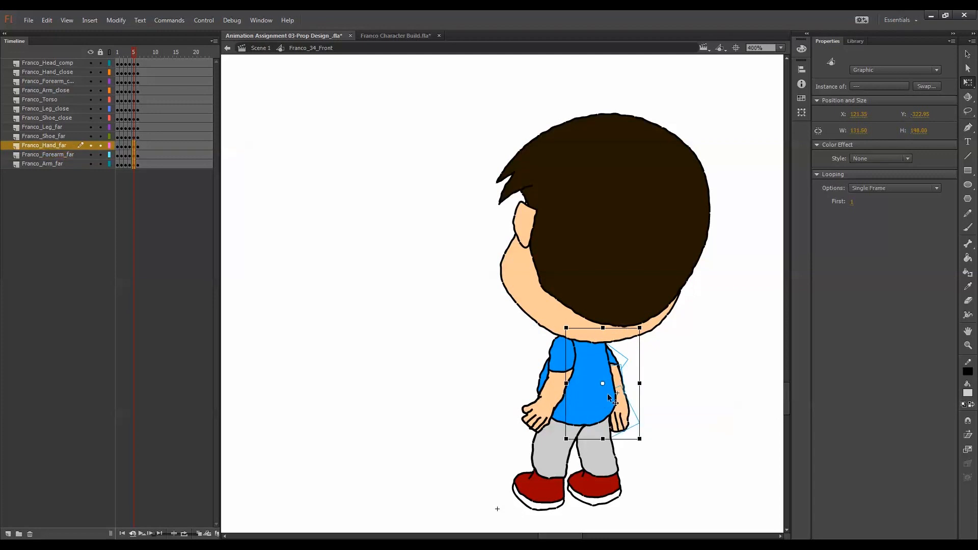
pyautogui.moveTo(647, 446); pyautogui.dragTo(651, 443)
pyautogui.click(645, 442)
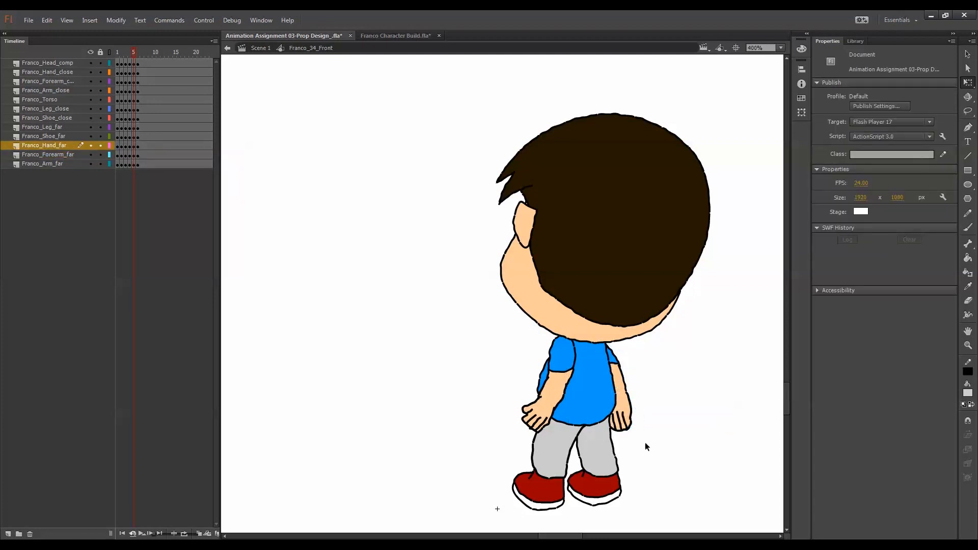
# Open the head symbol at frame 4 and insert keyframes there on all layers from the mouth to the far ear
pyautogui.hotkey('ctrl', '-')
pyautogui.hotkey('ctrl', '-')
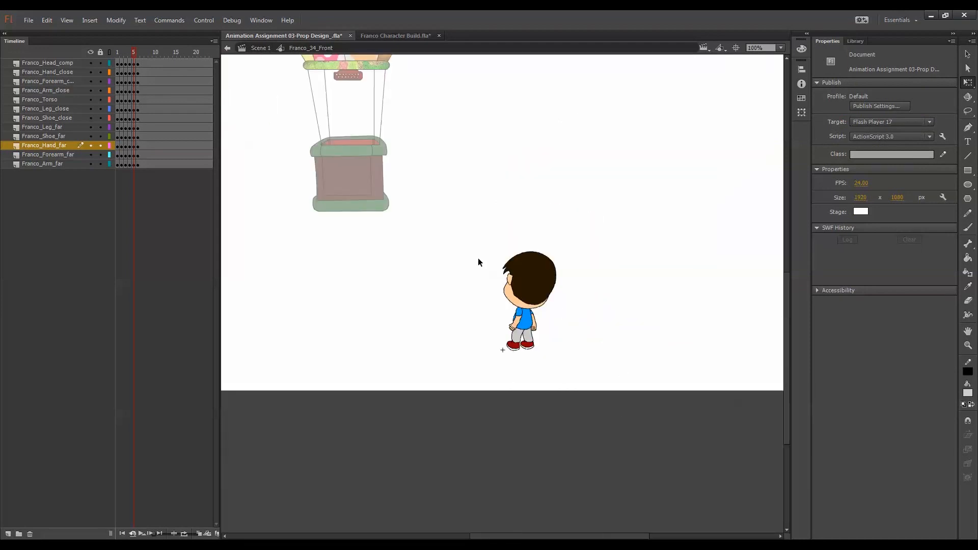
pyautogui.moveTo(135, 54)
pyautogui.mouseDown()
pyautogui.moveTo(116, 55)
pyautogui.moveTo(144, 59)
pyautogui.moveTo(131, 63)
pyautogui.mouseUp()
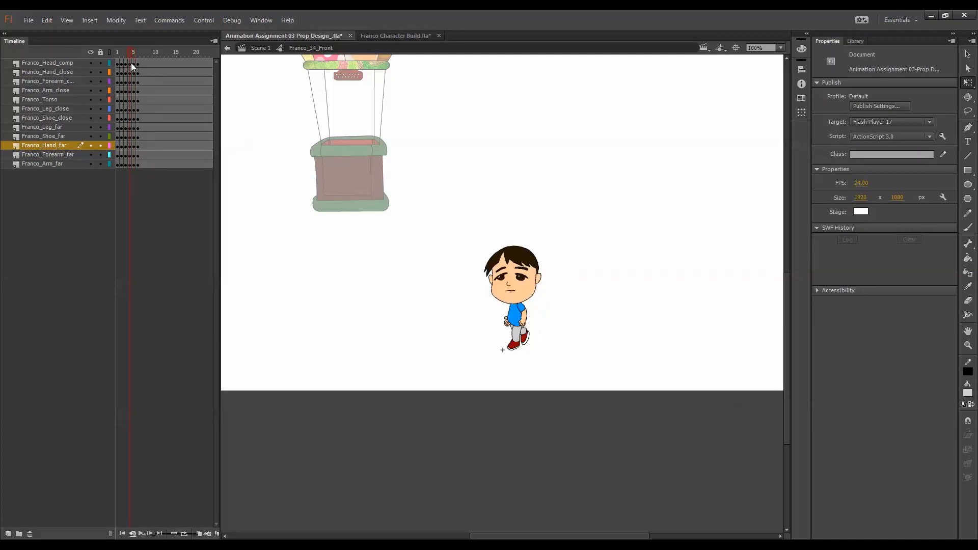
pyautogui.doubleClick(530, 288)
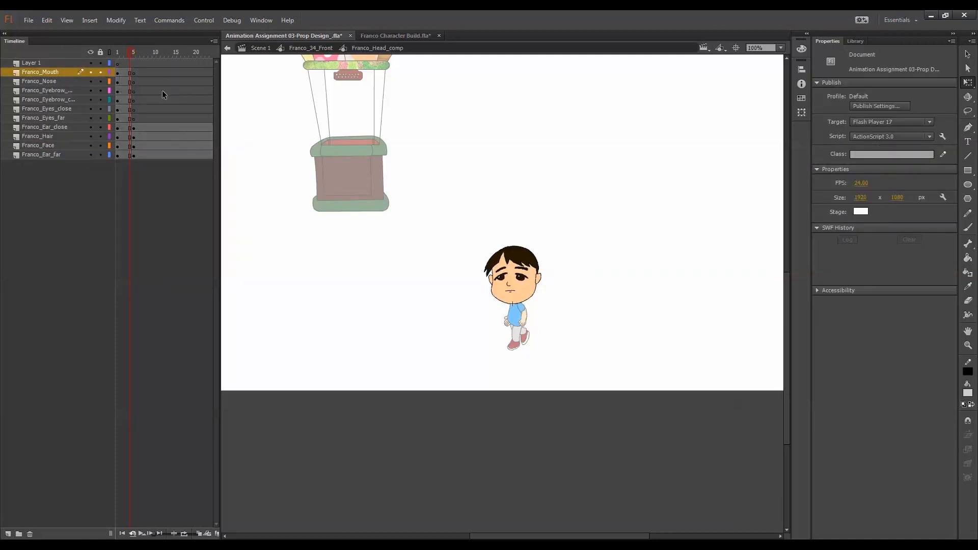
pyautogui.doubleClick(519, 292)
pyautogui.doubleClick(395, 223)
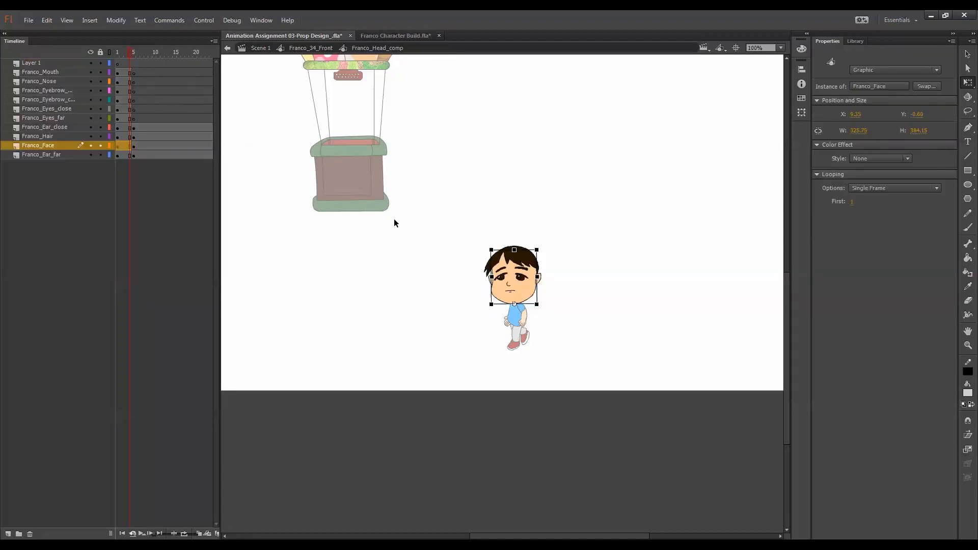
pyautogui.moveTo(131, 74); pyautogui.dragTo(130, 154)
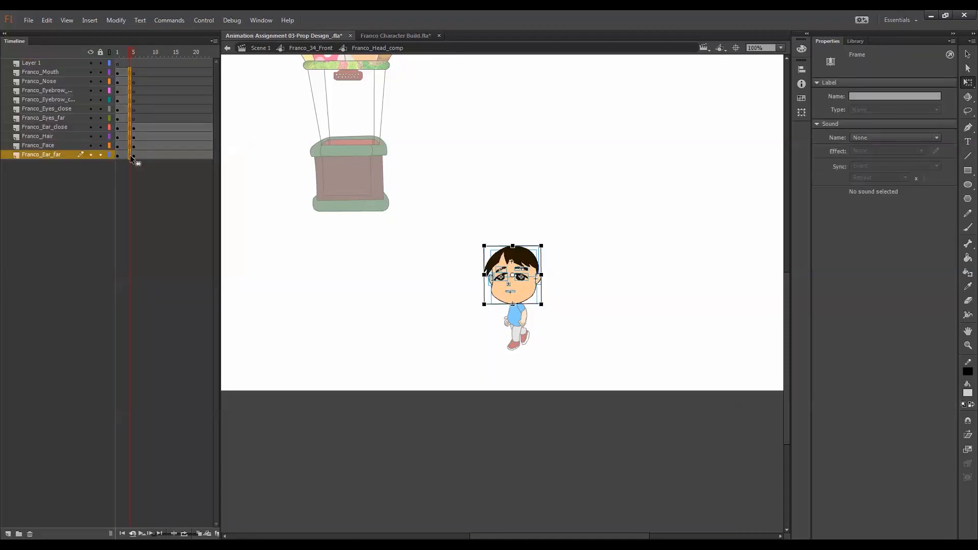
pyautogui.click(595, 327)
# Delete the far eyebrow and the far eye from the face on frame 4
pyautogui.hotkey('ctrl', '=')
pyautogui.hotkey('ctrl', '=')
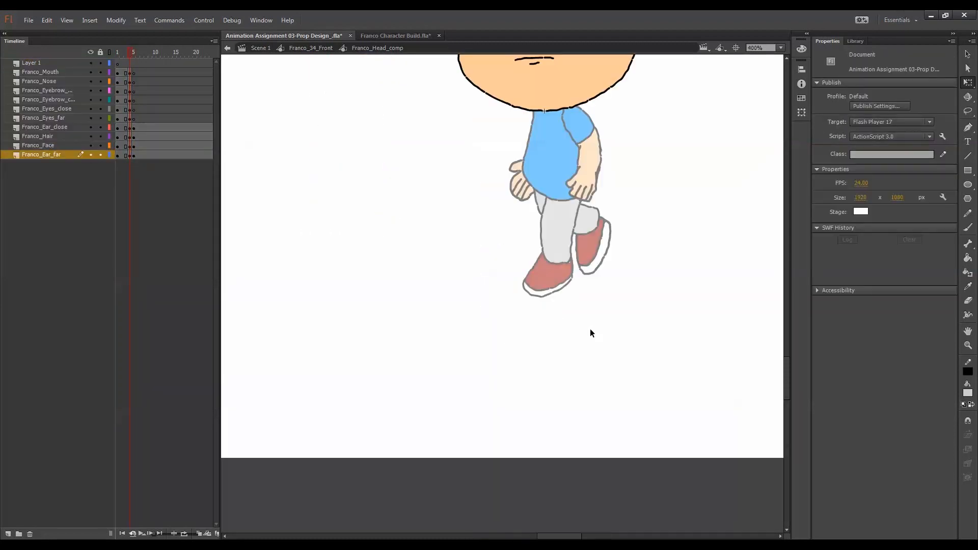
pyautogui.moveTo(632, 176); pyautogui.dragTo(559, 488)
pyautogui.moveTo(615, 341); pyautogui.dragTo(655, 326)
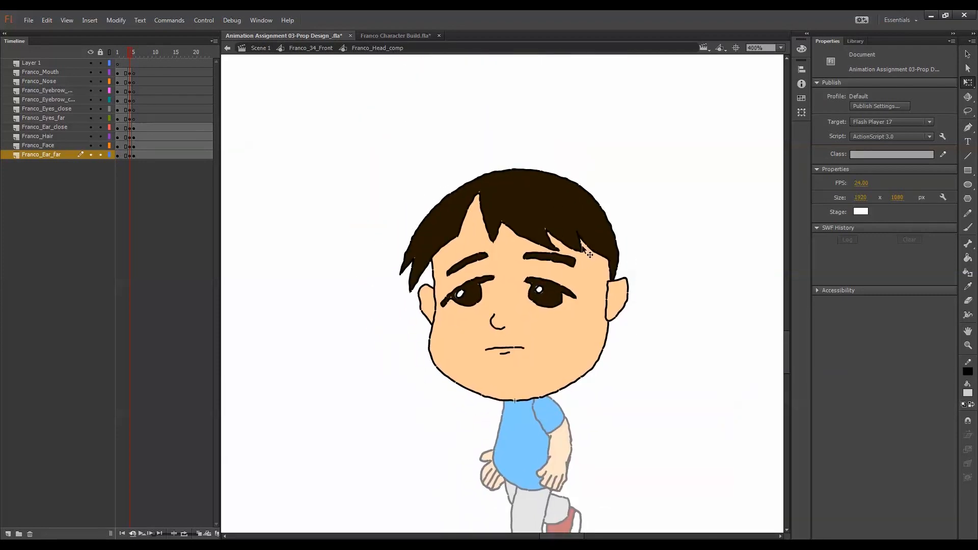
pyautogui.doubleClick(560, 295)
pyautogui.doubleClick(636, 278)
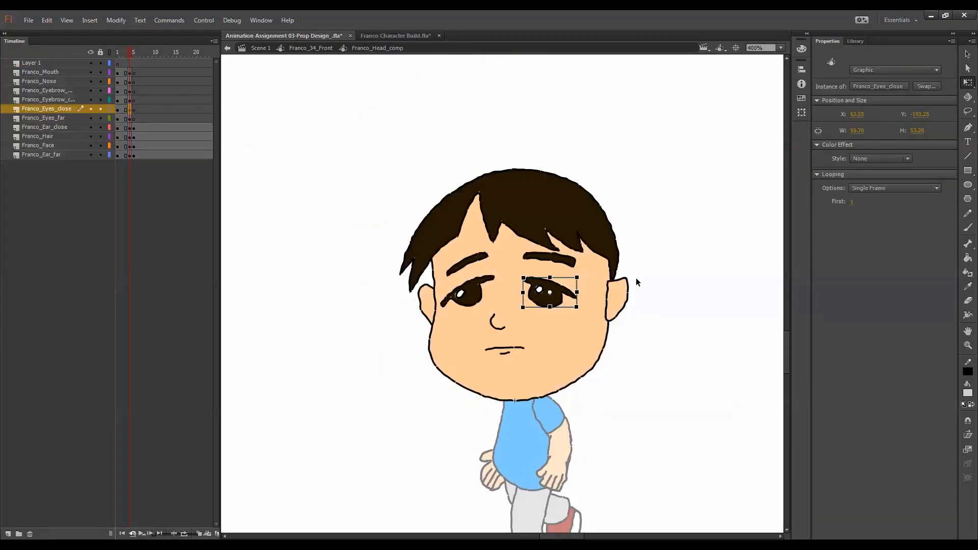
pyautogui.click(467, 263)
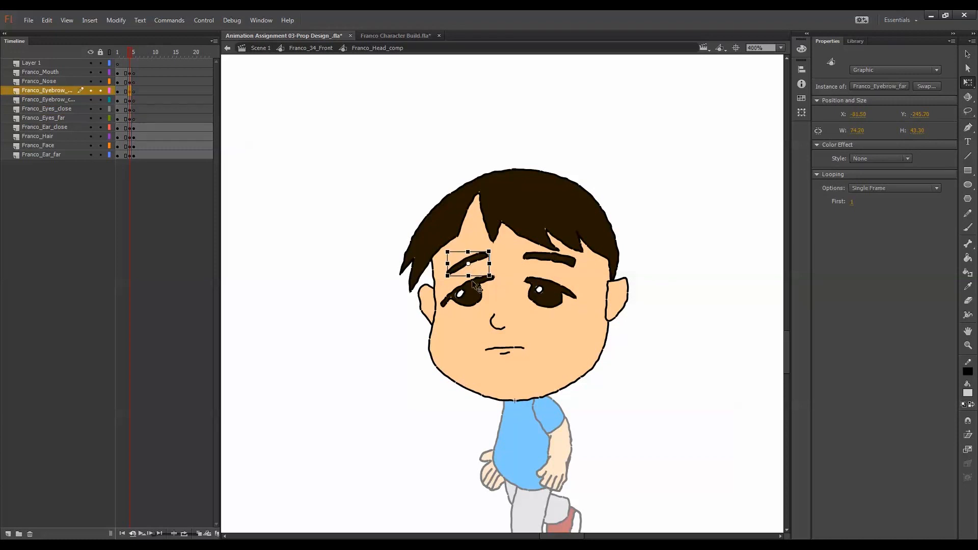
pyautogui.press('Delete')
pyautogui.click(465, 297)
pyautogui.press('Delete')
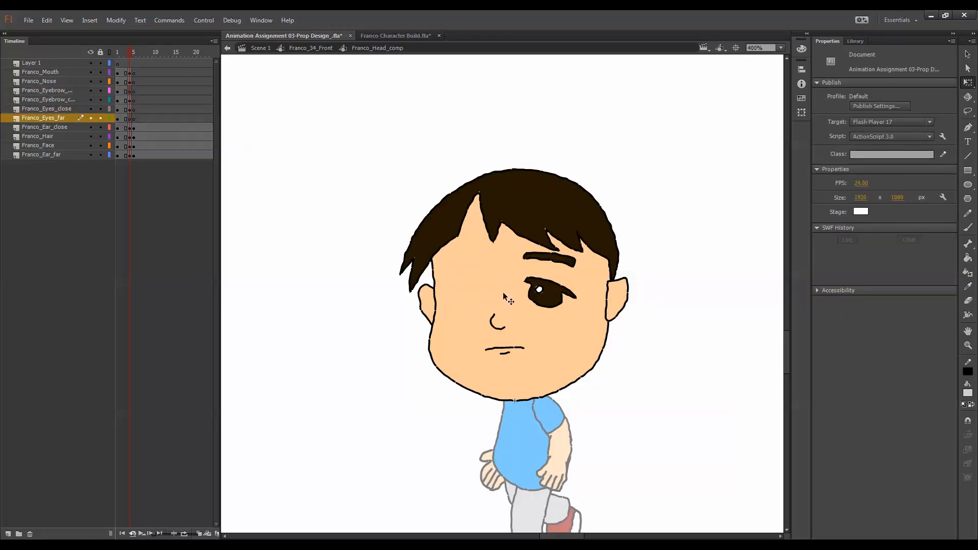
# Select the remaining eye and eyebrow together and shift them left to where the far eye was
pyautogui.click(560, 294)
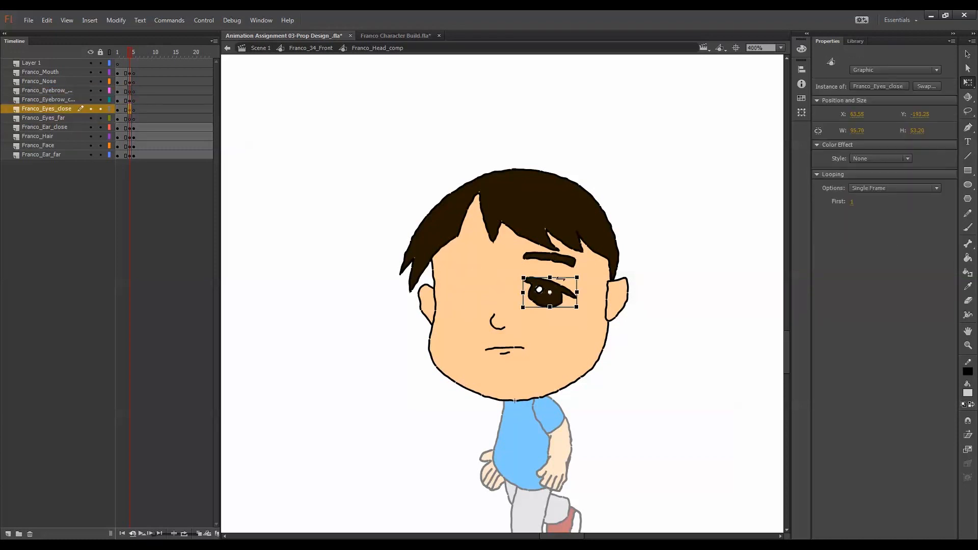
pyautogui.keyDown('shift'); pyautogui.click(567, 261); pyautogui.keyUp('shift')
pyautogui.hotkey('shift', 'Left')
pyautogui.hotkey('shift', 'Left')
pyautogui.hotkey('shift', 'Left')
pyautogui.hotkey('shift', 'Left')
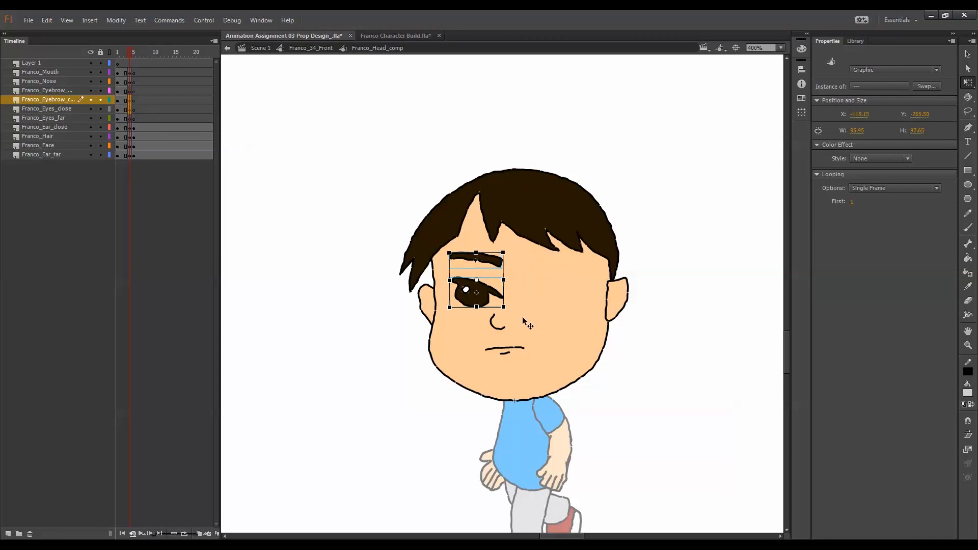
# Move the nose to the left edge of the face so that it protrudes slightly in profile
pyautogui.moveTo(499, 329); pyautogui.dragTo(438, 326)
pyautogui.click(424, 317)
pyautogui.click(429, 307)
pyautogui.click(434, 313)
pyautogui.click(438, 319)
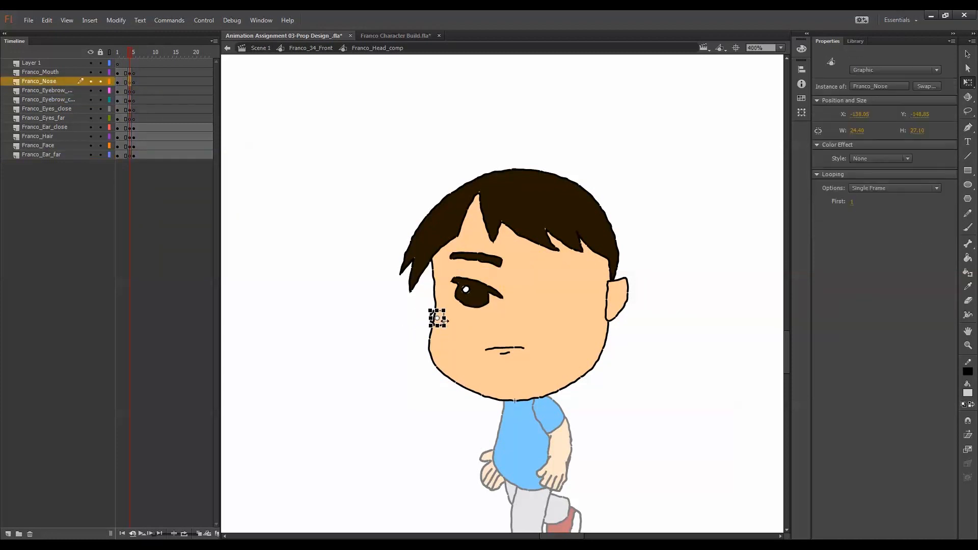
pyautogui.press('Right')
pyautogui.press('Right')
pyautogui.press('Right')
# Move the mouth to the left edge of the face, just below the nose
pyautogui.click(430, 360)
pyautogui.moveTo(504, 351); pyautogui.dragTo(461, 349)
pyautogui.hotkey('shift', 'Left')
pyautogui.press('Right')
pyautogui.press('Right')
pyautogui.press('Right')
pyautogui.press('Right')
pyautogui.press('Up')
pyautogui.press('Up')
pyautogui.press('Up')
pyautogui.click(408, 402)
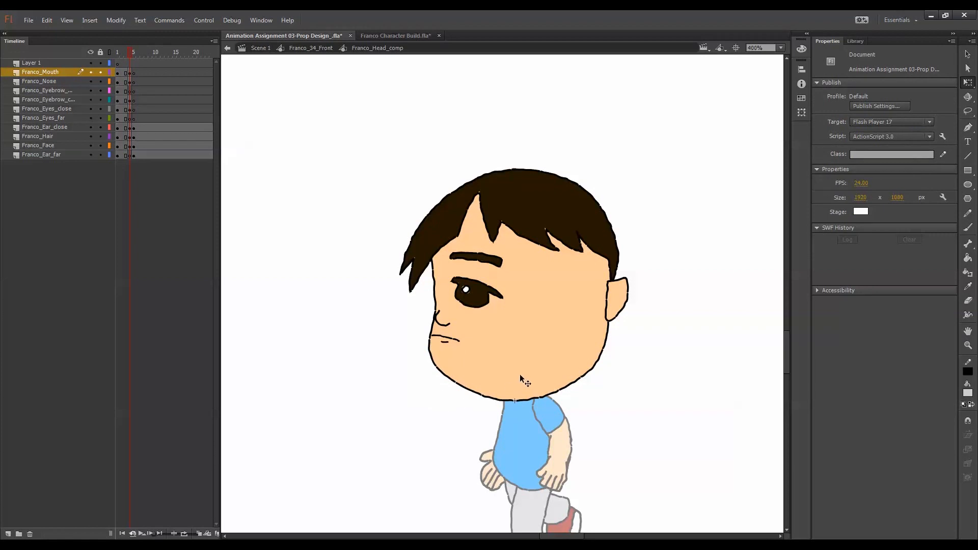
# Move the near ear inward from the head's right edge onto the side of the face
pyautogui.press('.')
pyautogui.moveTo(613, 302); pyautogui.dragTo(541, 316)
pyautogui.press('.')
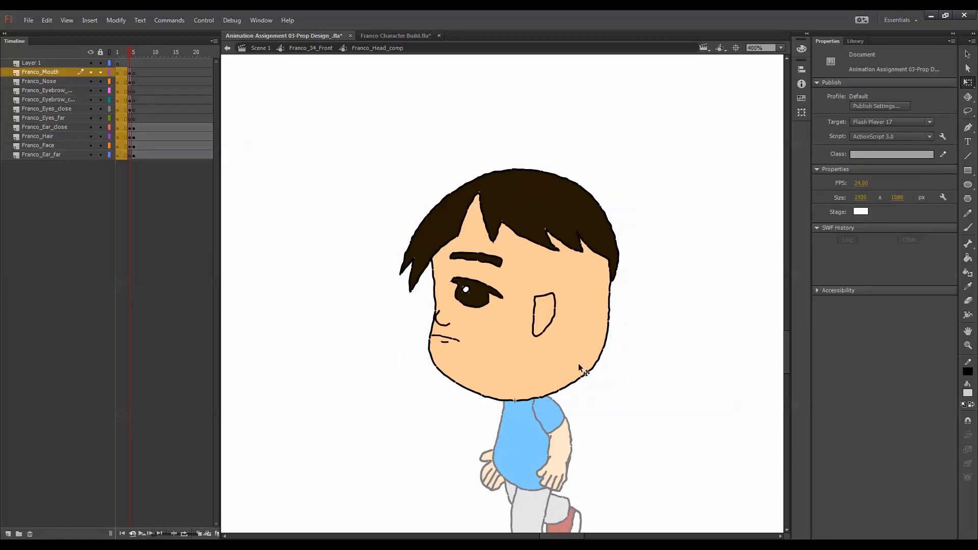
# In the face symbol, add a keyframe at frame 2, reshape the chin and jaw outline, and set the head's face instance to single frame 2
pyautogui.doubleClick(579, 367)
pyautogui.press('F6')
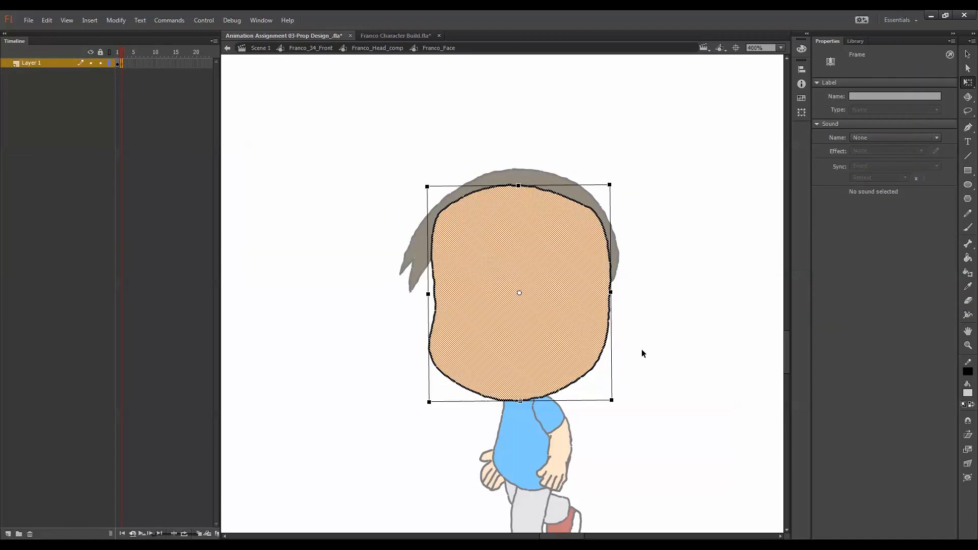
pyautogui.click(641, 350)
pyautogui.moveTo(435, 349); pyautogui.dragTo(432, 347)
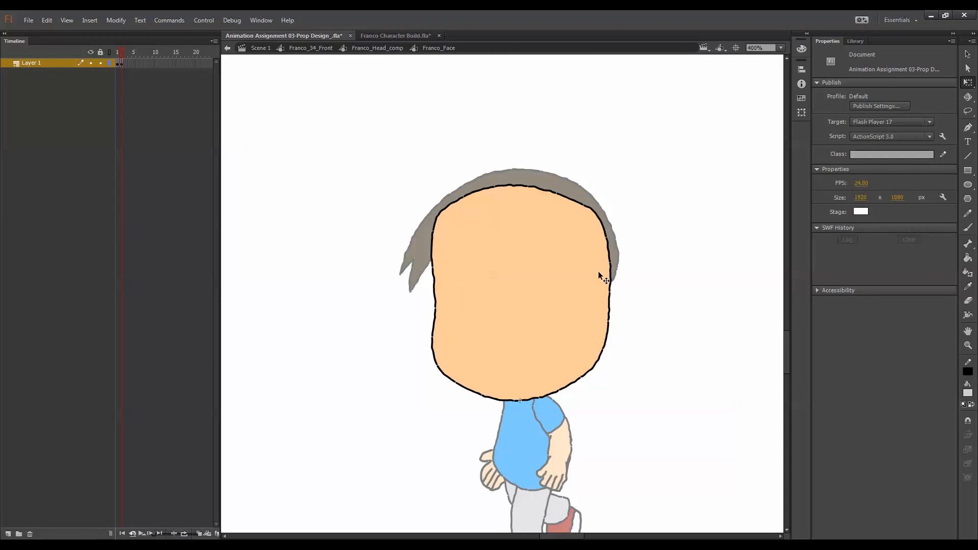
pyautogui.moveTo(592, 367); pyautogui.dragTo(592, 358)
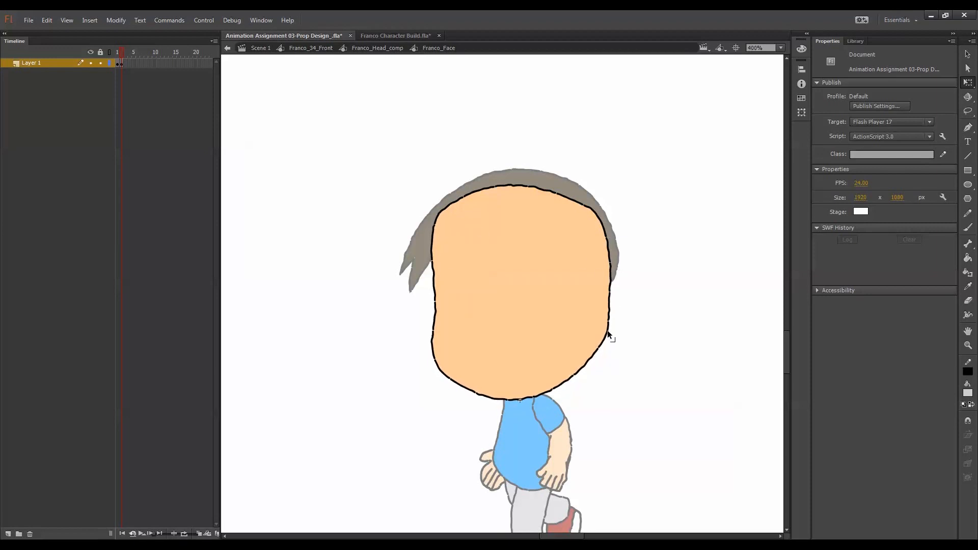
pyautogui.doubleClick(609, 371)
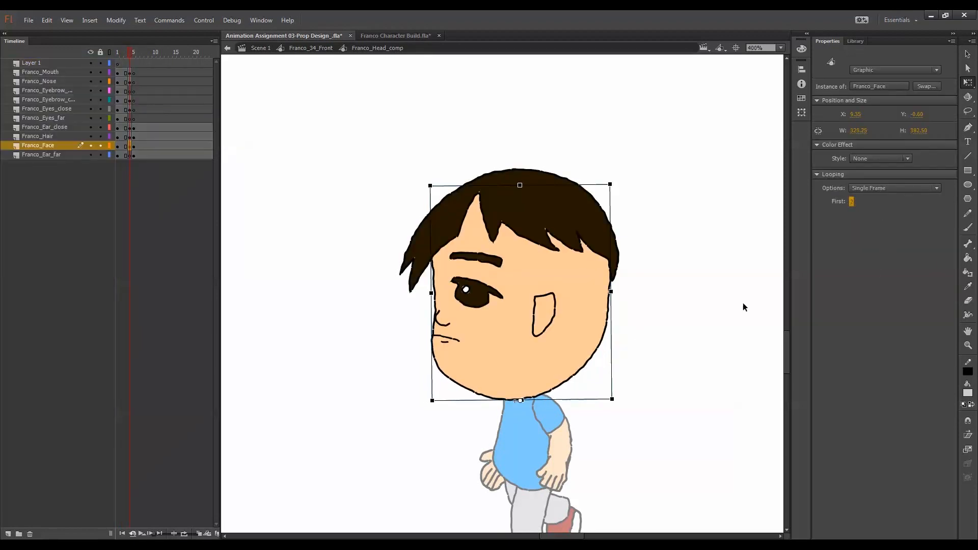
pyautogui.click(655, 311)
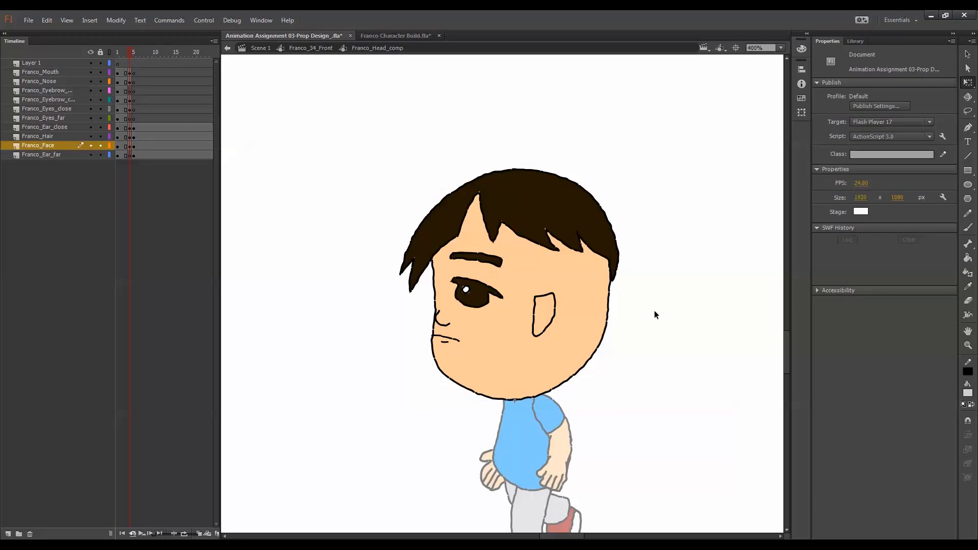
# Set the fill colour to the skin tone sampled from the face beside the nose
pyautogui.click(441, 326)
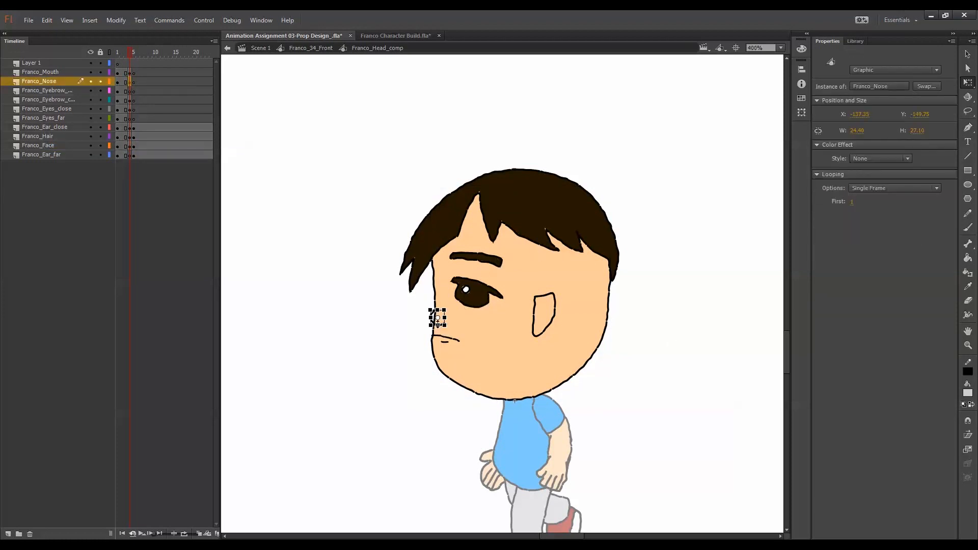
pyautogui.hotkey('ctrl', '=')
pyautogui.hotkey('ctrl', '=')
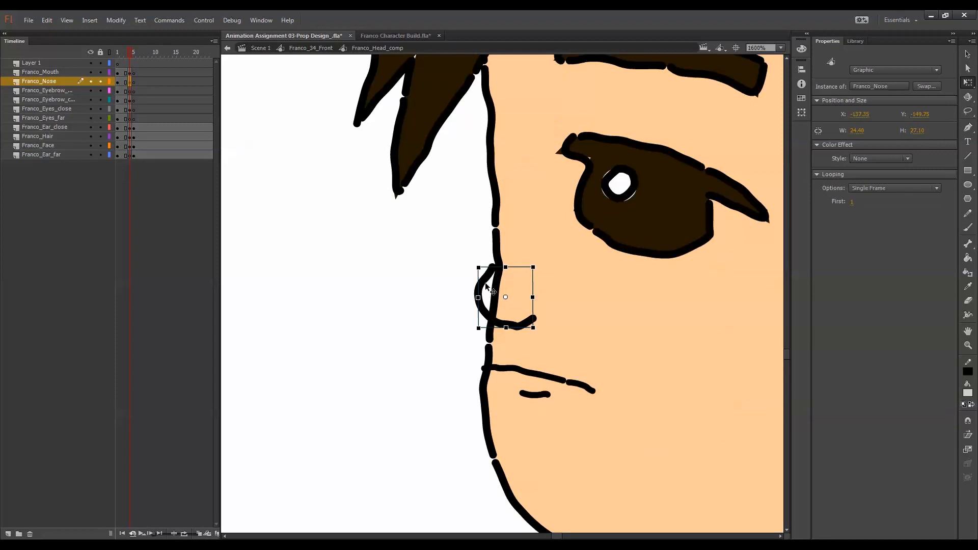
pyautogui.doubleClick(488, 285)
pyautogui.doubleClick(569, 283)
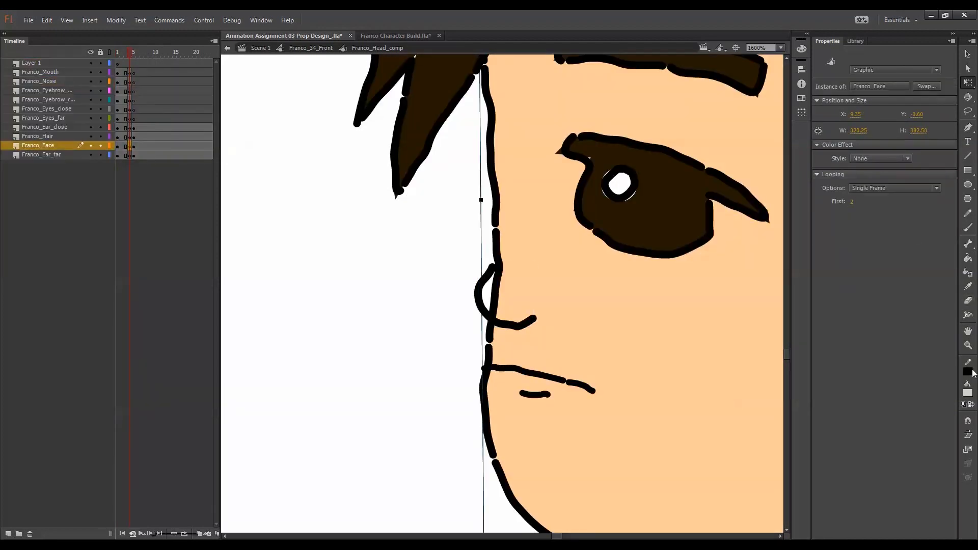
pyautogui.click(969, 395)
pyautogui.click(623, 305)
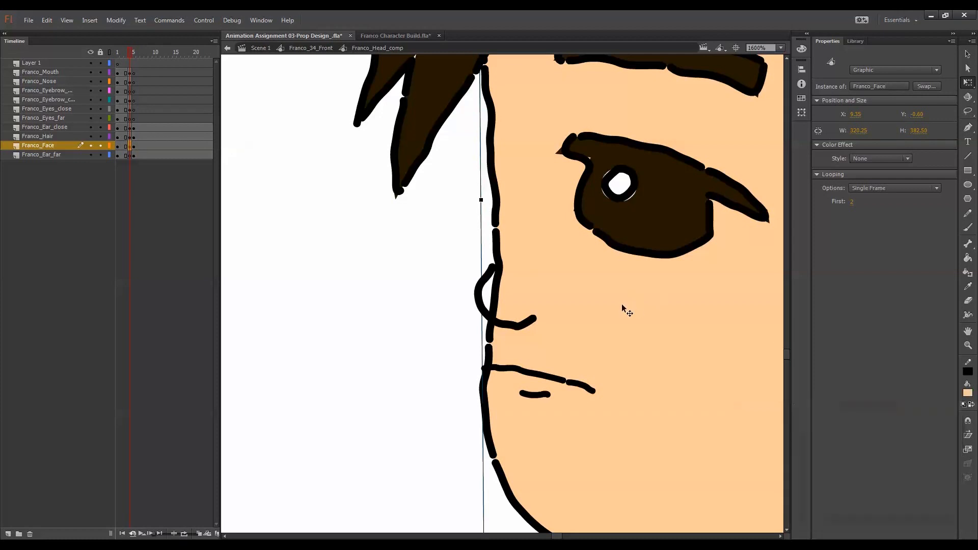
# Inside the nose symbol, draw a diagonal line closing the open outline and fill the enclosed area with the skin tone
pyautogui.doubleClick(496, 278)
pyautogui.click(968, 156)
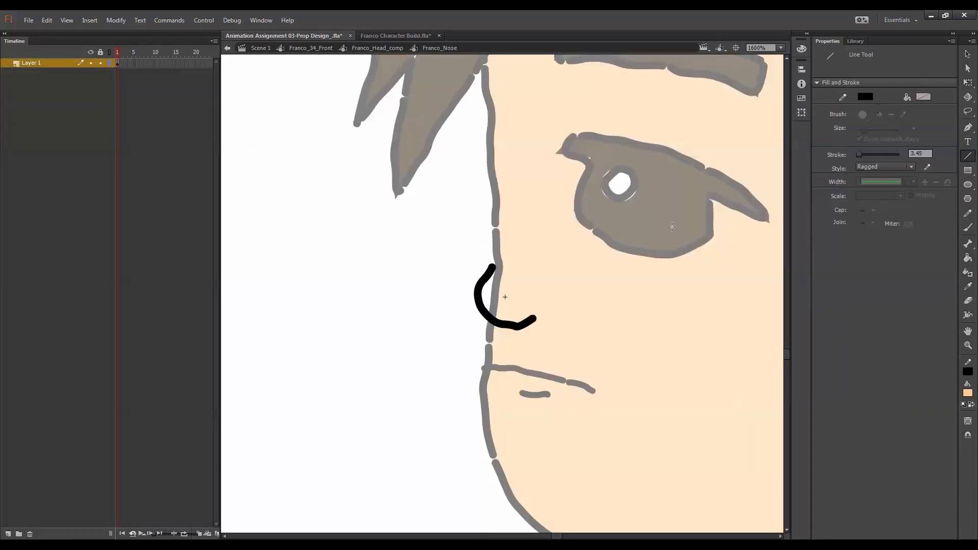
pyautogui.moveTo(480, 261)
pyautogui.mouseDown()
pyautogui.moveTo(552, 327)
pyautogui.moveTo(550, 345)
pyautogui.mouseUp()
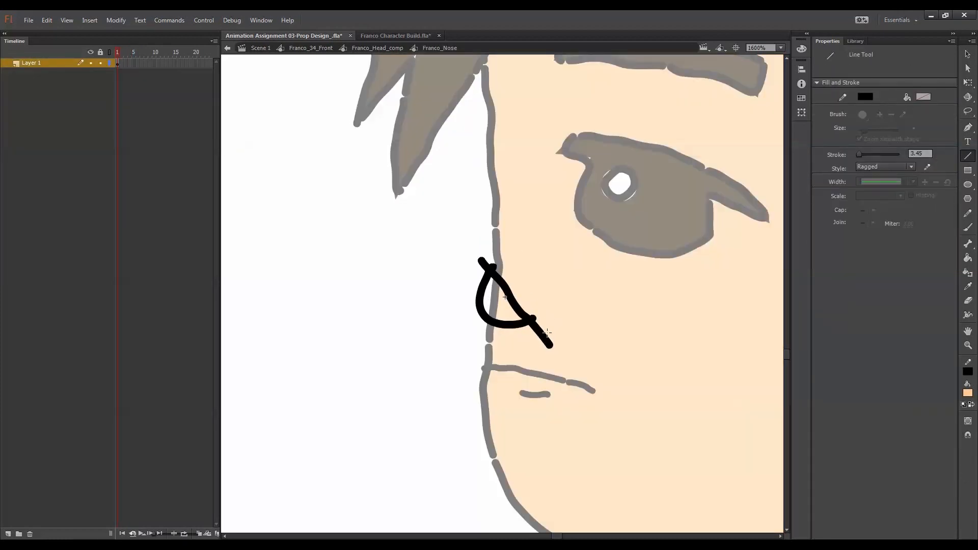
pyautogui.press('k')
pyautogui.click(509, 310)
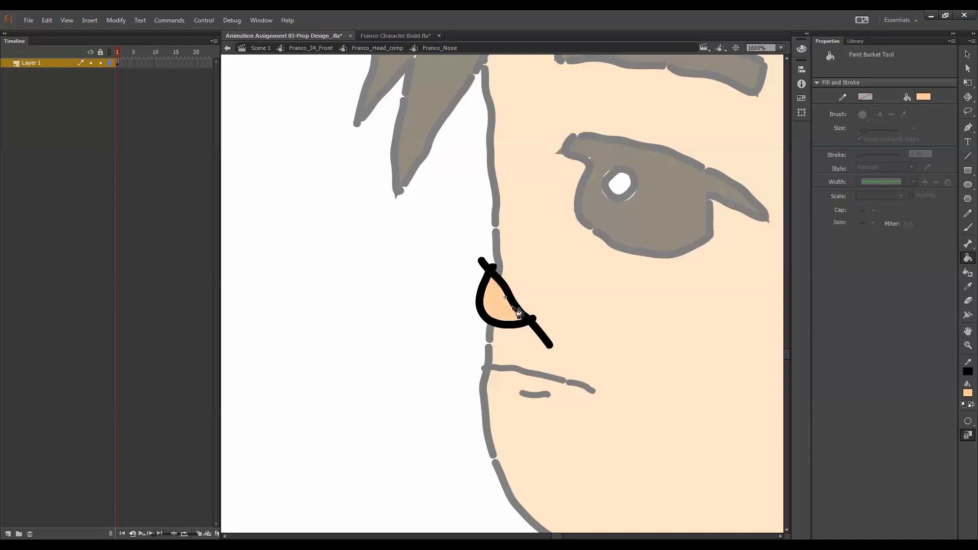
# Delete the diagonal closing line and its two overhanging ends, keeping the nose's curved outline and fill
pyautogui.press('q')
pyautogui.click(521, 311)
pyautogui.press('Delete')
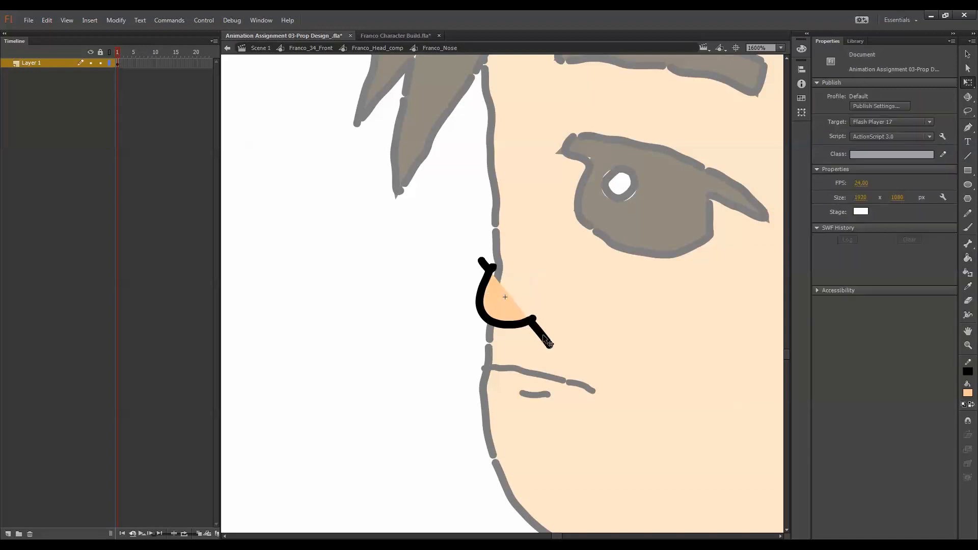
pyautogui.click(545, 340)
pyautogui.press('Delete')
pyautogui.click(485, 266)
pyautogui.press('Delete')
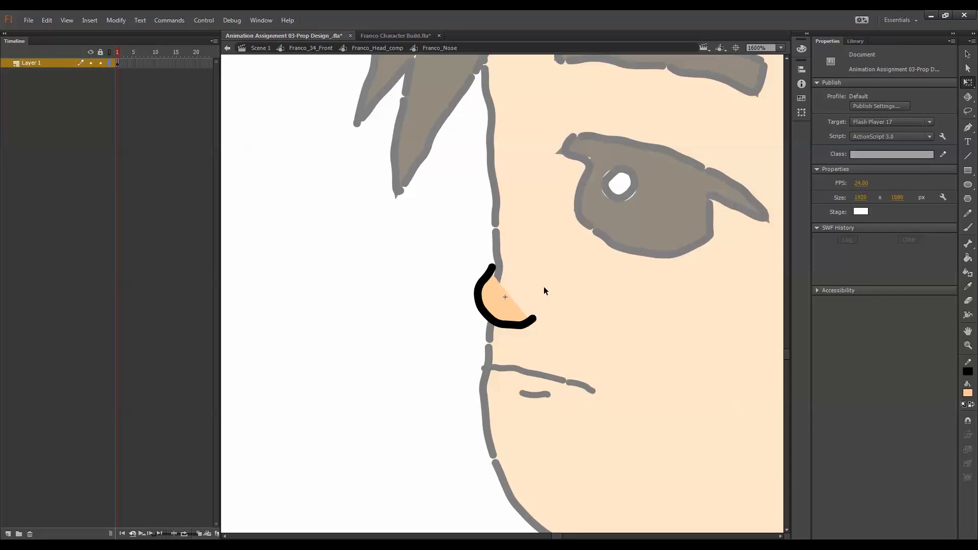
# Pull the upper end of the nose outline onto the face's edge line and return to the head symbol
pyautogui.moveTo(494, 267); pyautogui.dragTo(501, 269)
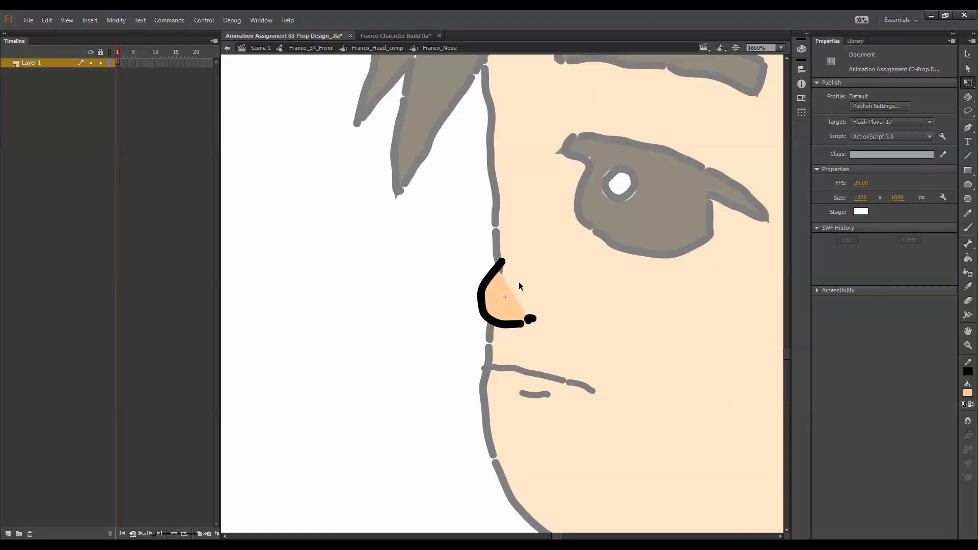
pyautogui.doubleClick(445, 313)
pyautogui.hotkey('ctrl', '-')
pyautogui.hotkey('ctrl', '-')
pyautogui.hotkey('ctrl', '-')
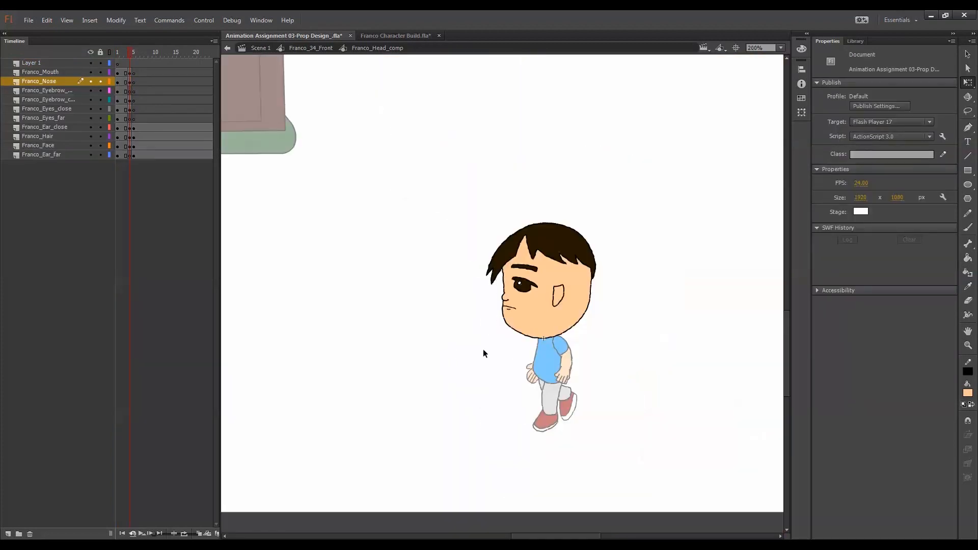
# Add a second keyframe inside the near ear symbol for its profile version and set the ear instance's first frame to 2
pyautogui.click(546, 294)
pyautogui.doubleClick(548, 293)
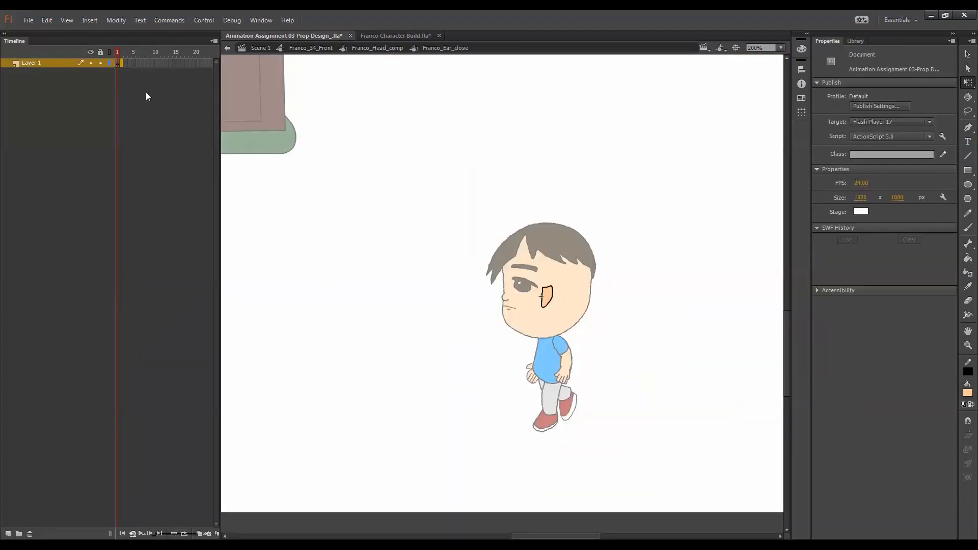
pyautogui.press('F6')
pyautogui.doubleClick(548, 298)
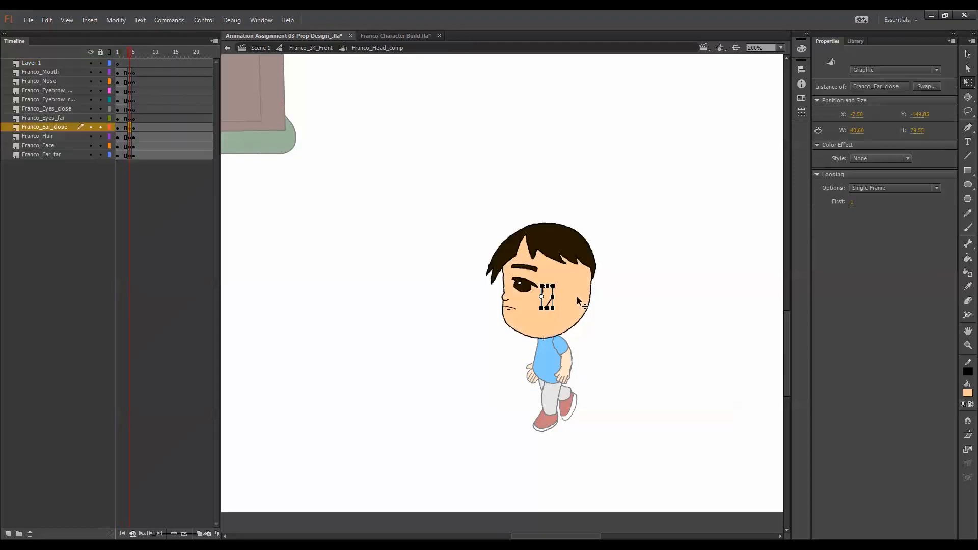
pyautogui.click(853, 202)
pyautogui.write('2')
pyautogui.press('Return')
# Move the near ear slightly toward the back of the head, comparing its placement with the neighbouring frame
pyautogui.click(615, 326)
pyautogui.press(',')
pyautogui.press('.')
pyautogui.moveTo(545, 295); pyautogui.dragTo(557, 295)
pyautogui.click(628, 305)
pyautogui.press(',')
pyautogui.press('.')
# Inside the hair symbol, shift the second keyframe to frame 3 and insert a new keyframe on frame 2
pyautogui.doubleClick(571, 258)
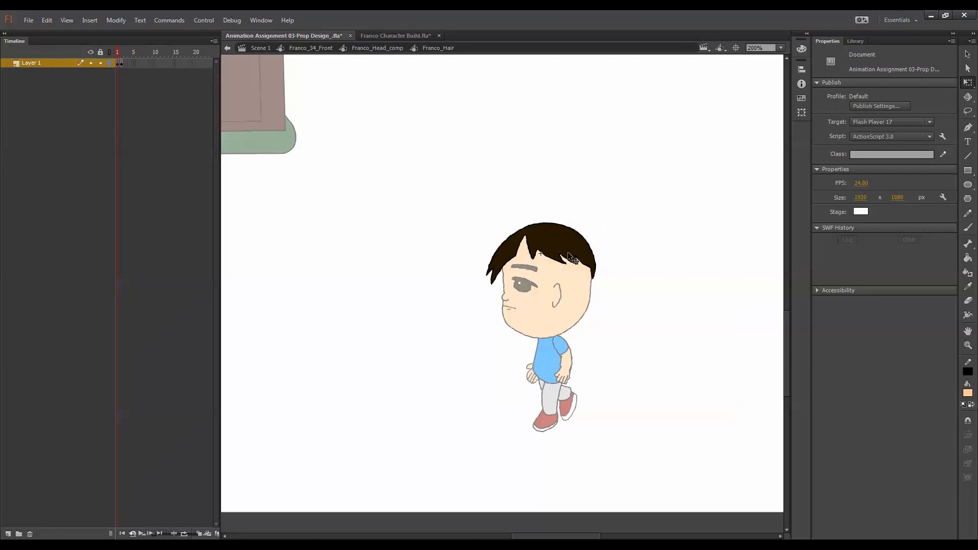
pyautogui.click(121, 64)
pyautogui.moveTo(121, 64); pyautogui.dragTo(125, 64)
pyautogui.click(122, 64)
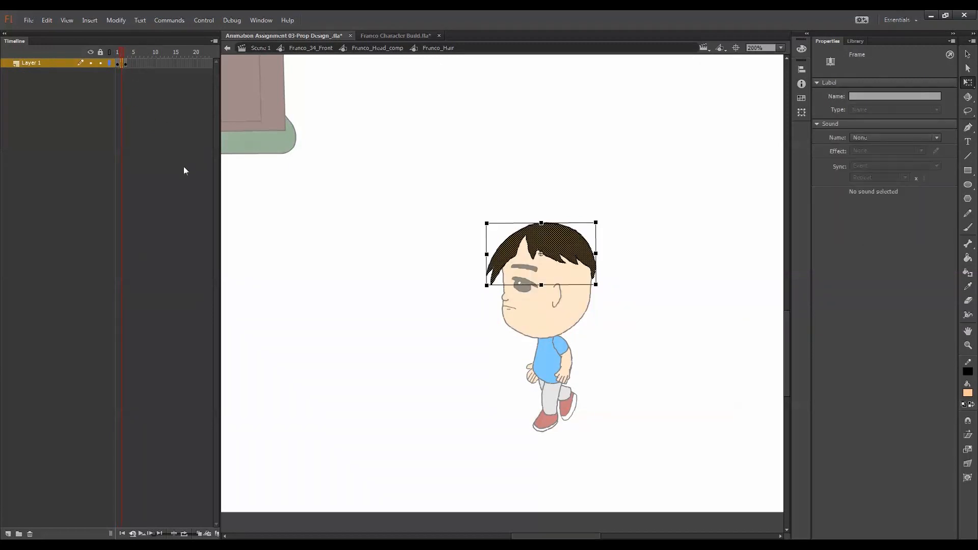
pyautogui.hotkey('ctrl', '=')
pyautogui.press('F6')
pyautogui.click(475, 342)
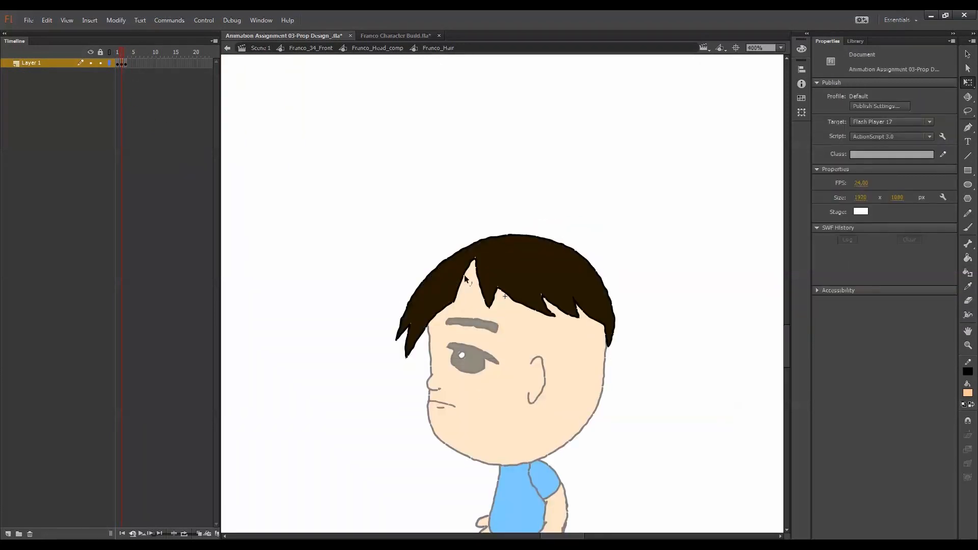
# Split the hair shape at the forehead parting and delete the section in front of it
pyautogui.moveTo(475, 261); pyautogui.dragTo(474, 236)
pyautogui.hotkey('ctrl', 'z')
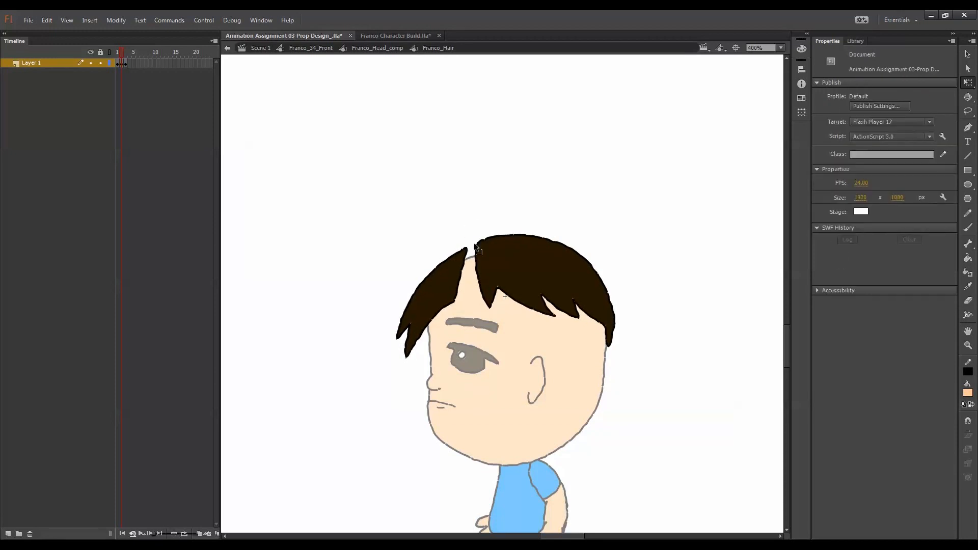
pyautogui.moveTo(333, 205); pyautogui.dragTo(471, 393)
pyautogui.press('Delete')
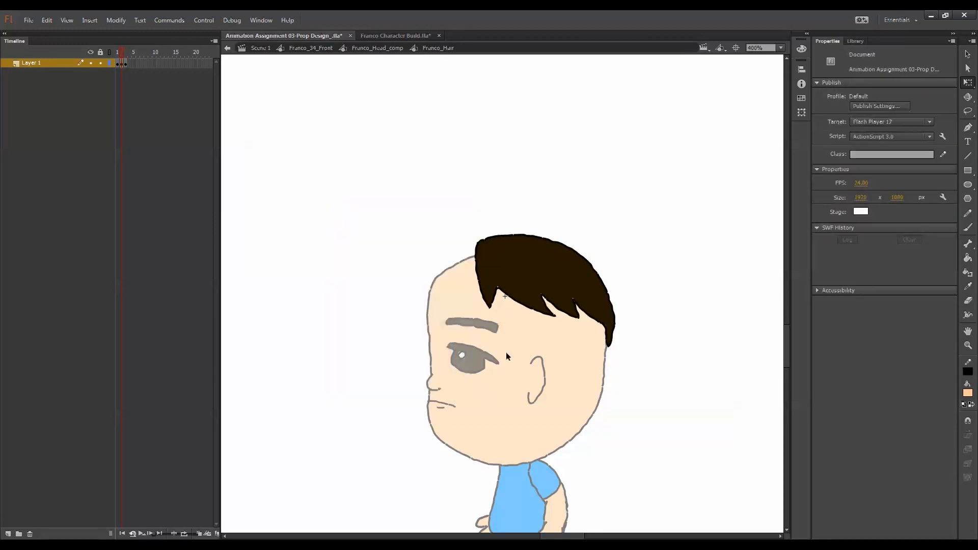
# Shift the anchor points of the hair's crown and fringe forward to the forehead, leaving the tip at the back in place
pyautogui.press('a')
pyautogui.moveTo(422, 215); pyautogui.dragTo(588, 375)
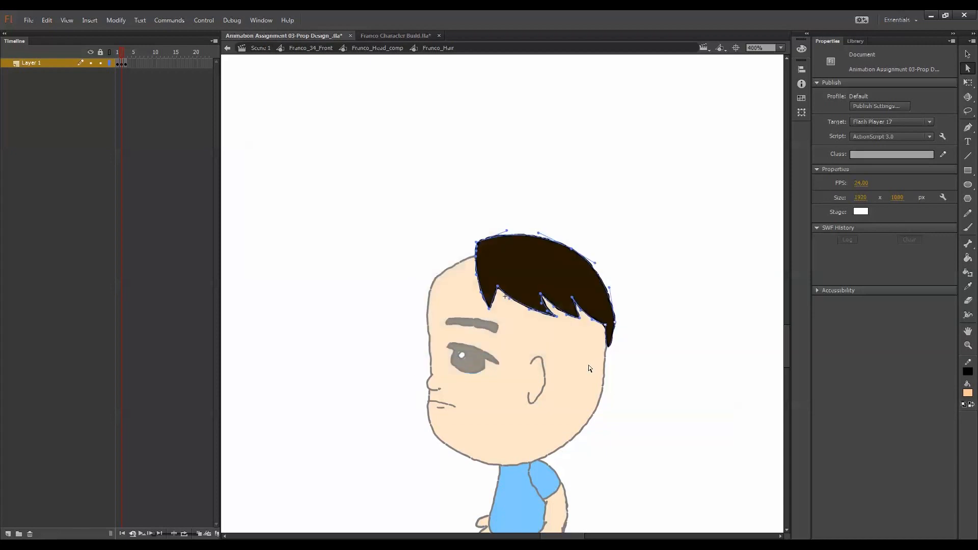
pyautogui.moveTo(551, 279); pyautogui.dragTo(506, 290)
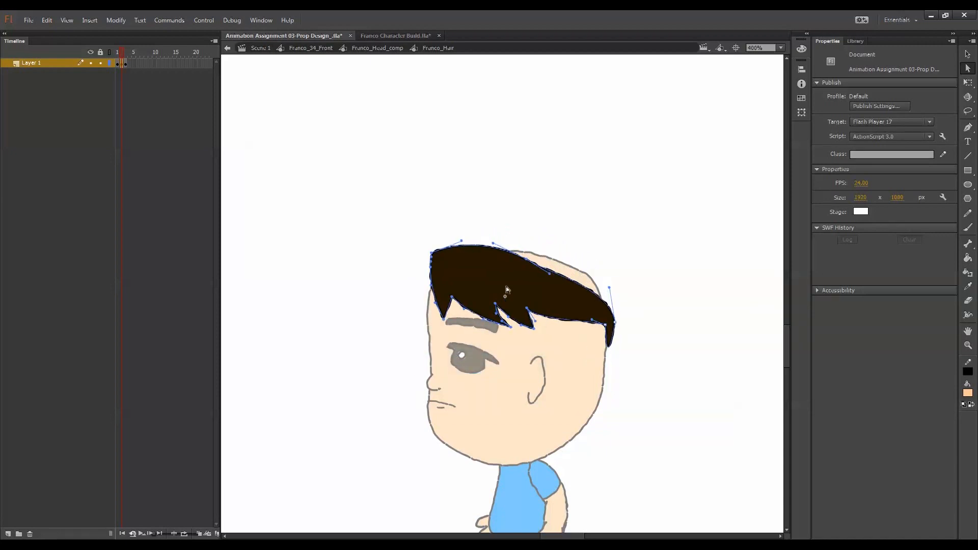
pyautogui.hotkey('shift', 'Left')
pyautogui.hotkey('shift', 'Right')
pyautogui.hotkey('shift', 'Right')
pyautogui.click(581, 258)
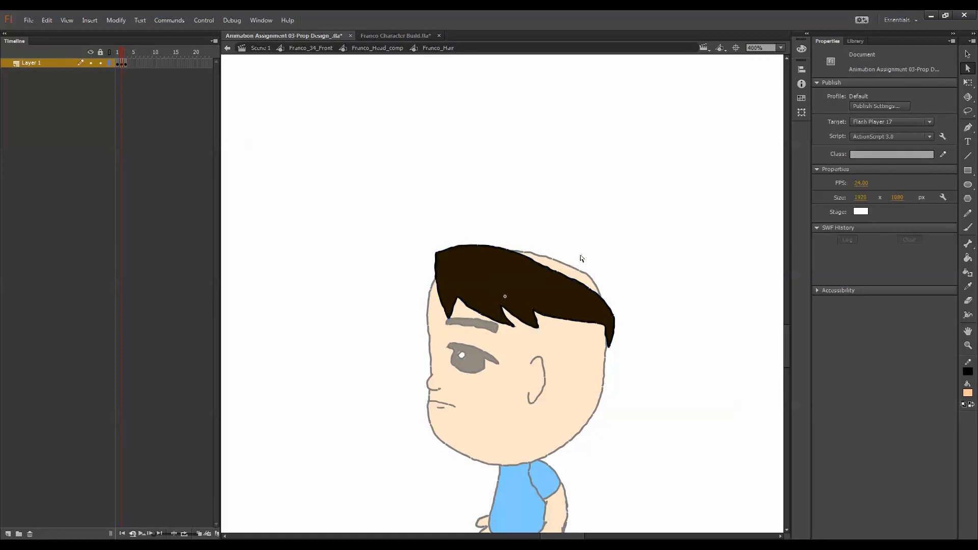
# Reshape the hair by raising the crown over the skull, extending the rear lock down behind the ear, and pulling the front tip past the forehead
pyautogui.moveTo(531, 259); pyautogui.dragTo(567, 248)
pyautogui.moveTo(605, 324); pyautogui.dragTo(567, 384)
pyautogui.moveTo(529, 333); pyautogui.dragTo(530, 330)
pyautogui.moveTo(449, 319); pyautogui.dragTo(419, 319)
# Delete the extra anchor point on the hair's front edge and round that edge outward with its curve handle
pyautogui.click(436, 267)
pyautogui.press('Delete')
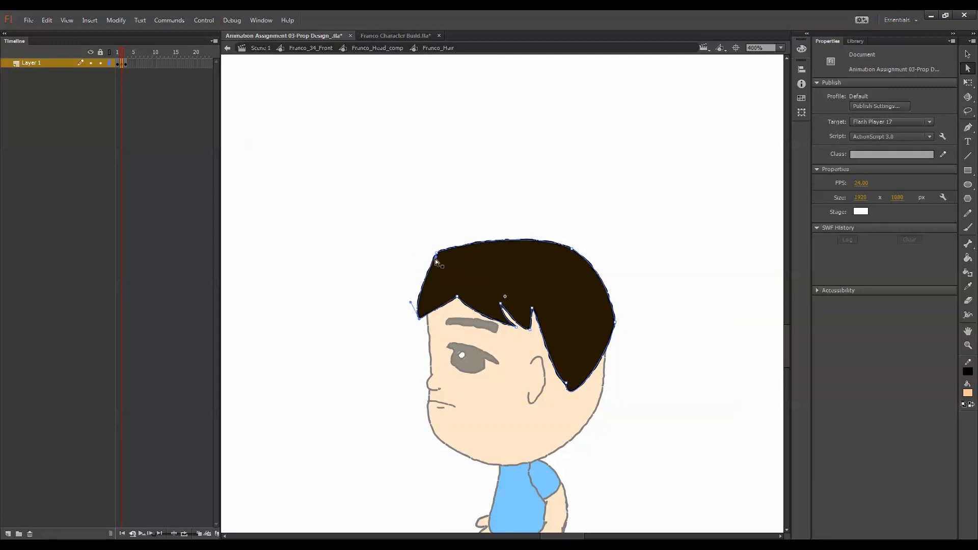
pyautogui.moveTo(435, 260); pyautogui.dragTo(411, 276)
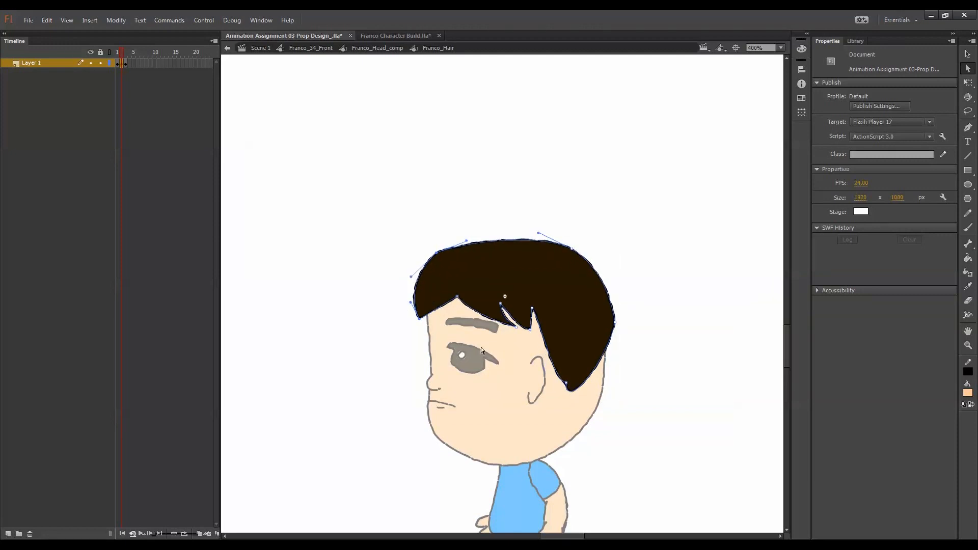
# Reshape the lower front edge of the side-view hair into jagged bangs above the eye and temple
pyautogui.moveTo(458, 297); pyautogui.dragTo(447, 301)
pyautogui.moveTo(516, 327); pyautogui.dragTo(479, 331)
pyautogui.moveTo(447, 301); pyautogui.dragTo(429, 300)
pyautogui.moveTo(480, 331); pyautogui.dragTo(445, 327)
pyautogui.moveTo(500, 304); pyautogui.dragTo(474, 302)
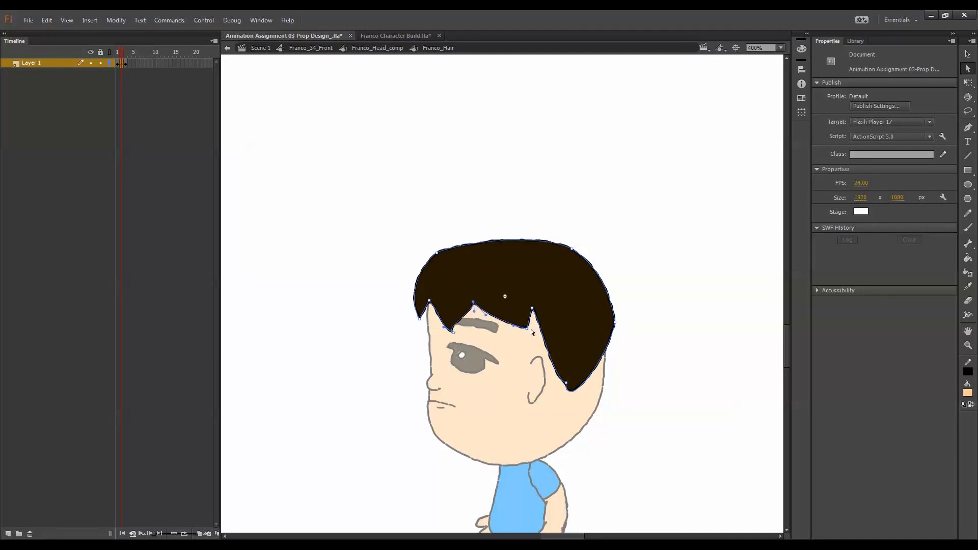
pyautogui.moveTo(526, 328); pyautogui.dragTo(508, 309)
# Extend the back of the side-view hair down behind the ear to the nape and return to the head symbol
pyautogui.moveTo(566, 383); pyautogui.dragTo(583, 403)
pyautogui.press('q')
pyautogui.moveTo(595, 361); pyautogui.dragTo(605, 402)
pyautogui.moveTo(607, 373); pyautogui.dragTo(620, 368)
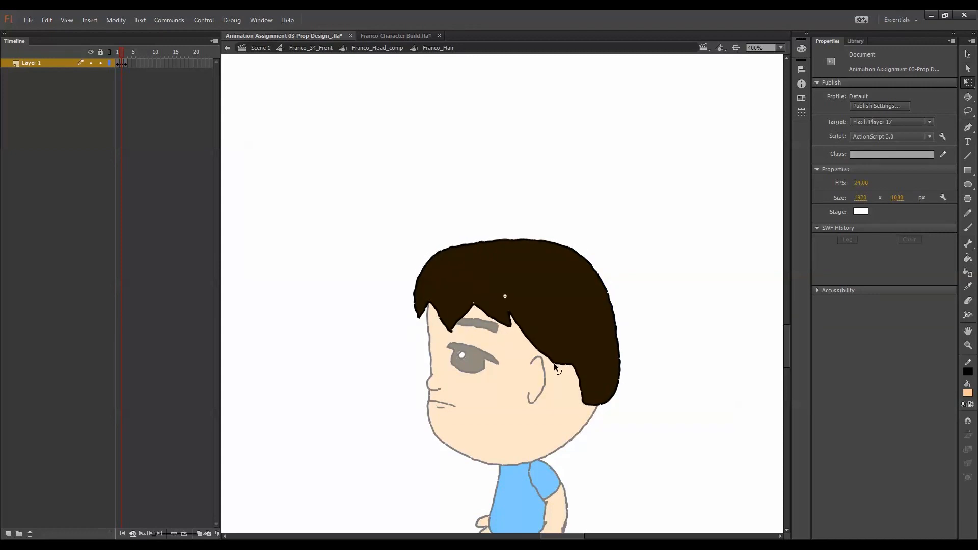
pyautogui.moveTo(549, 362)
pyautogui.mouseDown()
pyautogui.moveTo(530, 359)
pyautogui.moveTo(563, 382)
pyautogui.moveTo(554, 403)
pyautogui.moveTo(543, 367)
pyautogui.mouseUp()
pyautogui.moveTo(573, 398); pyautogui.dragTo(585, 424)
pyautogui.doubleClick(604, 435)
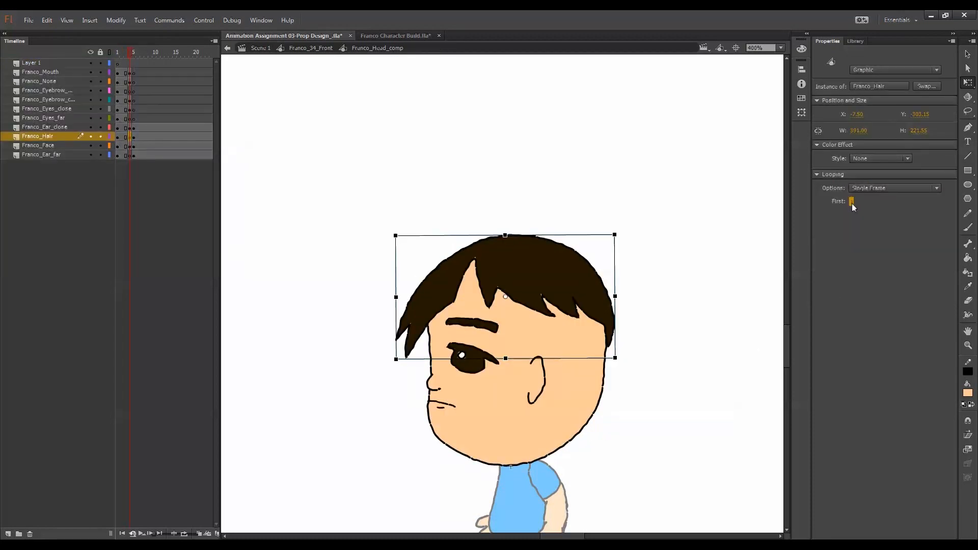
# Set the side-view head's hair instance to display frame 2 of the hair symbol
pyautogui.click(853, 204)
pyautogui.write('2')
pyautogui.press('Return')
pyautogui.click(690, 332)
# On frame 5 of the head symbol, set the hair instance's first frame to 3
pyautogui.press('.')
pyautogui.click(601, 337)
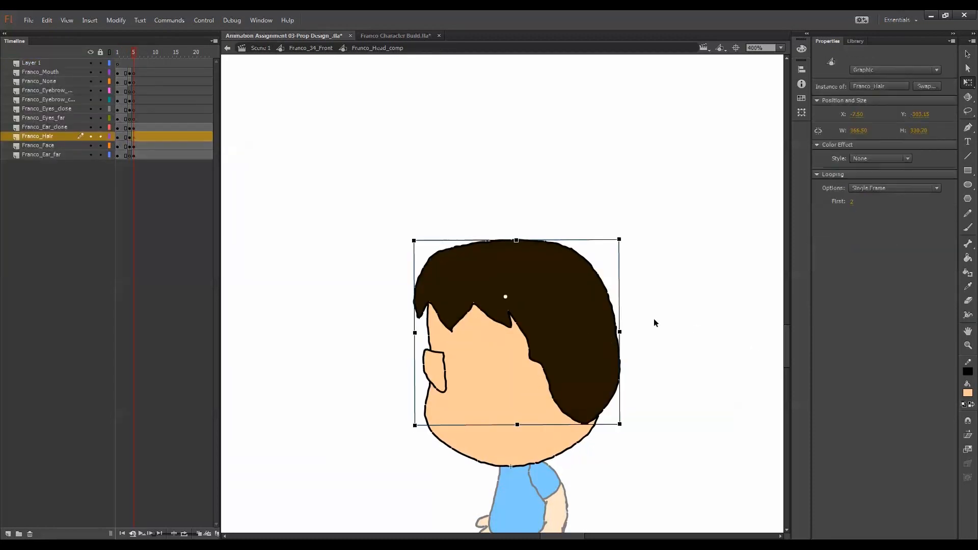
pyautogui.click(852, 202)
pyautogui.write('3')
pyautogui.press('Return')
pyautogui.click(605, 400)
# Return to the Franco_34_Front symbol and check the full character's poses frame by frame
pyautogui.doubleClick(647, 358)
pyautogui.press('.')
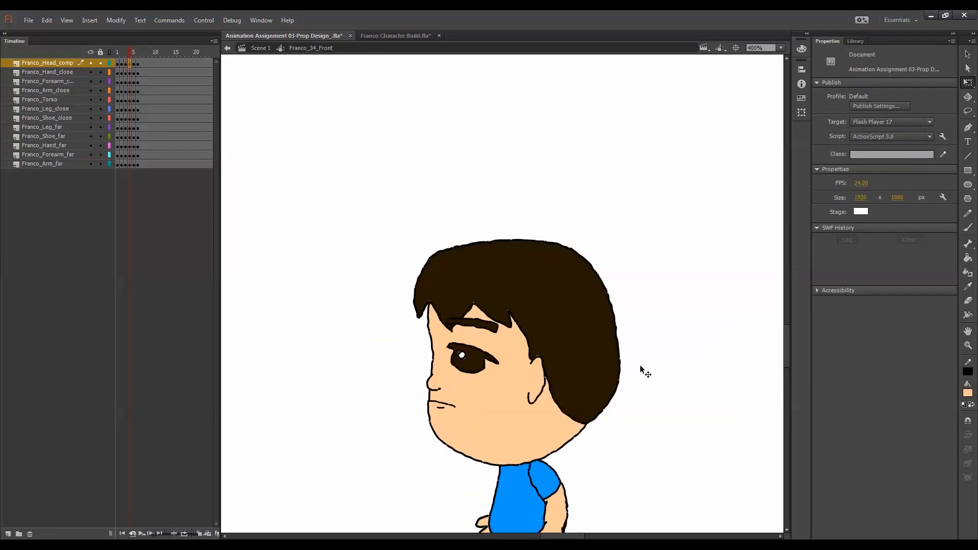
pyautogui.press('.')
pyautogui.hotkey('ctrl', '-')
pyautogui.click(625, 365)
pyautogui.press('.')
pyautogui.press('.')
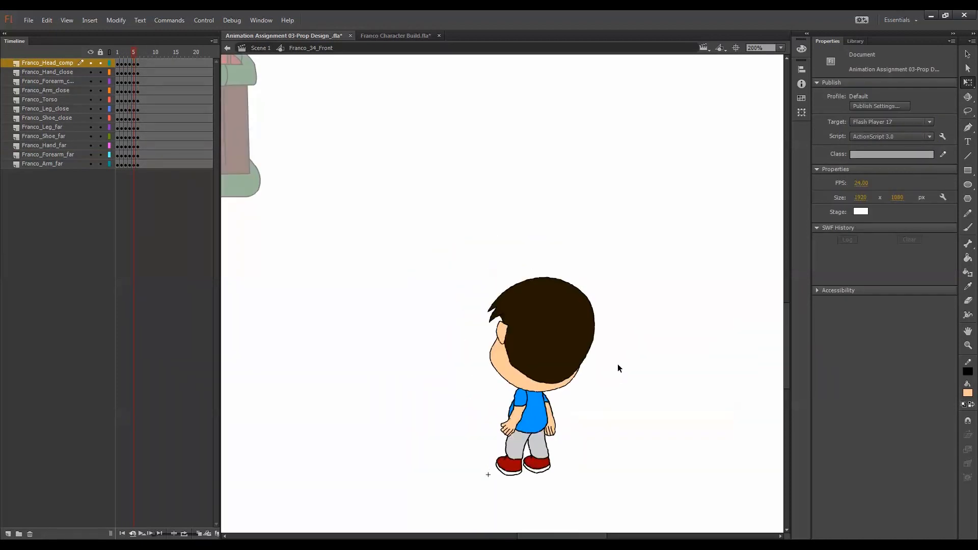
# Spread the pose keyframes on all body-part layers so they fall on frames 1, 8, 10, 12, 14 and 20
pyautogui.moveTo(141, 52); pyautogui.dragTo(138, 163)
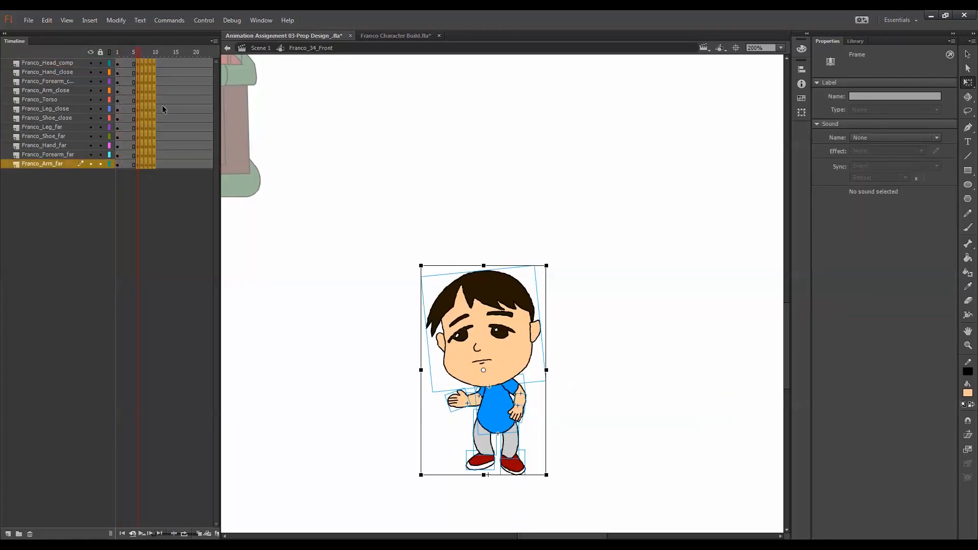
pyautogui.click(174, 72)
pyautogui.moveTo(155, 65); pyautogui.dragTo(138, 163)
pyautogui.moveTo(138, 163); pyautogui.dragTo(165, 167)
pyautogui.click(161, 163)
pyautogui.click(173, 73)
pyautogui.click(169, 144)
pyautogui.moveTo(170, 64); pyautogui.dragTo(194, 63)
pyautogui.click(175, 180)
pyautogui.moveTo(170, 63); pyautogui.dragTo(167, 136)
pyautogui.click(166, 54)
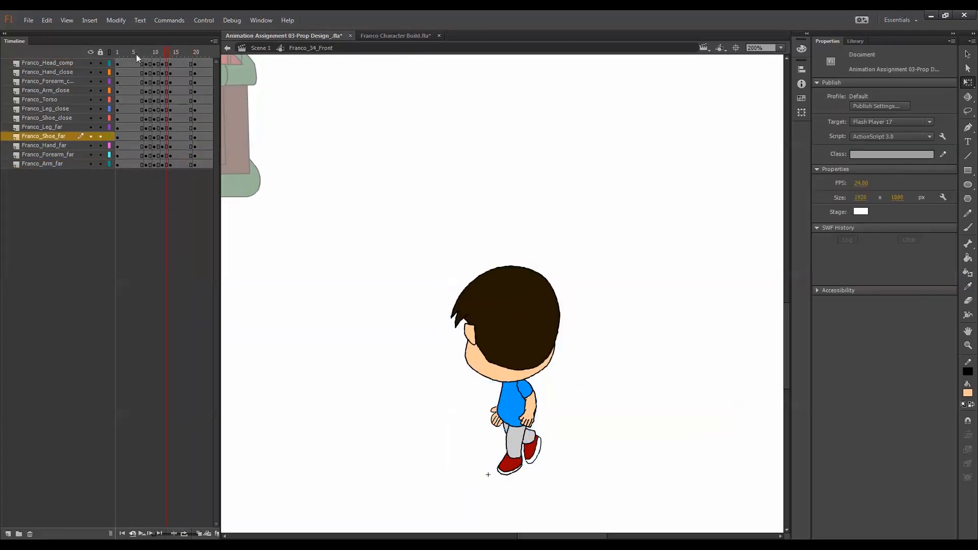
# Open the head symbol from the frame 8 pose for editing in a new window
pyautogui.moveTo(136, 54); pyautogui.dragTo(296, 203)
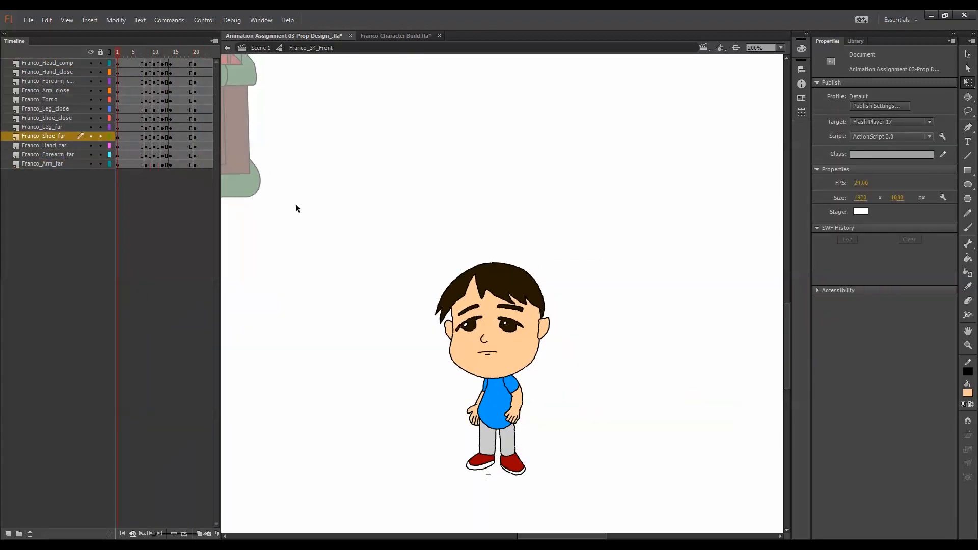
pyautogui.click(148, 53)
pyautogui.click(449, 324)
pyautogui.rightClick(465, 322)
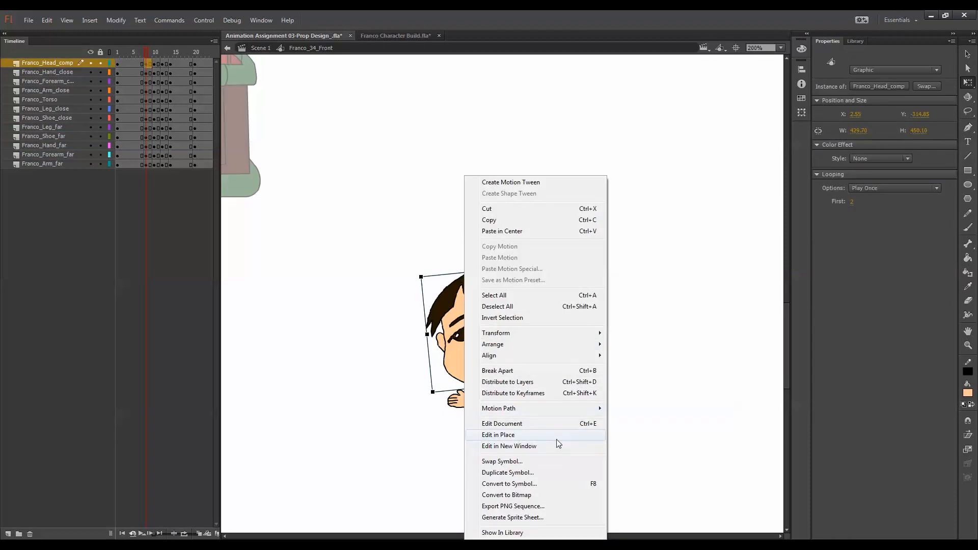
pyautogui.click(534, 447)
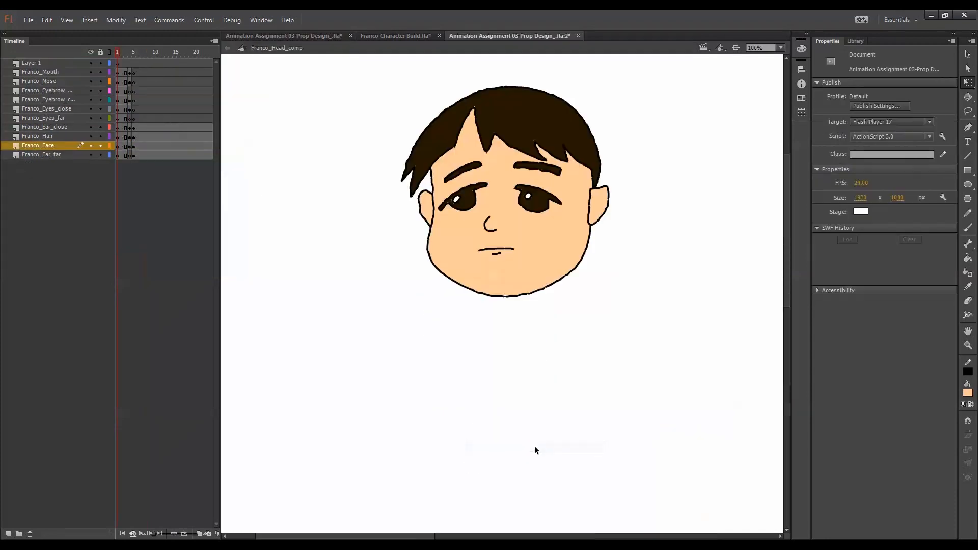
# Float the head symbol's window and resize it to sit below the timeline layers, beside the character
pyautogui.moveTo(542, 31); pyautogui.dragTo(677, 127)
pyautogui.moveTo(801, 123); pyautogui.dragTo(651, 64)
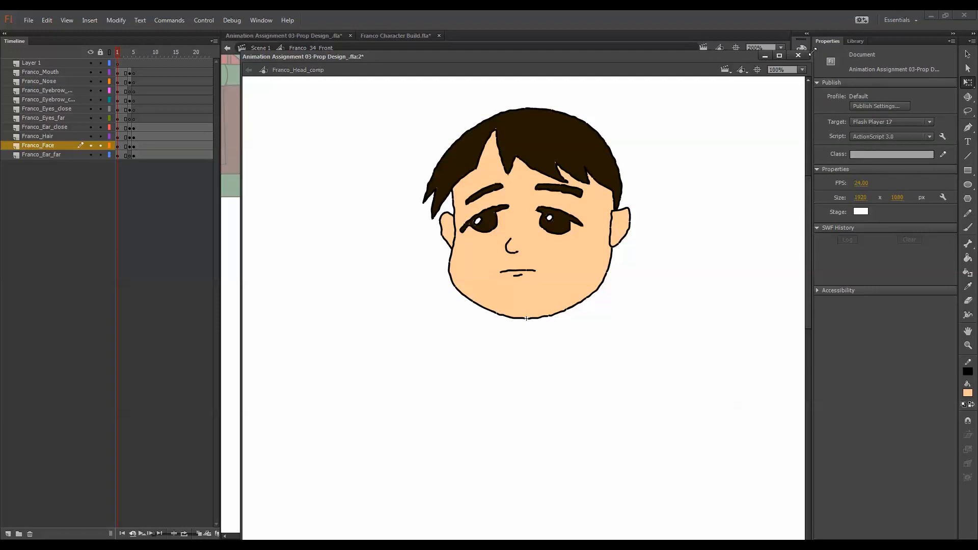
pyautogui.moveTo(812, 51); pyautogui.dragTo(520, 400)
pyautogui.moveTo(396, 405); pyautogui.dragTo(197, 235)
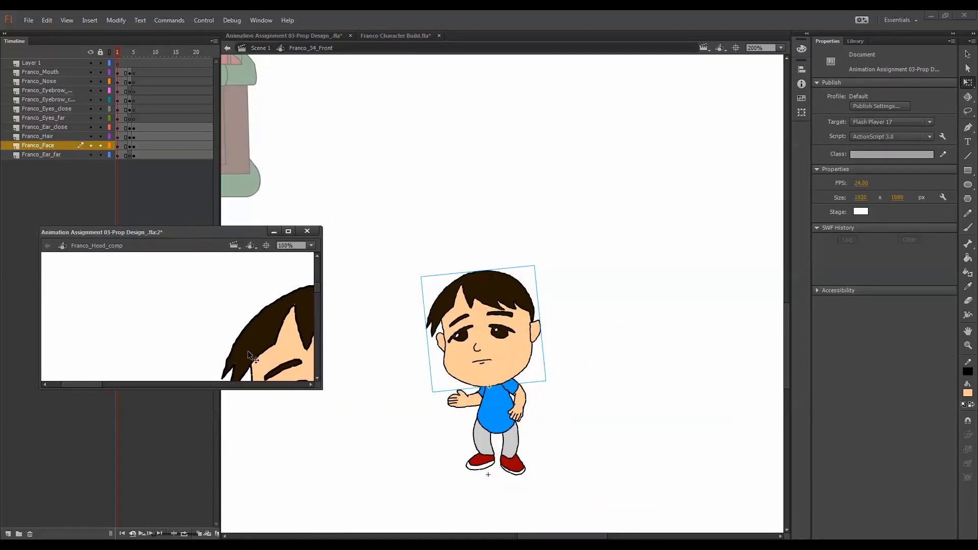
pyautogui.moveTo(322, 391); pyautogui.dragTo(330, 505)
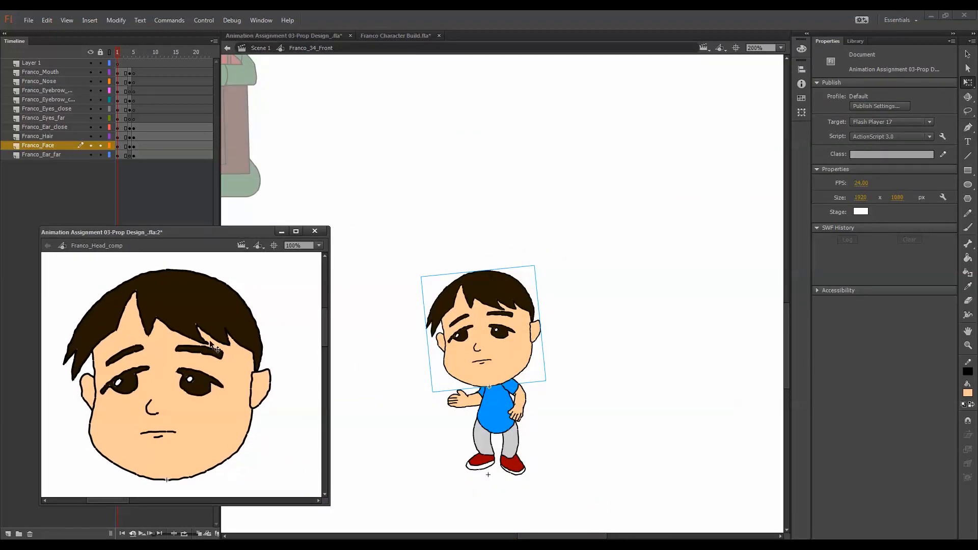
# Move the head symbol's side-view and back-view keyframes on all layers to frames 11 and 13
pyautogui.click(171, 345)
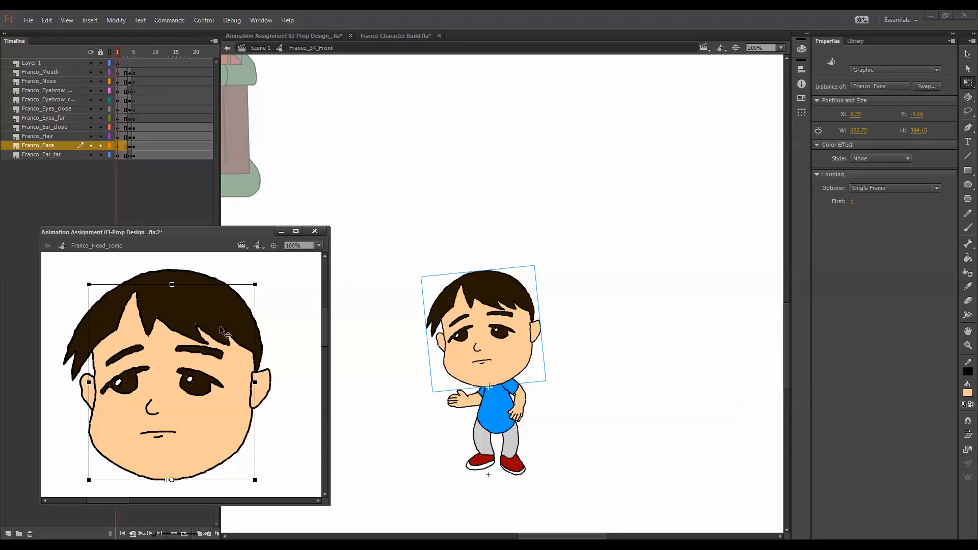
pyautogui.moveTo(130, 75); pyautogui.dragTo(163, 155)
pyautogui.click(170, 155)
pyautogui.moveTo(163, 76); pyautogui.dragTo(162, 157)
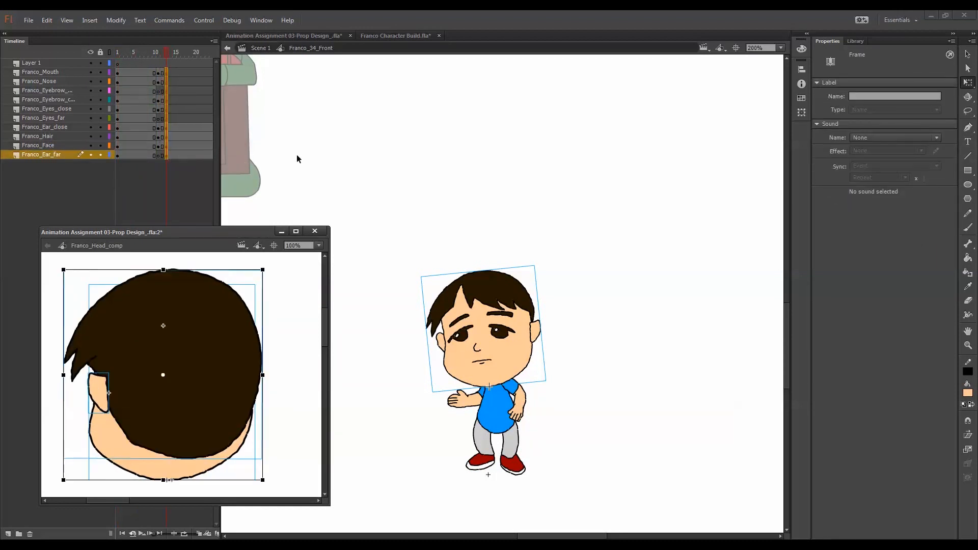
# Widen the timeline and shift all of the character's pose keyframes after frame 1 one frame later on every layer
pyautogui.click(327, 210)
pyautogui.click(468, 310)
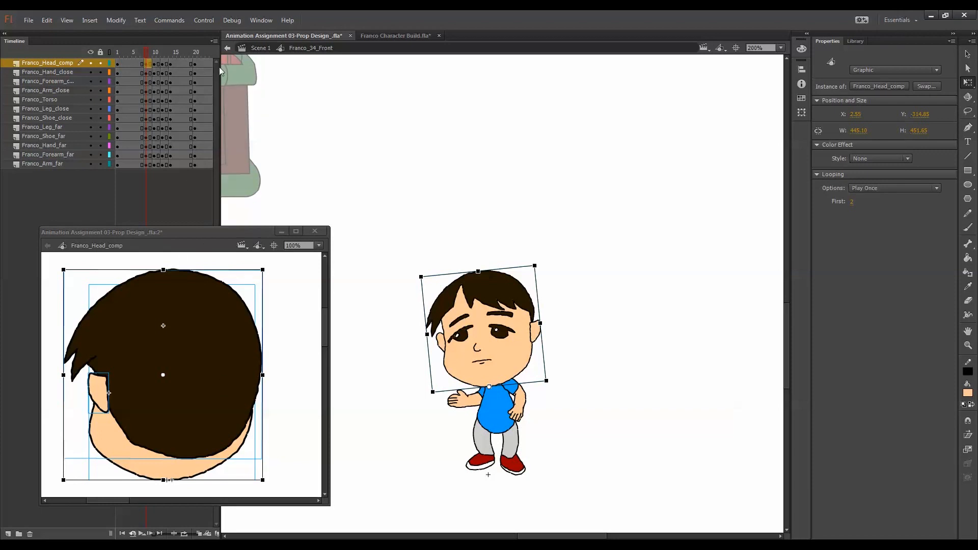
pyautogui.moveTo(220, 68); pyautogui.dragTo(275, 67)
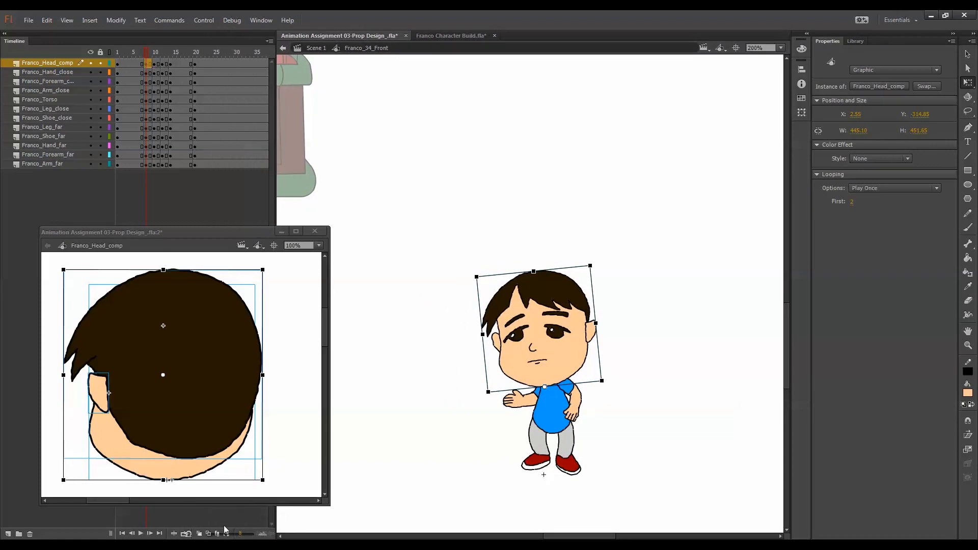
pyautogui.moveTo(198, 64); pyautogui.dragTo(147, 162)
pyautogui.click(169, 192)
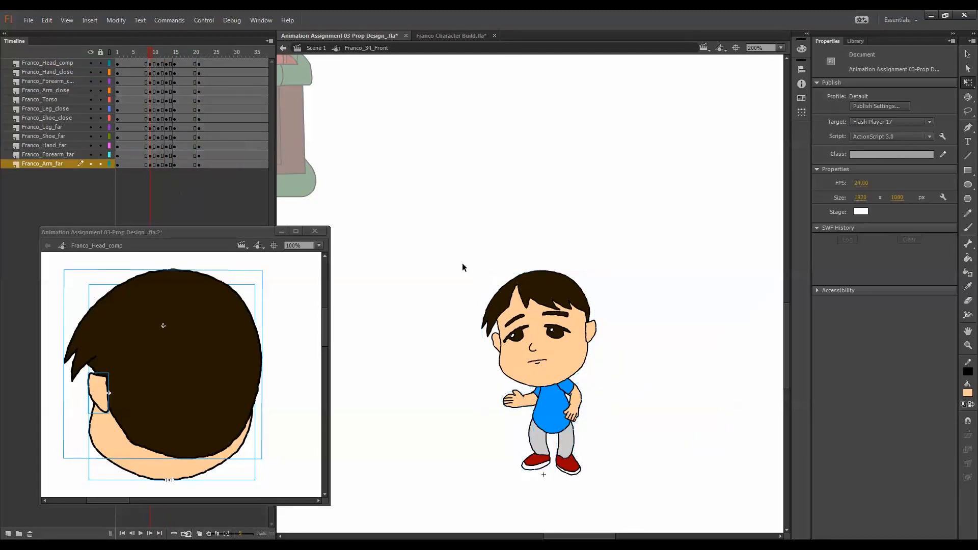
pyautogui.click(486, 311)
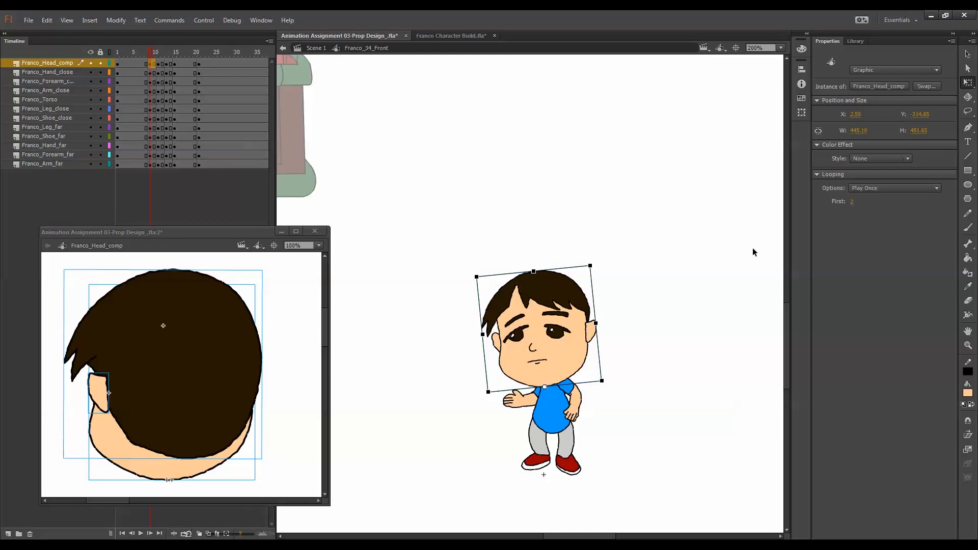
# Synchronize the symbols across all frames of the Franco_Head_comp layer
pyautogui.click(117, 52)
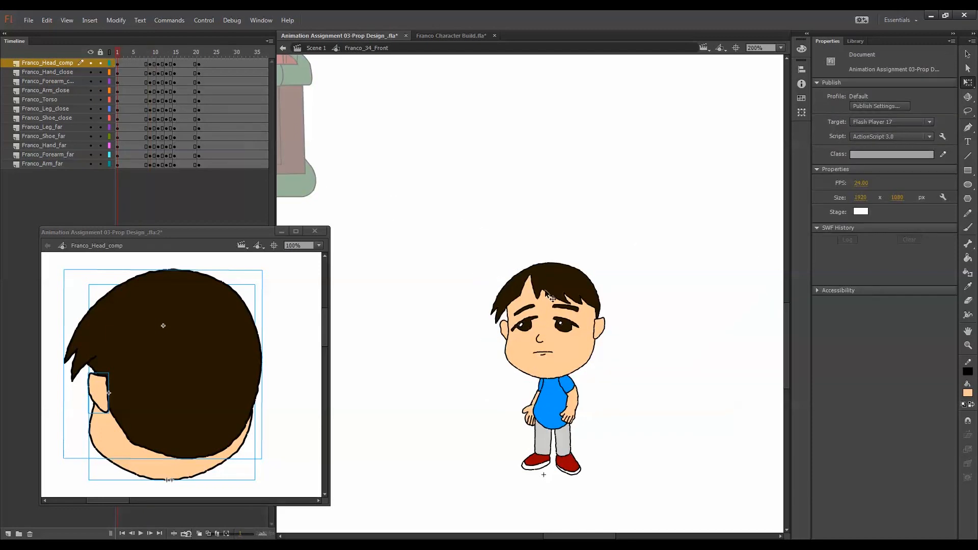
pyautogui.click(118, 64)
pyautogui.click(175, 63)
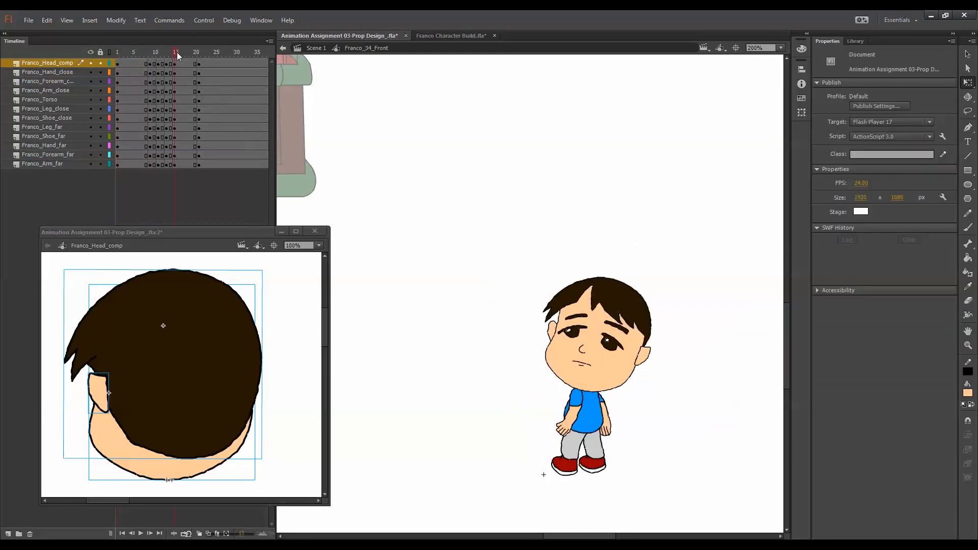
pyautogui.click(597, 305)
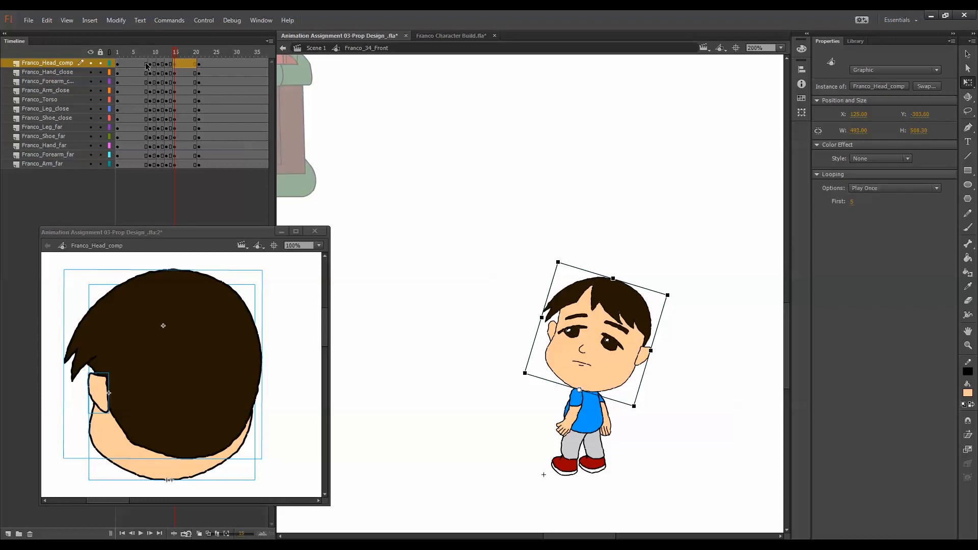
pyautogui.hotkey('shift', ',')
pyautogui.click(587, 307)
pyautogui.click(71, 64)
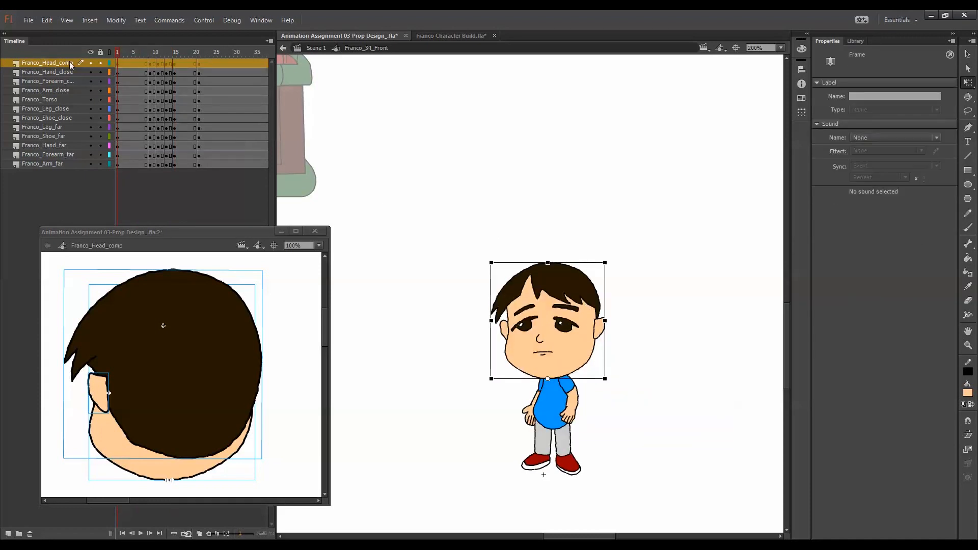
pyautogui.rightClick(129, 63)
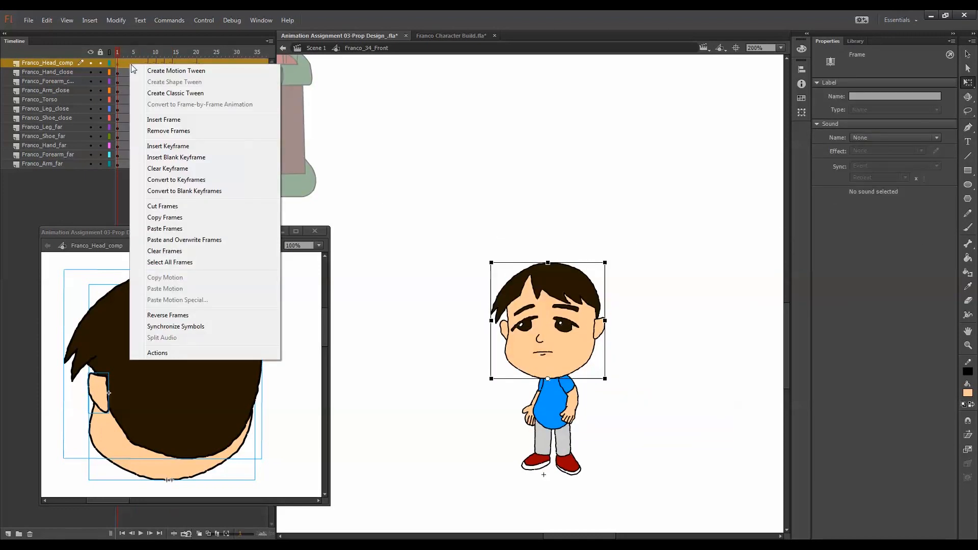
pyautogui.click(197, 327)
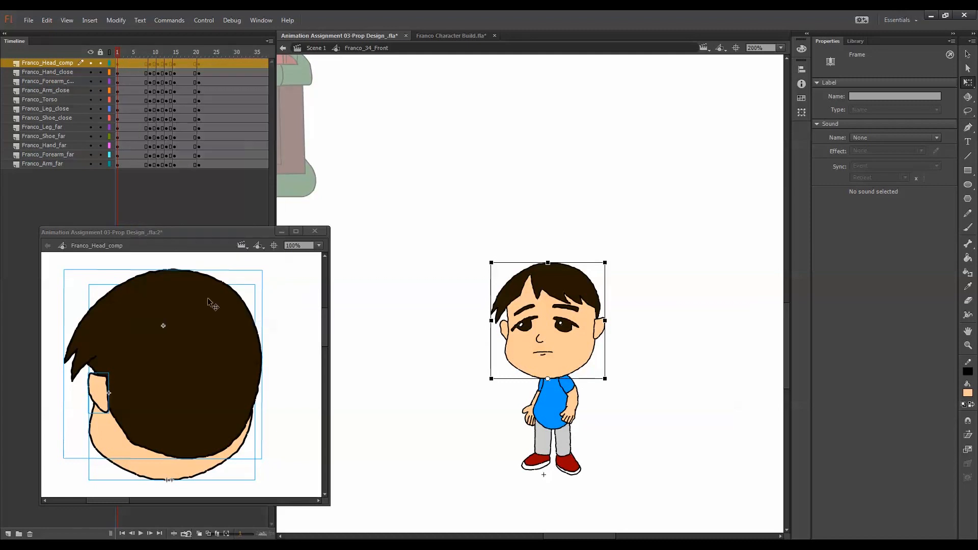
# Check the head instance's view and first-frame setting at frames 9 and 15
pyautogui.click(245, 200)
pyautogui.click(151, 72)
pyautogui.click(560, 320)
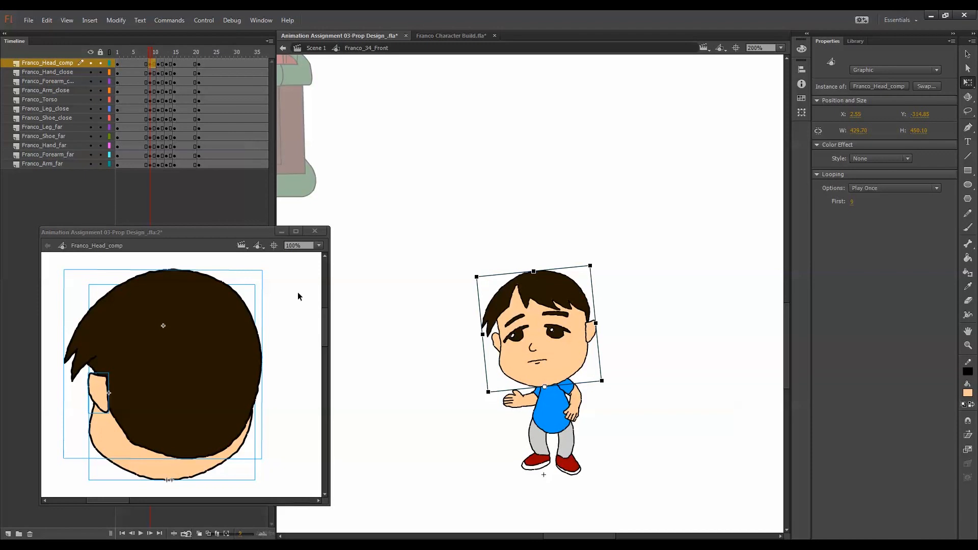
pyautogui.click(174, 63)
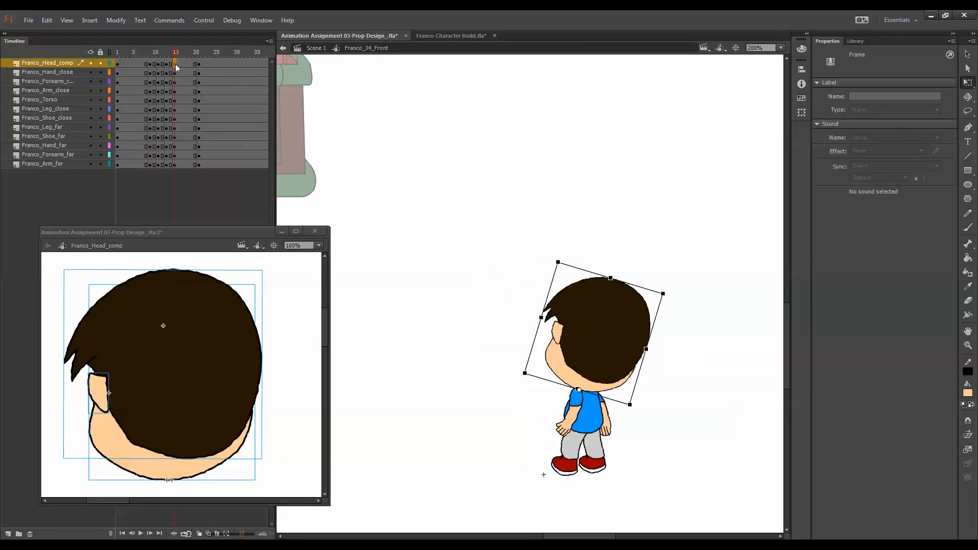
pyautogui.click(627, 322)
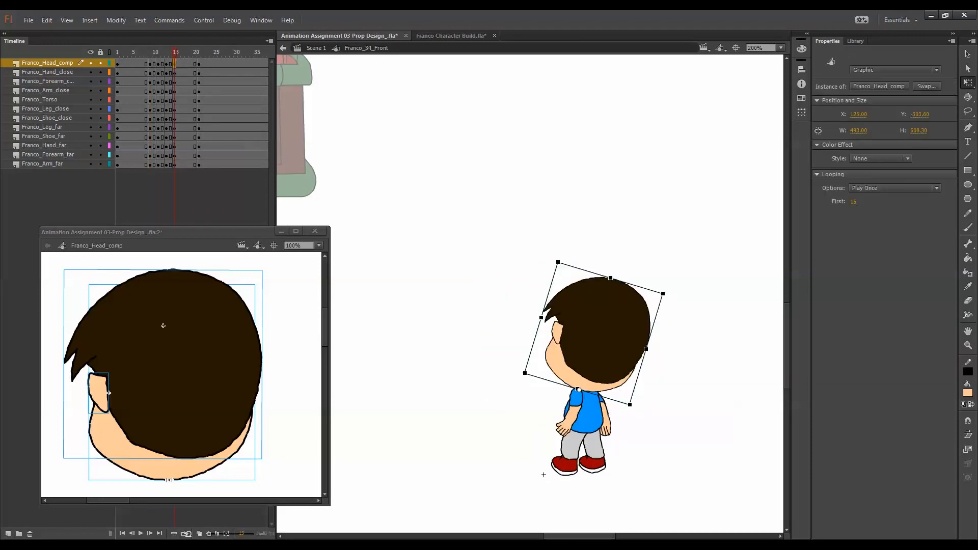
# Insert keyframes at frame 4 on all layers and create a classic tween with ease out up to frame 9
pyautogui.moveTo(173, 62); pyautogui.dragTo(130, 166)
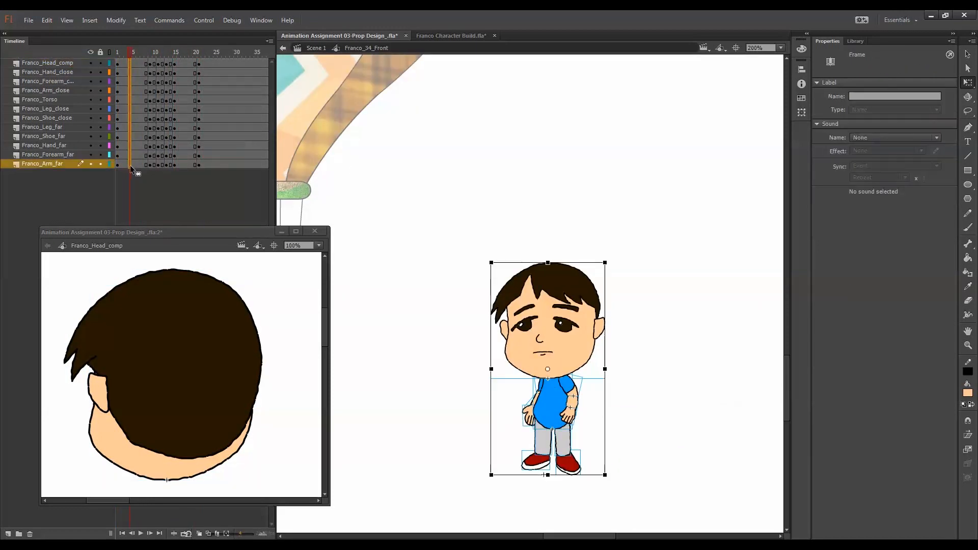
pyautogui.moveTo(129, 65); pyautogui.dragTo(139, 70)
pyautogui.rightClick(140, 160)
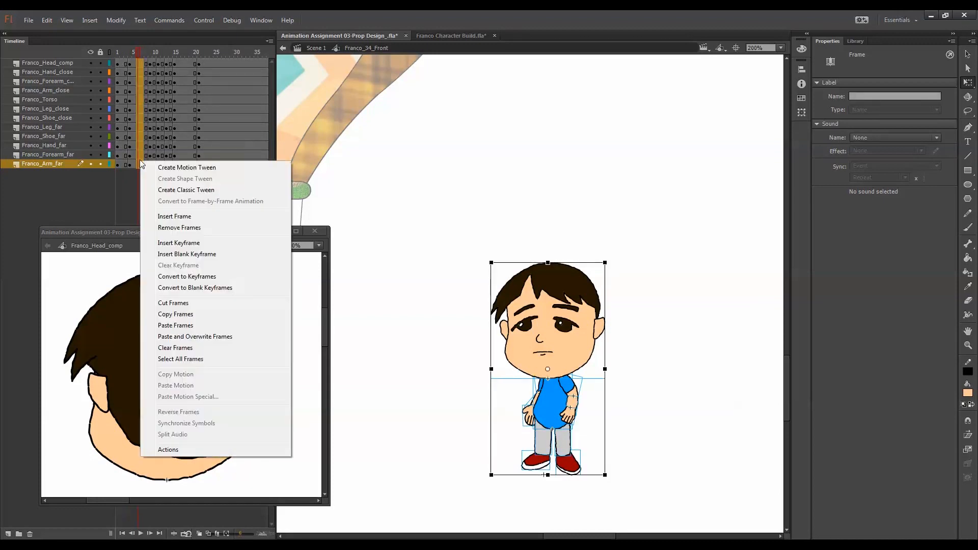
pyautogui.click(189, 190)
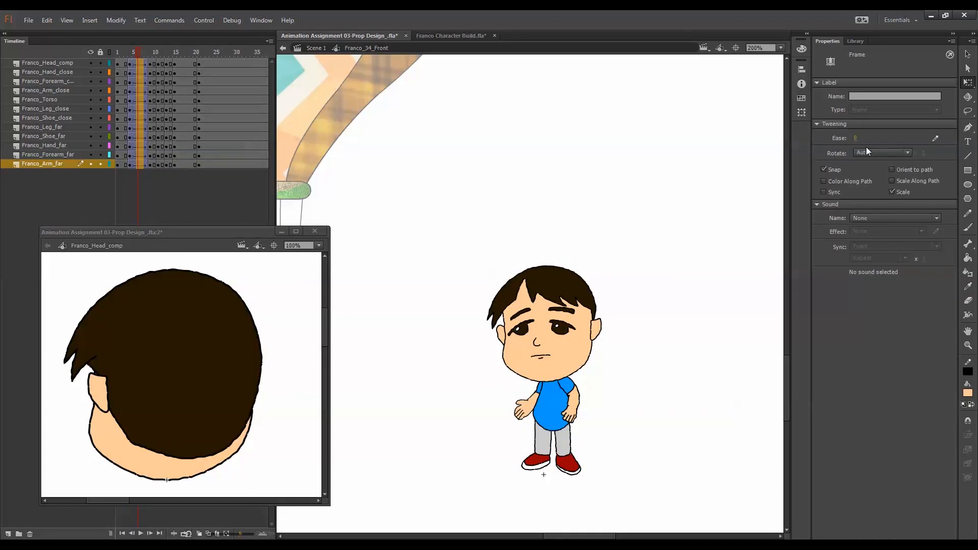
pyautogui.moveTo(856, 140); pyautogui.dragTo(919, 142)
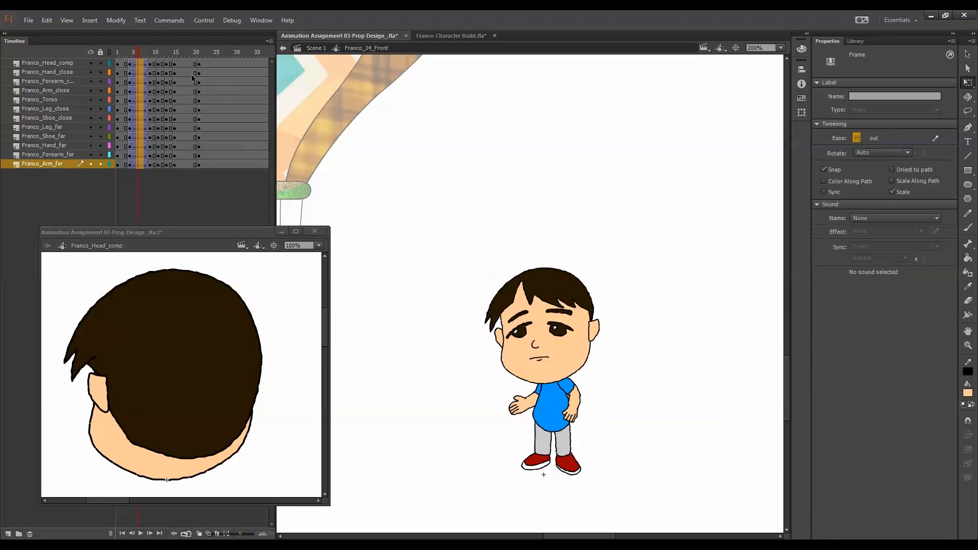
# Create a classic tween with ease out between frames 15 and 21 on all of the character's layers
pyautogui.moveTo(145, 53); pyautogui.dragTo(182, 163)
pyautogui.rightClick(183, 163)
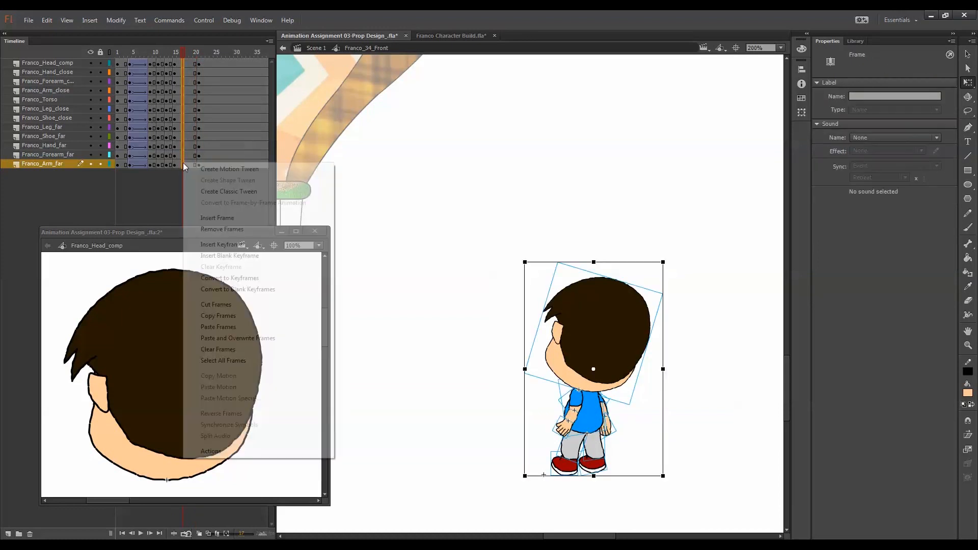
pyautogui.click(232, 192)
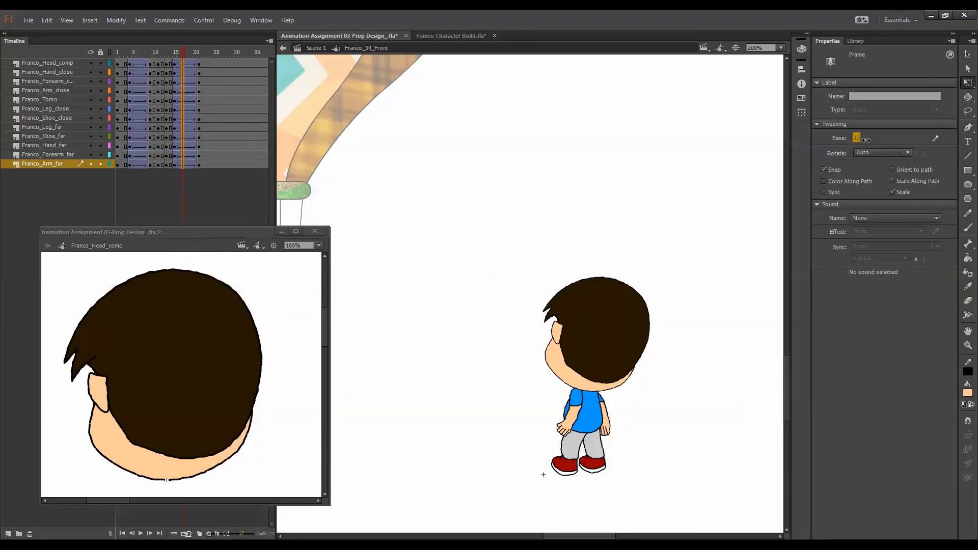
pyautogui.moveTo(855, 138); pyautogui.dragTo(891, 142)
# Insert a keyframe at frame 6 on the Franco_Leg_far layer and set the leg instance's first frame to 2
pyautogui.moveTo(133, 54); pyautogui.dragTo(149, 53)
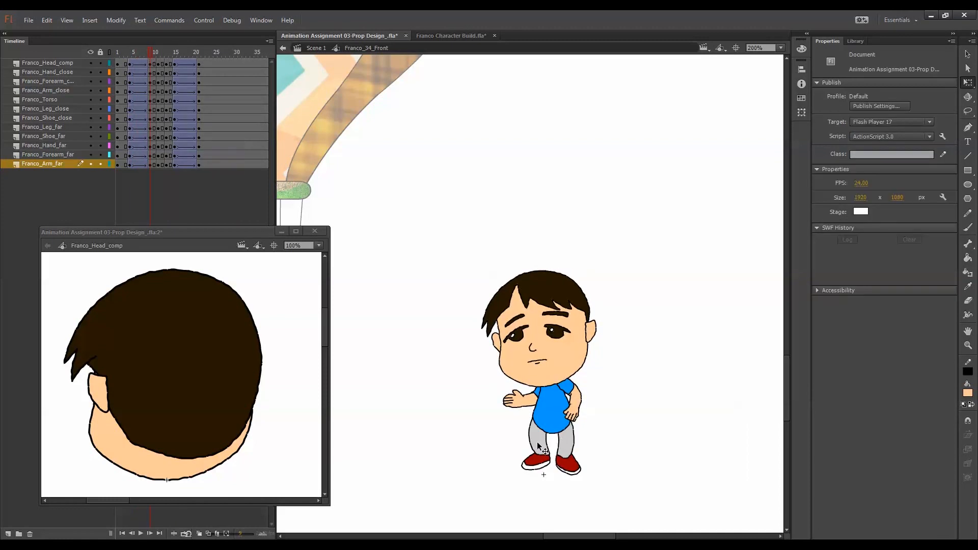
pyautogui.click(151, 127)
pyautogui.click(140, 127)
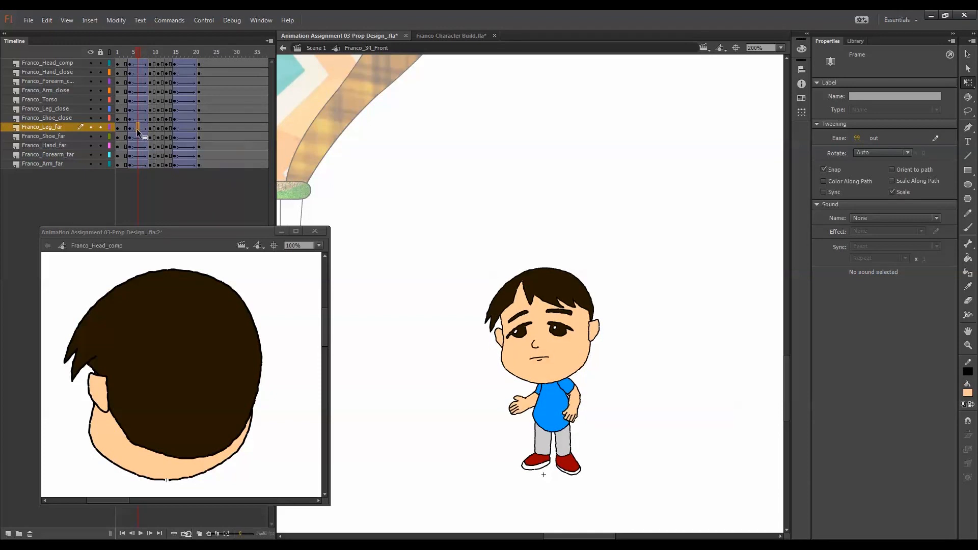
pyautogui.press('F6')
pyautogui.click(537, 442)
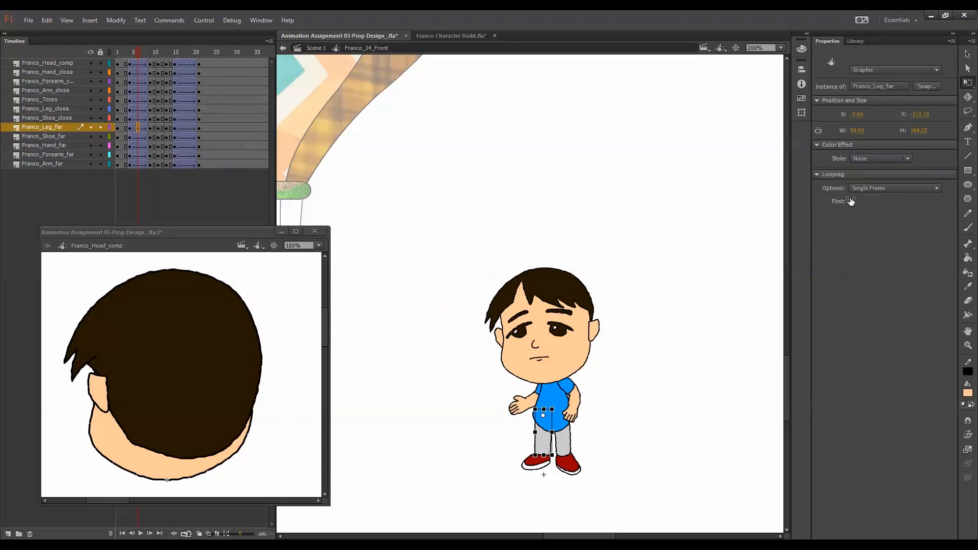
pyautogui.moveTo(851, 202); pyautogui.dragTo(884, 229)
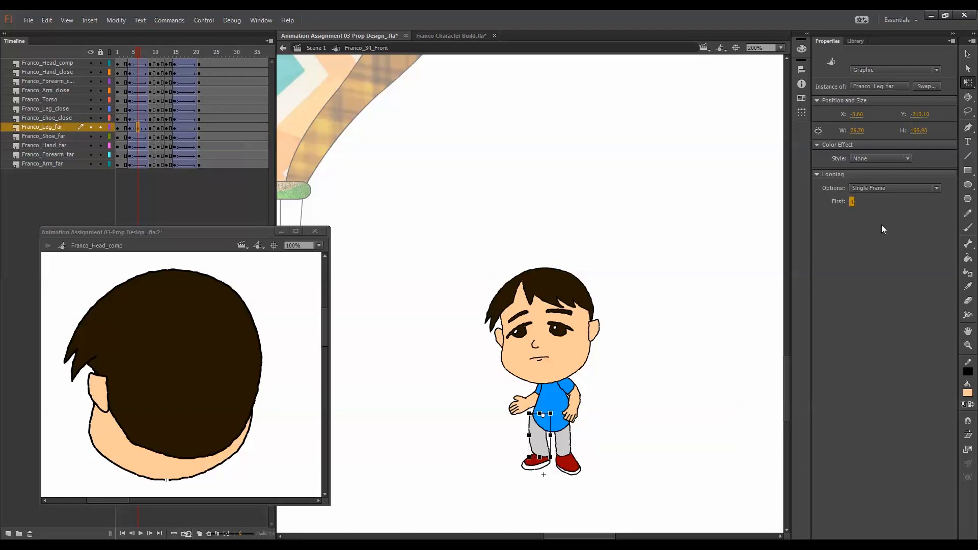
pyautogui.click(852, 202)
pyautogui.write('2')
pyautogui.press('Return')
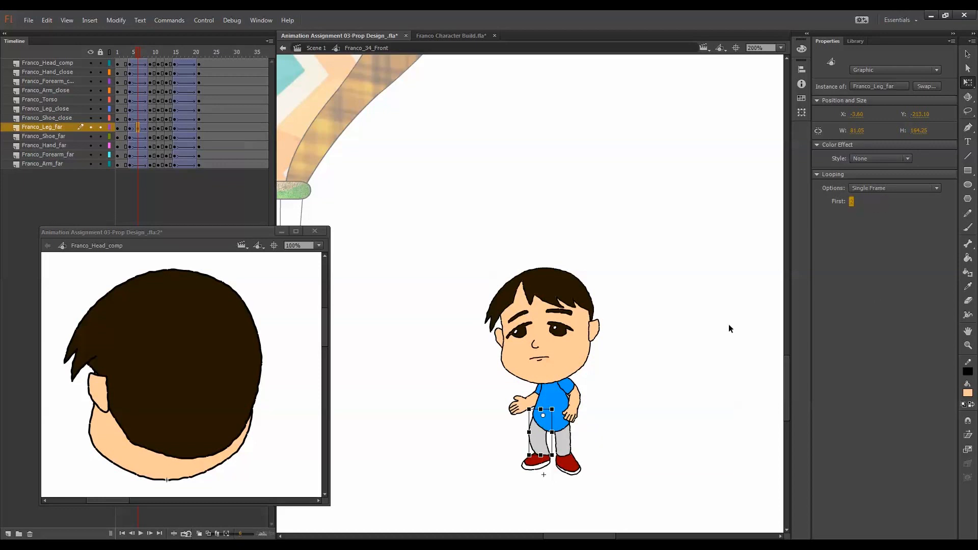
pyautogui.click(642, 367)
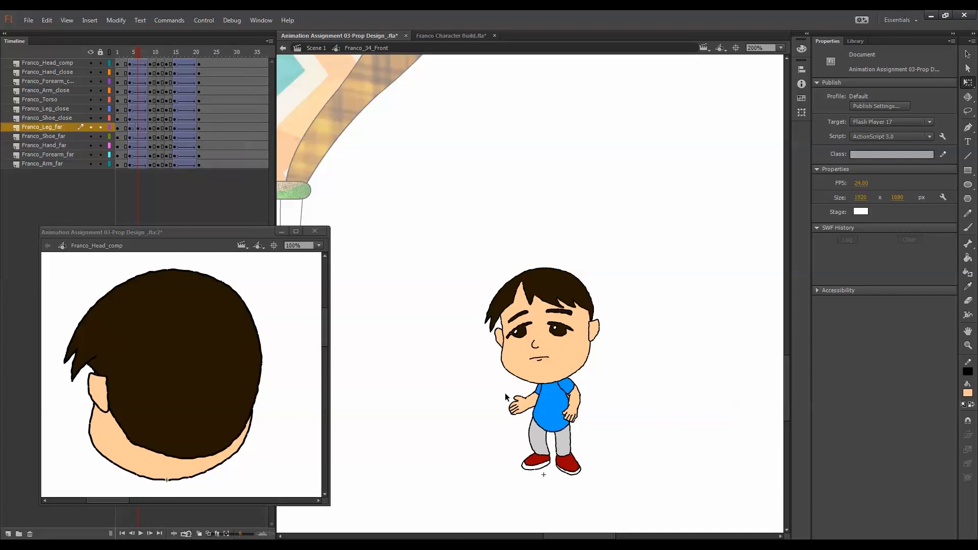
# Insert a keyframe at frame 5 on the Franco_Leg_far layer and rotate the far leg slightly about its ankle
pyautogui.click(134, 128)
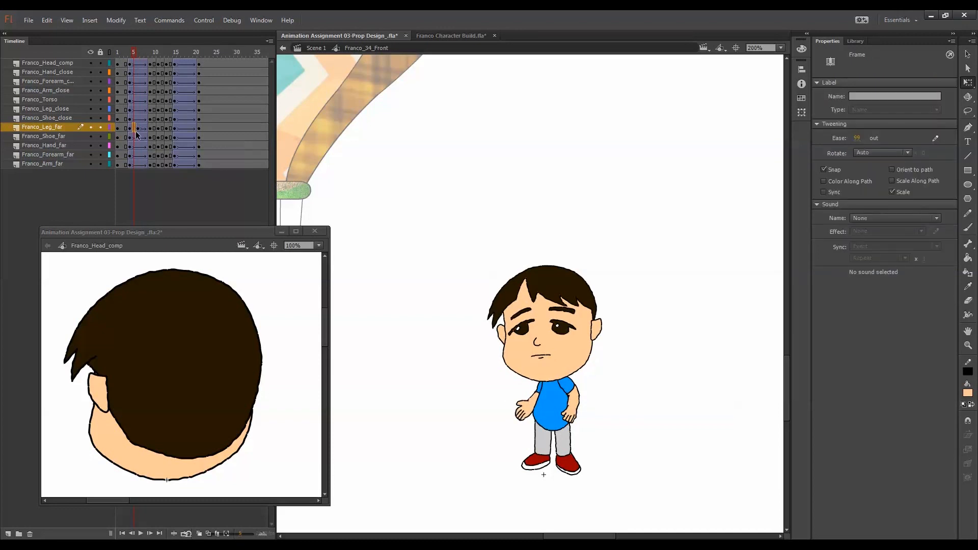
pyautogui.press('F6')
pyautogui.moveTo(543, 415); pyautogui.dragTo(544, 454)
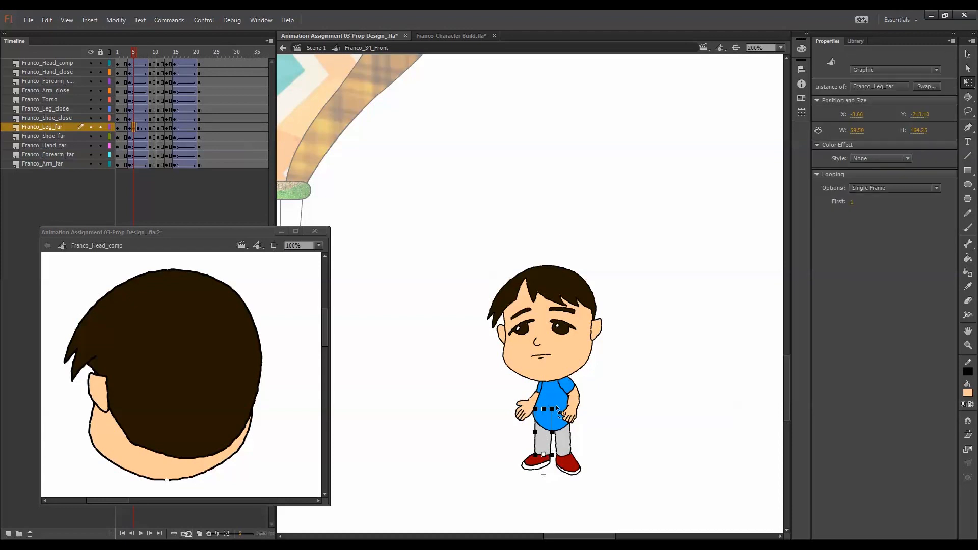
pyautogui.moveTo(559, 412); pyautogui.dragTo(556, 418)
pyautogui.hotkey('ctrl', 'a')
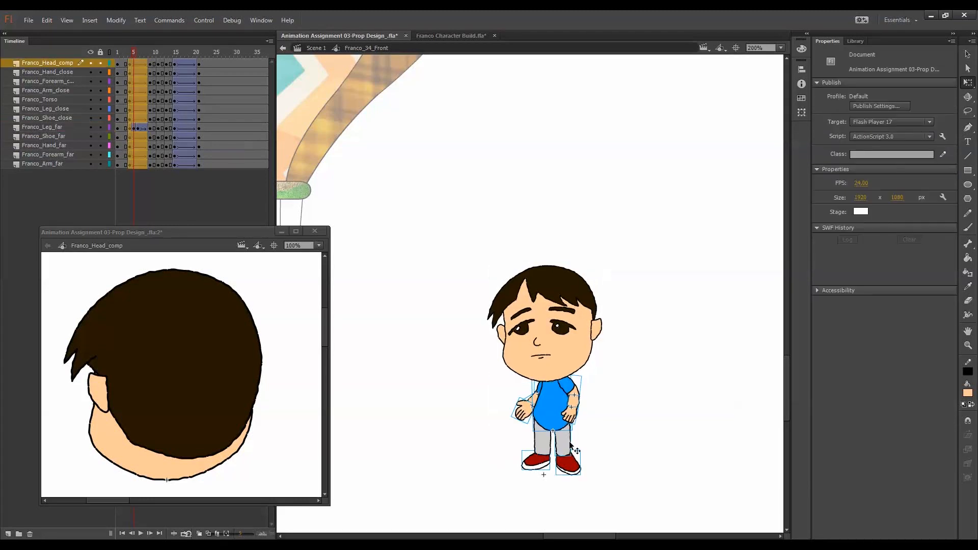
pyautogui.press('.')
pyautogui.click(550, 447)
pyautogui.click(602, 430)
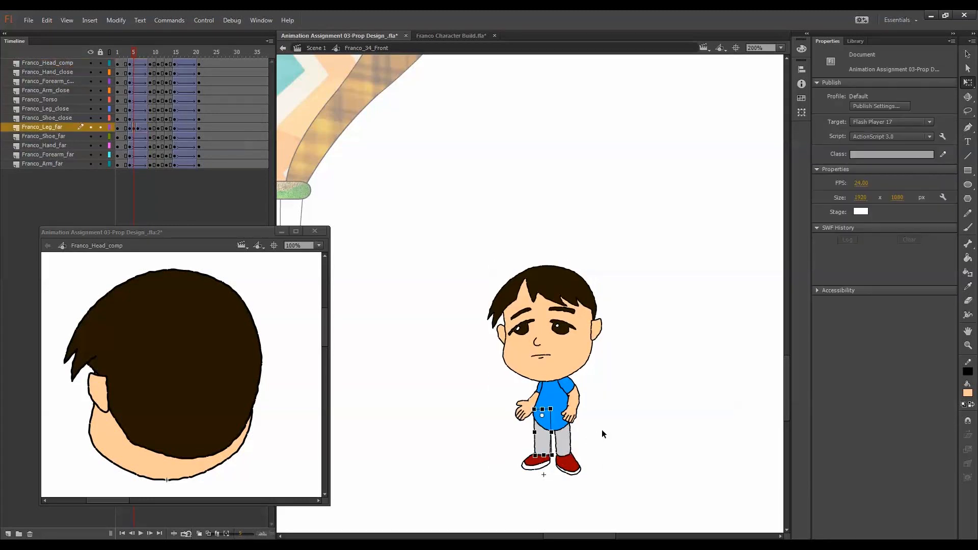
# Adjust the bent far leg at frame 6 slightly about its ankle and compare it with the neighbouring frames
pyautogui.press('.')
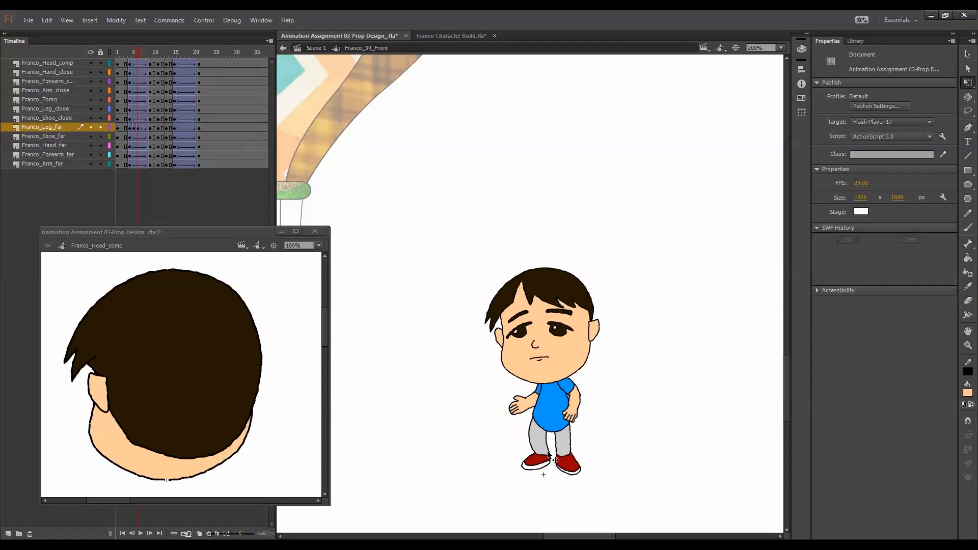
pyautogui.click(545, 450)
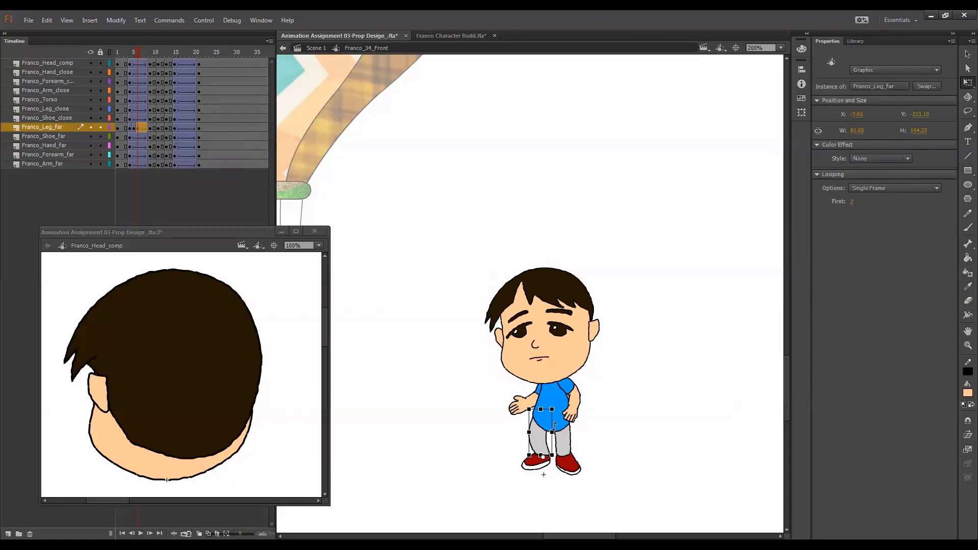
pyautogui.moveTo(553, 408); pyautogui.dragTo(550, 409)
pyautogui.click(601, 439)
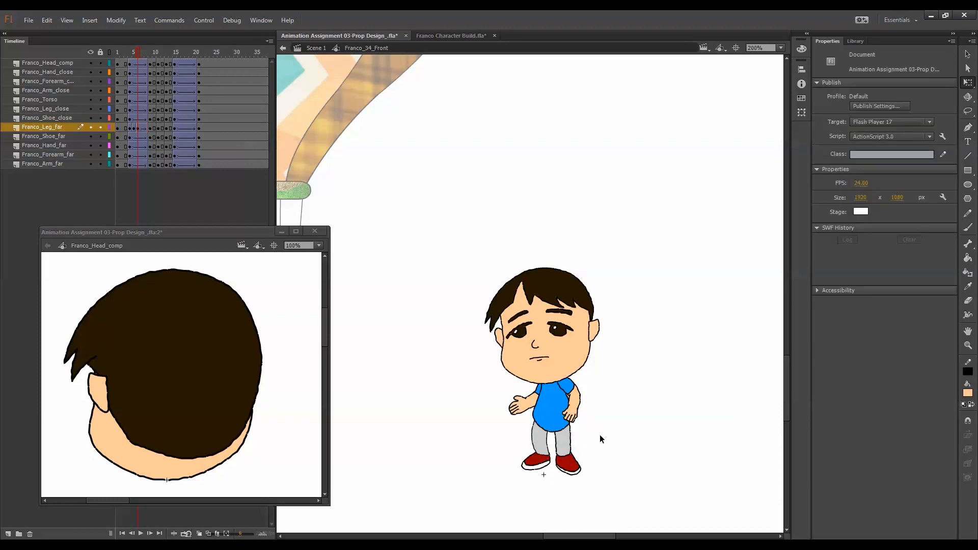
pyautogui.press(',')
pyautogui.press('.')
pyautogui.press('.')
pyautogui.press(',')
pyautogui.press(',')
# Add a keyframe at frame 6 on the Franco_Leg_close layer and set the leg instance's first frame to 2
pyautogui.click(568, 442)
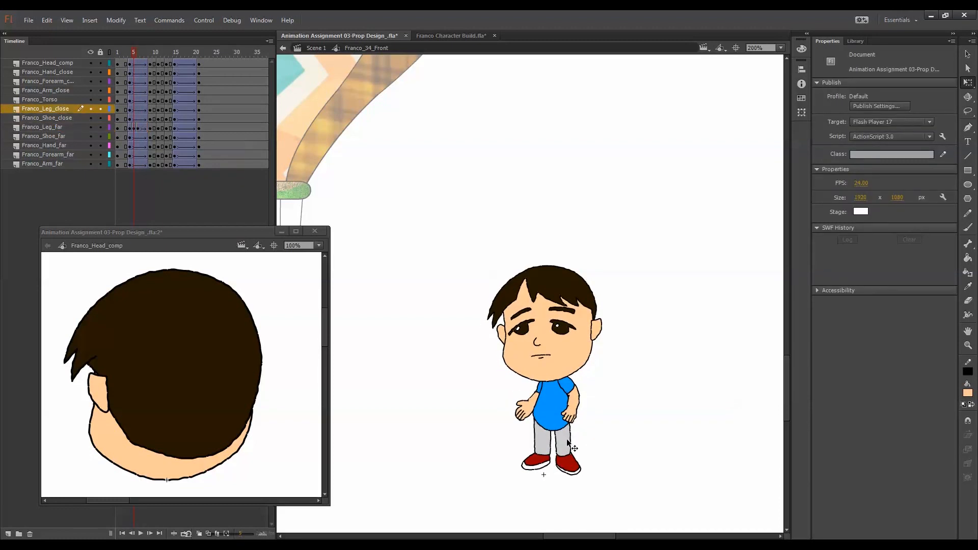
pyautogui.press(',')
pyautogui.click(567, 443)
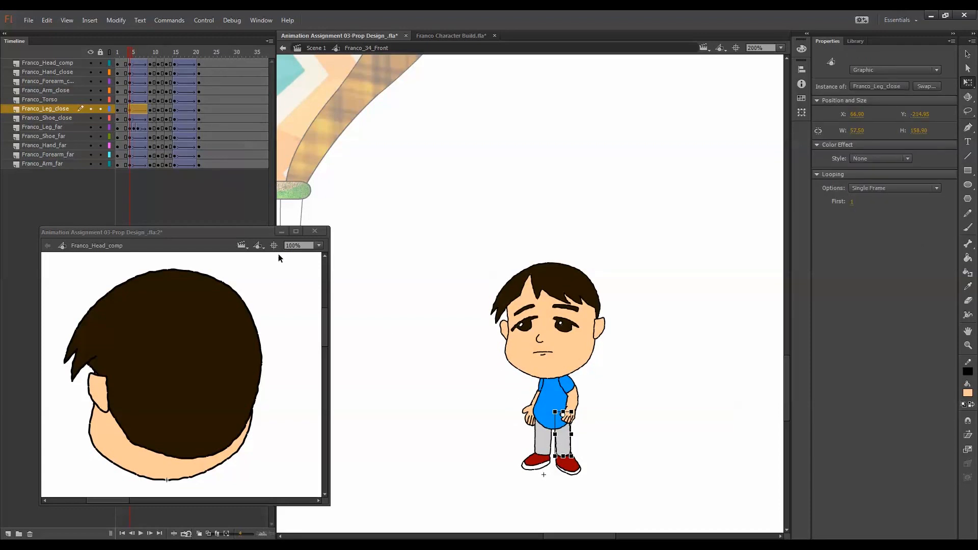
pyautogui.click(138, 109)
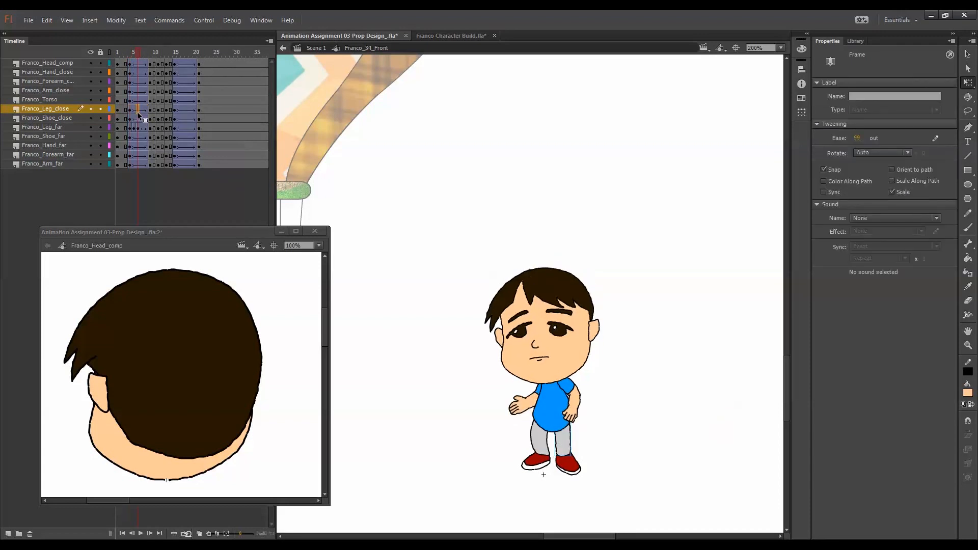
pyautogui.click(564, 437)
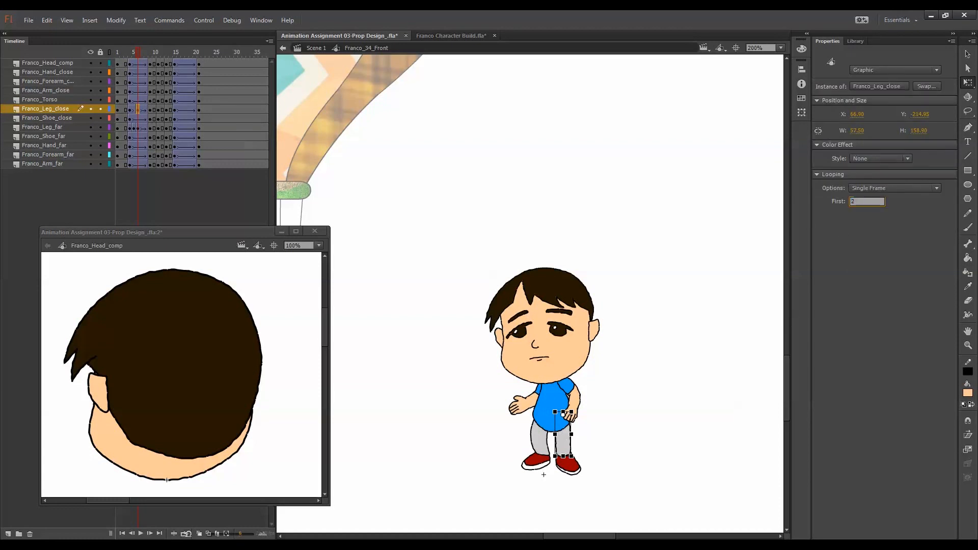
pyautogui.press('Return')
pyautogui.click(660, 395)
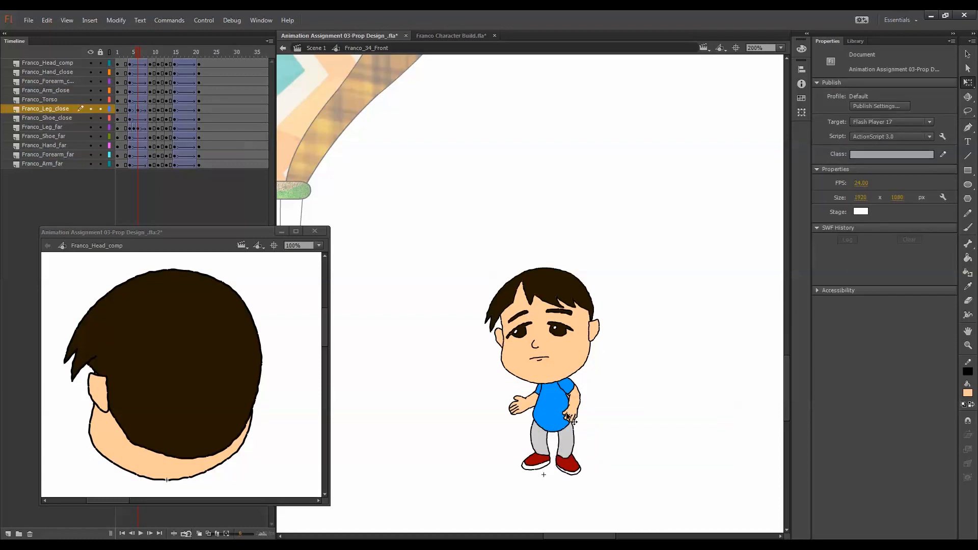
# Compare the near leg with its neighbouring frames and rotate it slightly about its ankle at frame 6
pyautogui.click(567, 438)
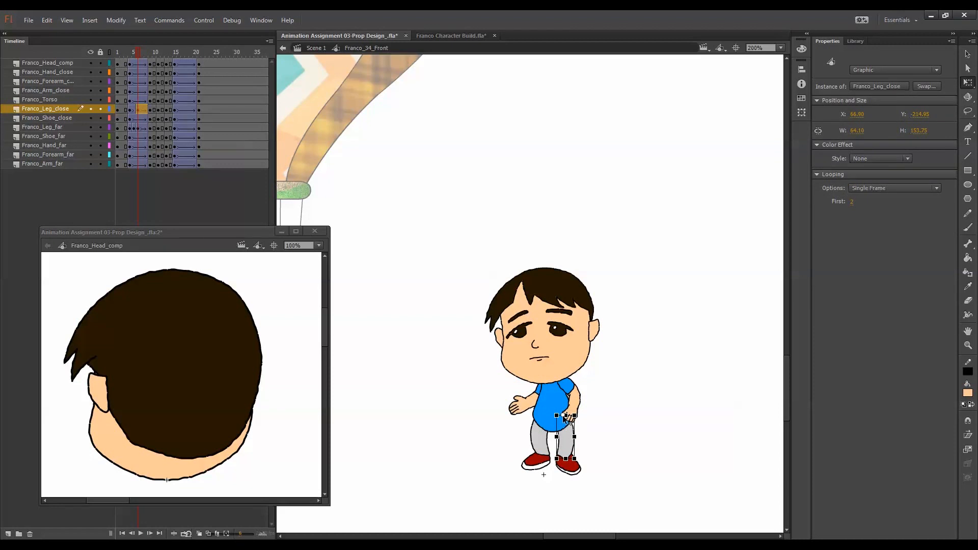
pyautogui.click(587, 416)
pyautogui.press(',')
pyautogui.press('.')
pyautogui.press('.')
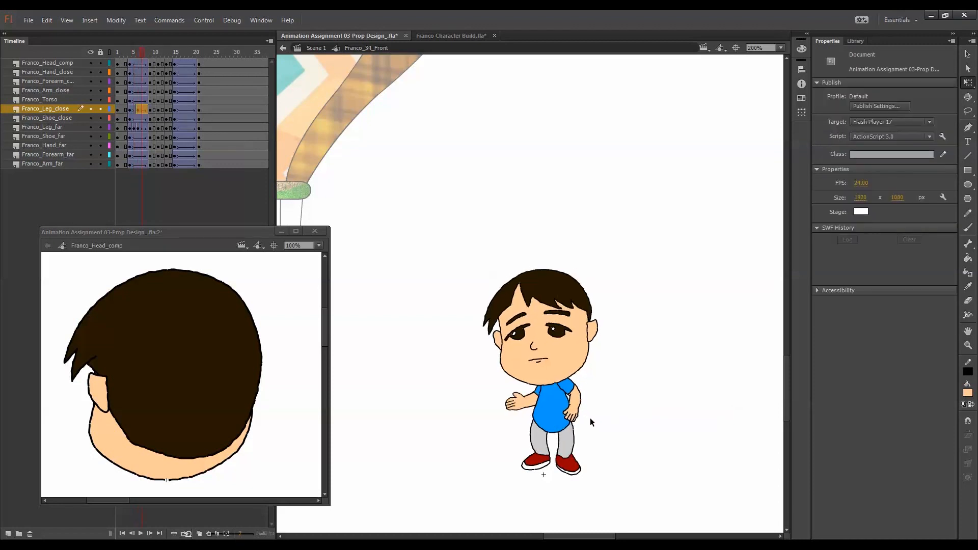
pyautogui.press(',')
pyautogui.press(',')
pyautogui.press('.')
pyautogui.click(566, 441)
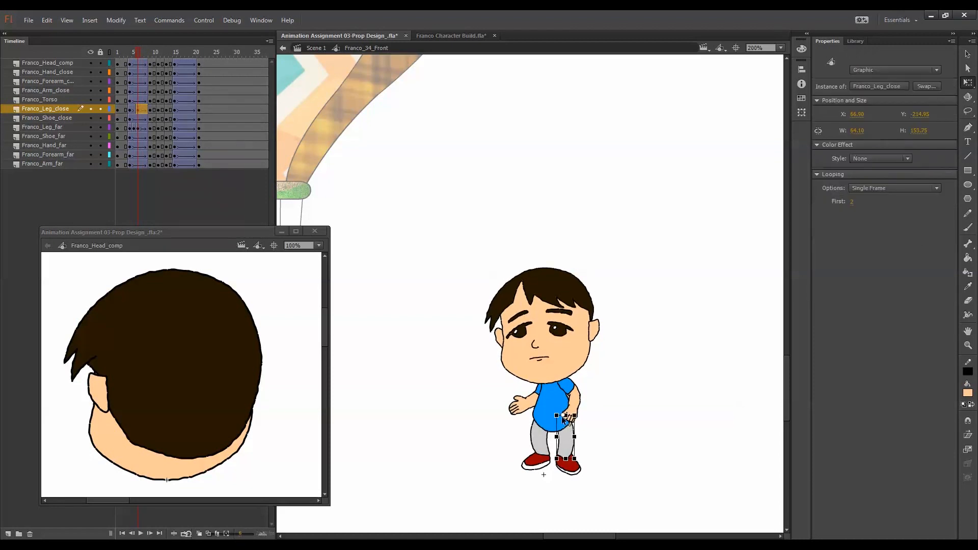
pyautogui.moveTo(563, 416); pyautogui.dragTo(564, 455)
pyautogui.moveTo(579, 419); pyautogui.dragTo(588, 428)
pyautogui.press('Return')
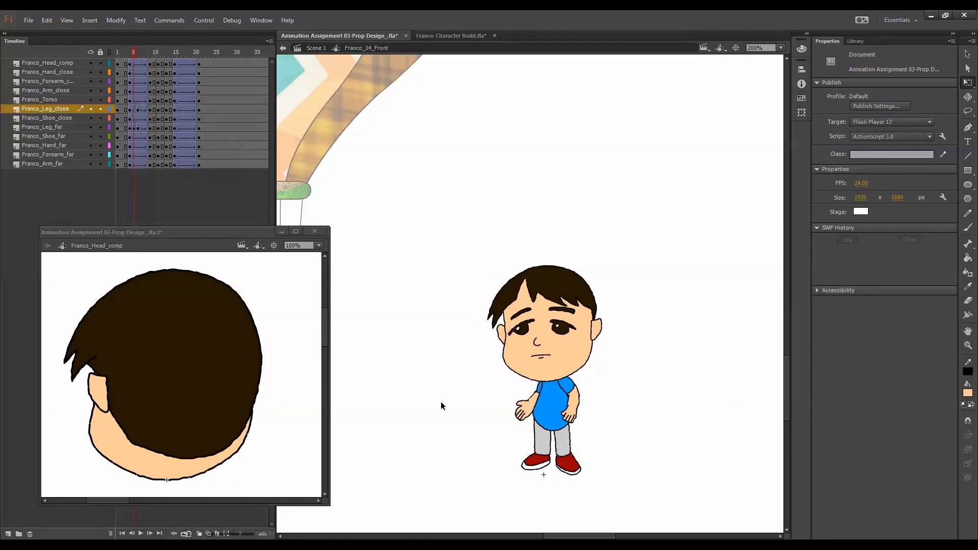
# Key the near leg at frame 5 and rotate it slightly about its ankle
pyautogui.click(563, 440)
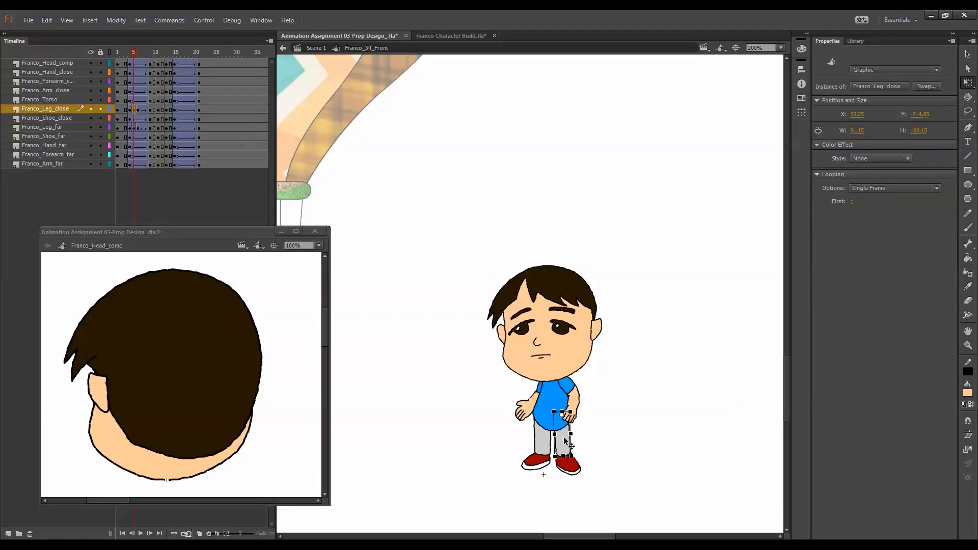
pyautogui.moveTo(563, 415); pyautogui.dragTo(566, 456)
pyautogui.moveTo(580, 421); pyautogui.dragTo(581, 426)
pyautogui.click(597, 440)
pyautogui.press('.')
pyautogui.press(',')
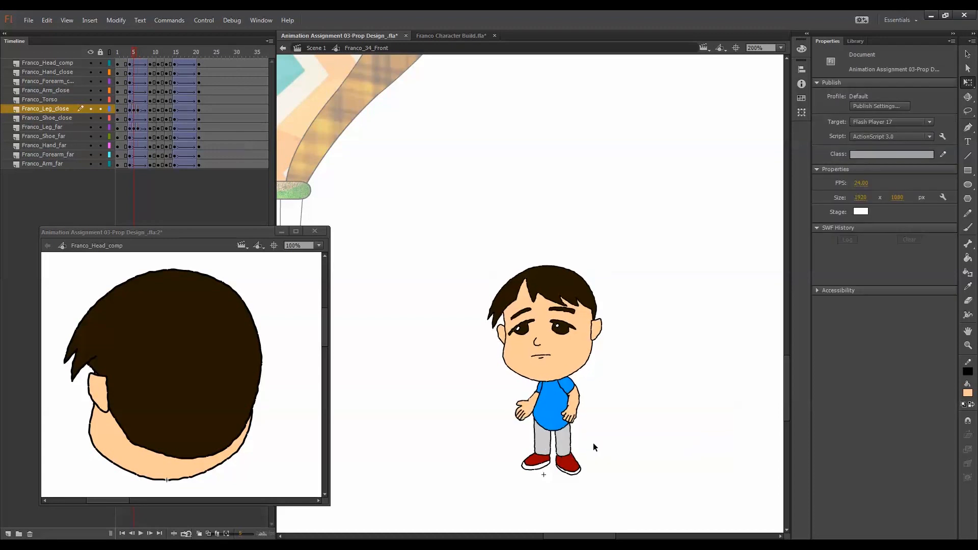
# Compare frames 4 to 6 and refine the near leg's angle at frame 5 so it sits over the shoe
pyautogui.press(',')
pyautogui.press('.')
pyautogui.press('.')
pyautogui.press(',')
pyautogui.press('.')
pyautogui.press(',')
pyautogui.click(569, 444)
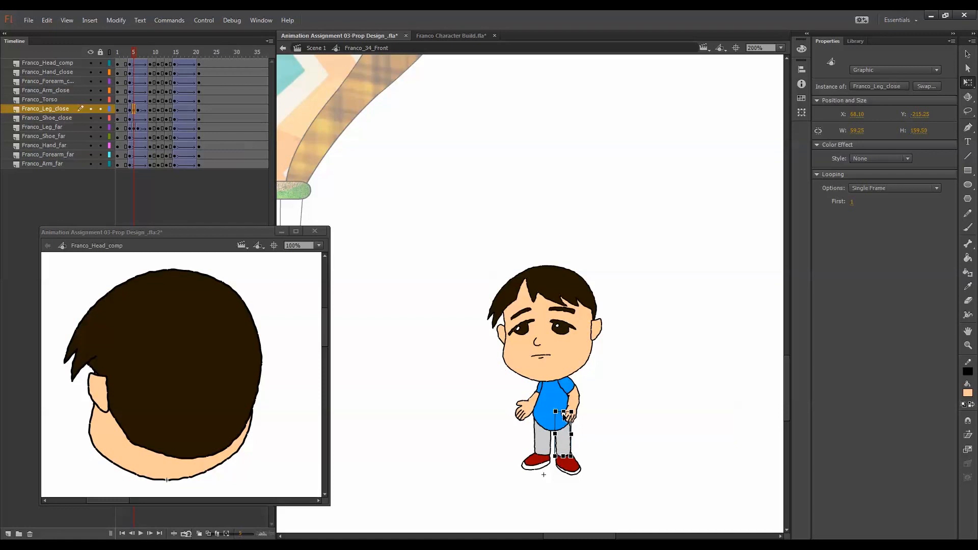
pyautogui.moveTo(570, 422); pyautogui.dragTo(566, 454)
pyautogui.moveTo(579, 417); pyautogui.dragTo(570, 452)
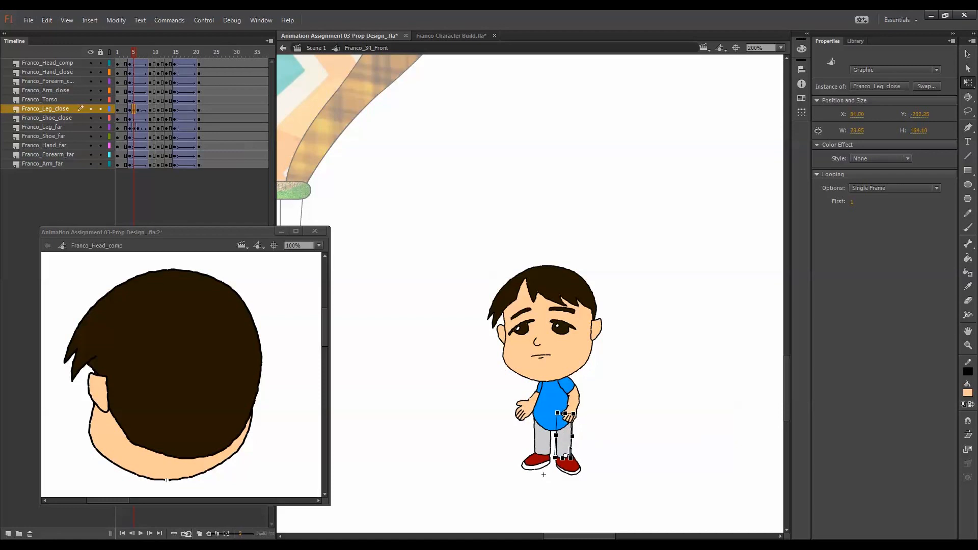
pyautogui.click(583, 451)
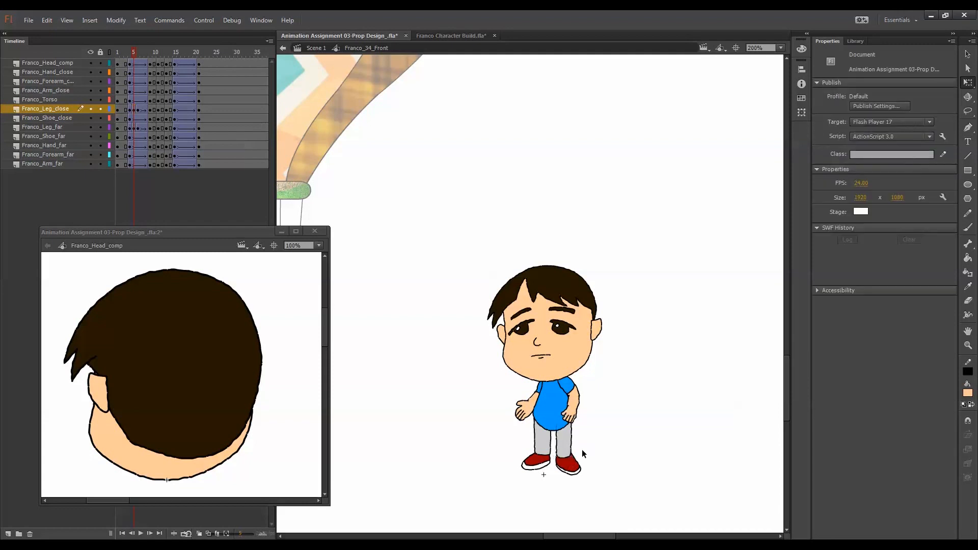
# Examine the leg bend frame by frame around frames 4 to 9, and play the whole turn from frame 1
pyautogui.press(',')
pyautogui.press('.')
pyautogui.click(568, 451)
pyautogui.click(591, 445)
pyautogui.press('.')
pyautogui.press('.')
pyautogui.press('.')
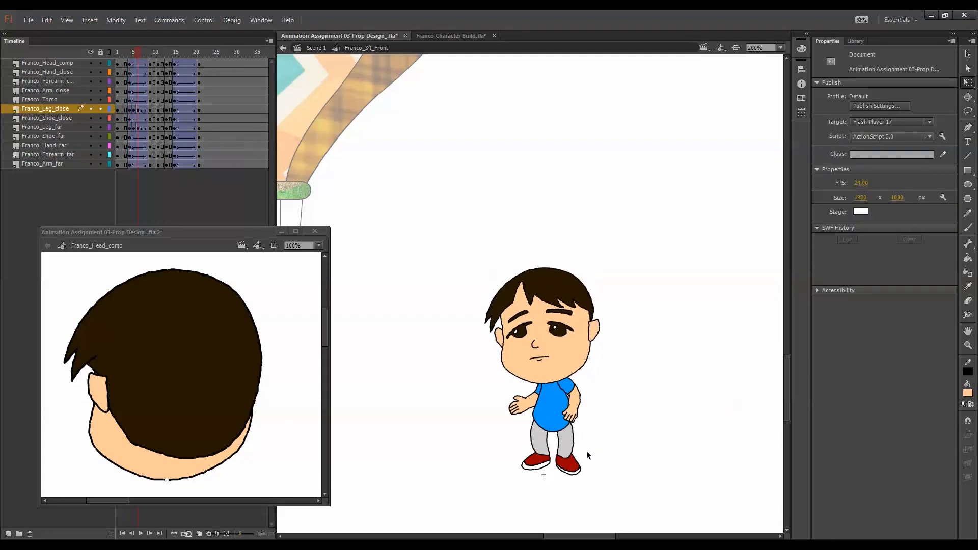
pyautogui.press('.')
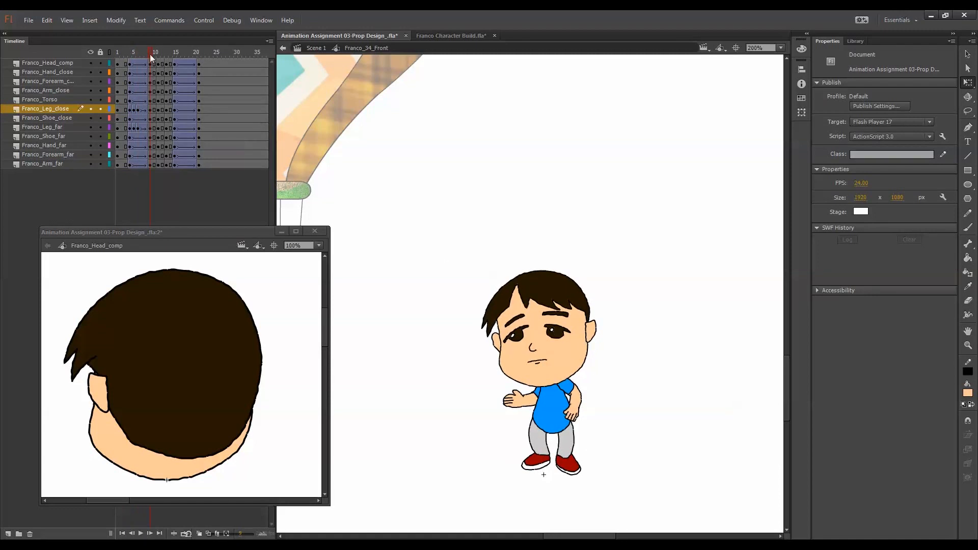
pyautogui.click(116, 62)
pyautogui.click(652, 120)
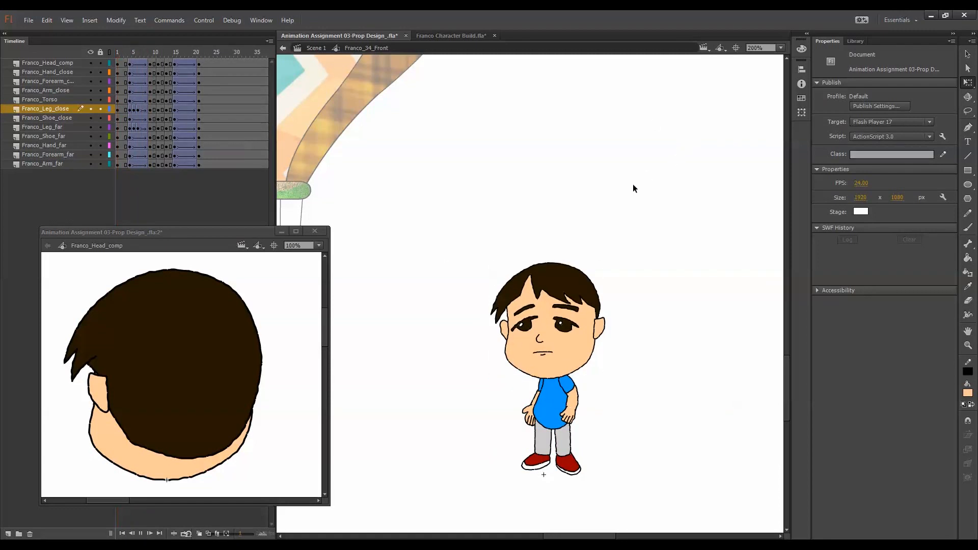
pyautogui.press('Return')
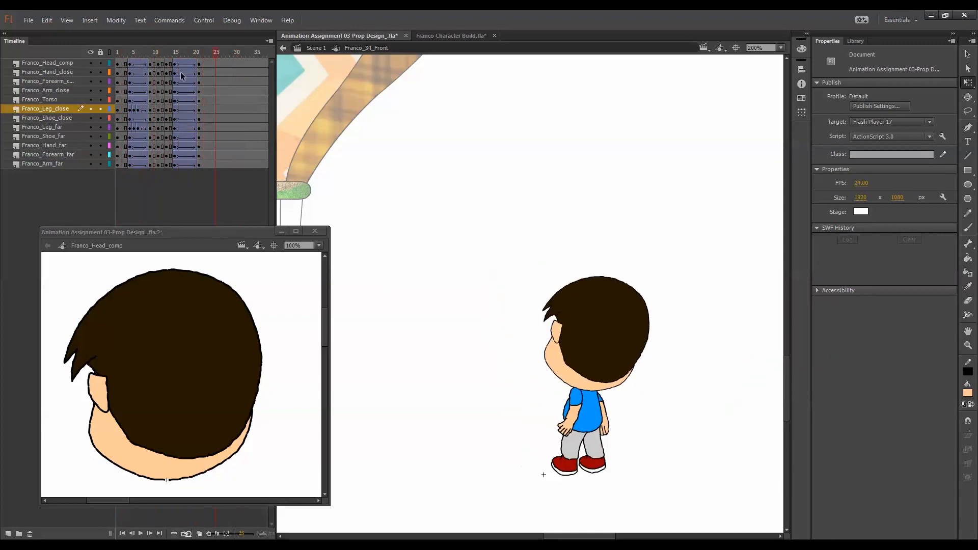
pyautogui.press('Return')
# Move the back-view keyframes on all layers of the Franco_Head_comp symbol to frame 15
pyautogui.moveTo(185, 54); pyautogui.dragTo(169, 63)
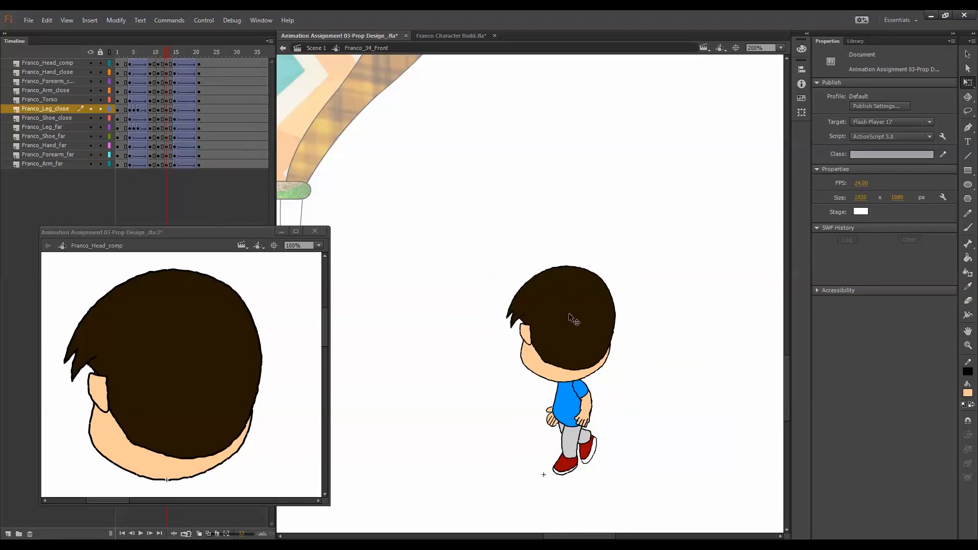
pyautogui.click(565, 326)
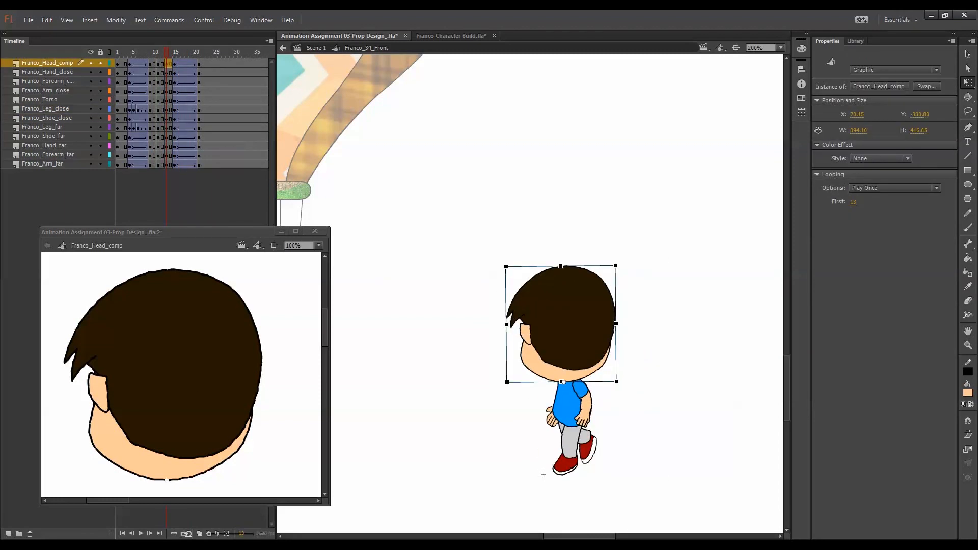
pyautogui.click(242, 374)
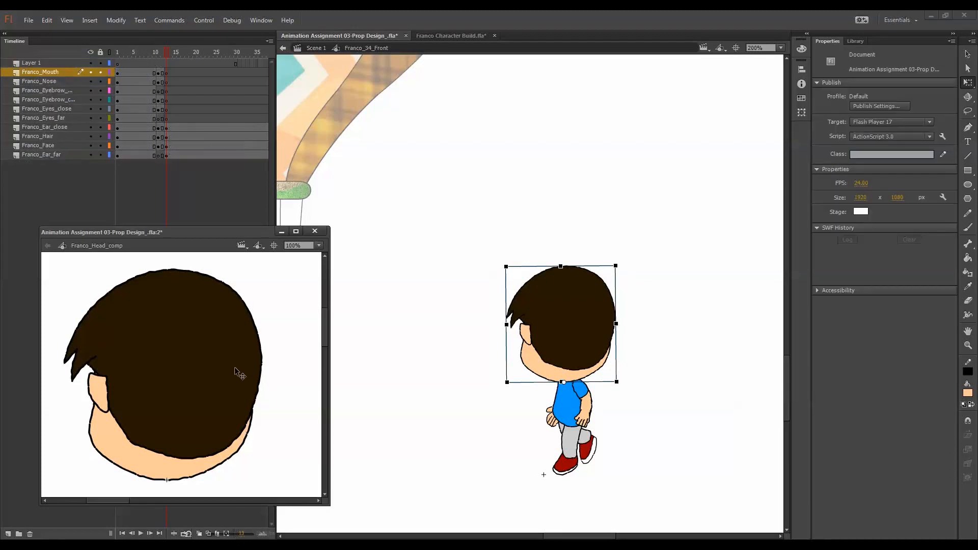
pyautogui.click(244, 375)
pyautogui.moveTo(168, 72); pyautogui.dragTo(167, 119)
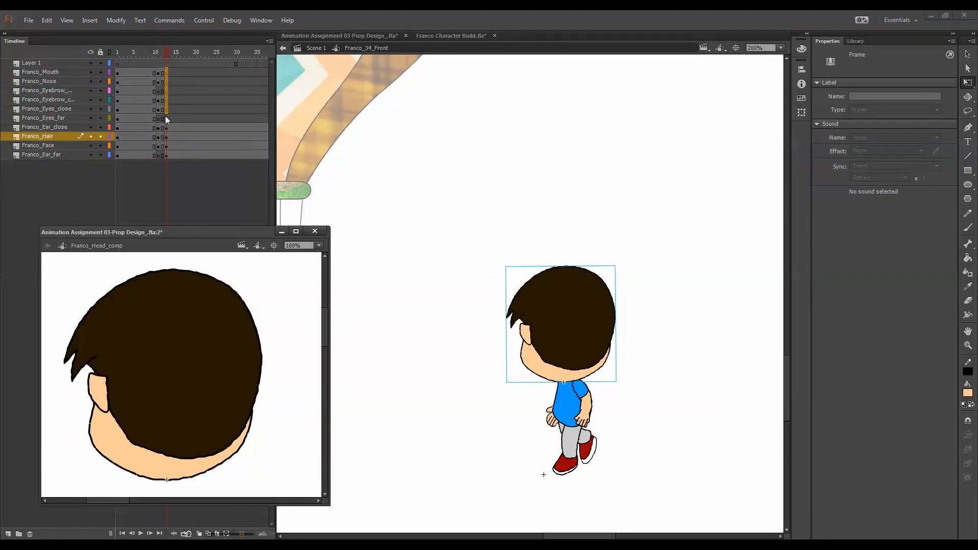
pyautogui.click(166, 155)
pyautogui.moveTo(167, 154); pyautogui.dragTo(175, 155)
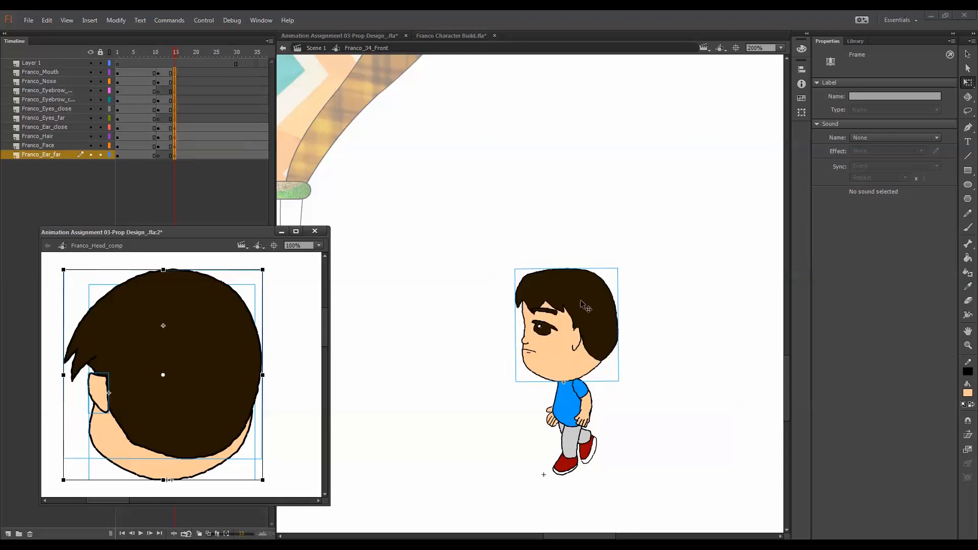
# Shorten the holds on the two poses before the second tween by one frame each on every body layer, so the tween starts at frame 13
pyautogui.moveTo(175, 54); pyautogui.dragTo(195, 55)
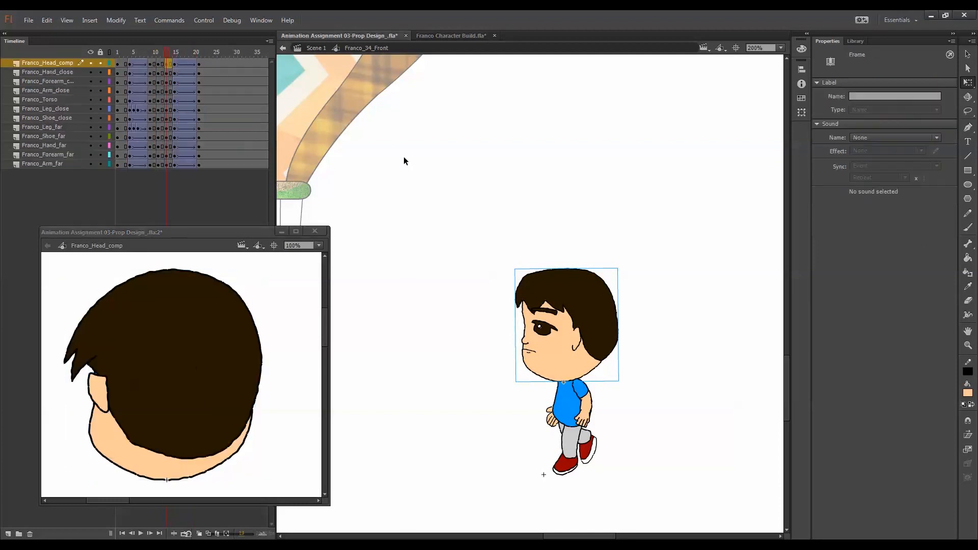
pyautogui.doubleClick(403, 157)
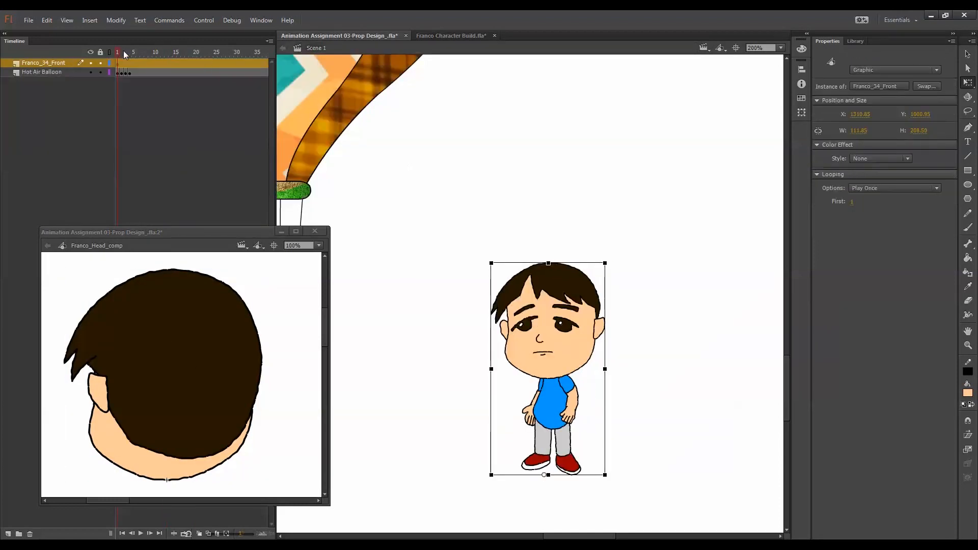
pyautogui.doubleClick(564, 300)
pyautogui.moveTo(134, 50); pyautogui.dragTo(162, 166)
pyautogui.click(171, 64)
pyautogui.click(166, 183)
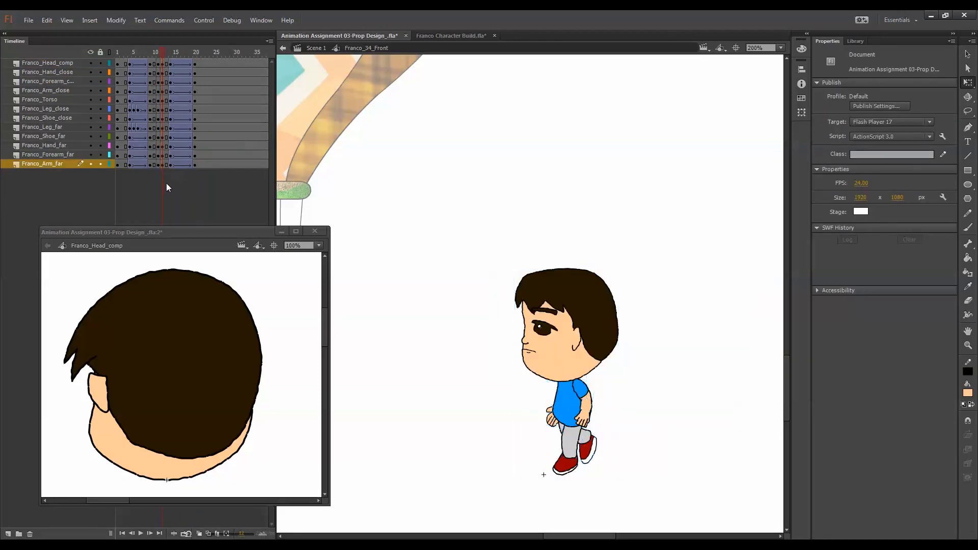
pyautogui.click(167, 64)
pyautogui.moveTo(193, 65); pyautogui.dragTo(166, 164)
pyautogui.click(455, 252)
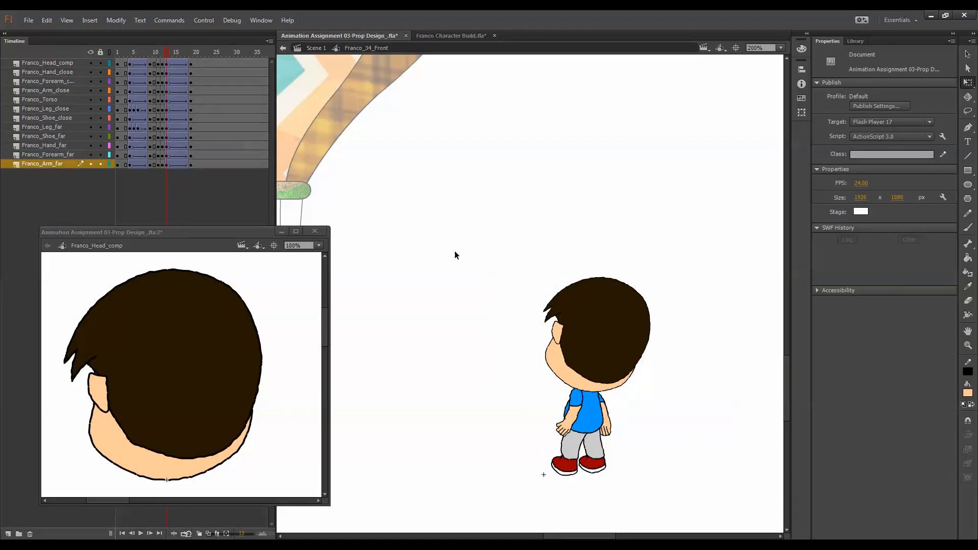
# Synchronize the symbols across the whole Franco_Head_comp layer and check the head over frames 11 to 13
pyautogui.click(560, 307)
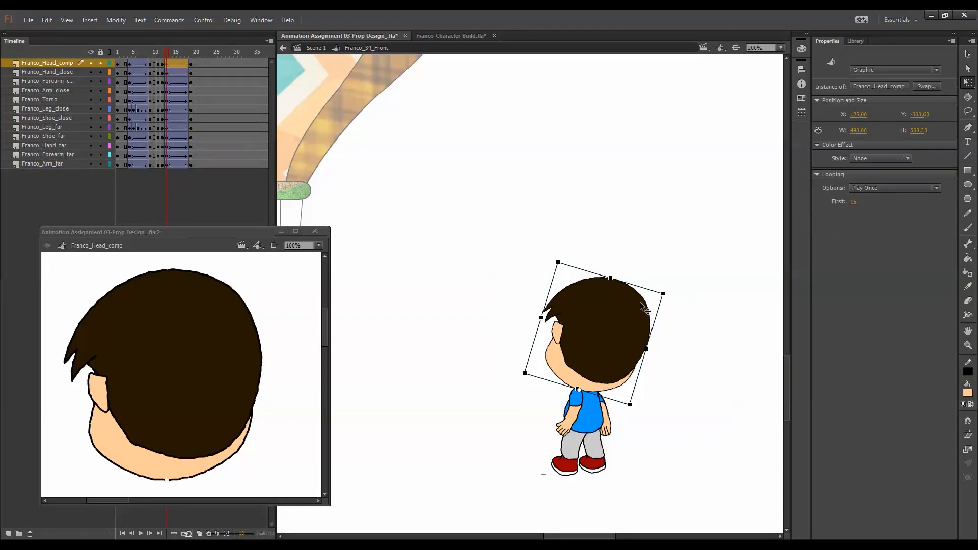
pyautogui.click(54, 63)
pyautogui.rightClick(164, 64)
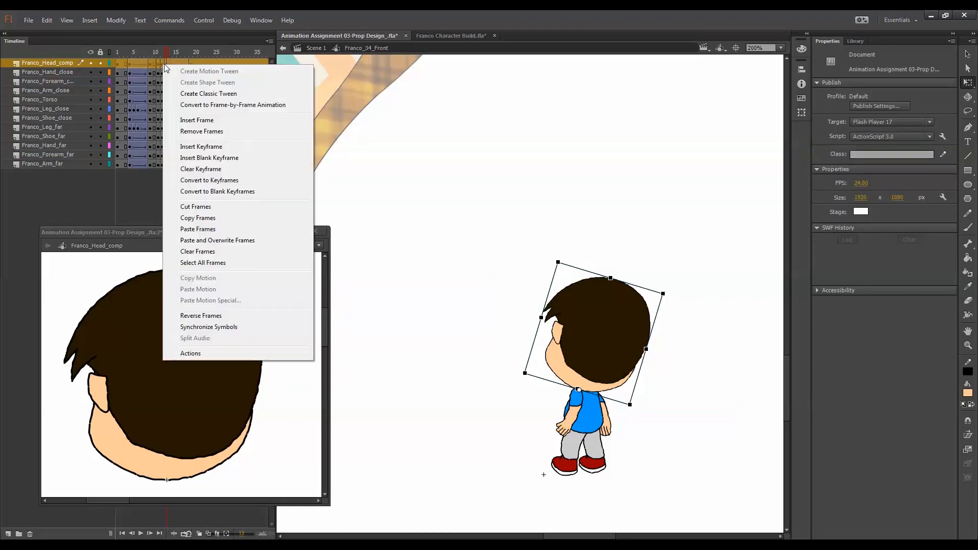
pyautogui.click(209, 326)
pyautogui.click(663, 311)
pyautogui.click(567, 362)
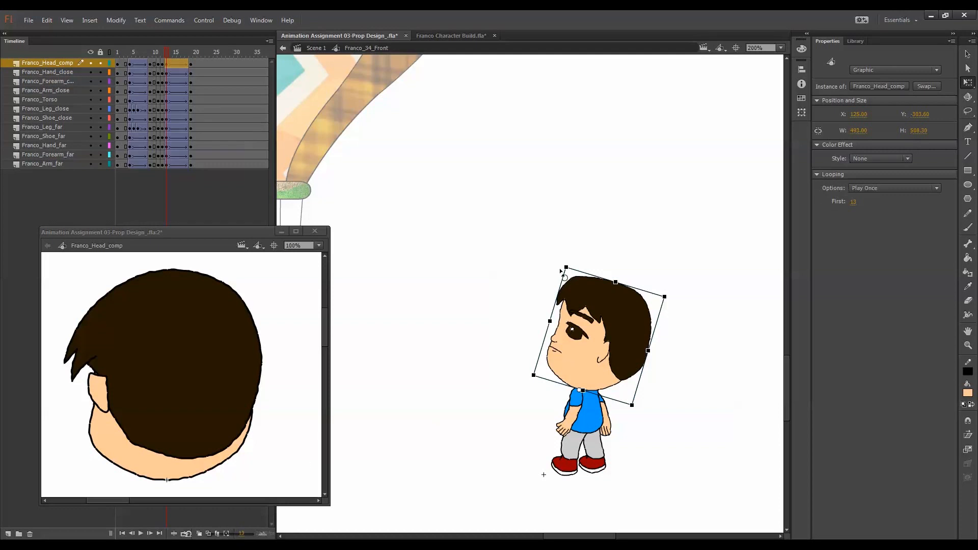
pyautogui.click(621, 206)
pyautogui.press(',')
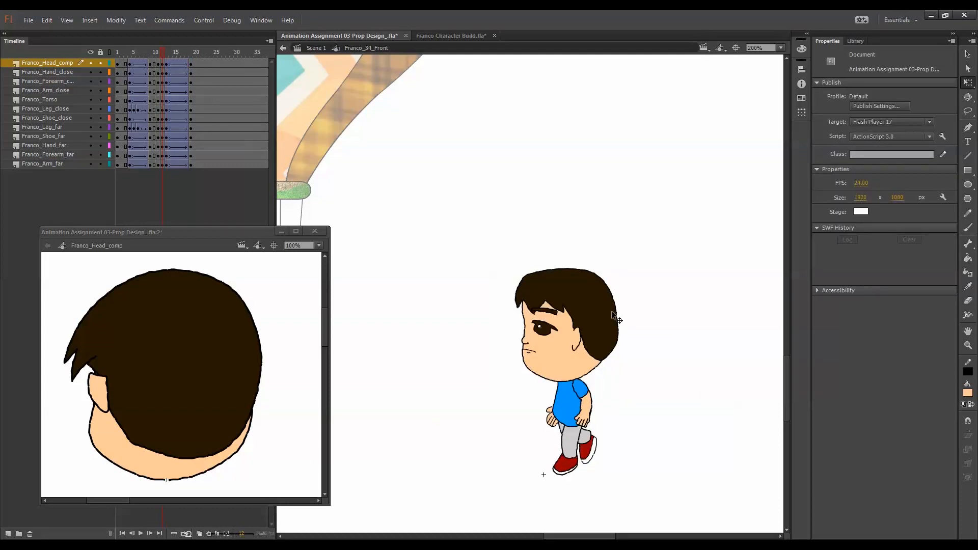
pyautogui.press(',')
pyautogui.press('.')
pyautogui.press(',')
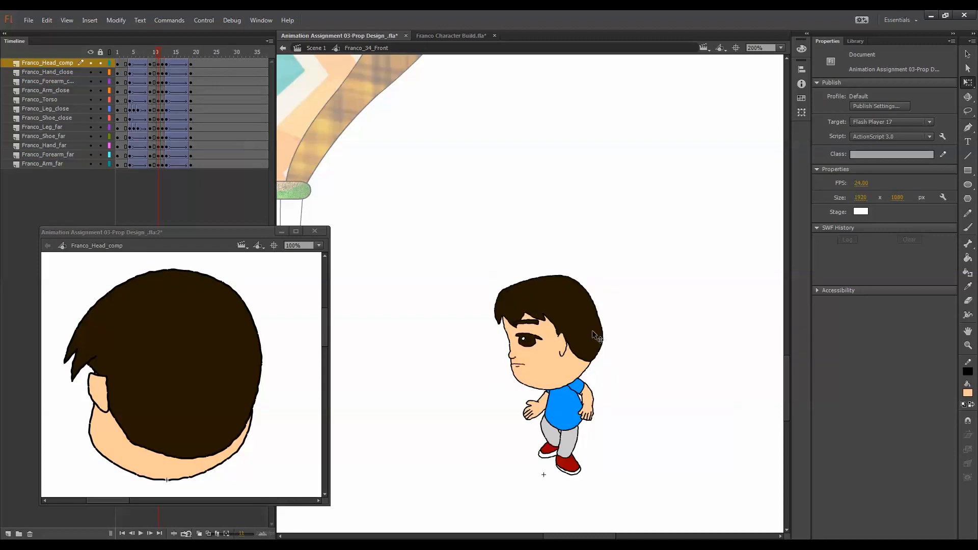
pyautogui.press('.')
pyautogui.press('.')
# Move the head symbol's back-view keyframes to frame 13 on all its layers and play the whole turn
pyautogui.click(599, 333)
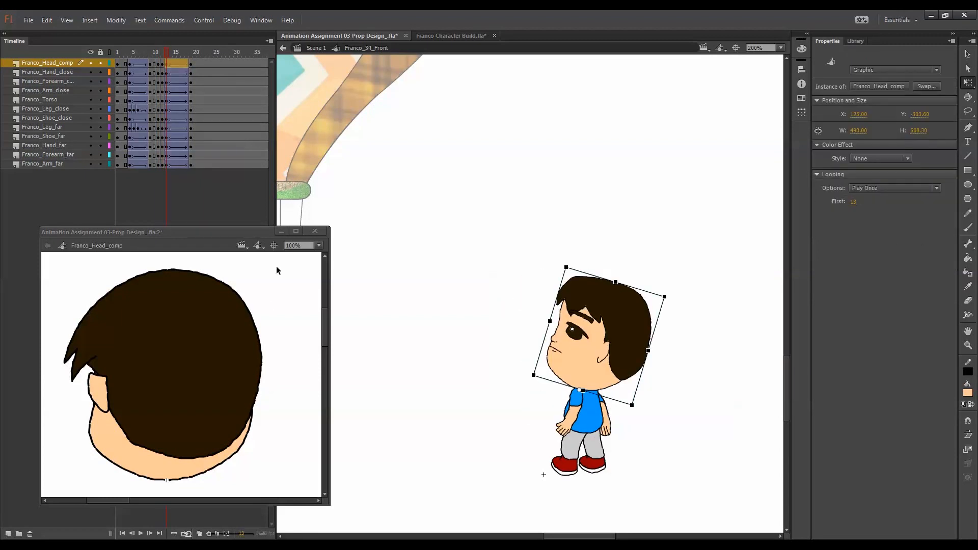
pyautogui.click(256, 378)
pyautogui.moveTo(174, 72); pyautogui.dragTo(167, 155)
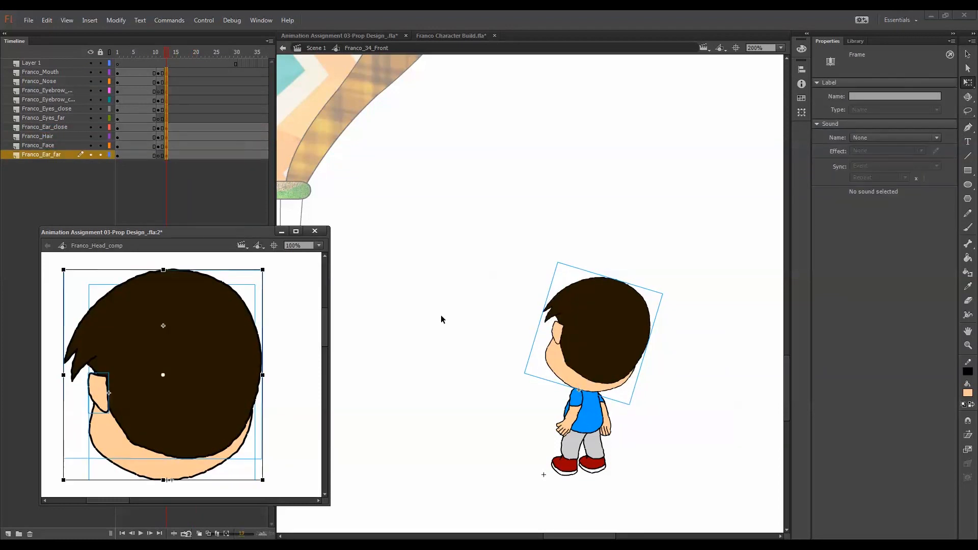
pyautogui.click(443, 316)
pyautogui.click(472, 291)
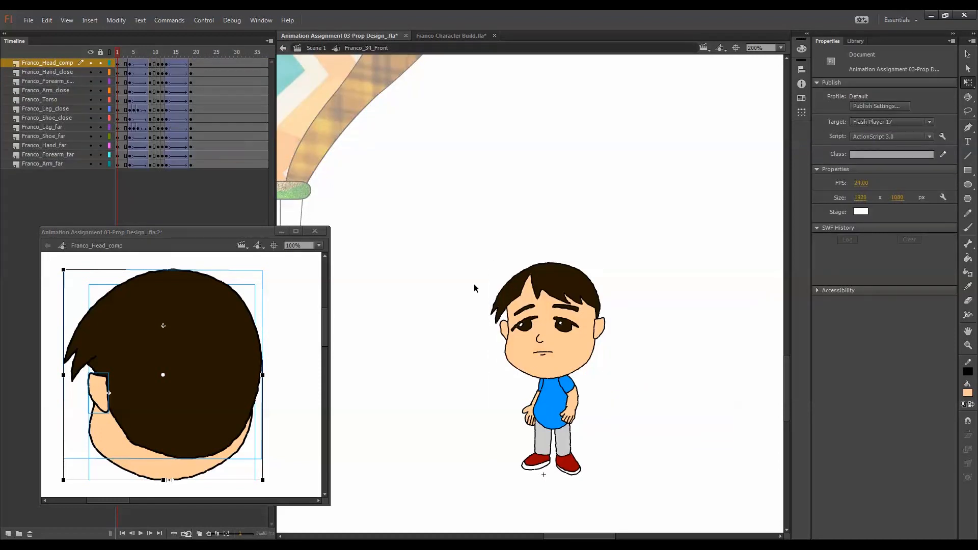
pyautogui.press('Return')
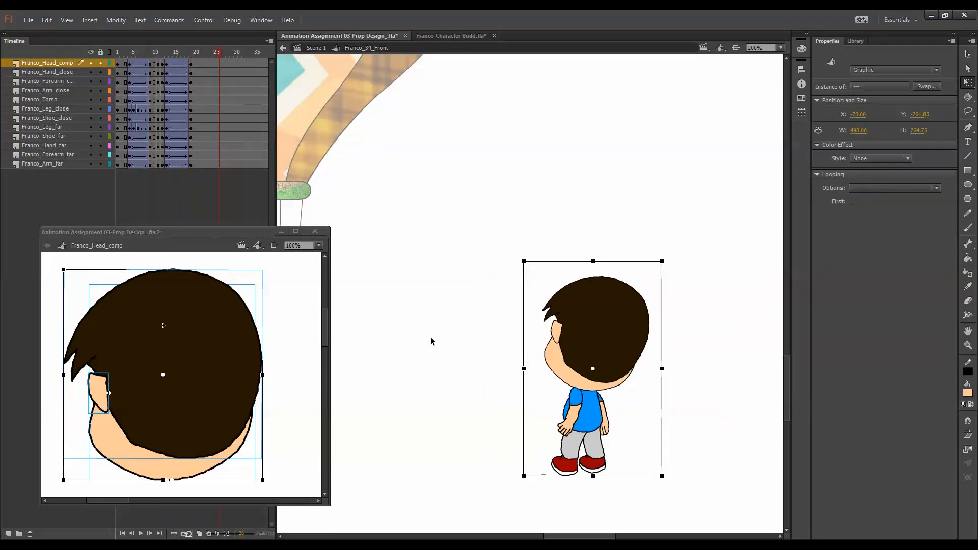
# Shift the second tween one frame on every body layer so it starts at frame 14, and play the turn
pyautogui.hotkey('ctrl', '-')
pyautogui.hotkey('ctrl', '-')
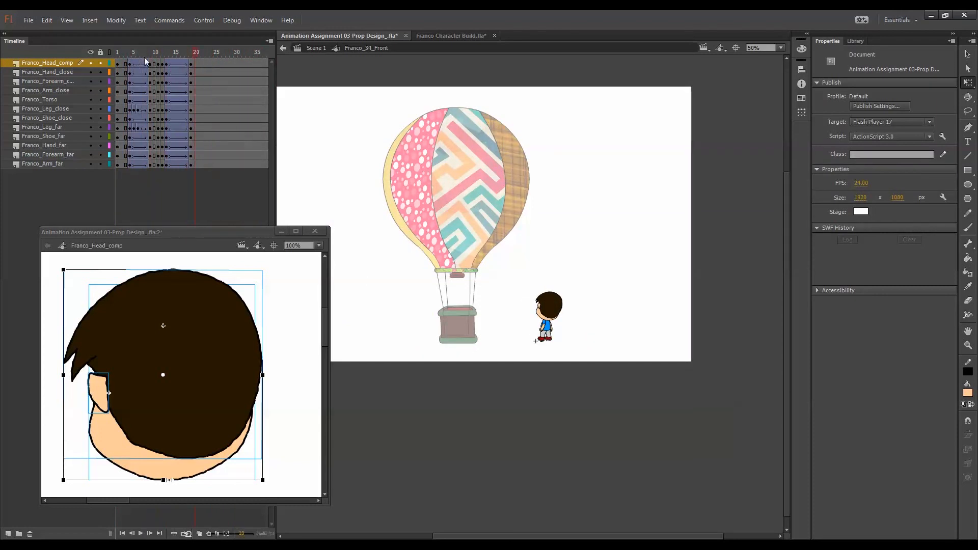
pyautogui.moveTo(186, 54); pyautogui.dragTo(170, 164)
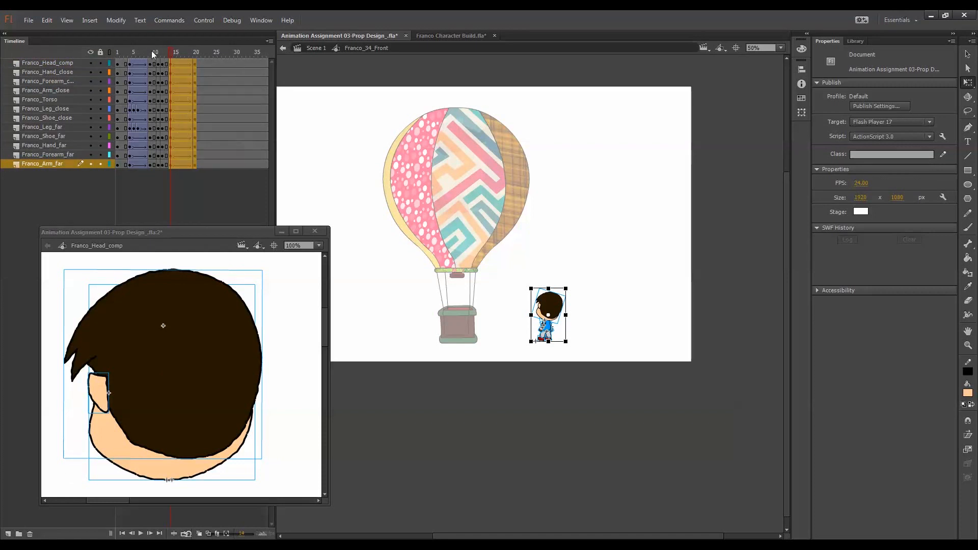
pyautogui.press('Return')
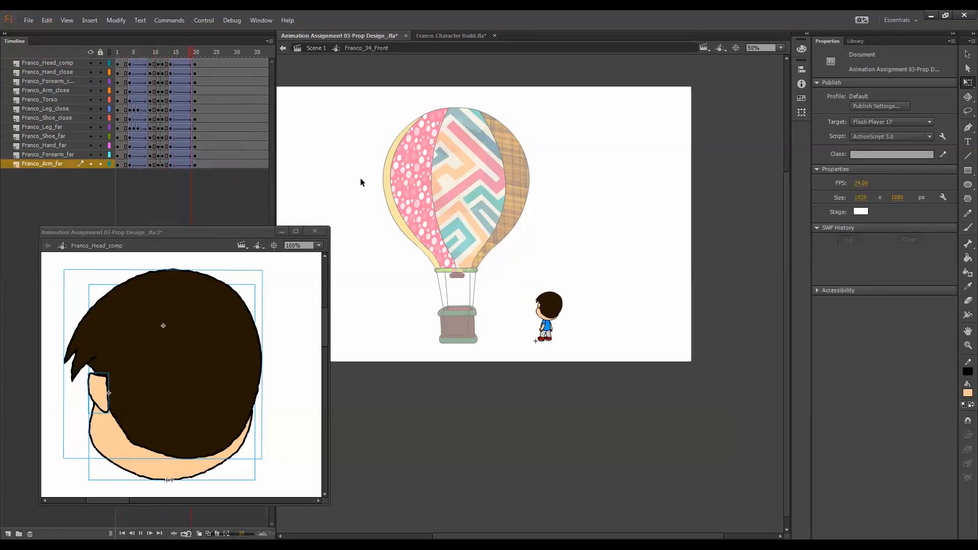
# Add keyframes at frame 13 on every body layer of the boy
pyautogui.click(168, 61)
pyautogui.moveTo(166, 77); pyautogui.dragTo(167, 166)
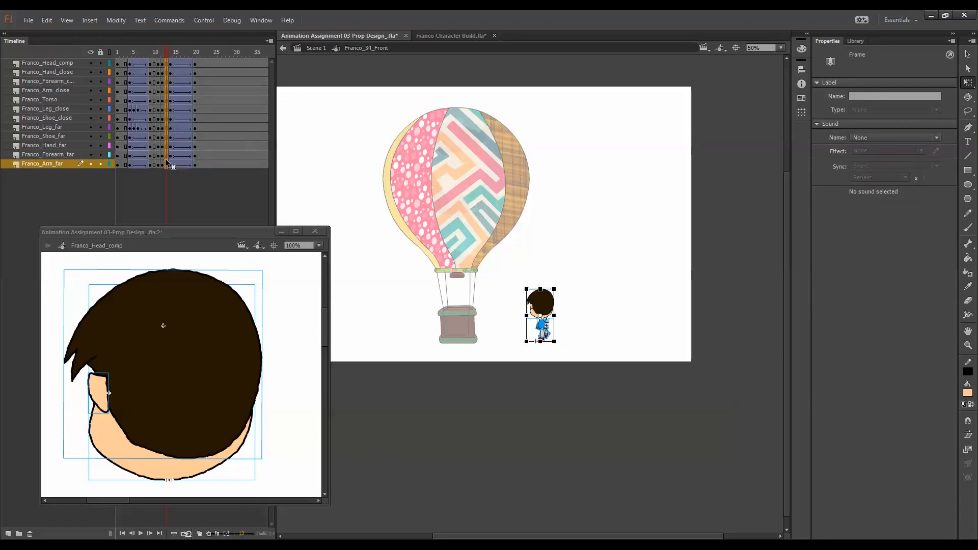
pyautogui.click(567, 270)
pyautogui.hotkey('ctrl', '=')
pyautogui.hotkey('ctrl', '=')
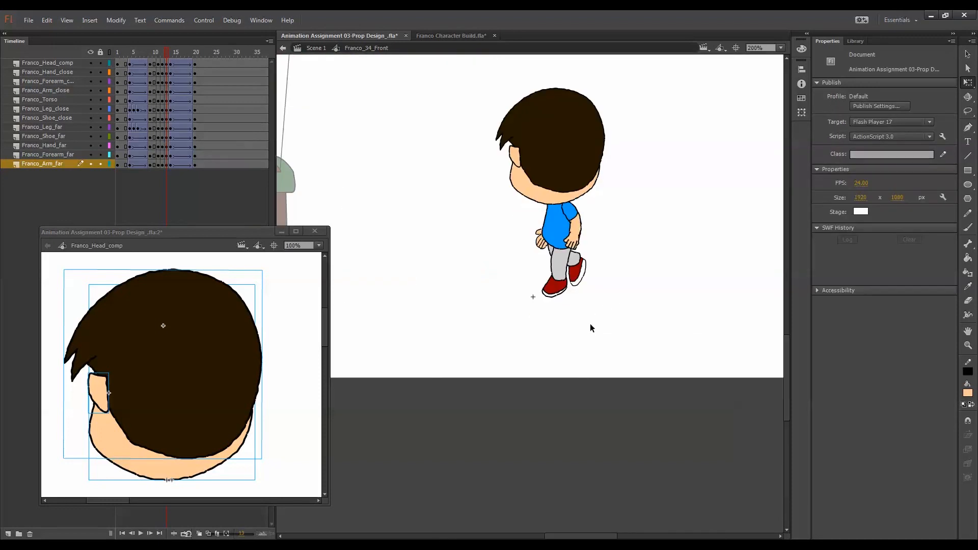
pyautogui.moveTo(642, 243); pyautogui.dragTo(561, 350)
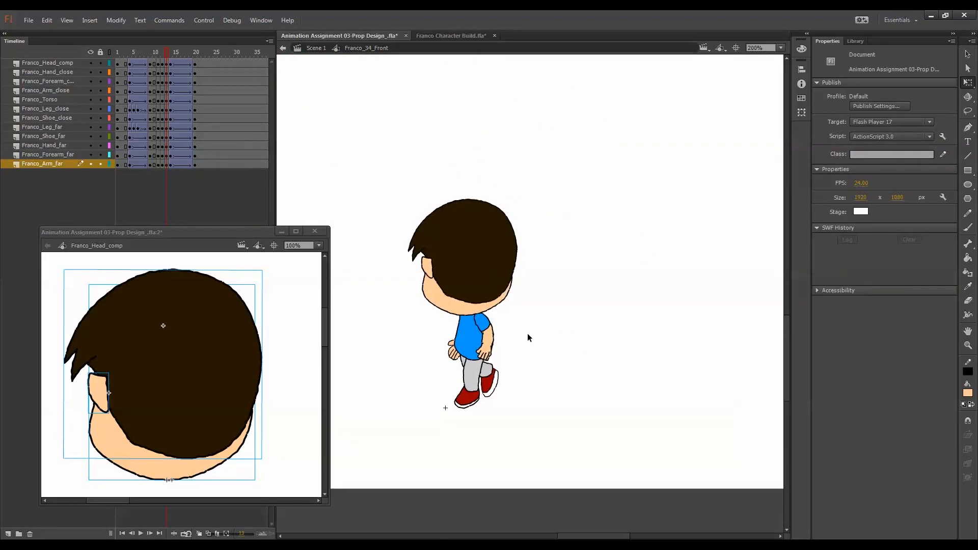
pyautogui.hotkey('ctrl', 'a')
pyautogui.click(543, 324)
# Move the back-view keyframes on all layers inside the head symbol to frame 14
pyautogui.click(483, 279)
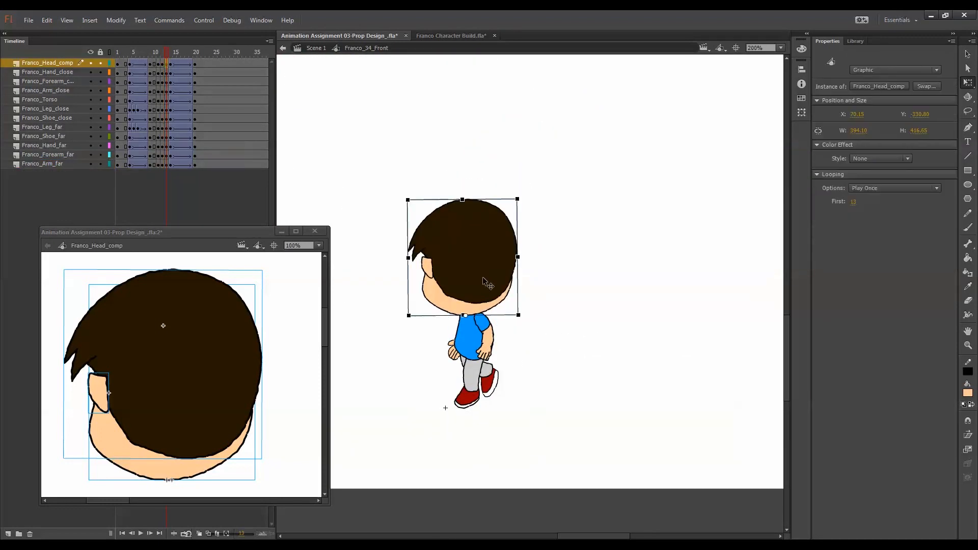
pyautogui.press('.')
pyautogui.click(223, 379)
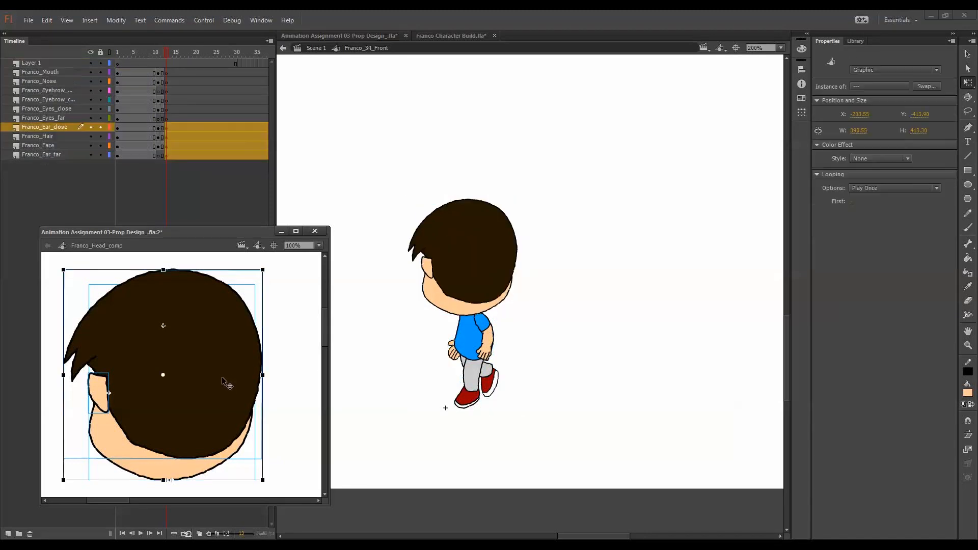
pyautogui.click(192, 178)
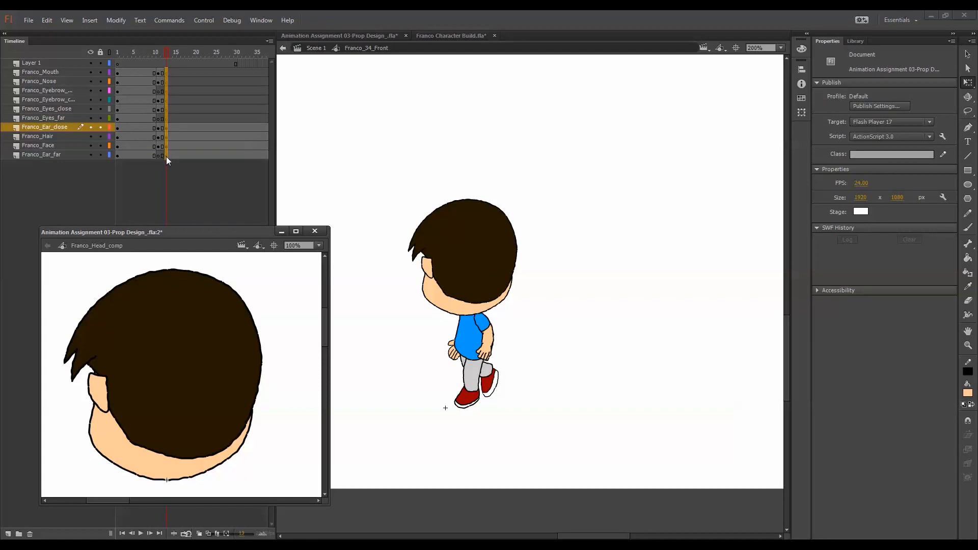
pyautogui.moveTo(166, 157); pyautogui.dragTo(171, 156)
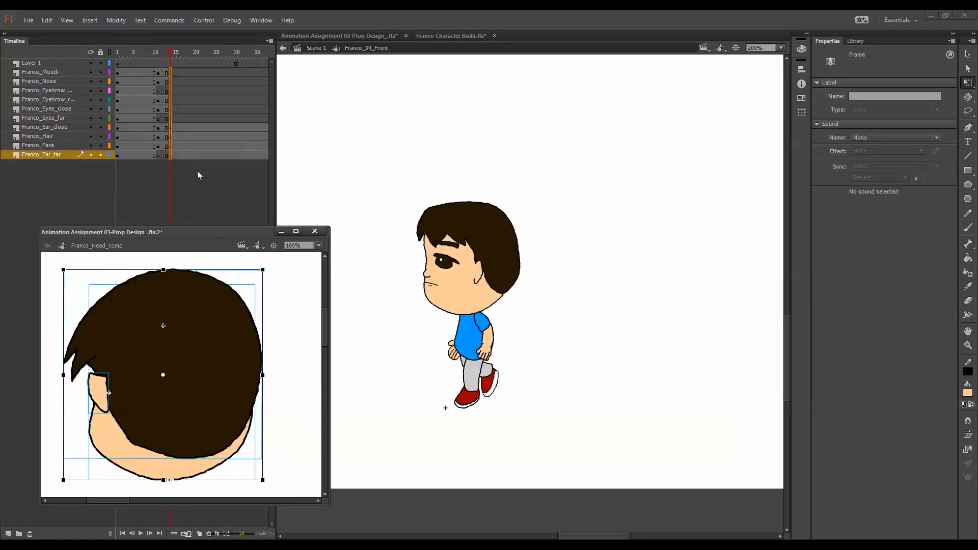
# Resynchronize the symbols on the entire Franco_Head_comp layer and check the turn frame by frame up to the profile pose
pyautogui.click(385, 232)
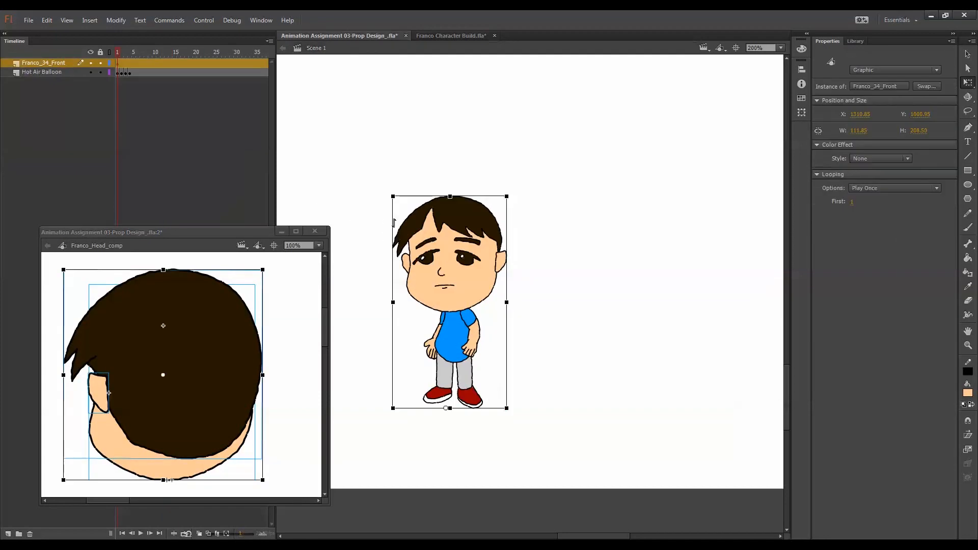
pyautogui.click(480, 250)
pyautogui.click(61, 65)
pyautogui.rightClick(141, 64)
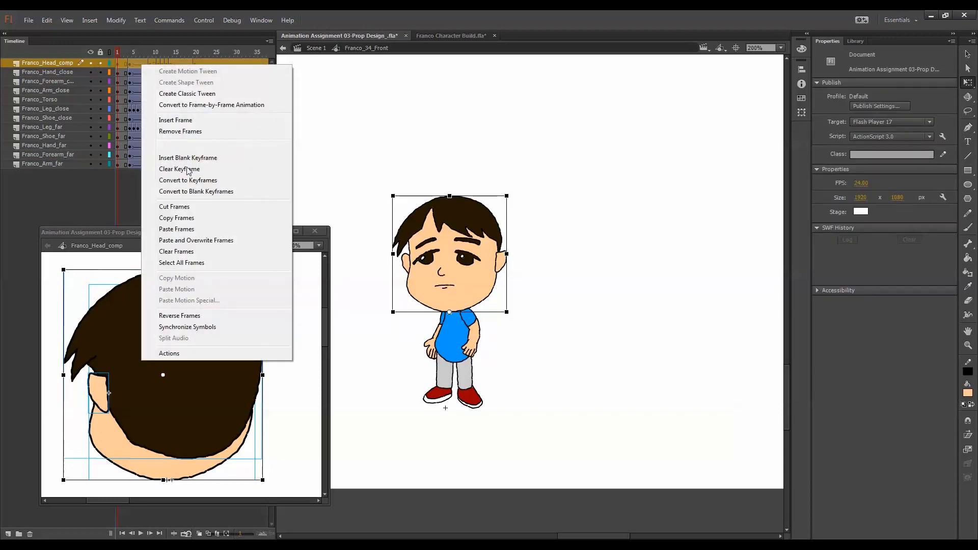
pyautogui.click(213, 327)
pyautogui.press('Return')
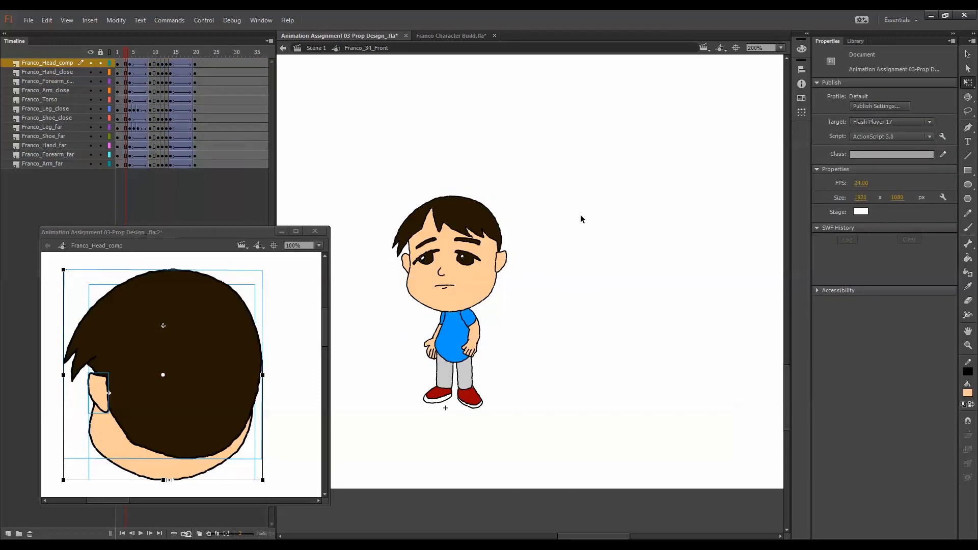
pyautogui.press('.')
pyautogui.press('.')
pyautogui.press('.')
pyautogui.press('.')
pyautogui.press('.')
pyautogui.press('.')
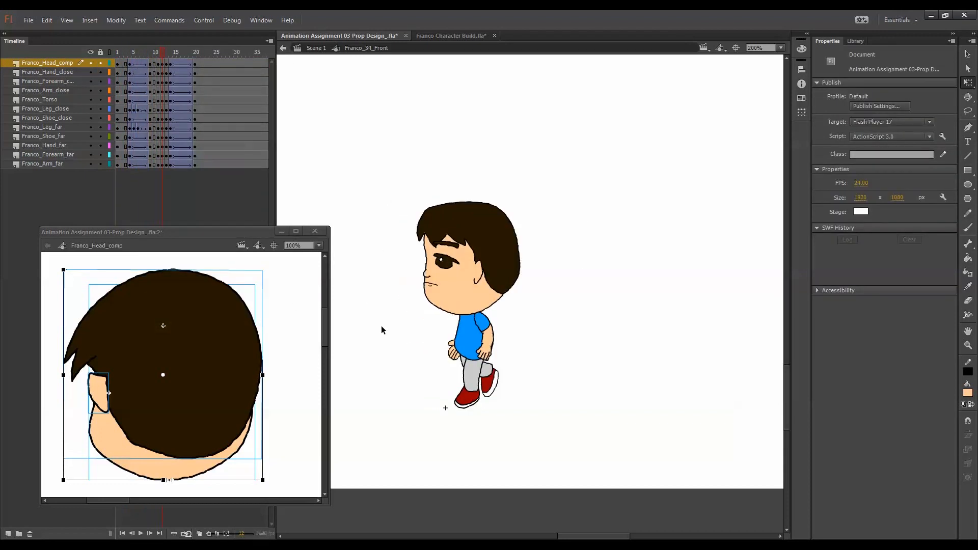
# Shift the boy's head slightly down and back toward its frame 11 pose at frame 12, adjust its tilt, and compare with frame 11
pyautogui.hotkey('ctrl', 'a')
pyautogui.press(',')
pyautogui.press(',')
pyautogui.press(',')
pyautogui.press(',')
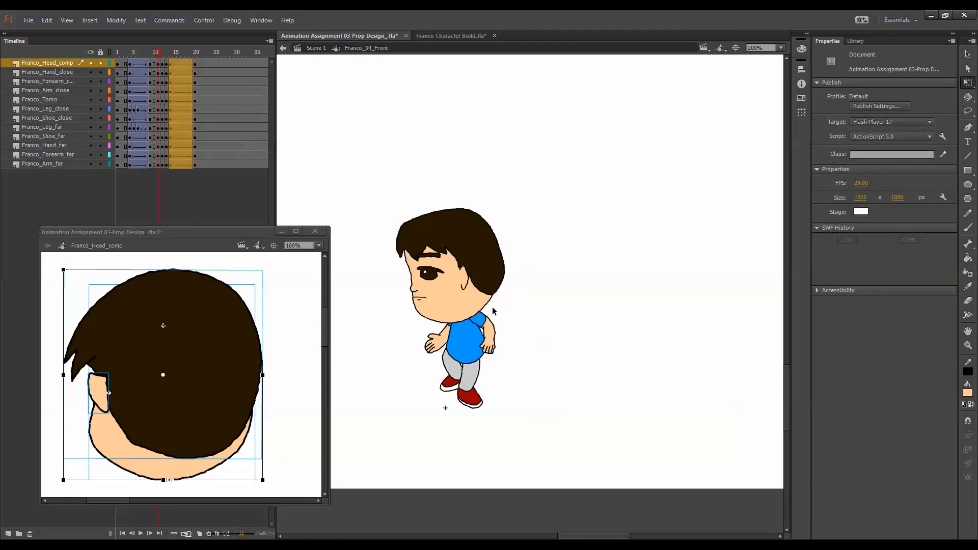
pyautogui.press('.')
pyautogui.click(506, 293)
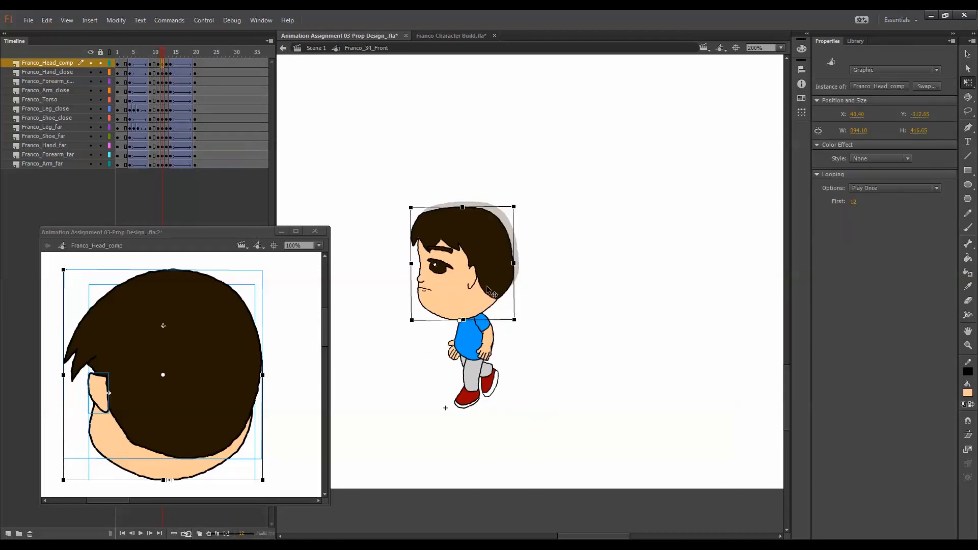
pyautogui.moveTo(522, 324); pyautogui.dragTo(524, 316)
pyautogui.click(513, 319)
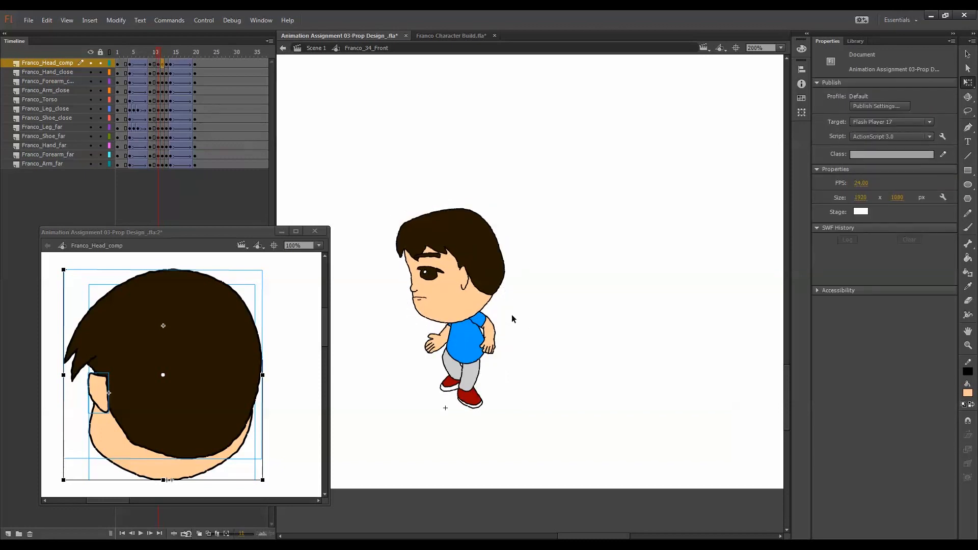
# Step back and forth between frames 10 and 12 to examine the head's change from front view to profile
pyautogui.click(471, 311)
pyautogui.press(',')
pyautogui.press(',')
pyautogui.press('.')
pyautogui.press(',')
pyautogui.press('.')
pyautogui.press(',')
pyautogui.press(',')
pyautogui.press(',')
pyautogui.press('.')
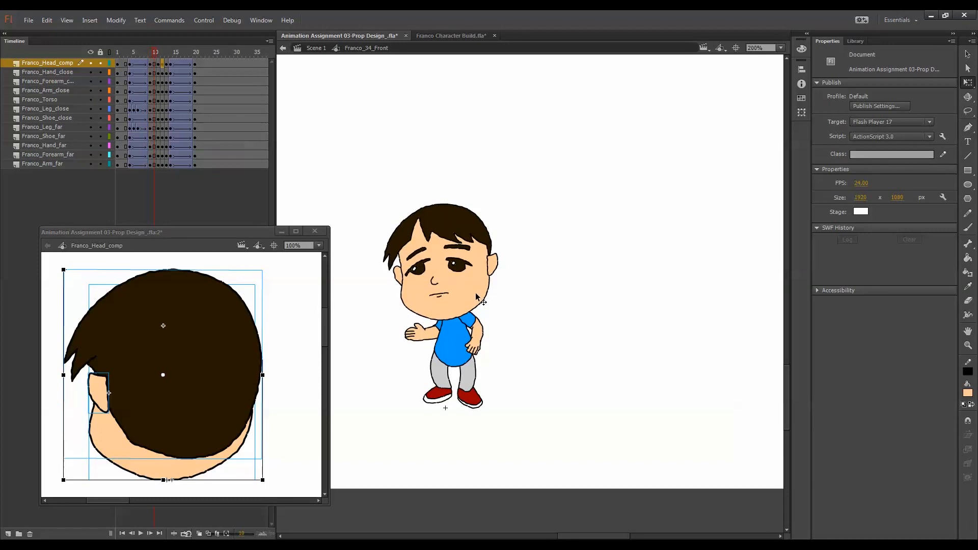
pyautogui.press('.')
pyautogui.press(',')
pyautogui.press('.')
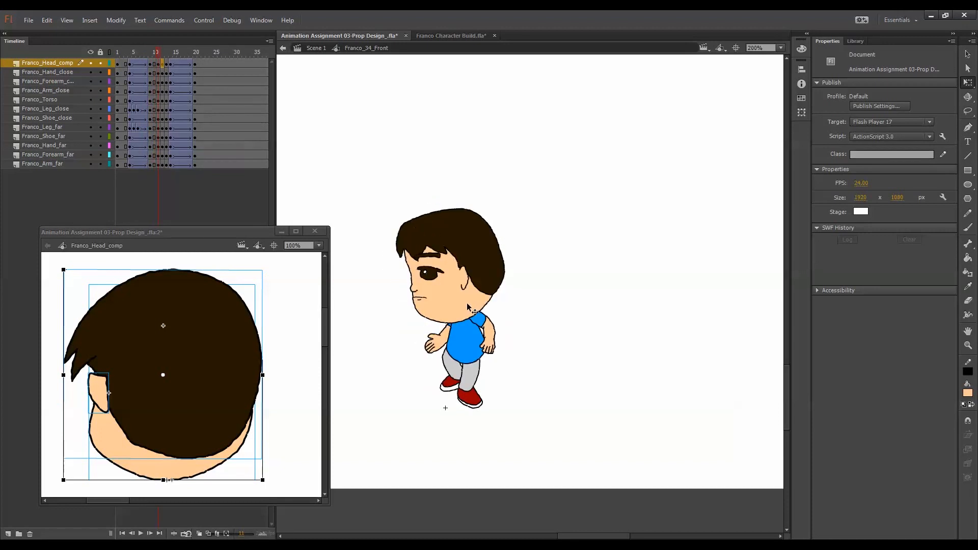
pyautogui.press('.')
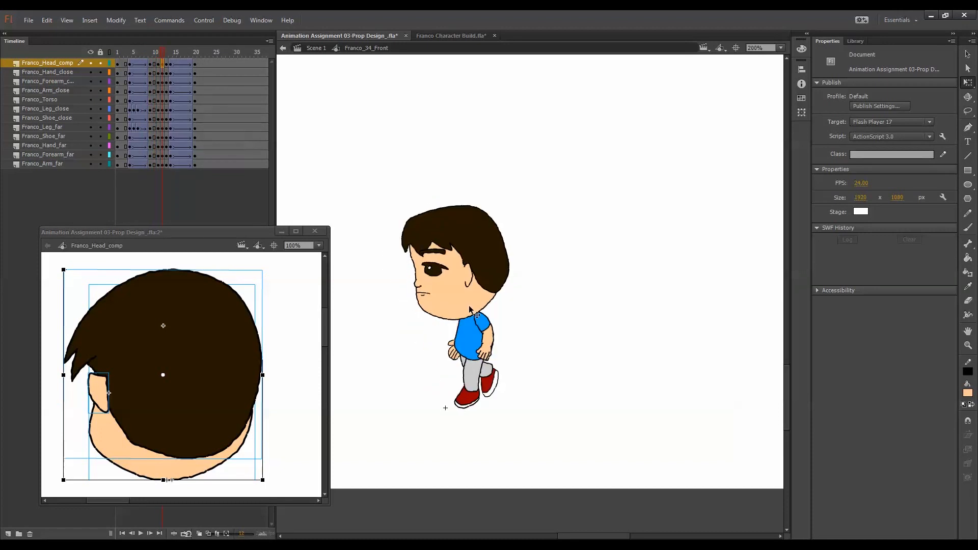
pyautogui.press(',')
# Move the profile-view keyframes on all layers inside the head symbol to frame 12 and play back the turn
pyautogui.click(459, 311)
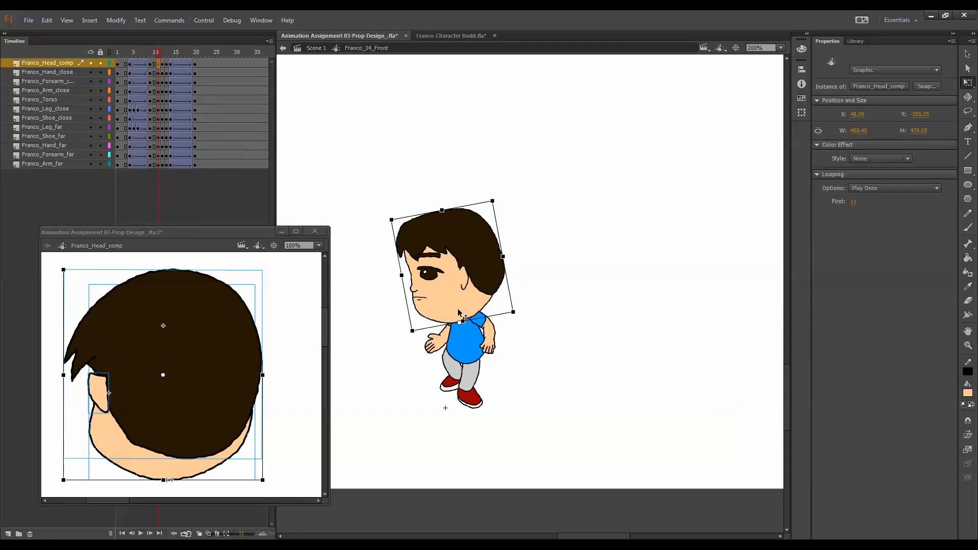
pyautogui.click(227, 379)
pyautogui.moveTo(159, 74); pyautogui.dragTo(163, 158)
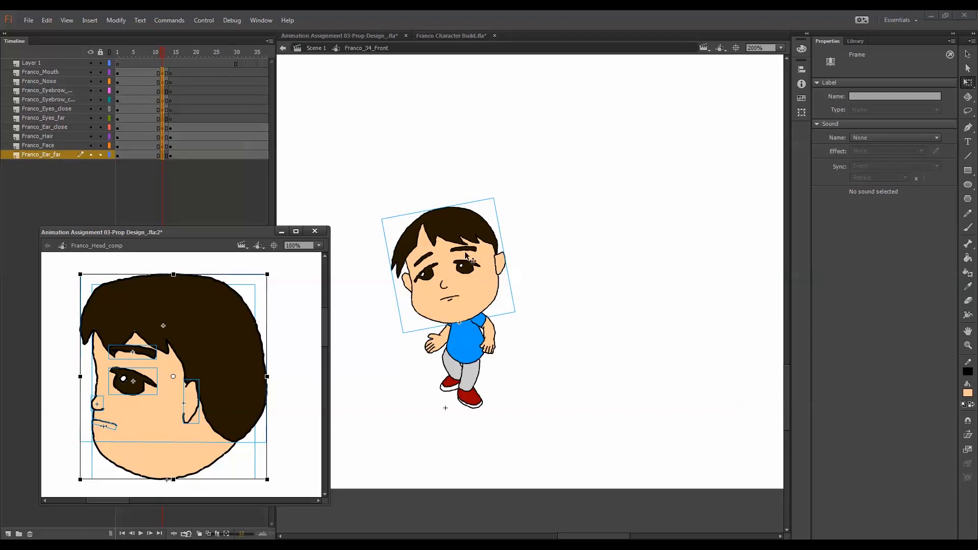
pyautogui.doubleClick(568, 294)
pyautogui.doubleClick(471, 293)
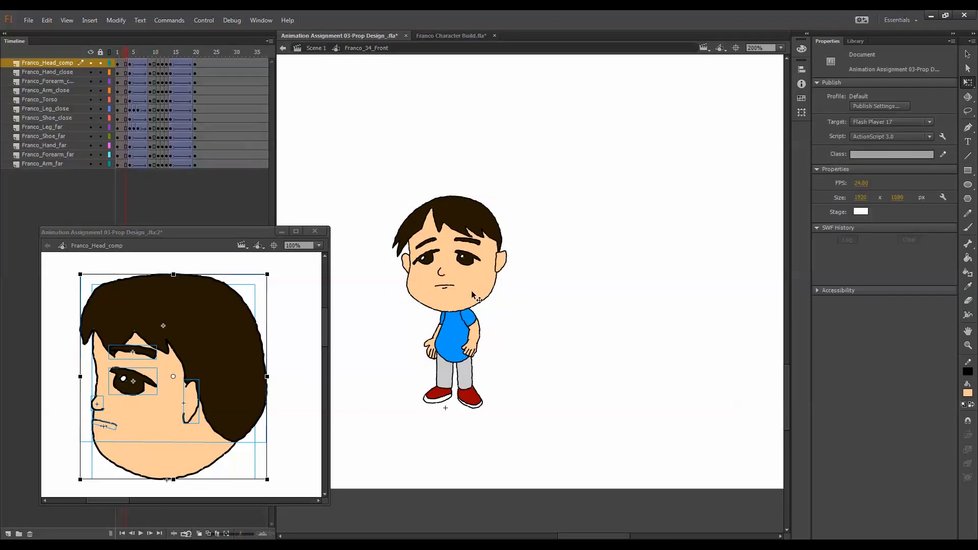
pyautogui.press('Return')
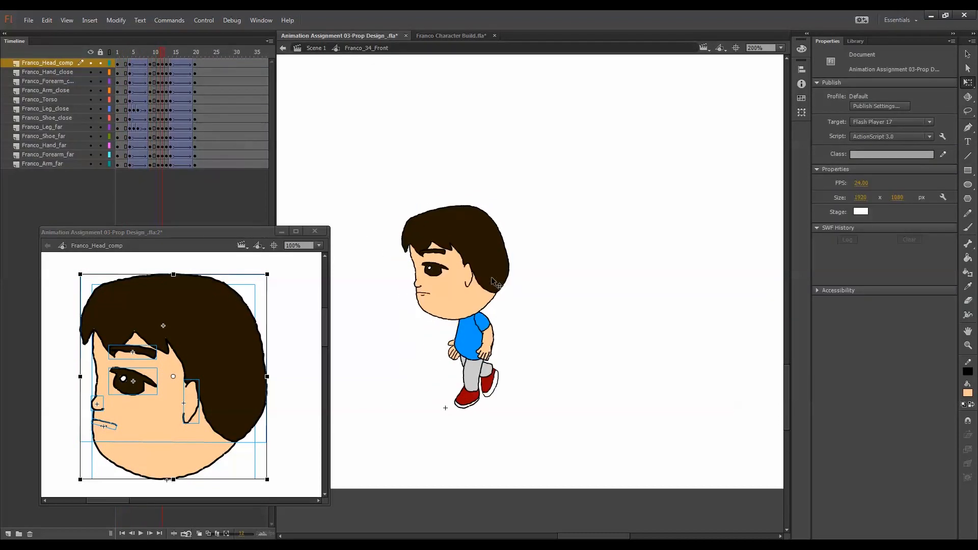
# Shift the boy's head slightly back at frame 12 and compare it with the neighbouring frames through frame 14
pyautogui.moveTo(492, 279); pyautogui.dragTo(480, 300)
pyautogui.press(',')
pyautogui.press(',')
pyautogui.press('.')
pyautogui.press(',')
pyautogui.press('.')
pyautogui.press('.')
pyautogui.press(',')
pyautogui.press(',')
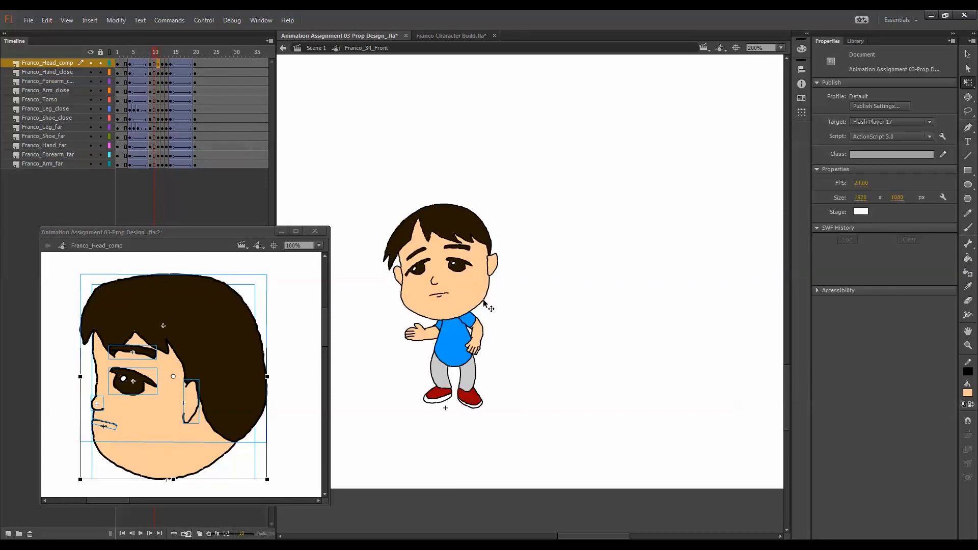
pyautogui.press('.')
pyautogui.press('.')
pyautogui.press('.')
pyautogui.press('.')
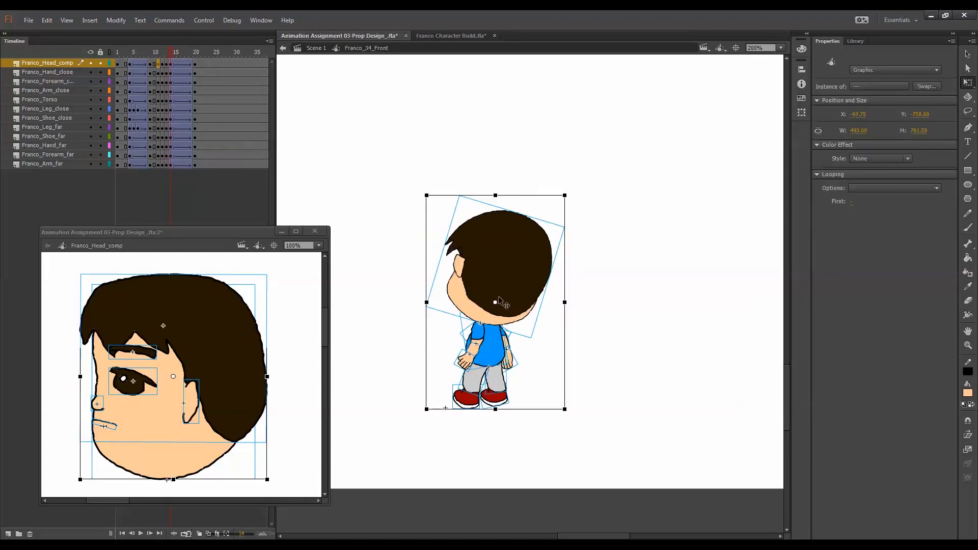
# Reposition the head at frame 13 toward its back-view placement, tilt it backward, and compare it with frames 12 and 14
pyautogui.press(',')
pyautogui.press(',')
pyautogui.press('.')
pyautogui.press('.')
pyautogui.press(',')
pyautogui.click(495, 295)
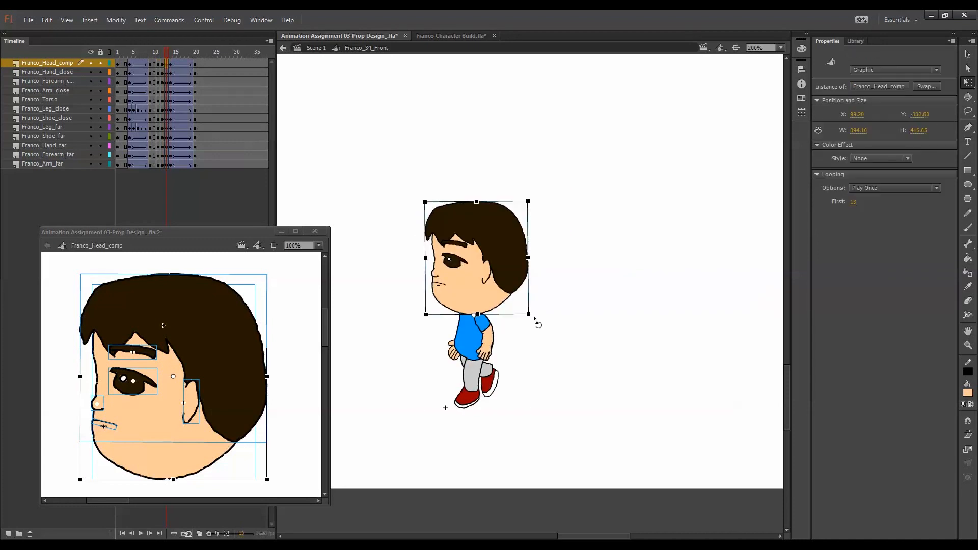
pyautogui.moveTo(536, 322); pyautogui.dragTo(530, 326)
pyautogui.press(',')
pyautogui.press('.')
pyautogui.press('.')
pyautogui.press(',')
pyautogui.press(',')
pyautogui.press('.')
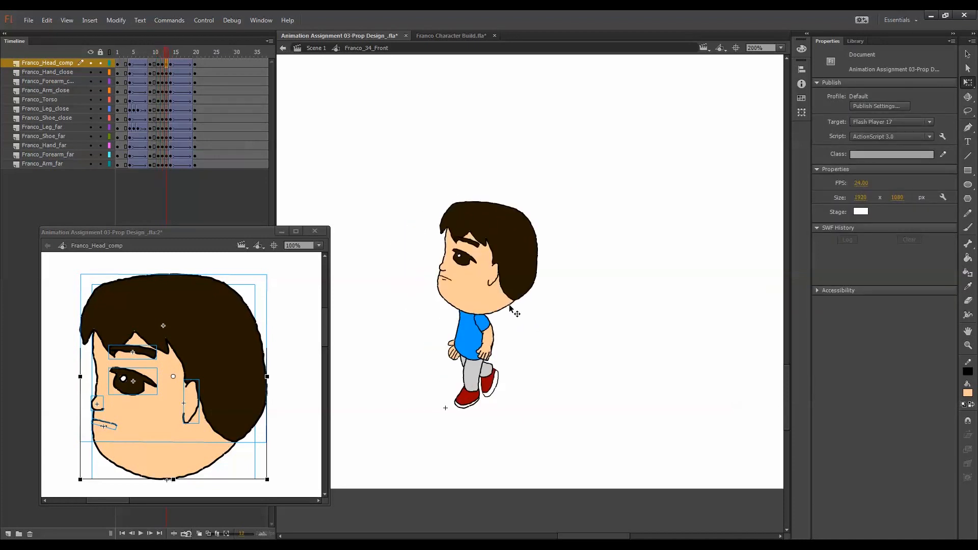
# Rotate the head at frame 13 slightly forward again, nudge it back and down, and check it against the adjacent frames
pyautogui.click(498, 293)
pyautogui.moveTo(551, 216); pyautogui.dragTo(541, 212)
pyautogui.press(',')
pyautogui.press('.')
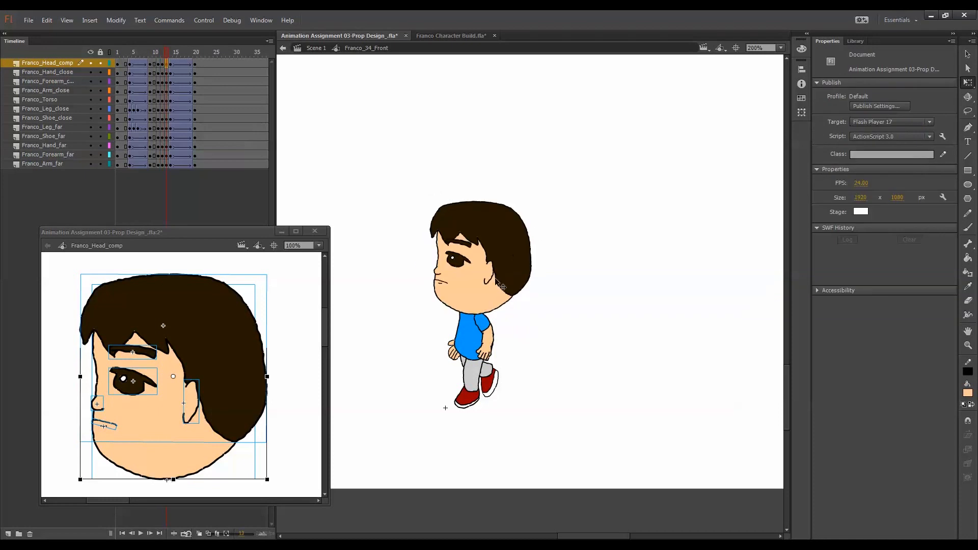
pyautogui.moveTo(502, 300); pyautogui.dragTo(504, 302)
pyautogui.press(',')
pyautogui.press('.')
pyautogui.press('.')
pyautogui.press(',')
# Rotate the far leg and shoe at frame 13 so the trailing foot lowers toward the ground
pyautogui.moveTo(514, 391); pyautogui.dragTo(490, 373)
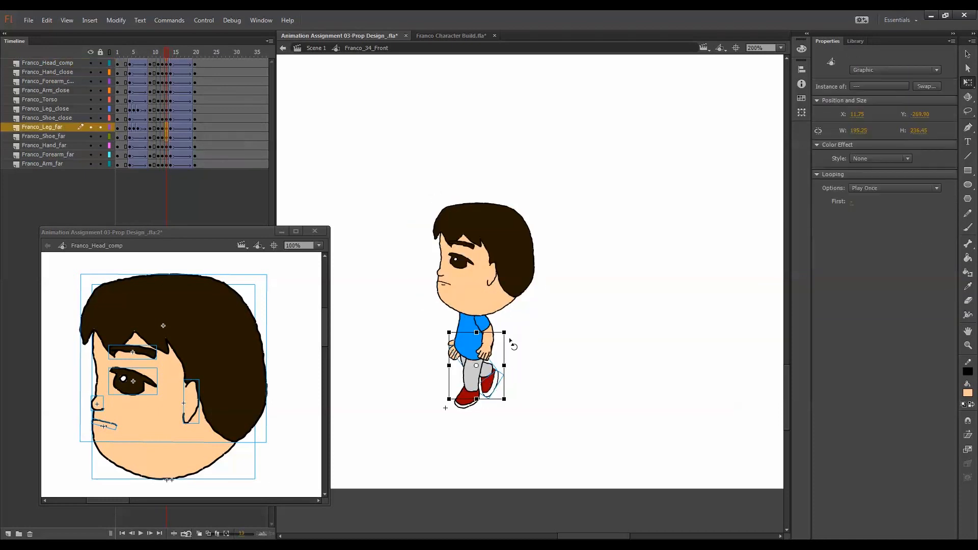
pyautogui.moveTo(509, 336); pyautogui.dragTo(500, 386)
pyautogui.click(525, 390)
pyautogui.click(502, 395)
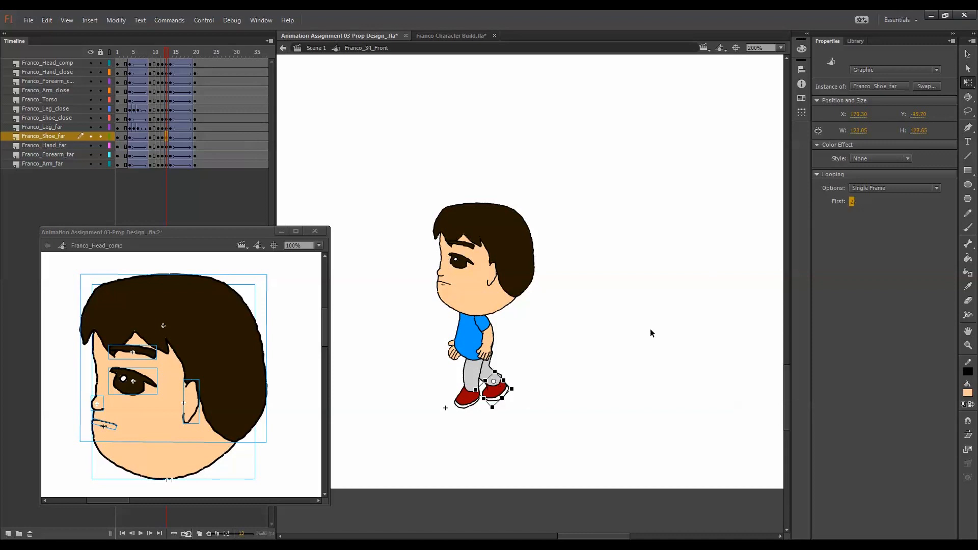
pyautogui.click(529, 396)
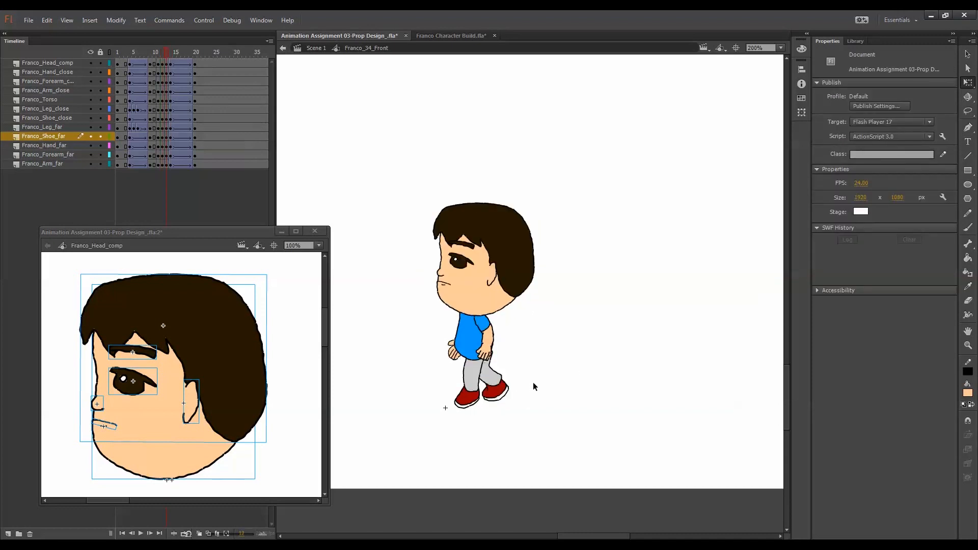
# Set the Single Frame value of the far leg symbol to 1 at frame 13
pyautogui.click(499, 383)
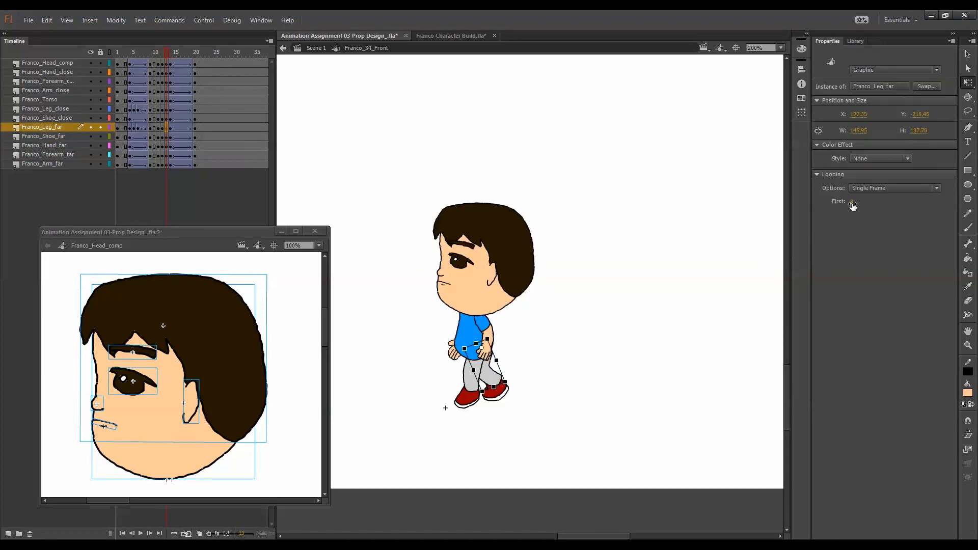
pyautogui.click(852, 202)
pyautogui.write('1')
pyautogui.press('Return')
pyautogui.click(535, 379)
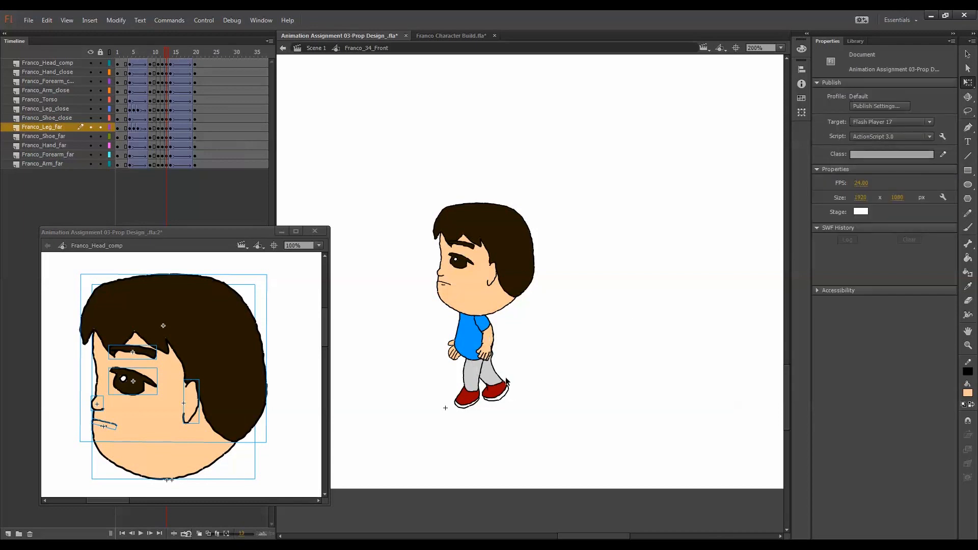
pyautogui.click(498, 379)
pyautogui.click(852, 203)
pyautogui.write('1')
pyautogui.press('Return')
pyautogui.click(532, 386)
# Rotate the far shoe slightly at frame 13, checking its placement against the planted foot in frame 14
pyautogui.press('.')
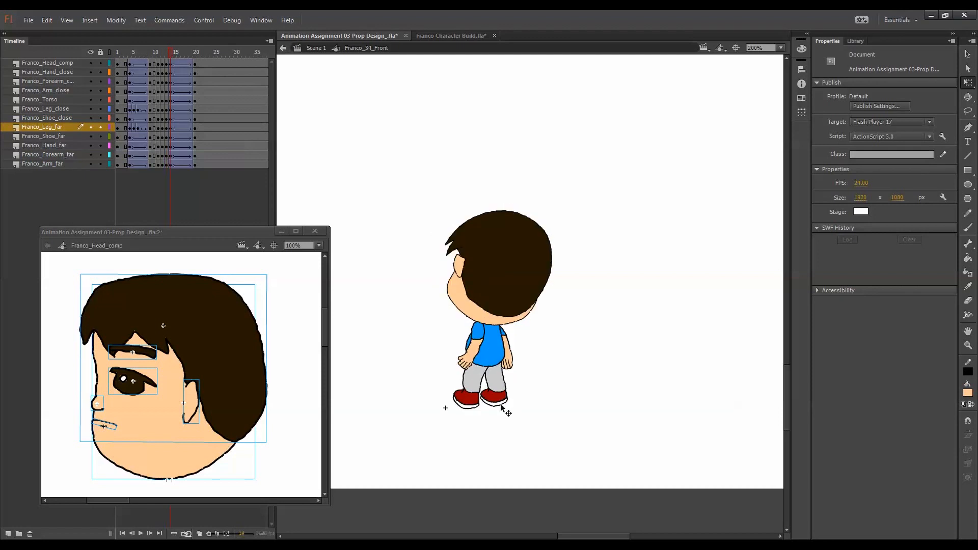
pyautogui.press(',')
pyautogui.press('.')
pyautogui.press(',')
pyautogui.click(497, 399)
pyautogui.moveTo(509, 407)
pyautogui.mouseDown()
pyautogui.moveTo(495, 389)
pyautogui.moveTo(508, 391)
pyautogui.mouseUp()
pyautogui.press('.')
pyautogui.press(',')
# Fine-tune the far shoe at frame 13 and compare its motion across frames 12 to 14
pyautogui.click(498, 400)
pyautogui.press('.')
pyautogui.press(',')
pyautogui.press('.')
pyautogui.press(',')
pyautogui.click(501, 395)
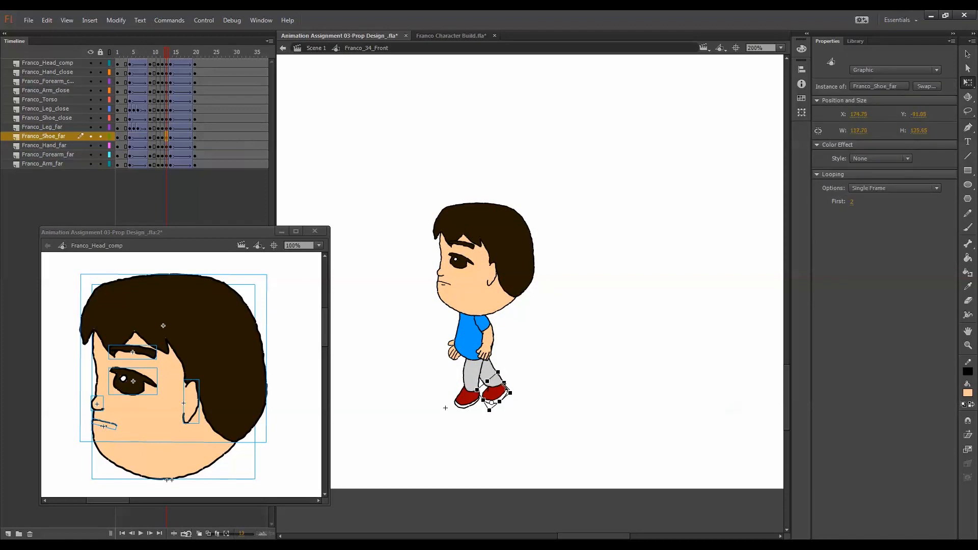
pyautogui.press('.')
pyautogui.press(',')
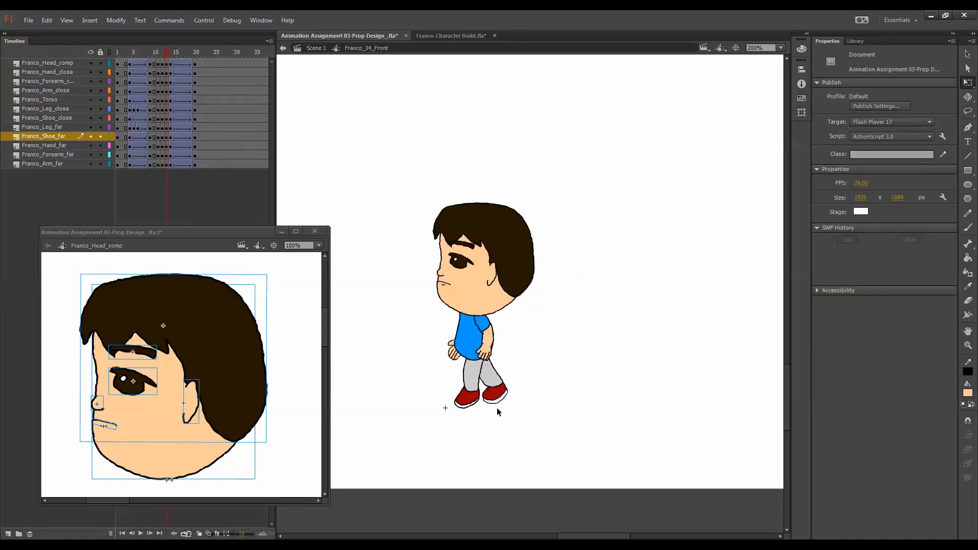
pyautogui.press('.')
pyautogui.press(',')
pyautogui.press(',')
pyautogui.press('.')
pyautogui.press('.')
pyautogui.press(',')
# Compare both shoes across the adjacent frames and nudge the near shoe slightly up and right at frame 13
pyautogui.click(469, 402)
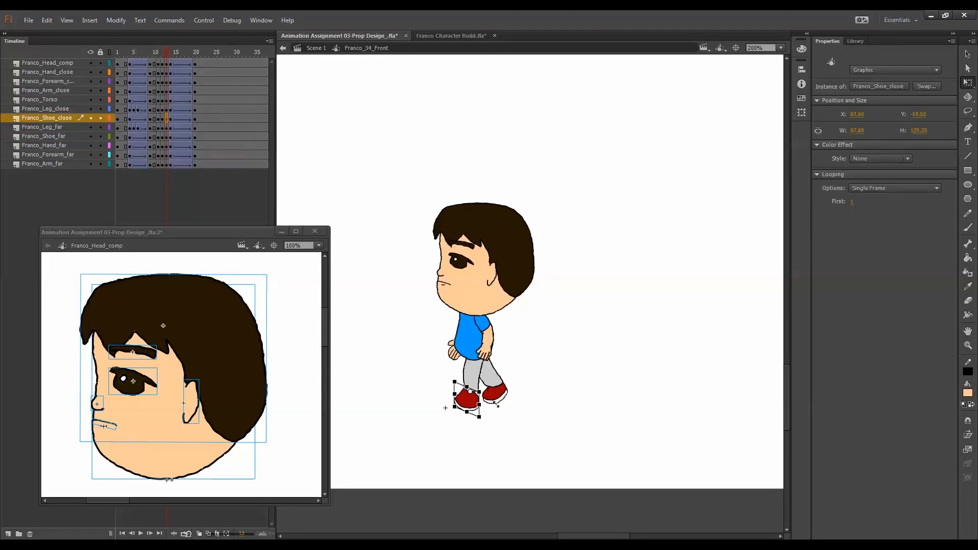
pyautogui.click(497, 397)
pyautogui.press(',')
pyautogui.press('.')
pyautogui.press('.')
pyautogui.press(',')
pyautogui.click(474, 403)
pyautogui.press('Up')
pyautogui.press('Up')
pyautogui.press('Up')
pyautogui.press('Right')
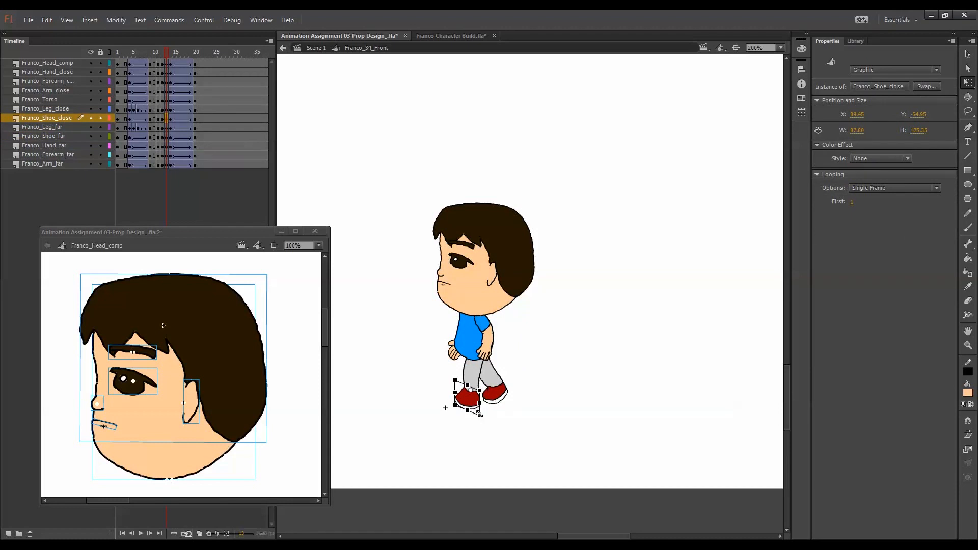
# Refine the near shoe's transform slightly at frame 13, flipping between frames 12 and 14 to compare
pyautogui.press(',')
pyautogui.press('.')
pyautogui.press('.')
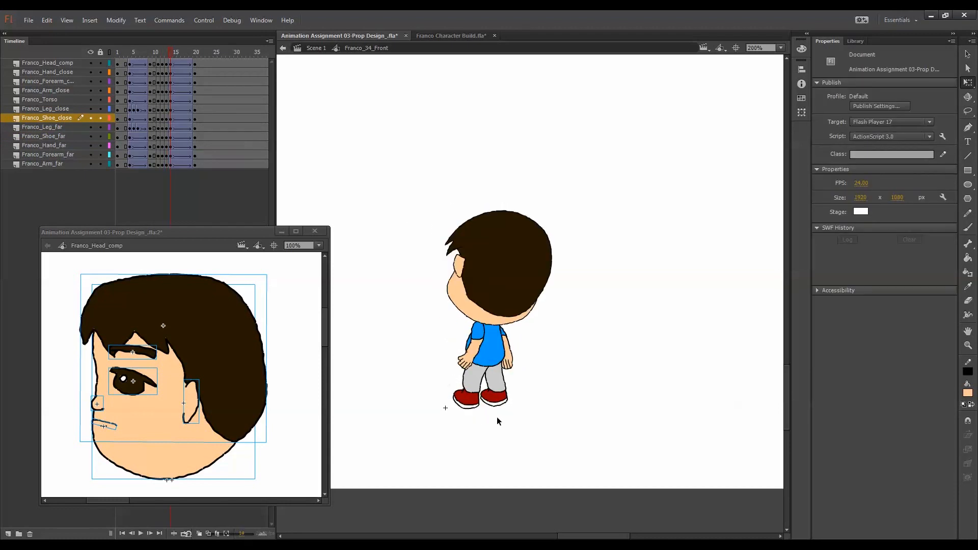
pyautogui.press(',')
pyautogui.click(480, 406)
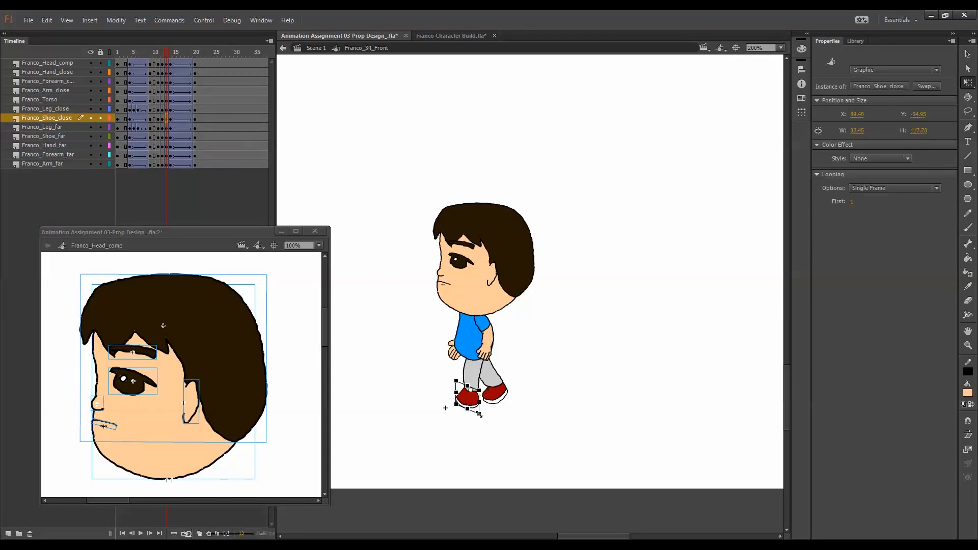
pyautogui.press(',')
pyautogui.press('.')
pyautogui.press('.')
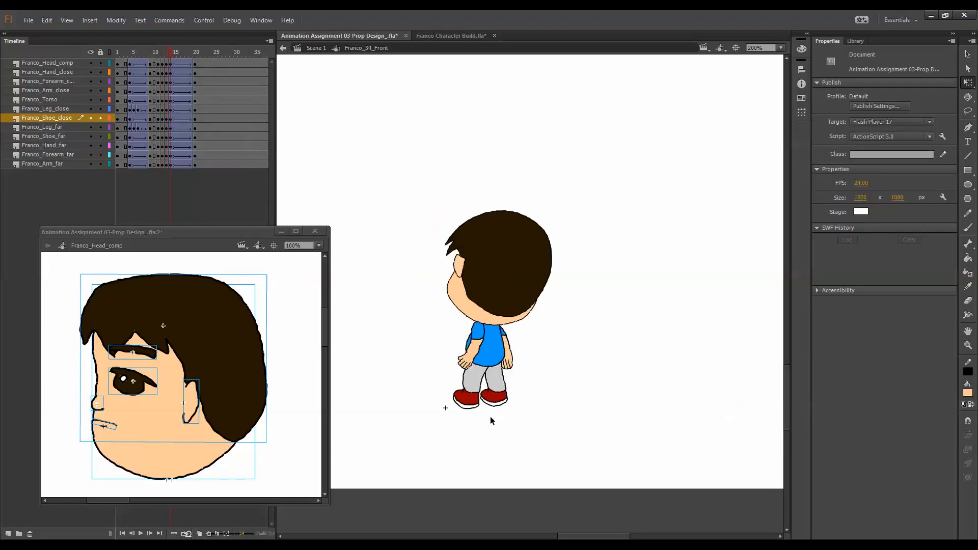
pyautogui.press(',')
# Flatten the near shoe and fit the near leg to it at frame 13, checking the step across frames 12 to 14
pyautogui.click(483, 398)
pyautogui.moveTo(477, 395); pyautogui.dragTo(487, 411)
pyautogui.click(508, 411)
pyautogui.press(',')
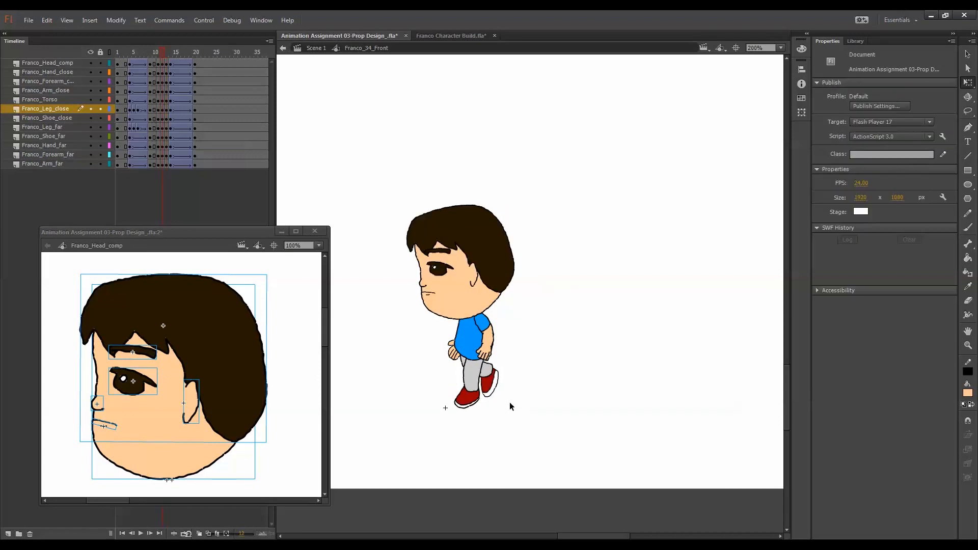
pyautogui.press('.')
pyautogui.press('.')
pyautogui.press(',')
pyautogui.press(',')
pyautogui.press('.')
pyautogui.press('.')
pyautogui.press(',')
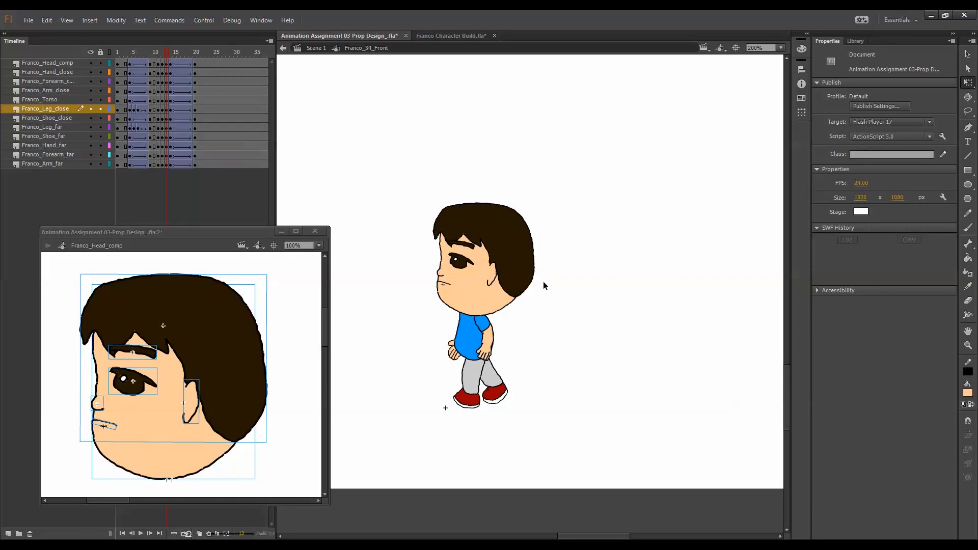
# Shift the torso and both arms down and back at frame 13 and compare with the adjacent frames
pyautogui.moveTo(525, 319); pyautogui.dragTo(480, 350)
pyautogui.press(',')
pyautogui.press('.')
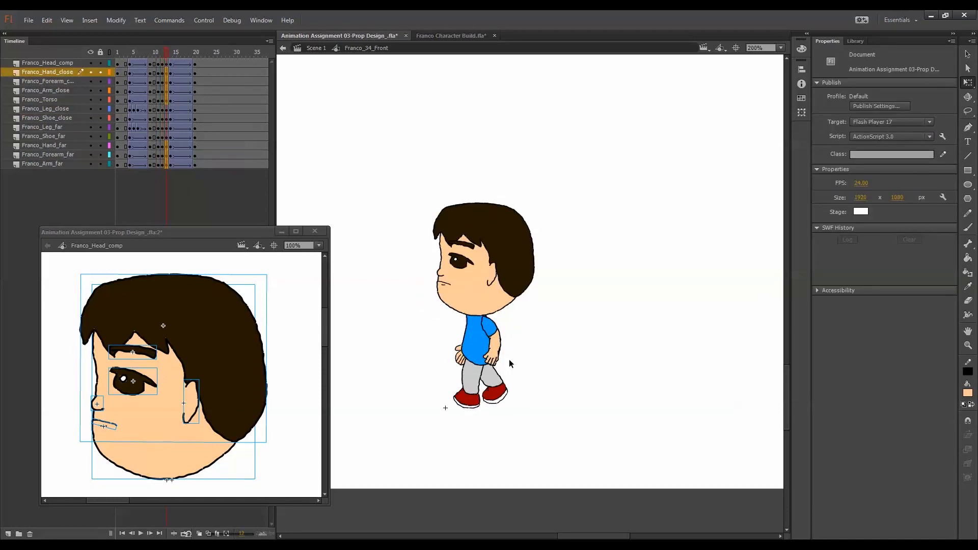
pyautogui.press('.')
pyautogui.press(',')
# Move the near arm, forearm and hand to the front of the torso at frame 13 and rotate the arm forward
pyautogui.click(504, 338)
pyautogui.click(505, 349)
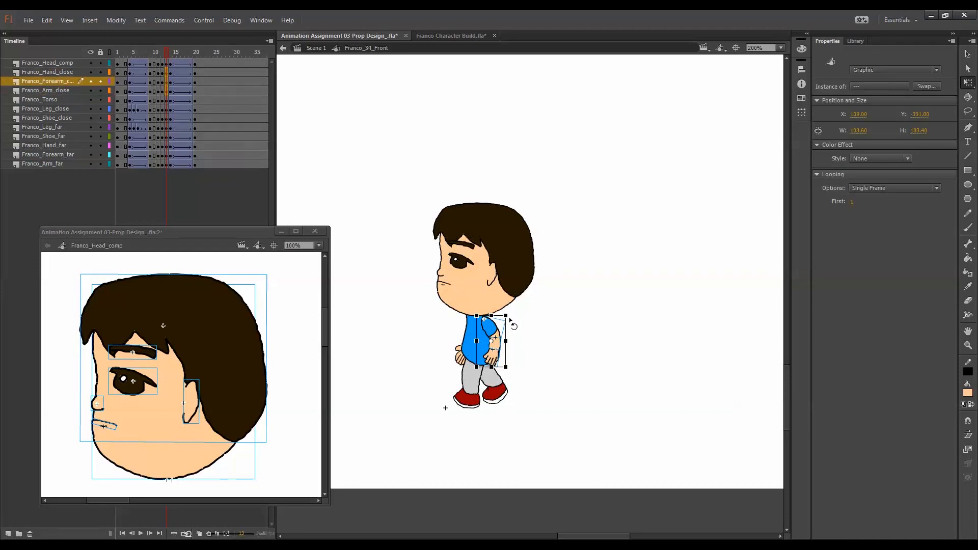
pyautogui.moveTo(512, 320); pyautogui.dragTo(478, 327)
pyautogui.click(508, 329)
pyautogui.click(479, 328)
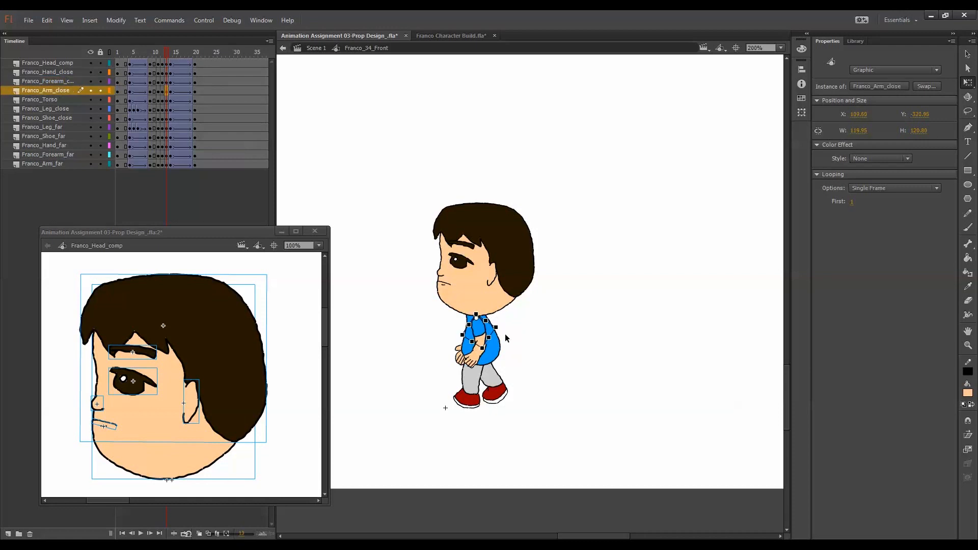
# Adjust the near forearm and hand at frame 13 so the arm hangs in front of the torso
pyautogui.click(475, 363)
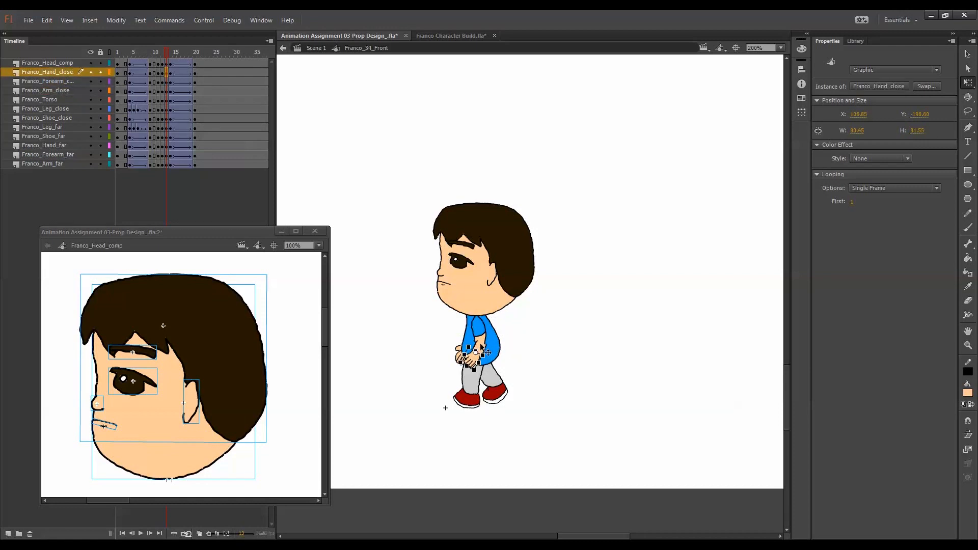
pyautogui.click(481, 344)
pyautogui.moveTo(488, 340); pyautogui.dragTo(500, 340)
pyautogui.click(525, 336)
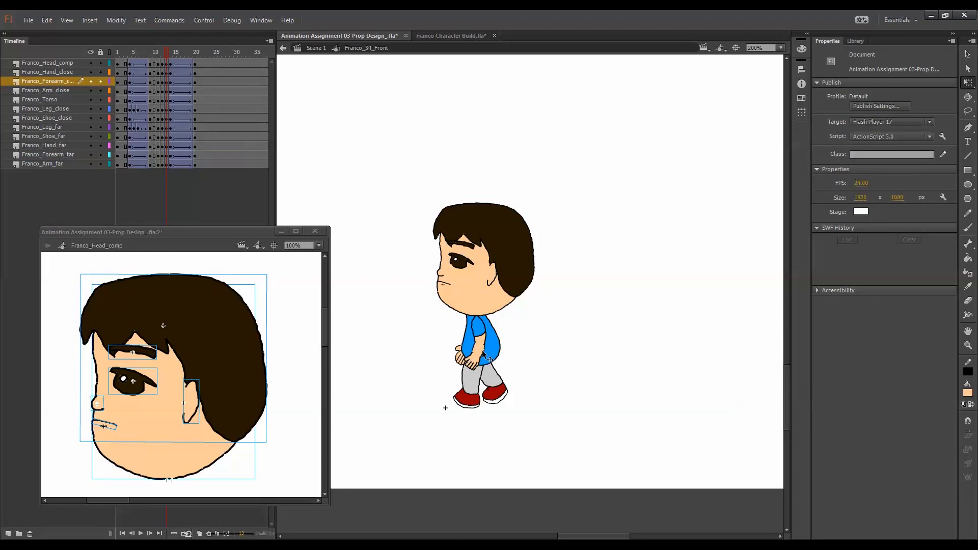
pyautogui.click(482, 351)
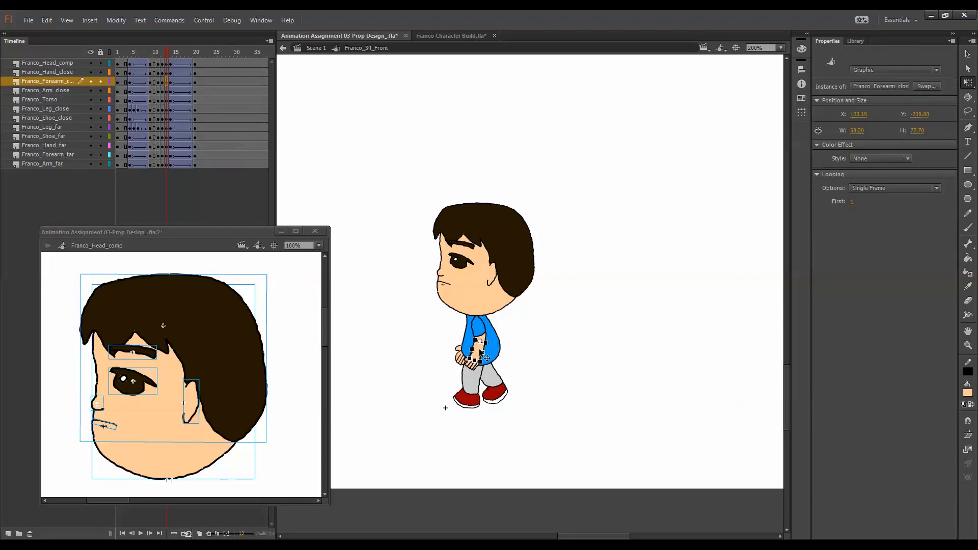
pyautogui.click(523, 337)
pyautogui.click(473, 363)
pyautogui.click(527, 345)
# Tuck the far arm, forearm and hand back behind the torso at frame 13 and check the following frames
pyautogui.click(459, 358)
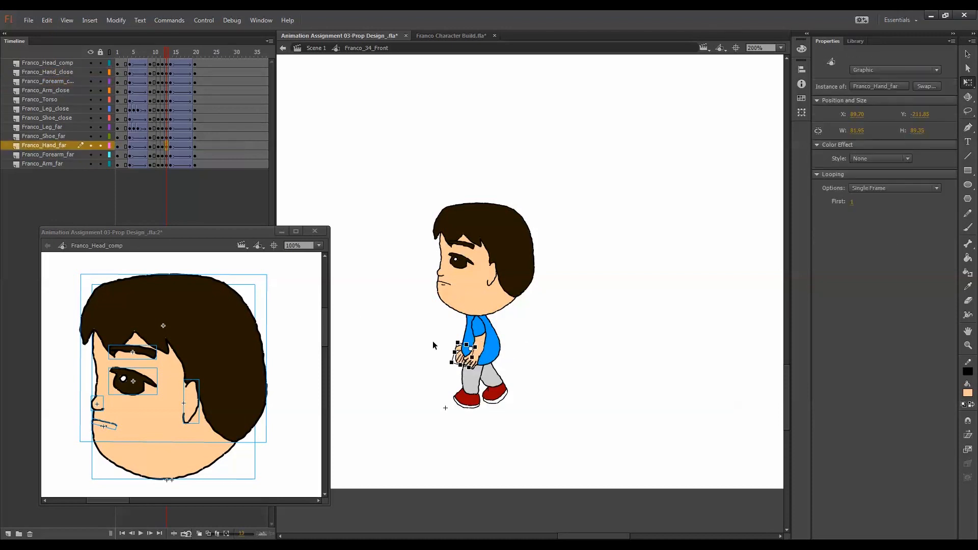
pyautogui.click(166, 163)
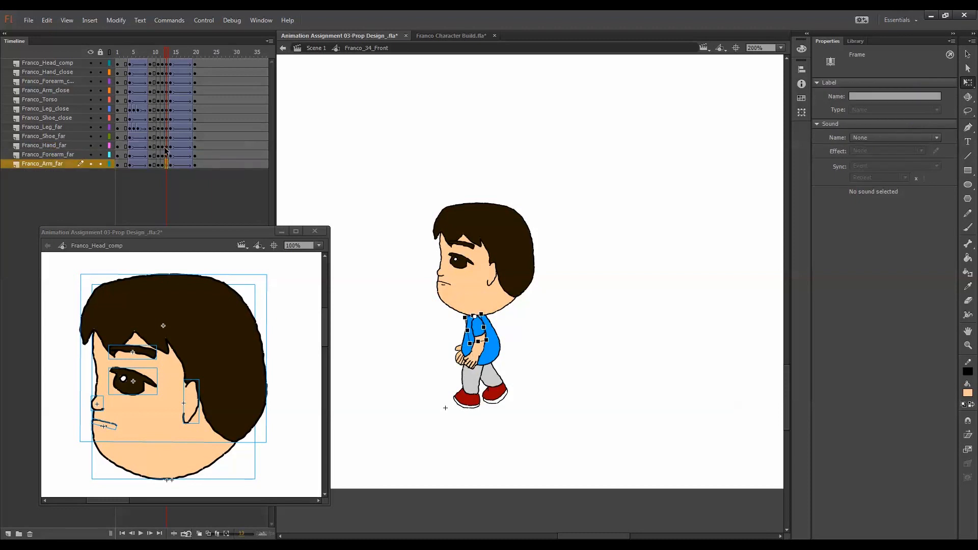
pyautogui.moveTo(166, 147); pyautogui.dragTo(168, 164)
pyautogui.moveTo(460, 359); pyautogui.dragTo(470, 360)
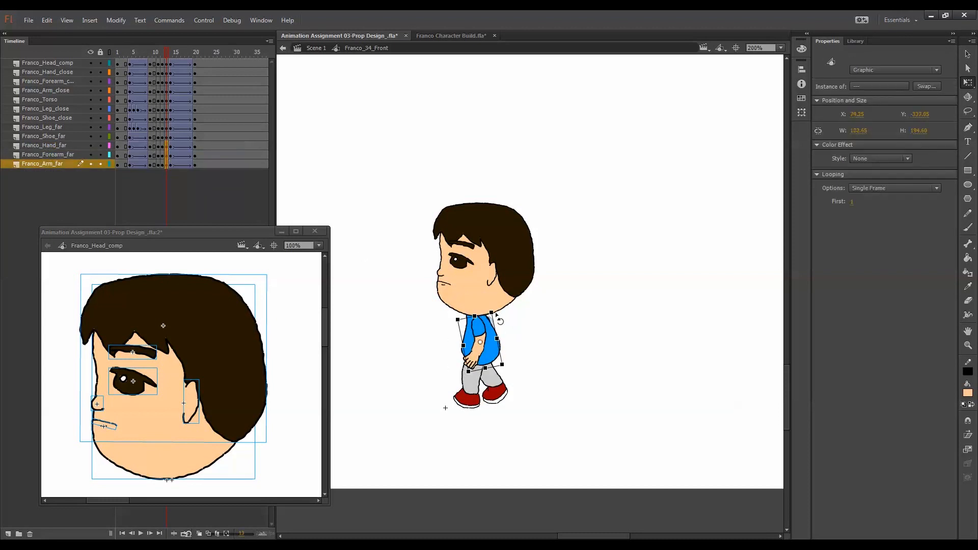
pyautogui.click(512, 313)
pyautogui.press('.')
pyautogui.press('.')
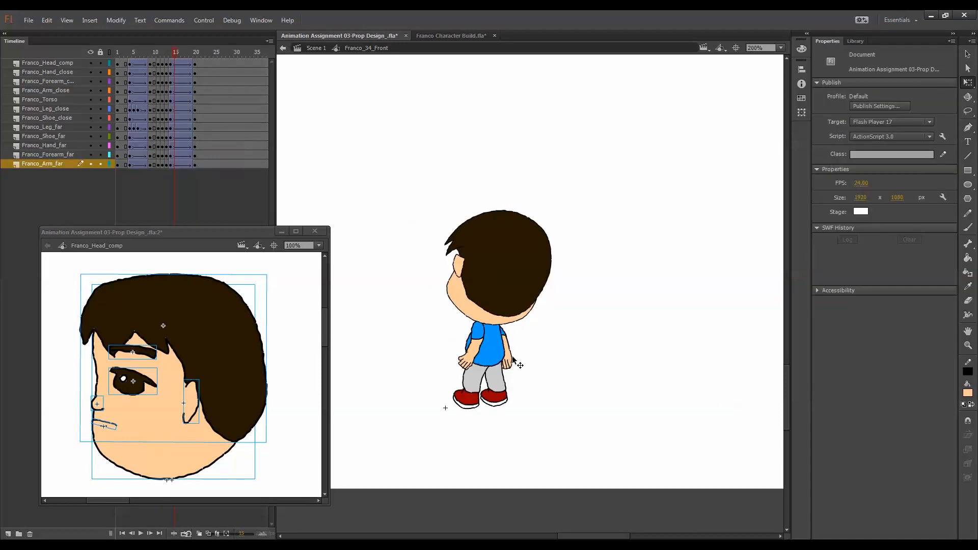
# Delay the far hand, forearm and arm tweens by one frame so they start at frame 15
pyautogui.press(',')
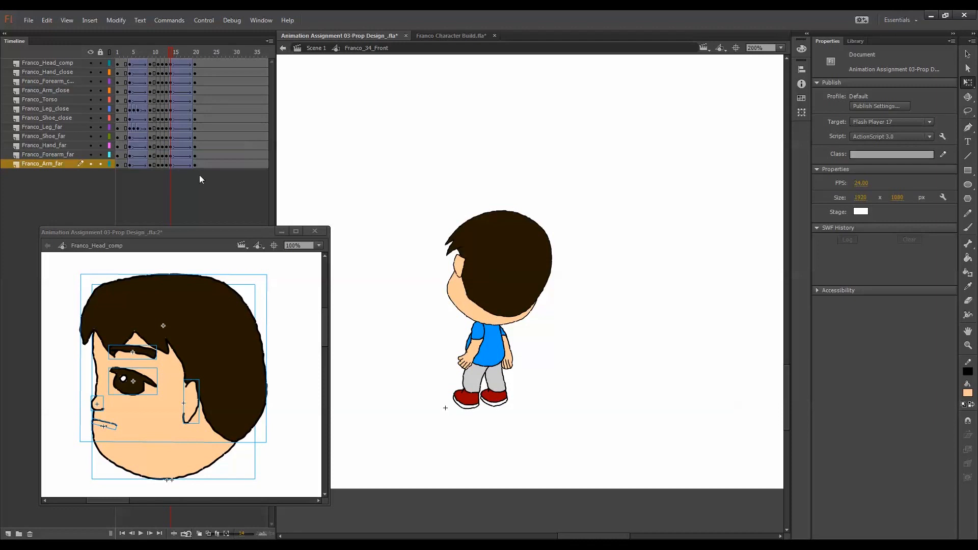
pyautogui.moveTo(196, 144); pyautogui.dragTo(171, 167)
pyautogui.click(194, 147)
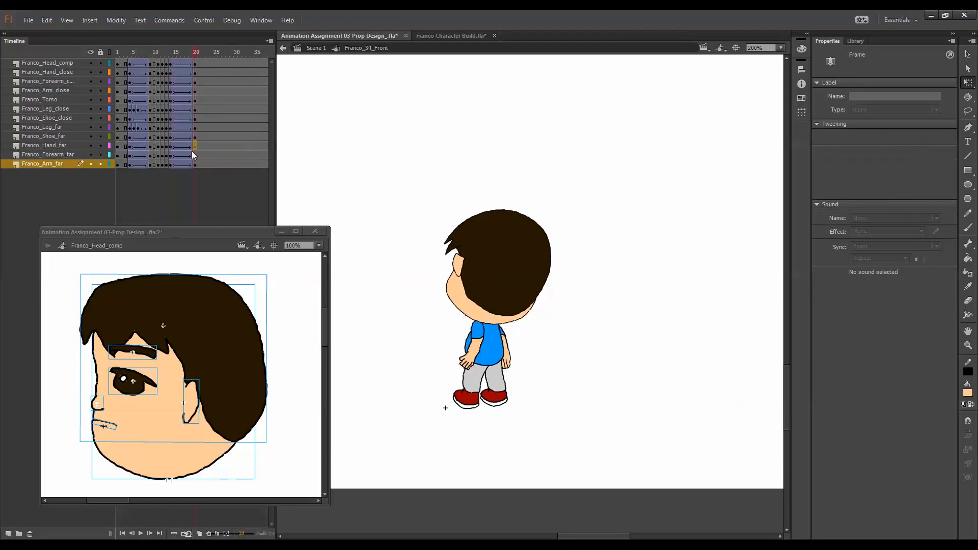
pyautogui.keyDown('shift'); pyautogui.click(172, 164); pyautogui.keyUp('shift')
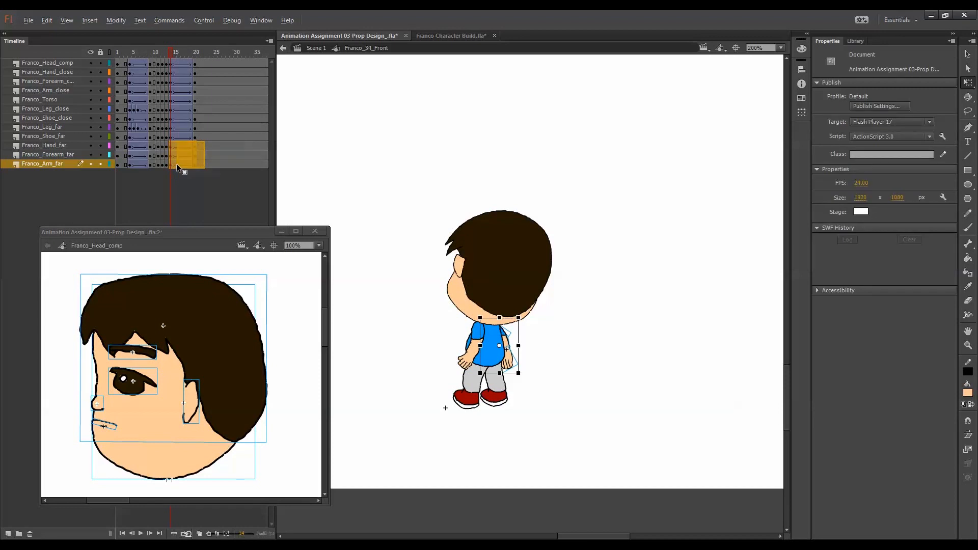
pyautogui.moveTo(175, 164); pyautogui.dragTo(176, 164)
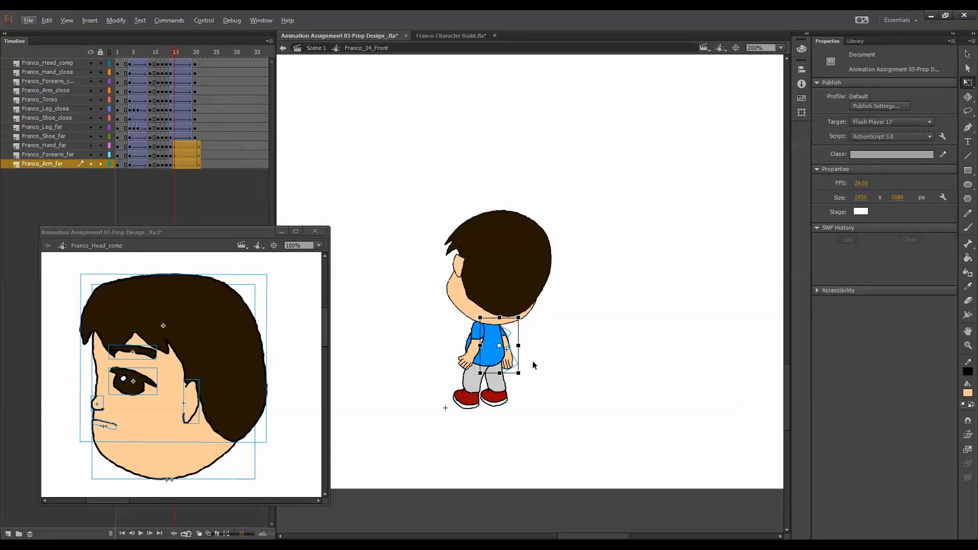
# Rotate the whole far arm slightly toward the torso at frame 14 and step through the following frames
pyautogui.press(',')
pyautogui.click(502, 347)
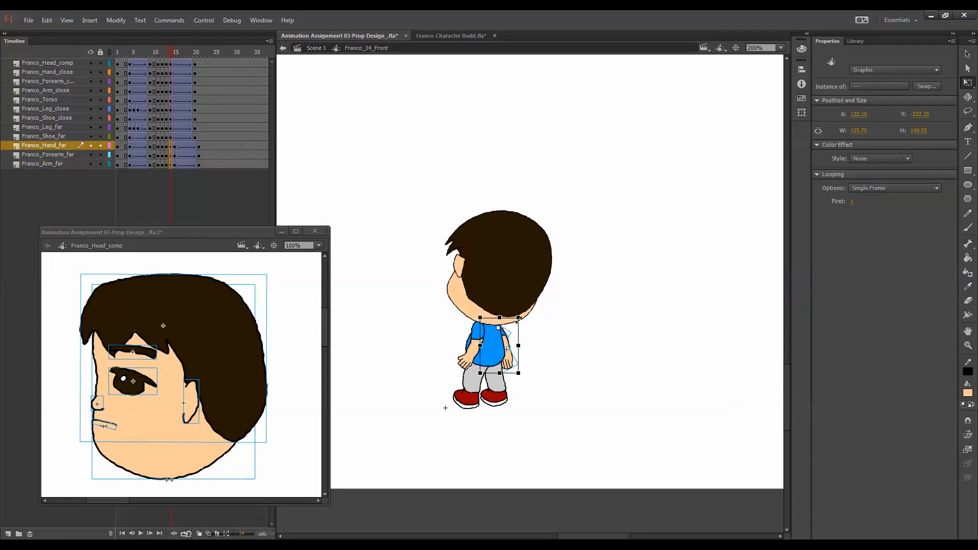
pyautogui.moveTo(526, 324); pyautogui.dragTo(523, 319)
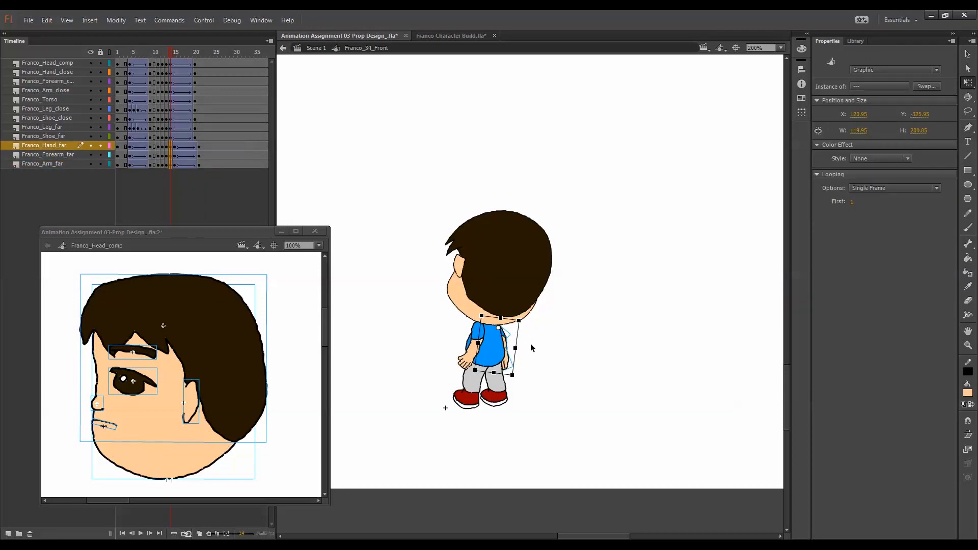
pyautogui.click(513, 352)
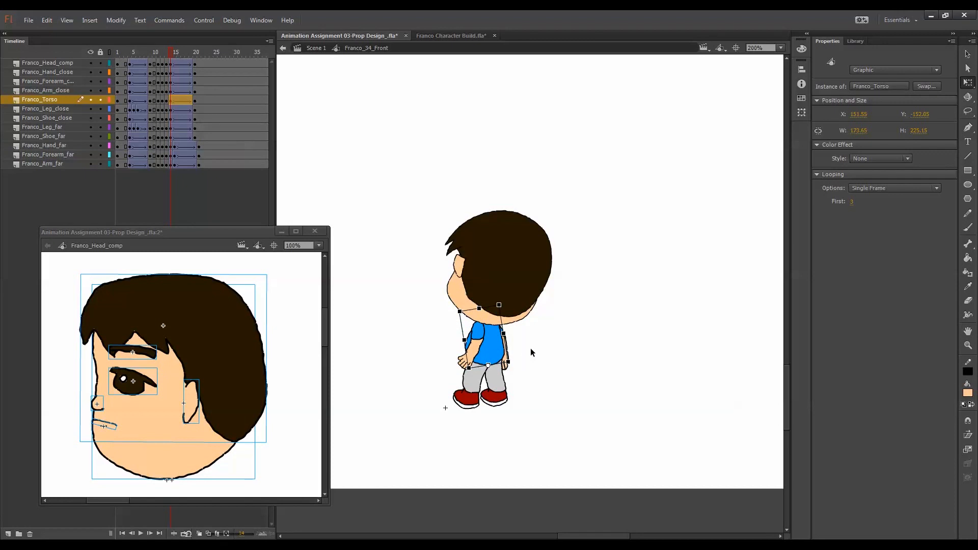
pyautogui.click(556, 355)
pyautogui.press('.')
pyautogui.press('.')
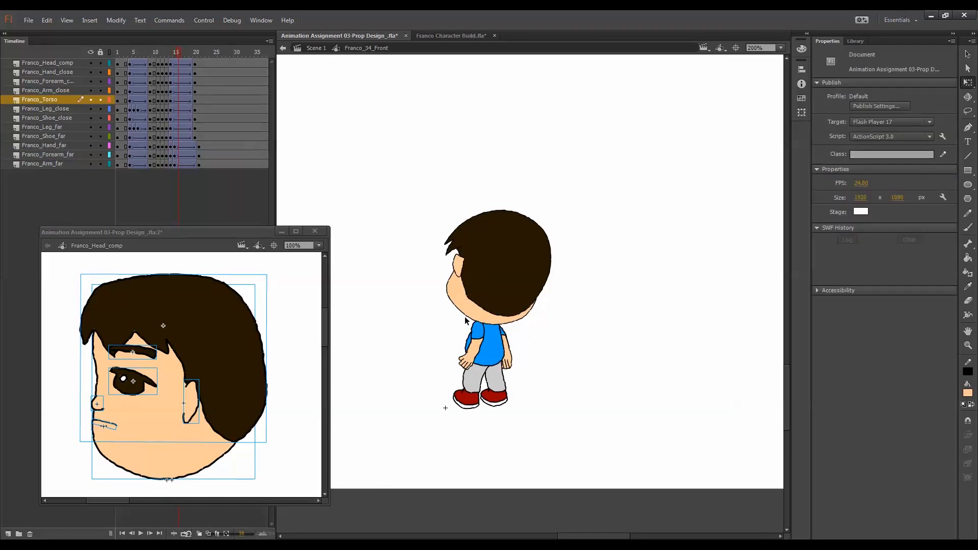
# Shift the tweens of the far arm parts and the near arm parts so they start at frame 16
pyautogui.moveTo(197, 145); pyautogui.dragTo(180, 163)
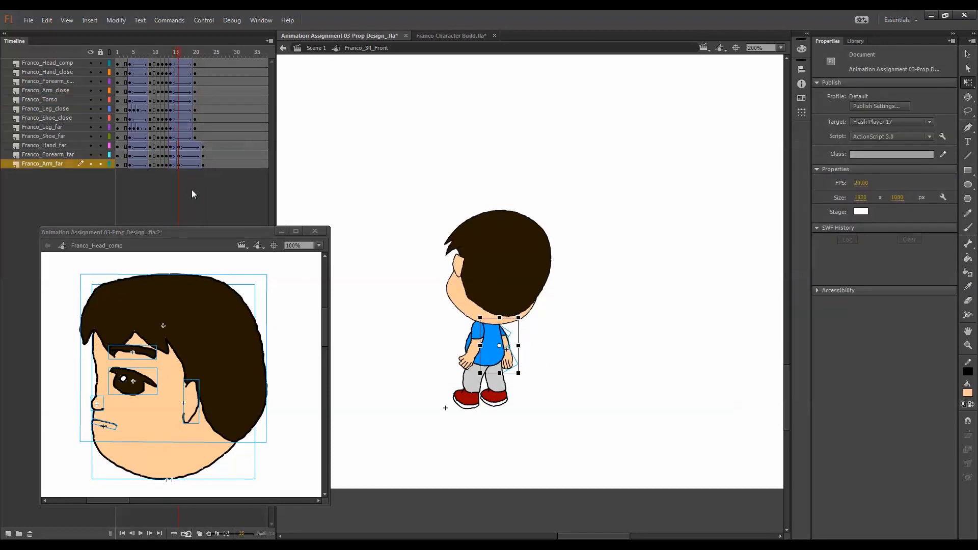
pyautogui.click(195, 65)
pyautogui.moveTo(195, 73); pyautogui.dragTo(180, 91)
# Rotate the whole near arm slightly toward the torso around the shoulder at frame 14 and play back the turn
pyautogui.click(483, 333)
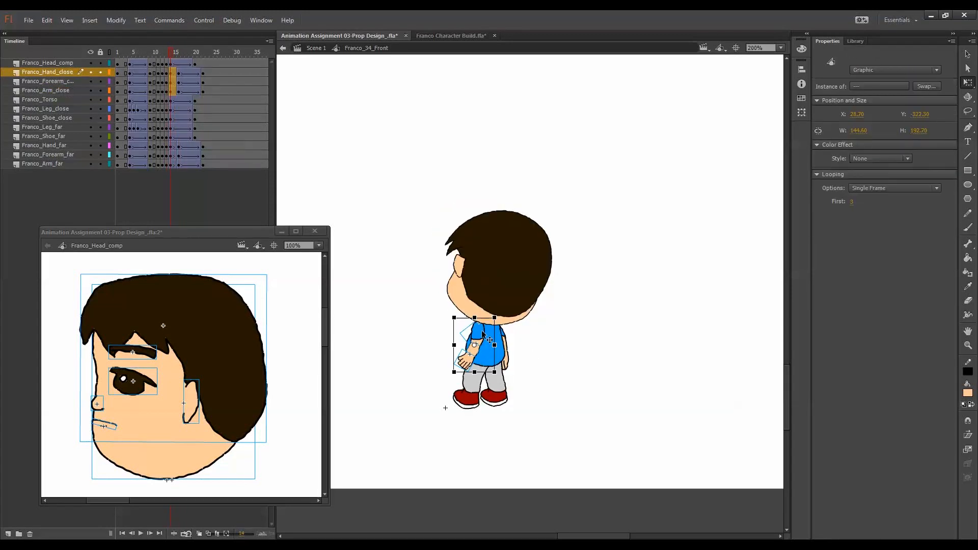
pyautogui.moveTo(475, 345); pyautogui.dragTo(494, 316)
pyautogui.moveTo(500, 378); pyautogui.dragTo(504, 382)
pyautogui.press('.')
pyautogui.press('.')
pyautogui.press('.')
pyautogui.press('.')
pyautogui.press('.')
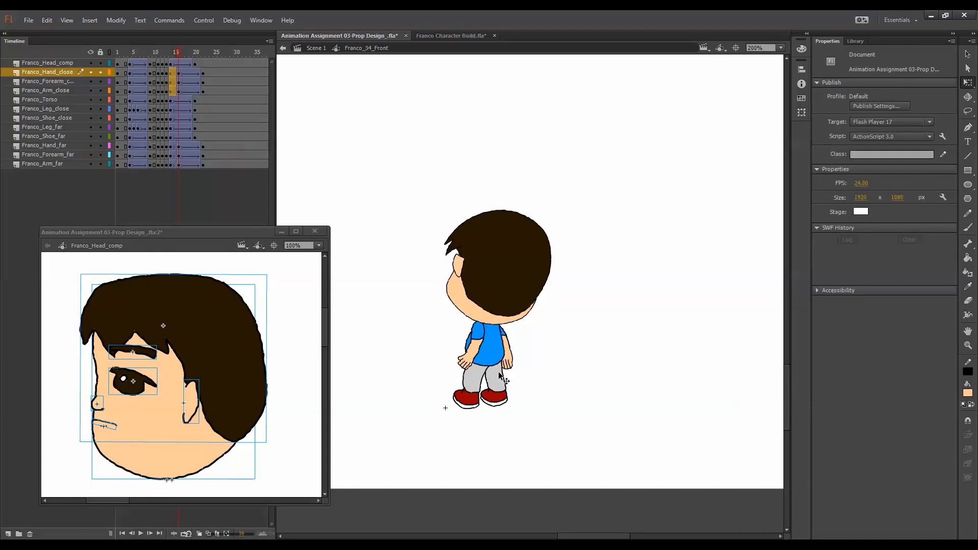
pyautogui.press('Return')
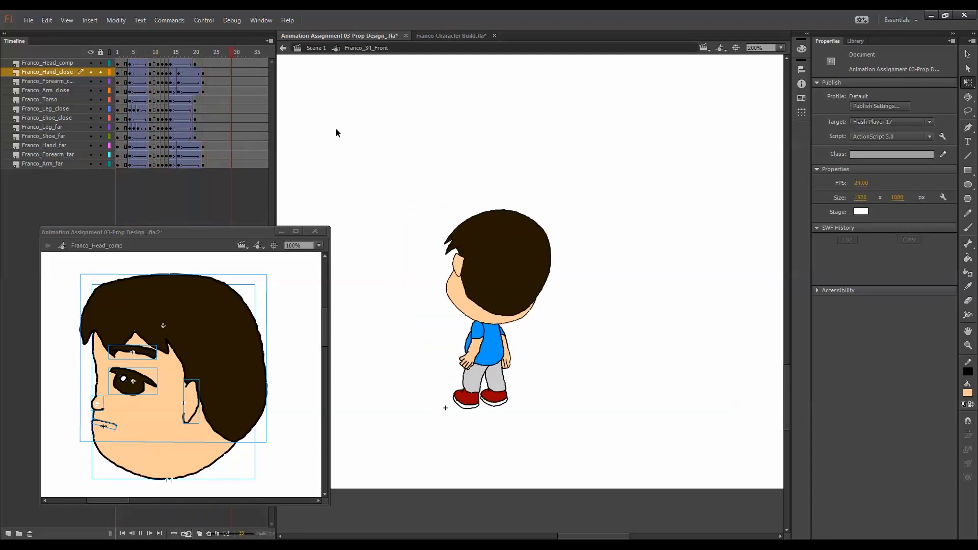
# Rotate the head slightly counterclockwise at frame 13 and compare the pose with the adjacent frames
pyautogui.moveTo(150, 52); pyautogui.dragTo(162, 75)
pyautogui.press('.')
pyautogui.press('.')
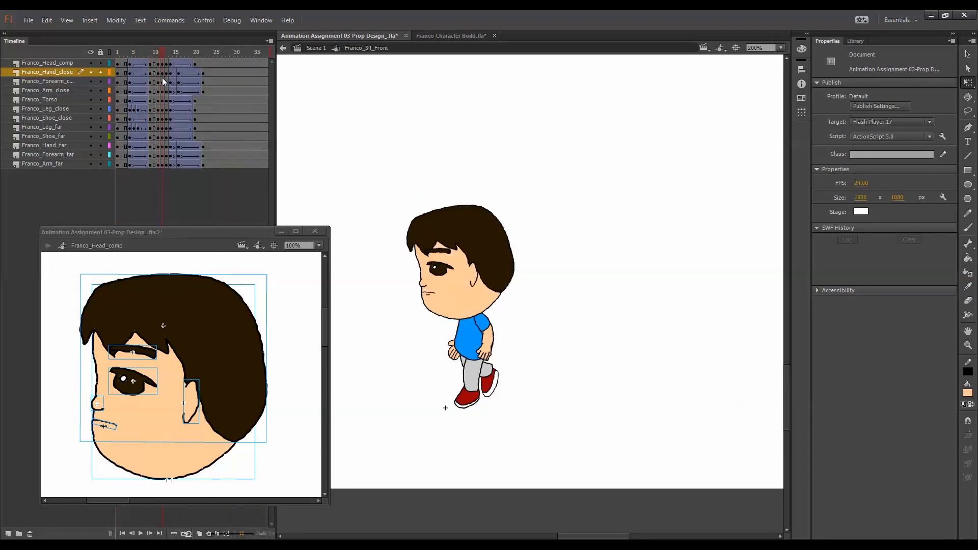
pyautogui.press('.')
pyautogui.press(',')
pyautogui.press('.')
pyautogui.click(512, 293)
pyautogui.moveTo(537, 210); pyautogui.dragTo(525, 203)
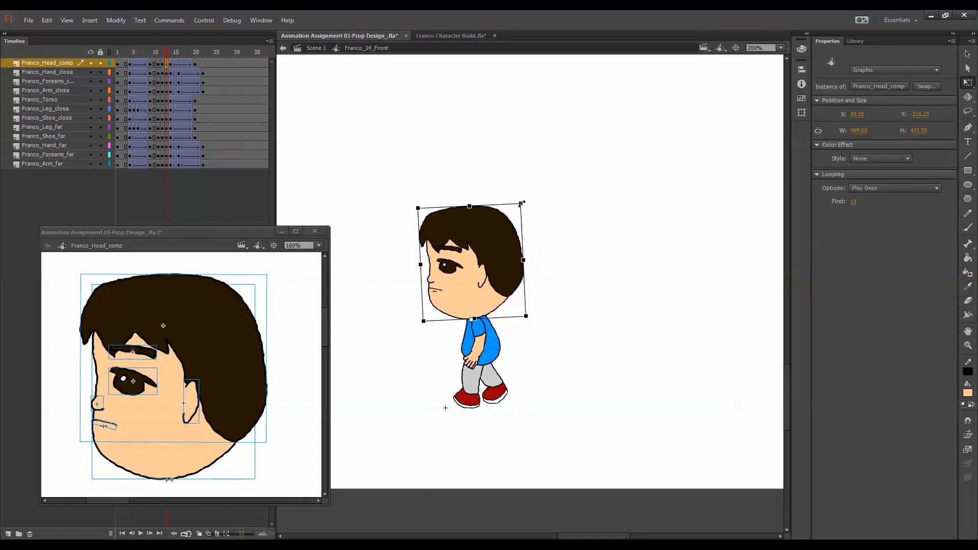
pyautogui.press(',')
pyautogui.press('.')
pyautogui.press('.')
pyautogui.press('.')
pyautogui.press(',')
pyautogui.press(',')
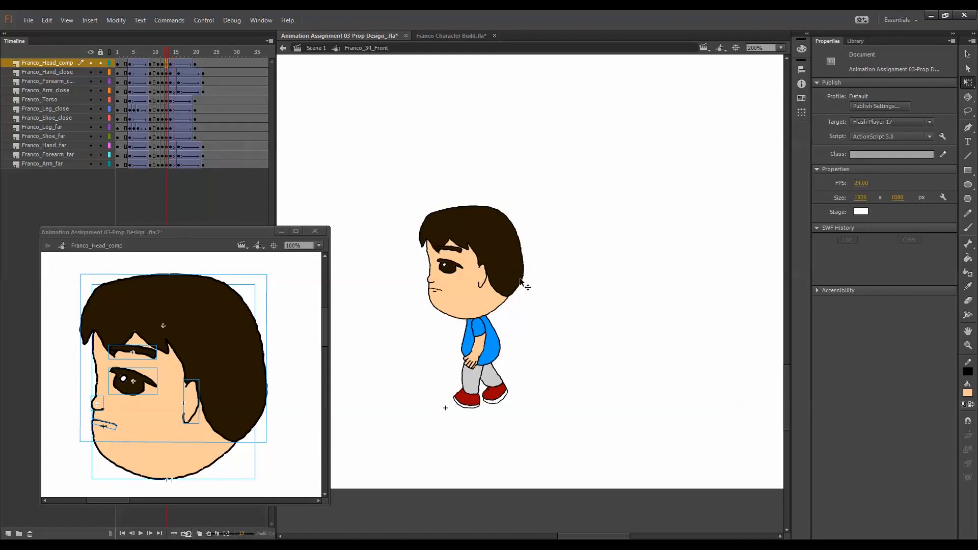
# Delay the head tween by one frame so it starts at frame 15
pyautogui.click(518, 280)
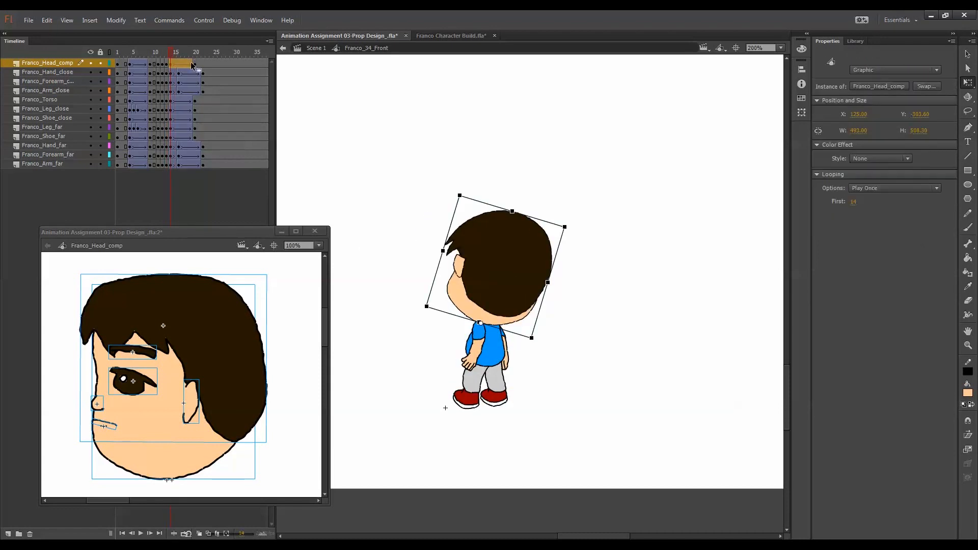
pyautogui.click(174, 64)
pyautogui.moveTo(173, 65); pyautogui.dragTo(175, 66)
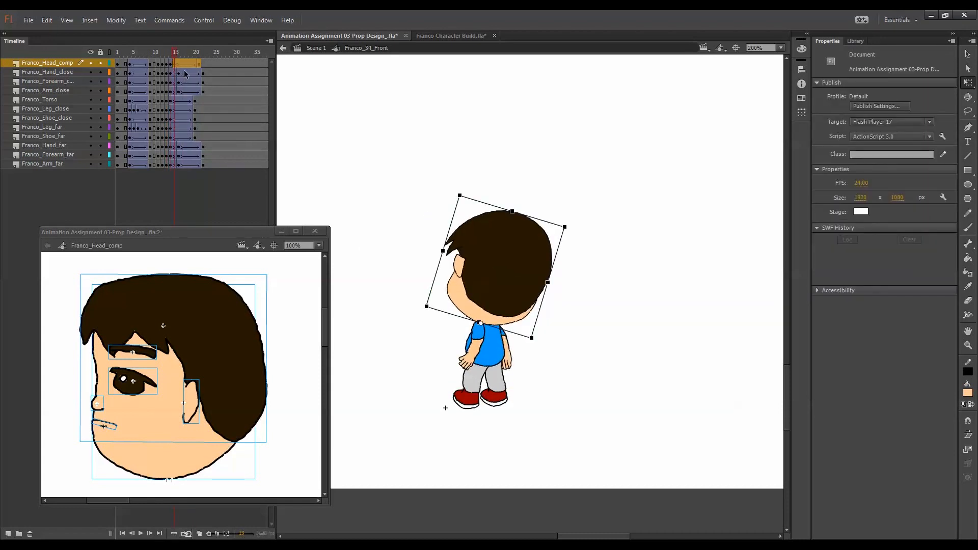
pyautogui.click(604, 275)
# Rotate the head slightly counterclockwise at frame 14 and compare it with frames 13 and 15
pyautogui.click(530, 268)
pyautogui.press(',')
pyautogui.press(',')
pyautogui.press('.')
pyautogui.click(524, 280)
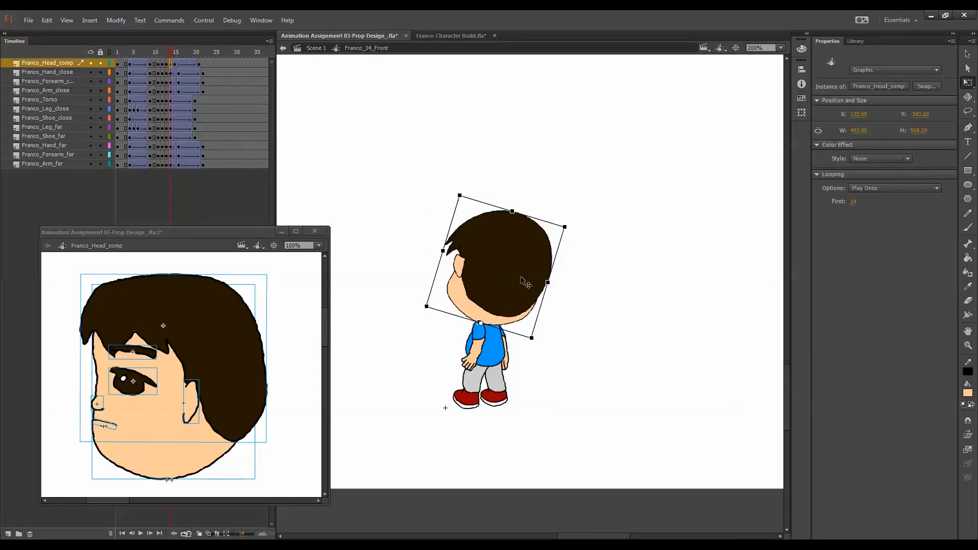
pyautogui.moveTo(571, 230); pyautogui.dragTo(533, 255)
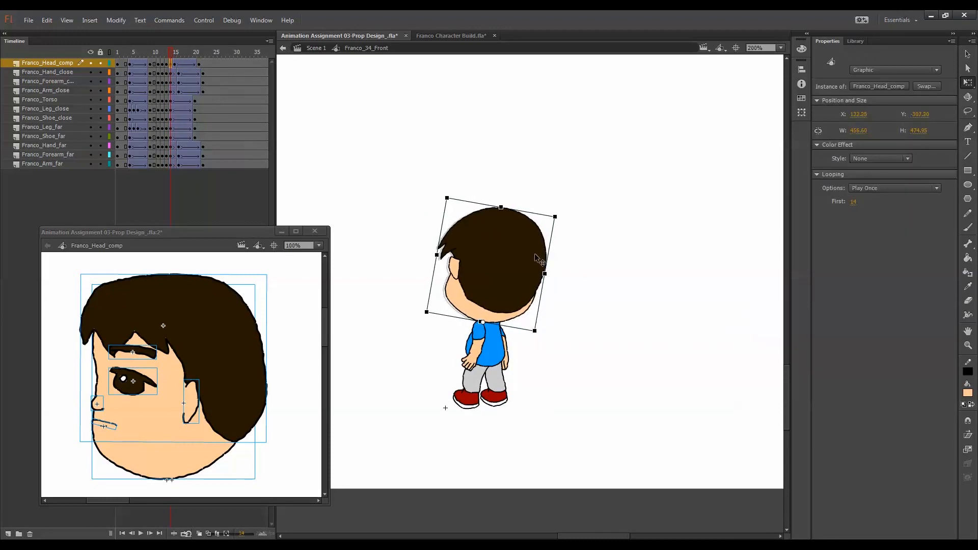
pyautogui.press(',')
pyautogui.press('.')
pyautogui.press('.')
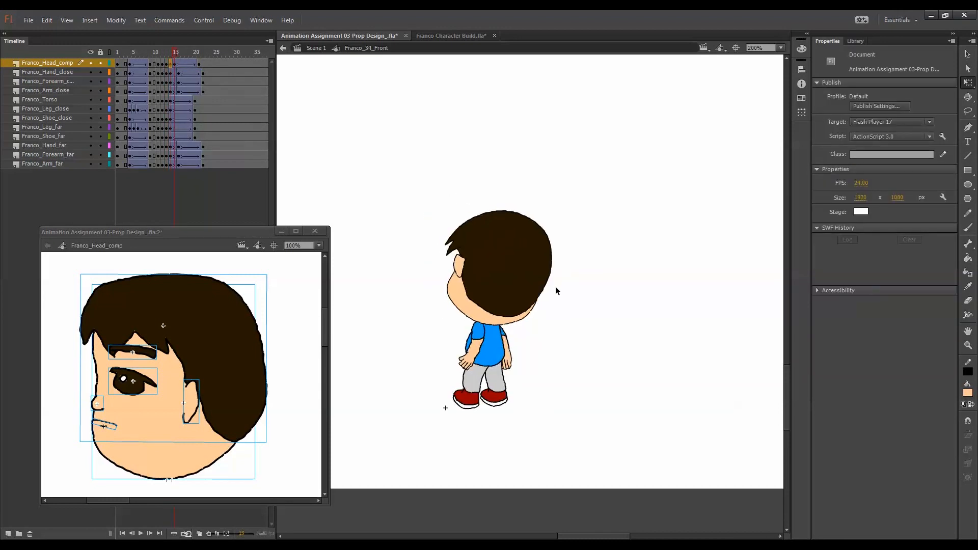
# Synchronize the symbols across all frames of the head layer and close the second document window
pyautogui.click(536, 297)
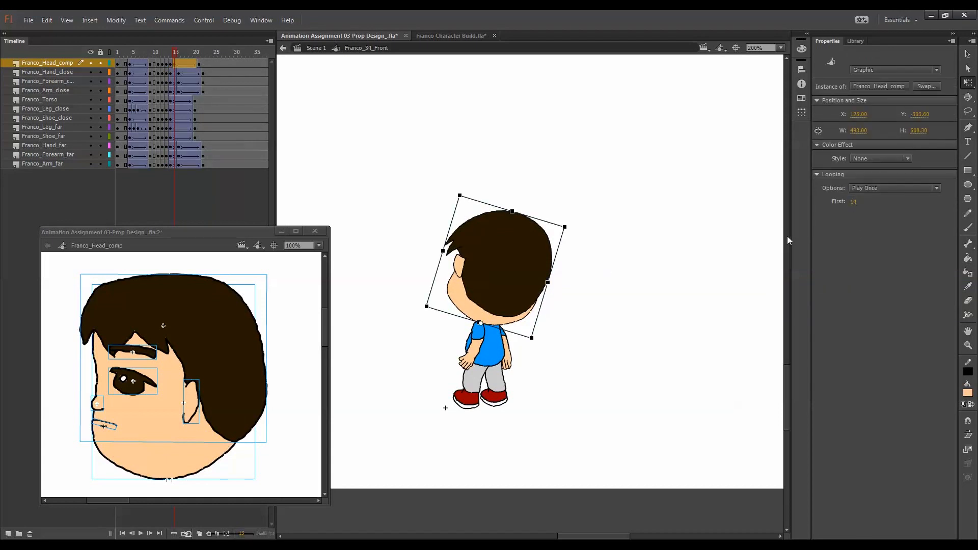
pyautogui.click(76, 64)
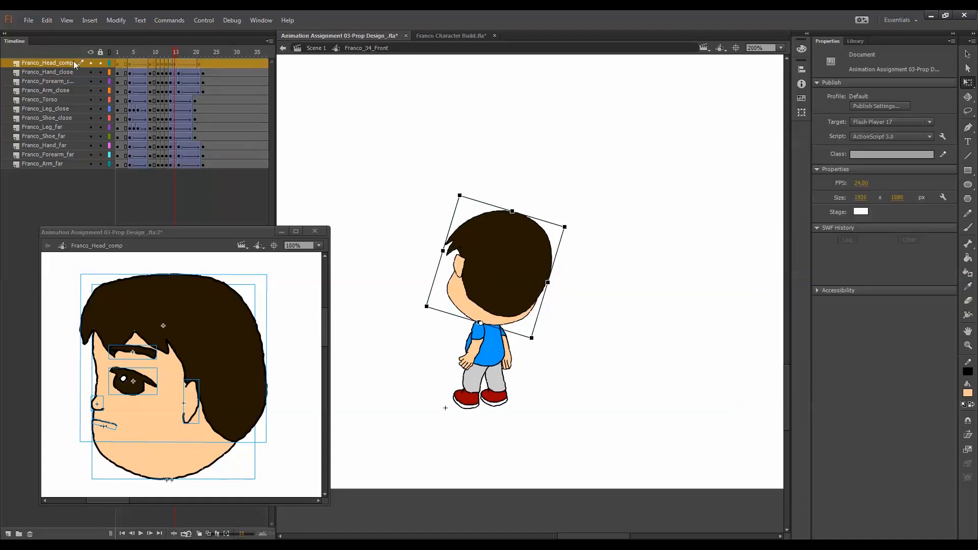
pyautogui.rightClick(163, 68)
pyautogui.click(234, 331)
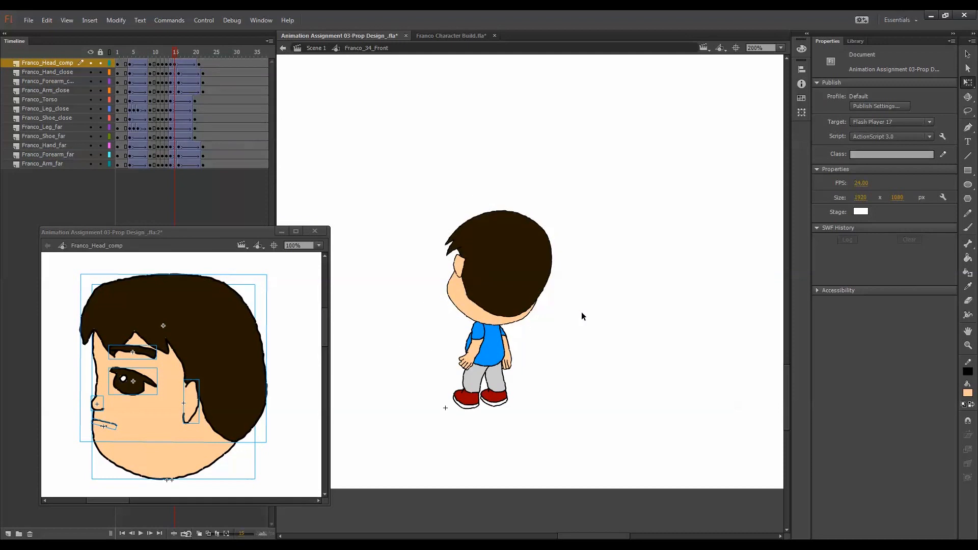
pyautogui.click(315, 231)
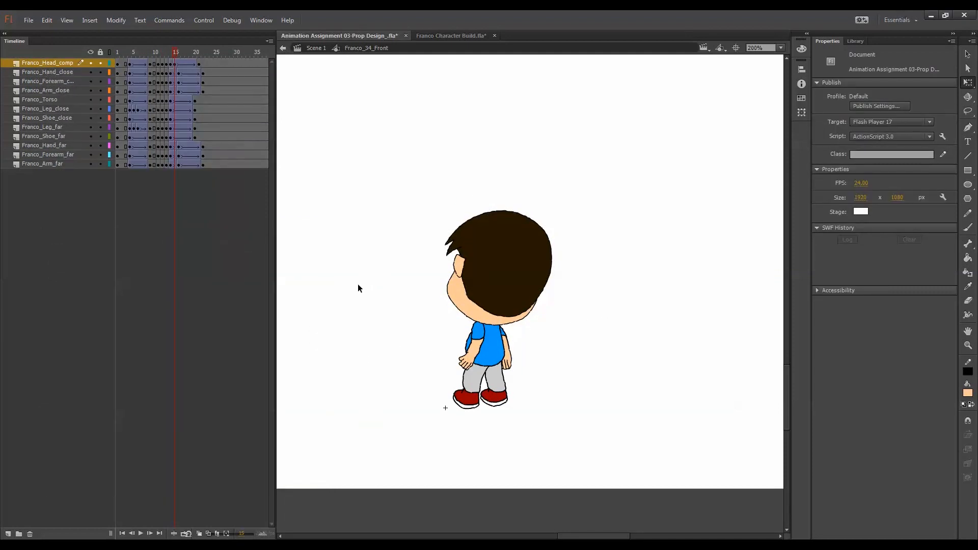
# Play back the boy's turn with the whole stage in view, rewind to frame 1 and return to Scene 1
pyautogui.hotkey('ctrl', '-')
pyautogui.hotkey('ctrl', '-')
pyautogui.press('Return')
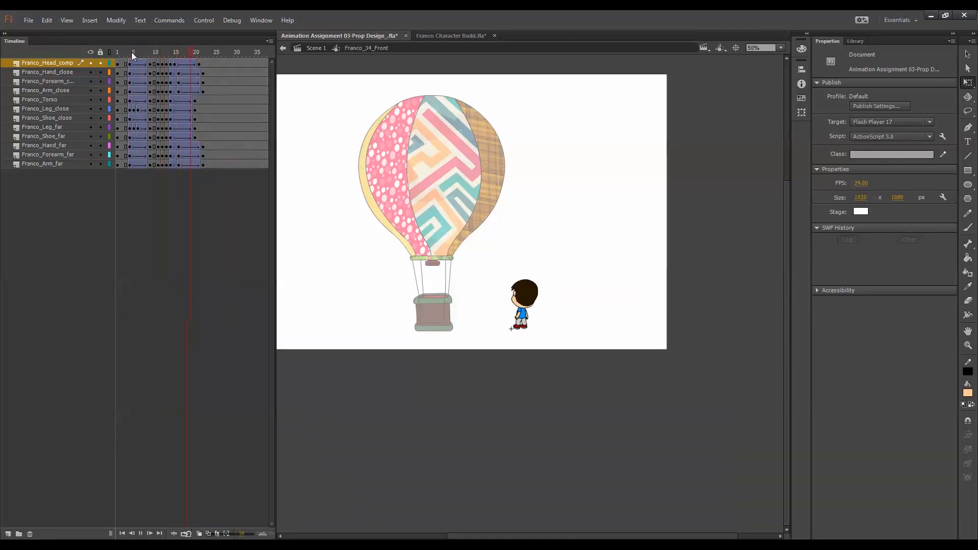
pyautogui.moveTo(172, 60); pyautogui.dragTo(112, 59)
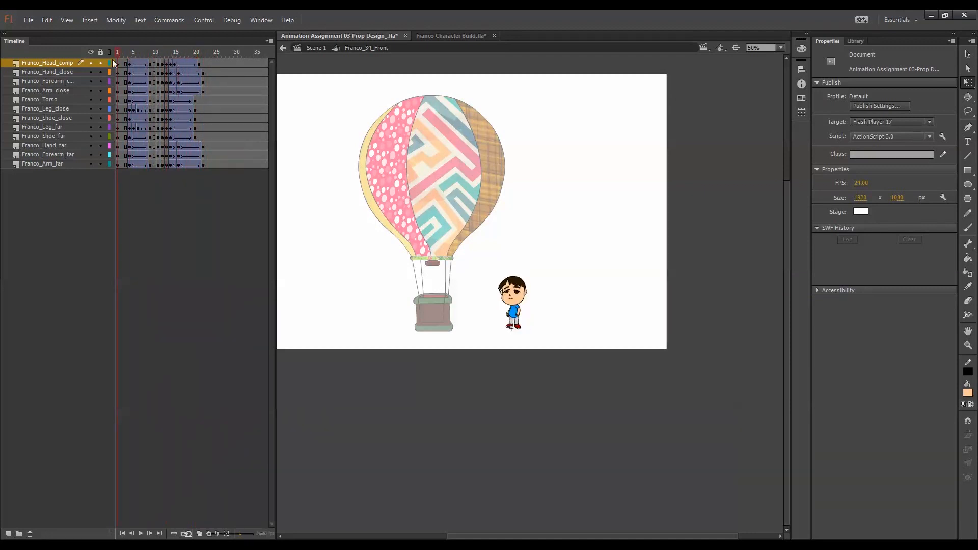
pyautogui.doubleClick(466, 259)
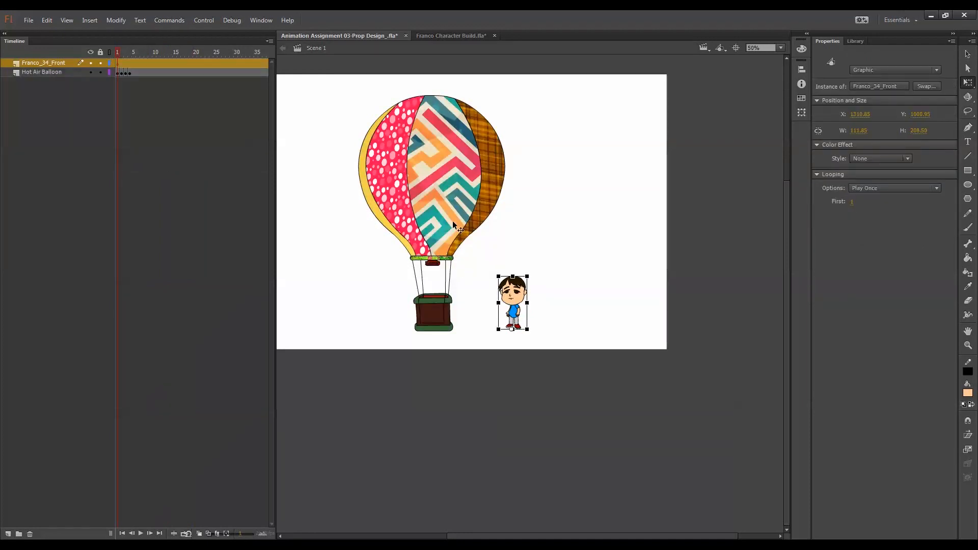
# Clear the hot air balloon's extra keyframes after frame 1 and key the balloon above the stage at frame 12
pyautogui.click(417, 192)
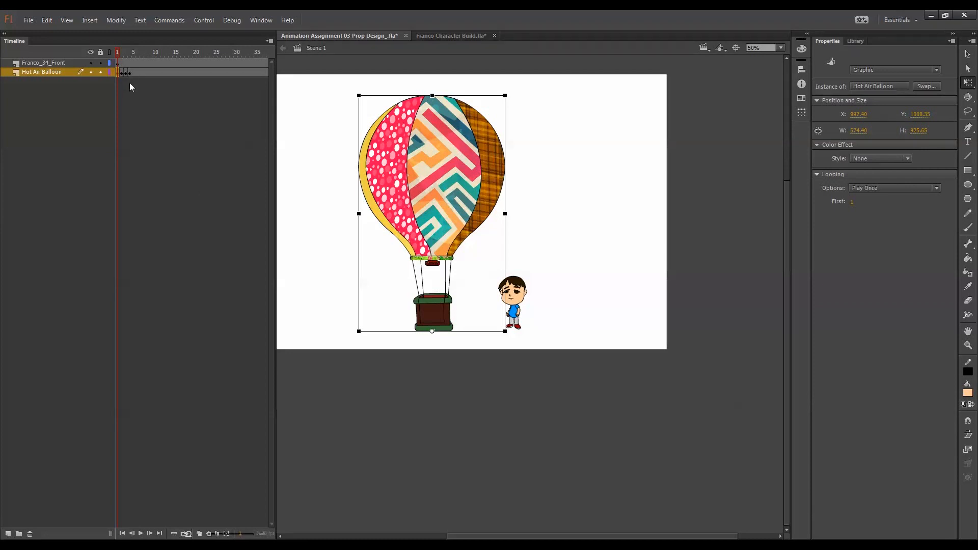
pyautogui.moveTo(132, 75)
pyautogui.mouseDown()
pyautogui.moveTo(122, 74)
pyautogui.moveTo(159, 75)
pyautogui.moveTo(134, 74)
pyautogui.mouseUp()
pyautogui.click(133, 106)
pyautogui.click(143, 75)
pyautogui.click(164, 92)
pyautogui.click(163, 75)
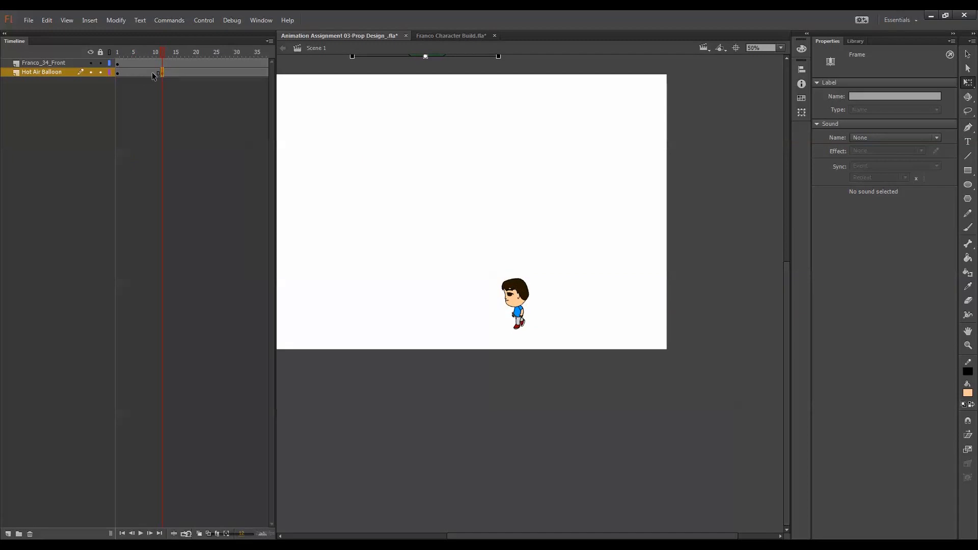
# Create a classic tween on the Hot Air Balloon layer between frames 1 and 12
pyautogui.click(155, 74)
pyautogui.rightClick(155, 74)
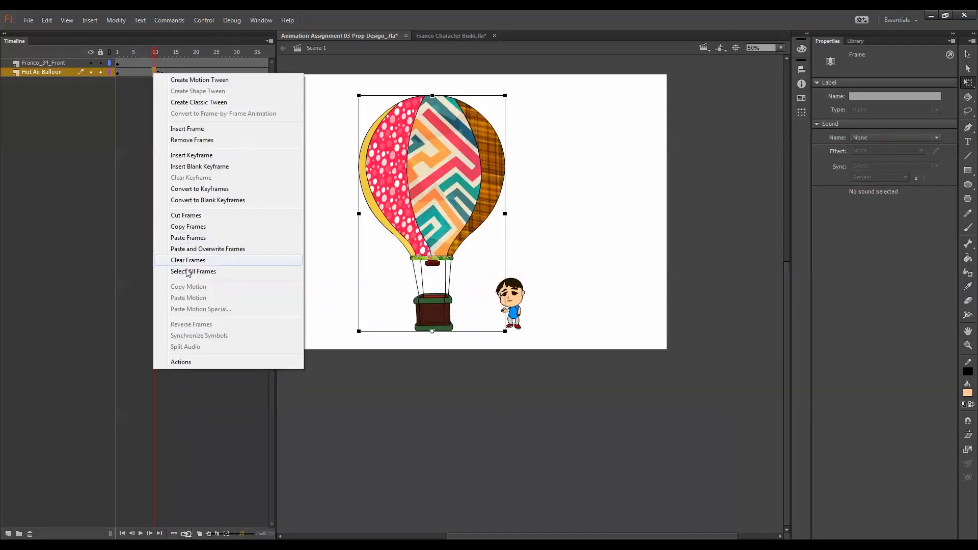
pyautogui.click(203, 103)
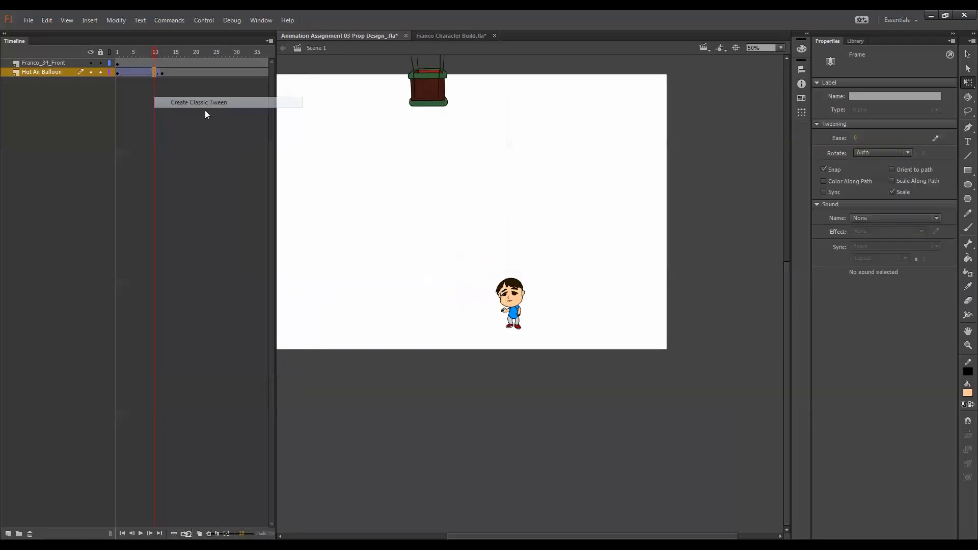
# Rework the Hot Air Balloon layer's classic tween to run from frame 5 to frame 16 and synchronize the layer's symbols
pyautogui.moveTo(161, 59); pyautogui.dragTo(144, 72)
pyautogui.click(137, 72)
pyautogui.rightClick(137, 72)
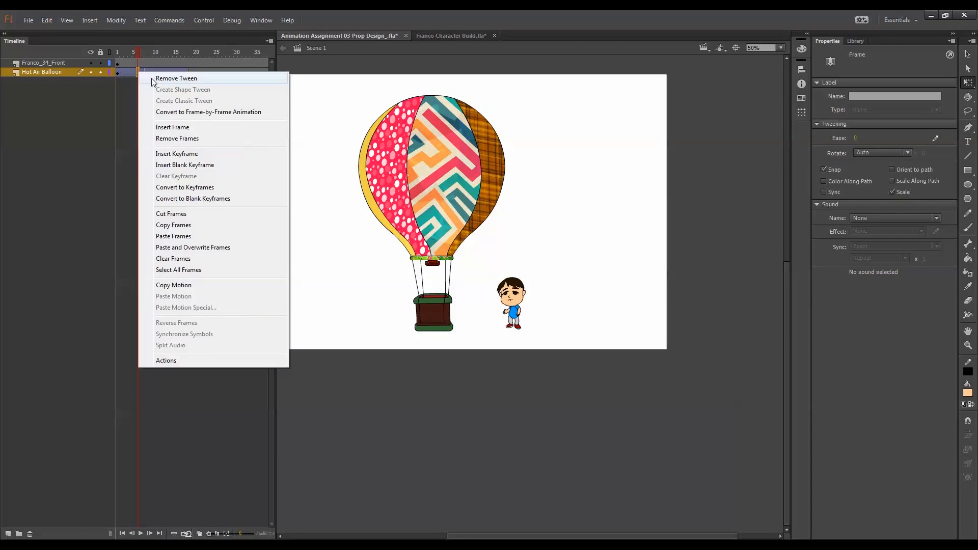
pyautogui.click(153, 76)
pyautogui.moveTo(139, 54)
pyautogui.mouseDown()
pyautogui.moveTo(173, 72)
pyautogui.moveTo(135, 73)
pyautogui.mouseUp()
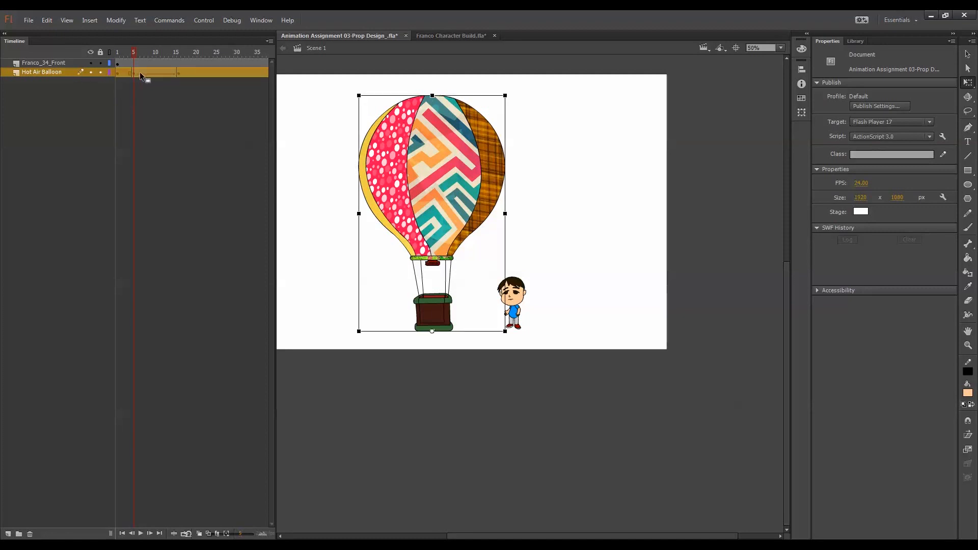
pyautogui.rightClick(139, 72)
pyautogui.click(198, 335)
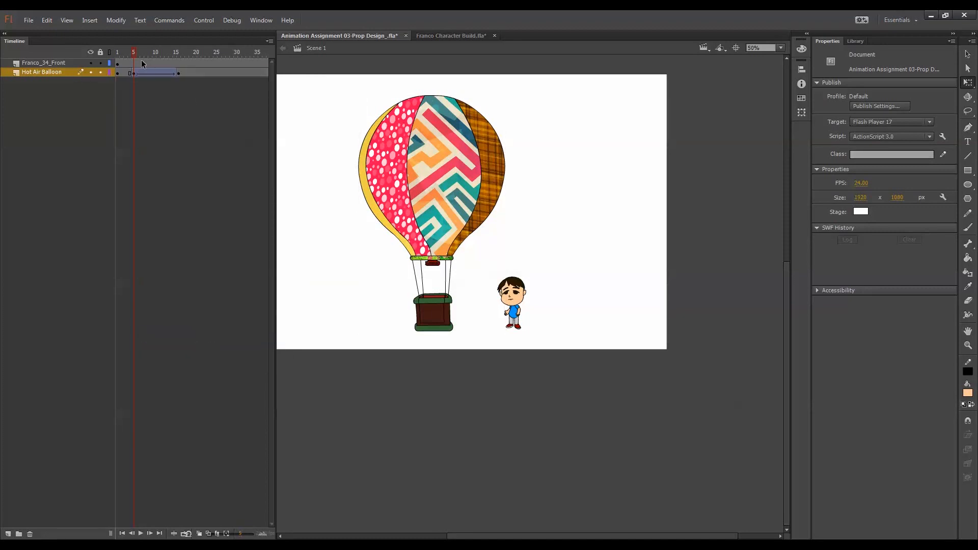
# Remove the surplus frames at the end of both layers so the animation ends at frame 28
pyautogui.press('Return')
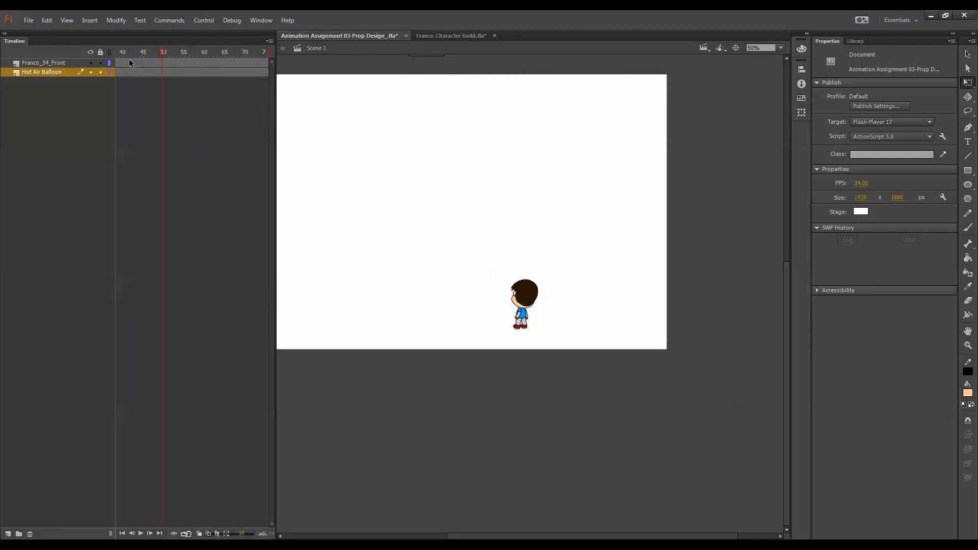
pyautogui.moveTo(131, 72); pyautogui.dragTo(289, 134)
pyautogui.rightClick(210, 72)
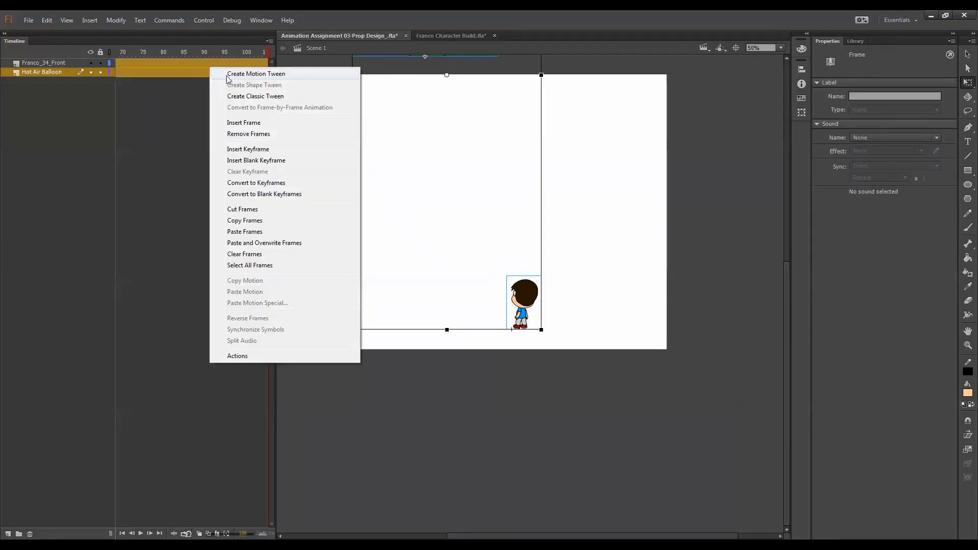
pyautogui.click(244, 133)
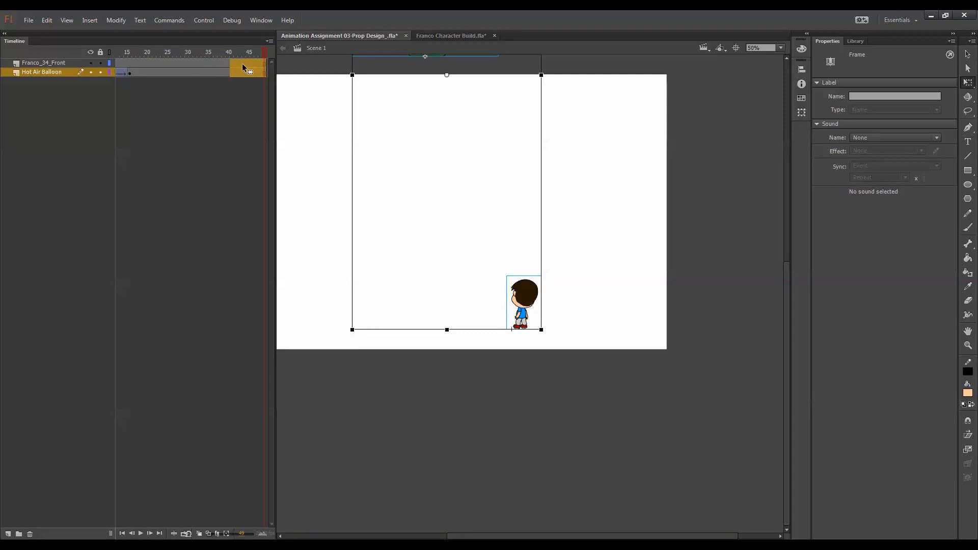
pyautogui.rightClick(245, 69)
pyautogui.click(266, 131)
pyautogui.press('Return')
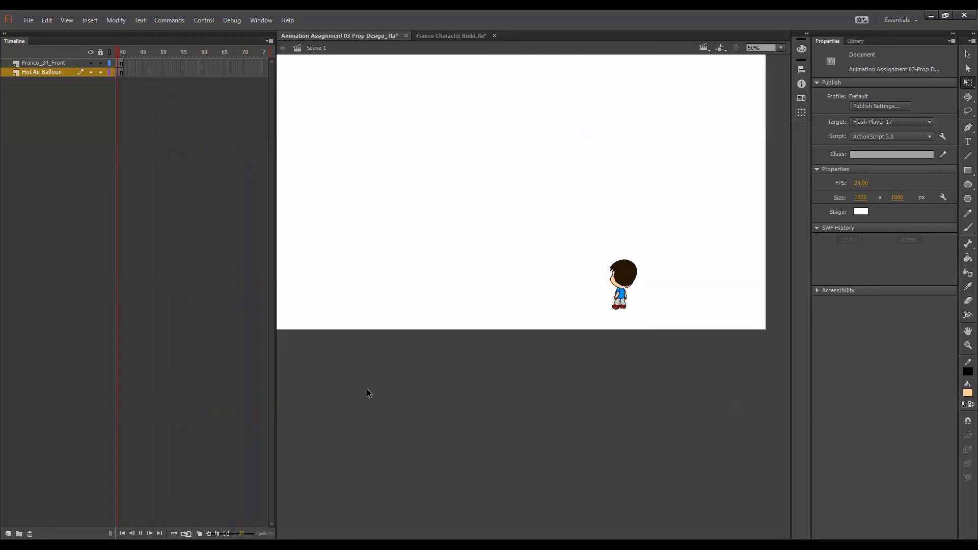
pyautogui.moveTo(155, 62); pyautogui.dragTo(198, 96)
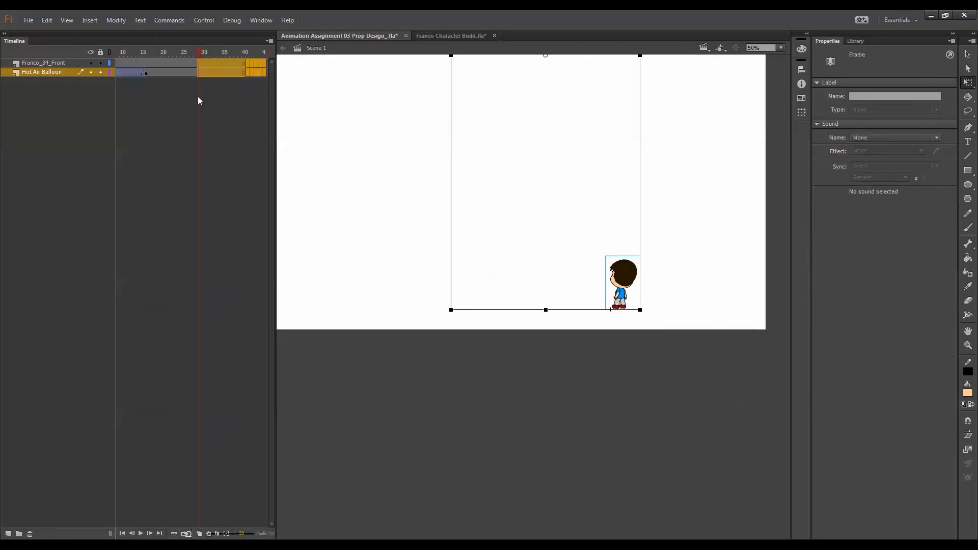
pyautogui.rightClick(212, 66)
pyautogui.click(255, 131)
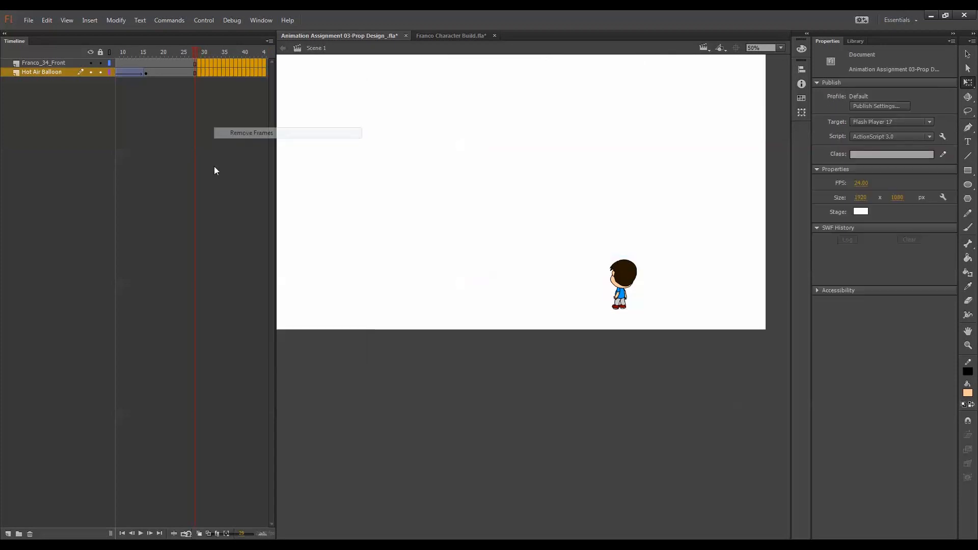
# Play back the shortened animation and scrub back to its opening frames
pyautogui.moveTo(190, 56); pyautogui.dragTo(108, 70)
pyautogui.press('Return')
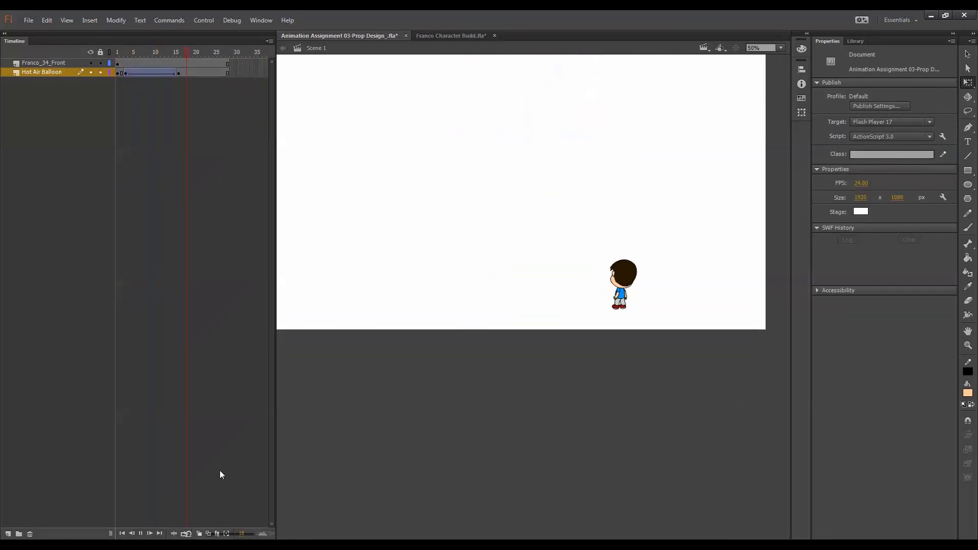
pyautogui.moveTo(140, 56); pyautogui.dragTo(123, 62)
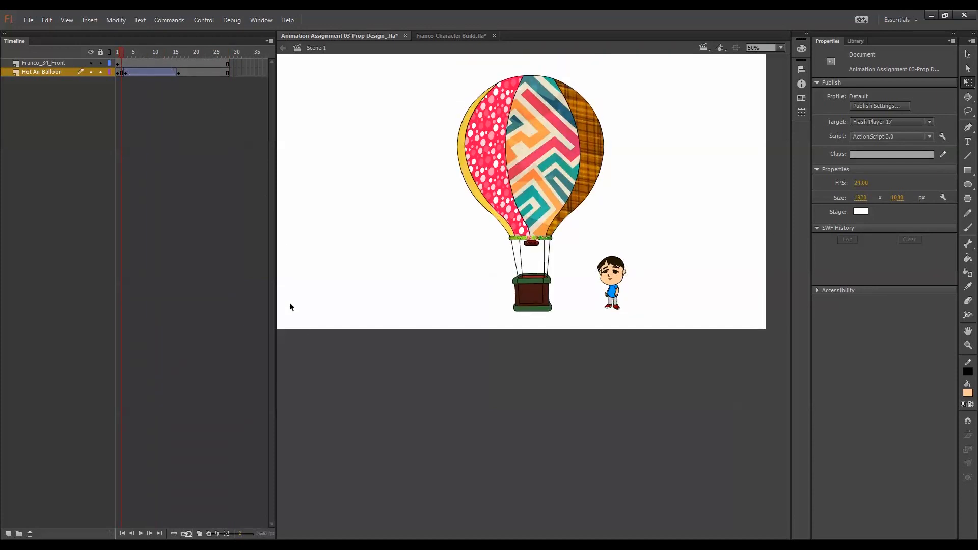
# Enable Edit Multiple Frames, select all frames of the Hot Air Balloon layer and scale the balloon down
pyautogui.click(219, 535)
pyautogui.click(58, 72)
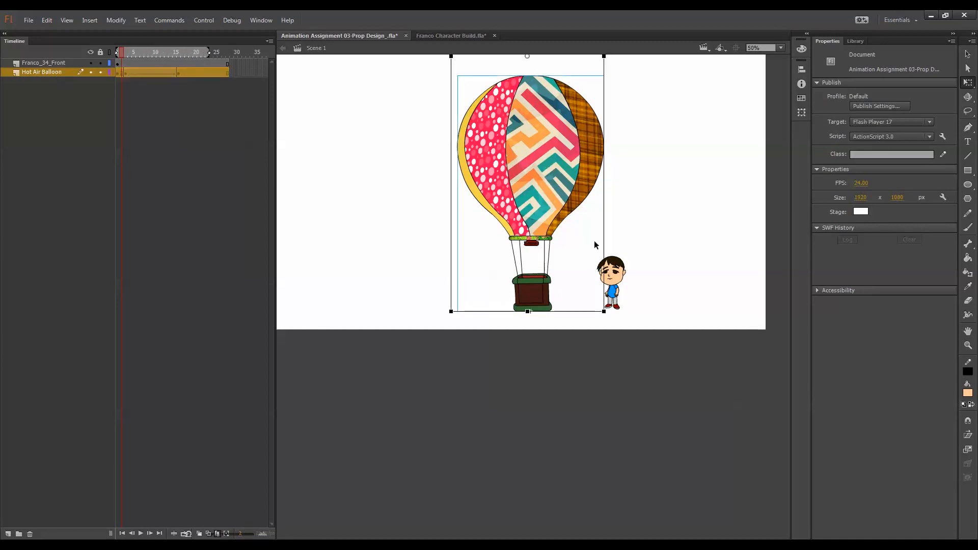
pyautogui.moveTo(604, 312); pyautogui.dragTo(591, 270)
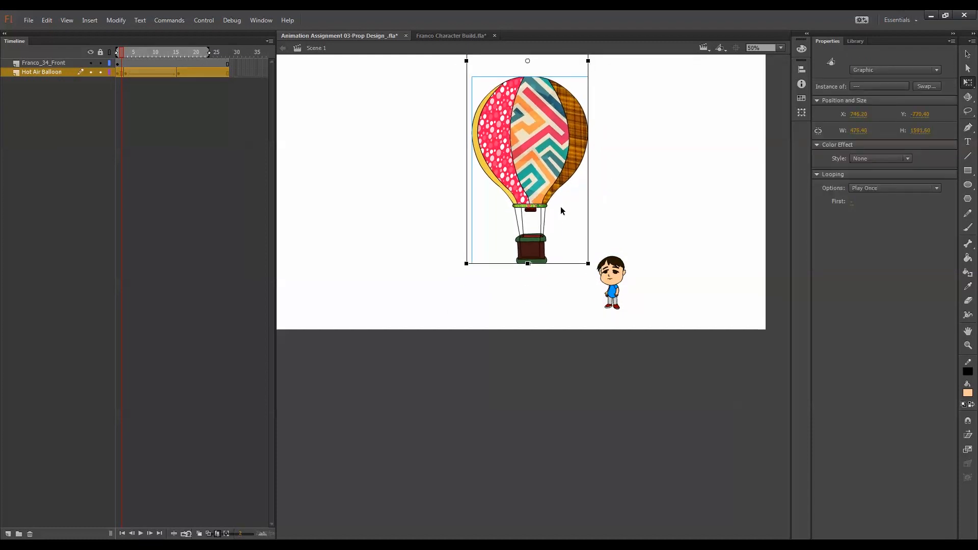
# Reposition the balloon in all its keyframes so the basket hangs just left of the boy, and turn off Edit Multiple Frames
pyautogui.moveTo(561, 207); pyautogui.dragTo(571, 252)
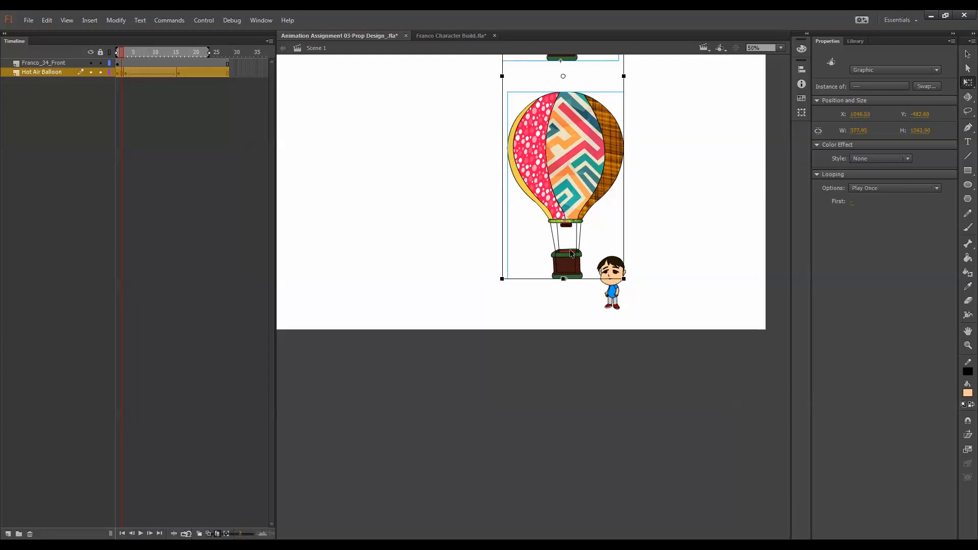
pyautogui.hotkey('shift', 'Right')
pyautogui.hotkey('shift', 'Right')
pyautogui.hotkey('shift', 'Right')
pyautogui.hotkey('shift', 'Right')
pyautogui.hotkey('shift', 'Right')
pyautogui.hotkey('shift', 'Right')
pyautogui.hotkey('shift', 'Right')
pyautogui.hotkey('shift', 'Right')
pyautogui.hotkey('shift', 'Right')
pyautogui.hotkey('shift', 'Right')
pyautogui.hotkey('shift', 'Right')
pyautogui.hotkey('shift', 'Right')
pyautogui.hotkey('shift', 'Right')
pyautogui.hotkey('shift', 'Right')
pyautogui.hotkey('shift', 'Right')
pyautogui.hotkey('shift', 'Right')
pyautogui.hotkey('shift', 'Left')
pyautogui.hotkey('shift', 'Left')
pyautogui.hotkey('shift', 'Left')
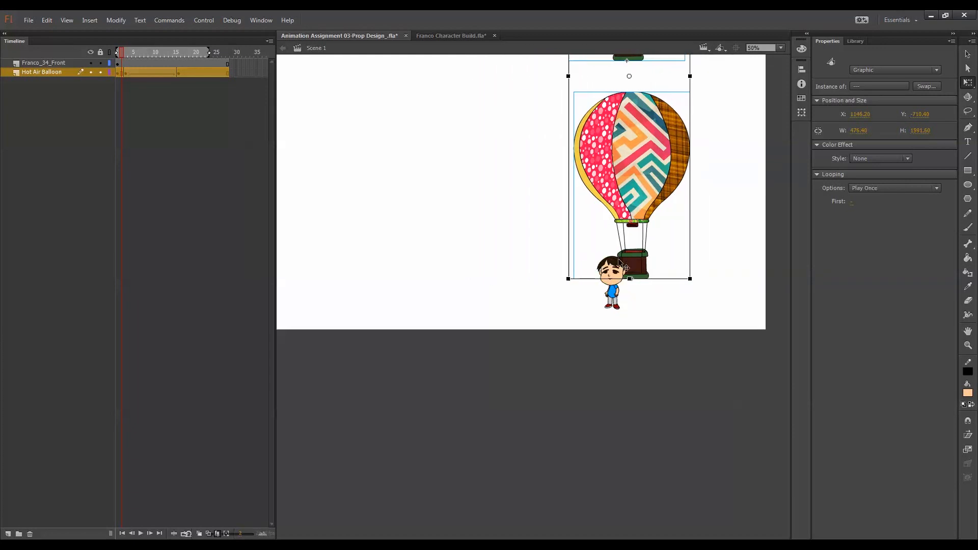
pyautogui.hotkey('shift', 'Left')
pyautogui.hotkey('shift', 'Left')
pyautogui.hotkey('shift', 'Left')
pyautogui.hotkey('shift', 'Left')
pyautogui.hotkey('shift', 'Left')
pyautogui.hotkey('shift', 'Left')
pyautogui.hotkey('shift', 'Left')
pyautogui.hotkey('shift', 'Left')
pyautogui.hotkey('shift', 'Left')
pyautogui.hotkey('shift', 'Left')
pyautogui.hotkey('shift', 'Left')
pyautogui.hotkey('shift', 'Left')
pyautogui.hotkey('shift', 'Left')
pyautogui.hotkey('shift', 'Left')
pyautogui.hotkey('shift', 'Left')
pyautogui.hotkey('shift', 'Left')
pyautogui.hotkey('shift', 'Left')
pyautogui.hotkey('shift', 'Left')
pyautogui.hotkey('shift', 'Left')
pyautogui.hotkey('shift', 'Left')
pyautogui.hotkey('shift', 'Up')
pyautogui.hotkey('shift', 'Up')
pyautogui.hotkey('shift', 'Up')
pyautogui.hotkey('shift', 'Up')
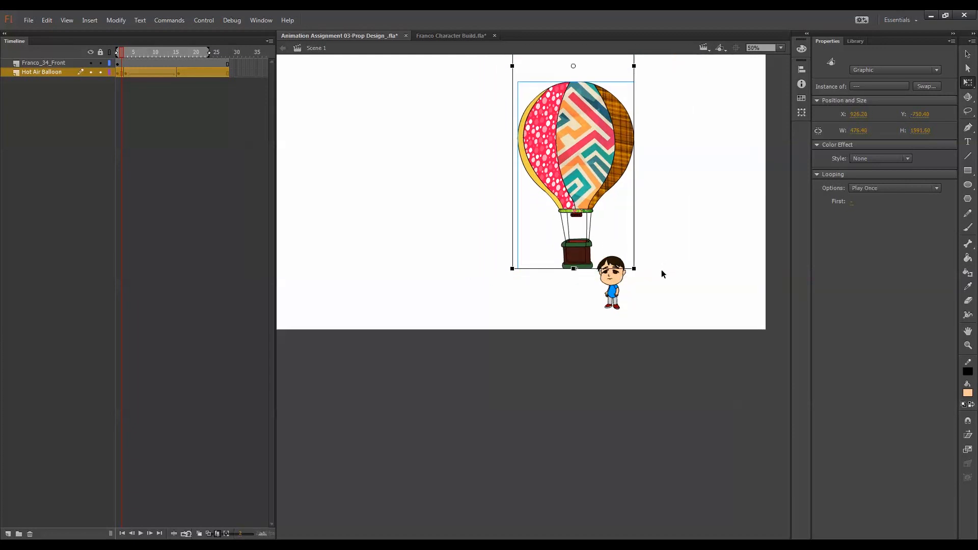
pyautogui.hotkey('shift', 'Left')
pyautogui.hotkey('shift', 'Left')
pyautogui.hotkey('shift', 'Left')
pyautogui.hotkey('shift', 'Left')
pyautogui.press('Up')
pyautogui.press('Up')
pyautogui.press('Up')
pyautogui.press('Up')
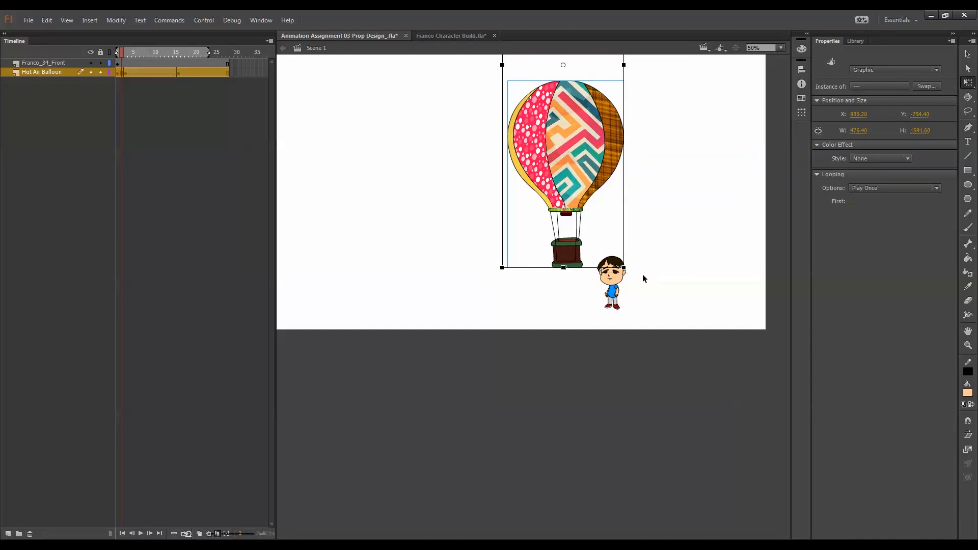
pyautogui.hotkey('shift', 'Left')
pyautogui.hotkey('shift', 'Left')
pyautogui.hotkey('shift', 'Left')
pyautogui.hotkey('shift', 'Left')
pyautogui.hotkey('shift', 'Down')
pyautogui.press('Down')
pyautogui.press('Down')
pyautogui.press('Down')
pyautogui.press('Down')
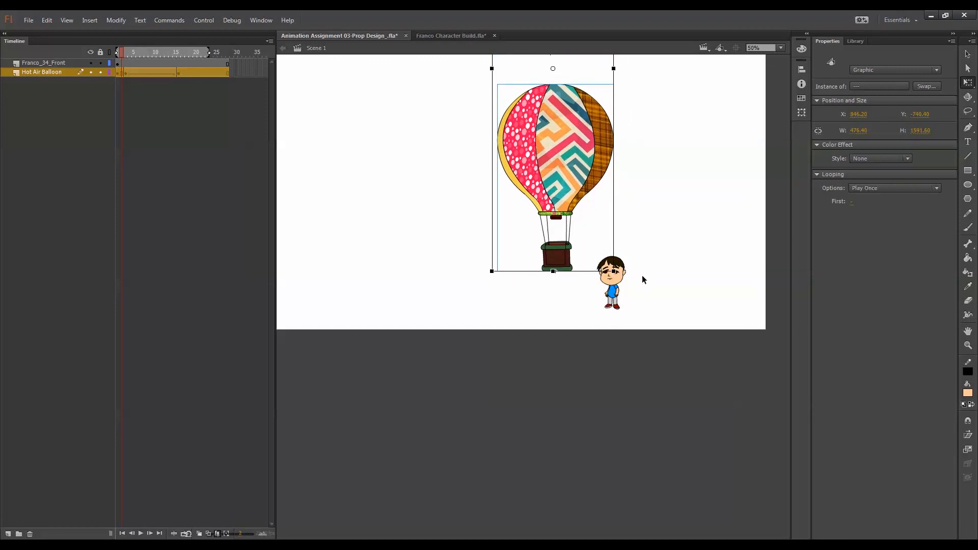
pyautogui.click(566, 367)
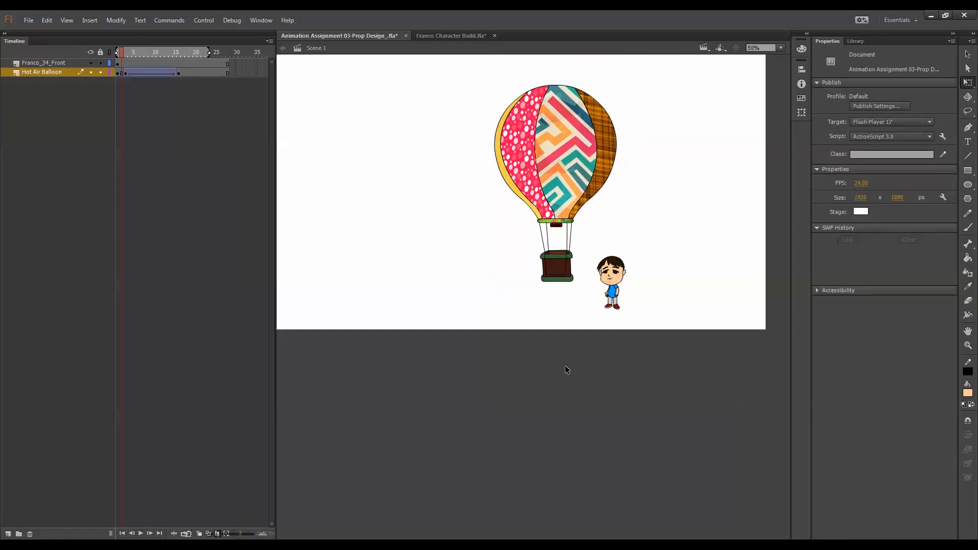
pyautogui.click(218, 533)
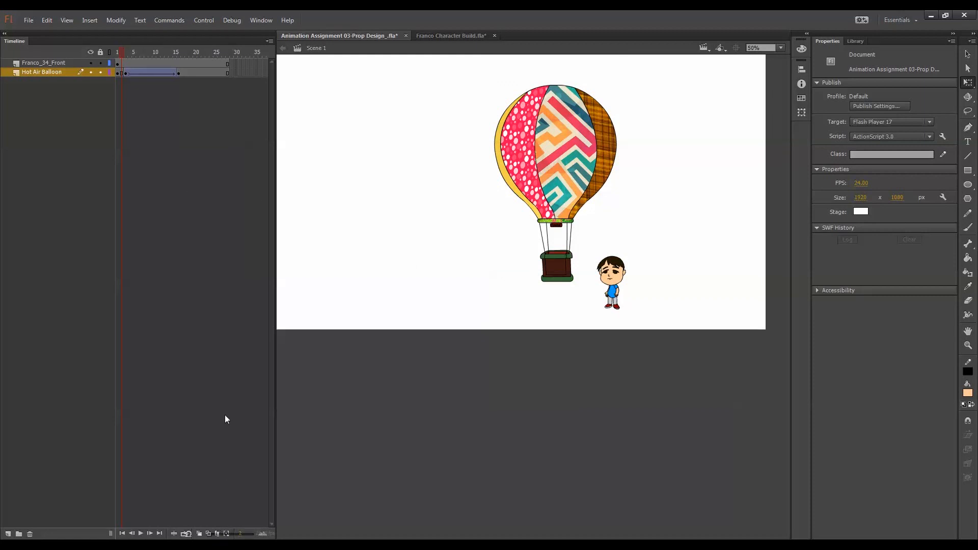
# Play back the animation, look inside the Hot Air Balloon symbol and return to Scene 1
pyautogui.press('Return')
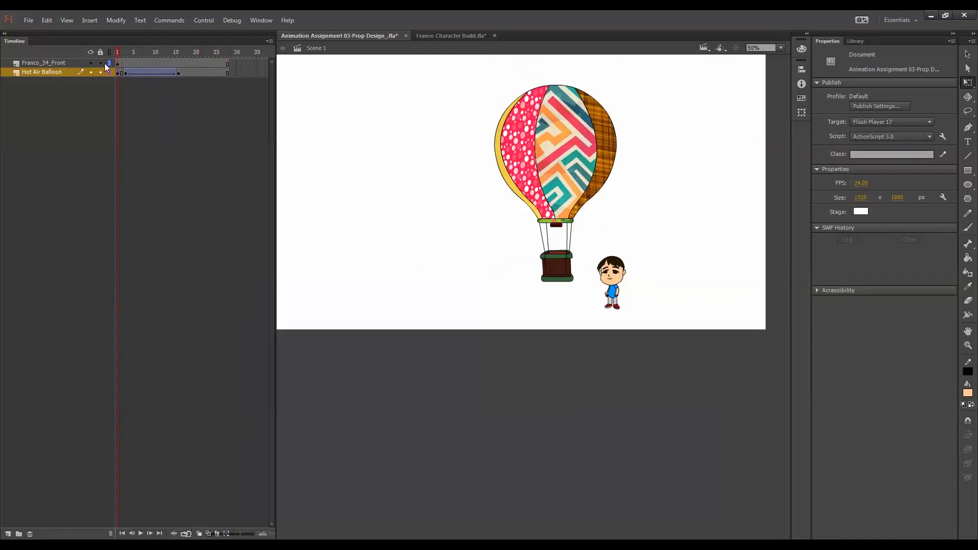
pyautogui.click(555, 278)
pyautogui.doubleClick(563, 272)
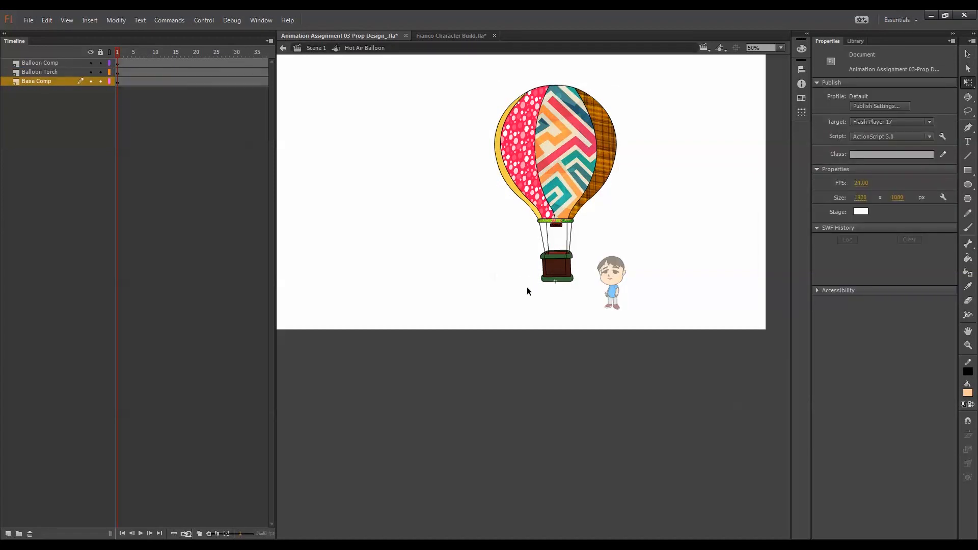
pyautogui.doubleClick(528, 288)
# Add a new layer below the Hot Air Balloon layer and name it Shadow
pyautogui.click(9, 535)
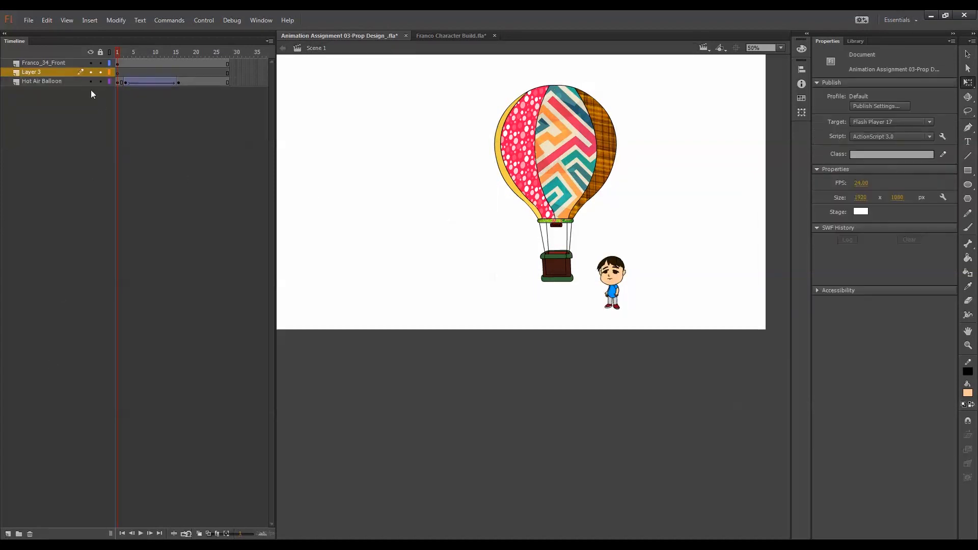
pyautogui.moveTo(81, 72); pyautogui.dragTo(78, 84)
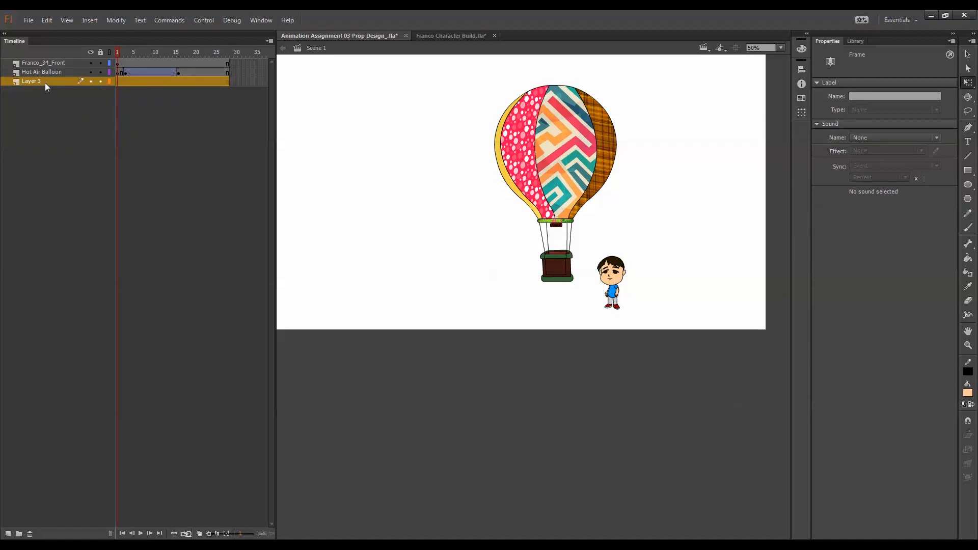
pyautogui.write('Shadow')
pyautogui.click(493, 270)
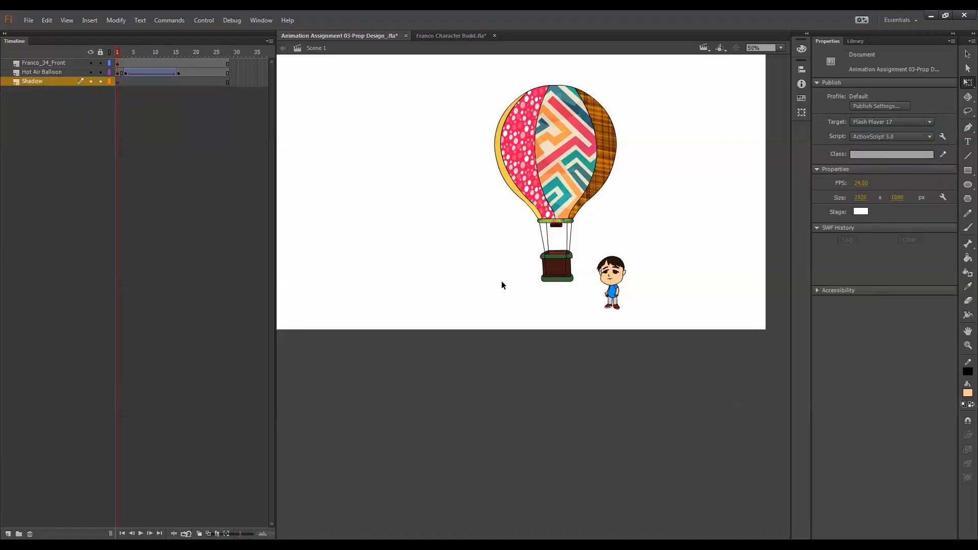
# Lock the Franco_34_Front and Hot Air Balloon layers and select frame 1 of the Shadow layer, with the basket in close view
pyautogui.hotkey('ctrl', '1')
pyautogui.moveTo(628, 419); pyautogui.dragTo(519, 362)
pyautogui.hotkey('ctrl', '=')
pyautogui.moveTo(492, 426); pyautogui.dragTo(512, 235)
pyautogui.click(487, 381)
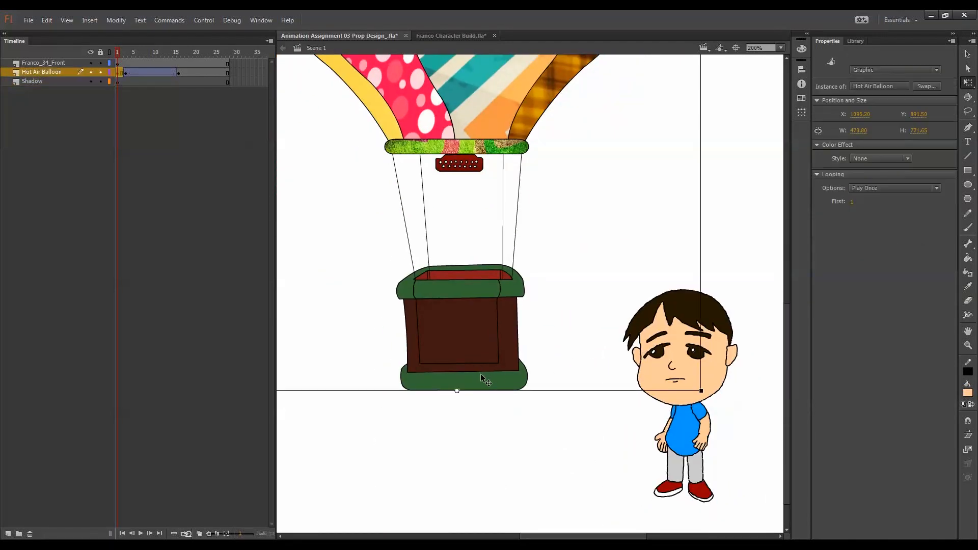
pyautogui.moveTo(101, 64); pyautogui.dragTo(101, 73)
pyautogui.click(118, 82)
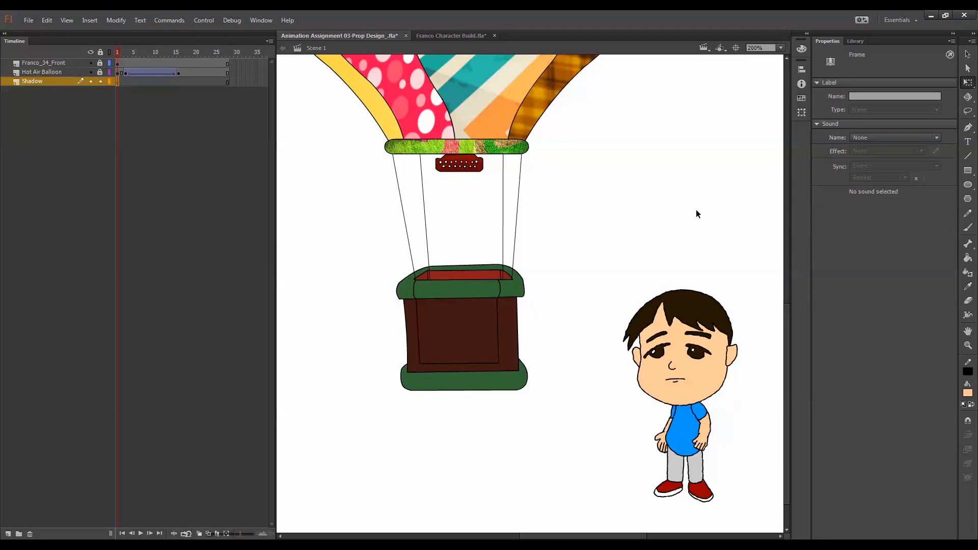
# Set up the Rectangle tool with Solid stroke style, a semi-transparent black fill and no stroke colour
pyautogui.click(968, 171)
pyautogui.click(885, 166)
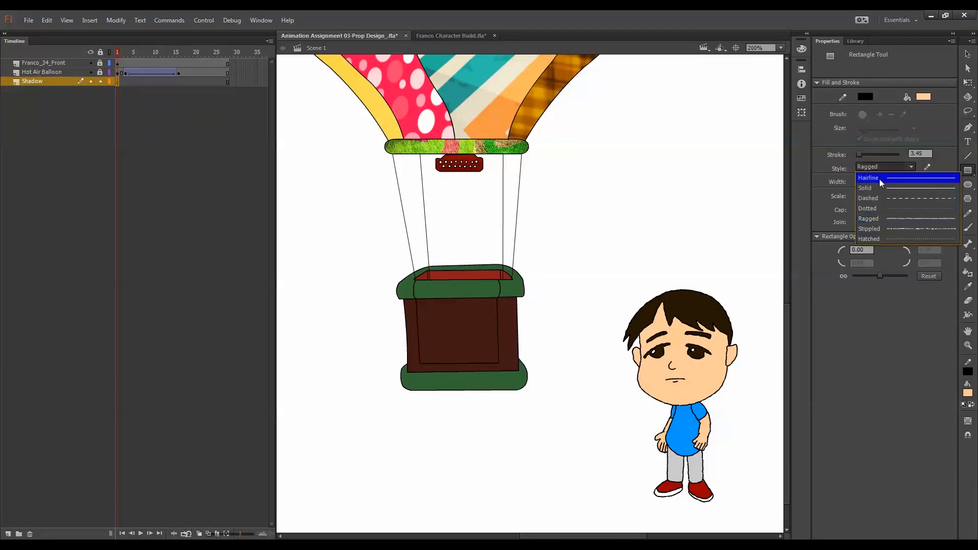
pyautogui.click(879, 185)
pyautogui.click(924, 97)
pyautogui.click(897, 108)
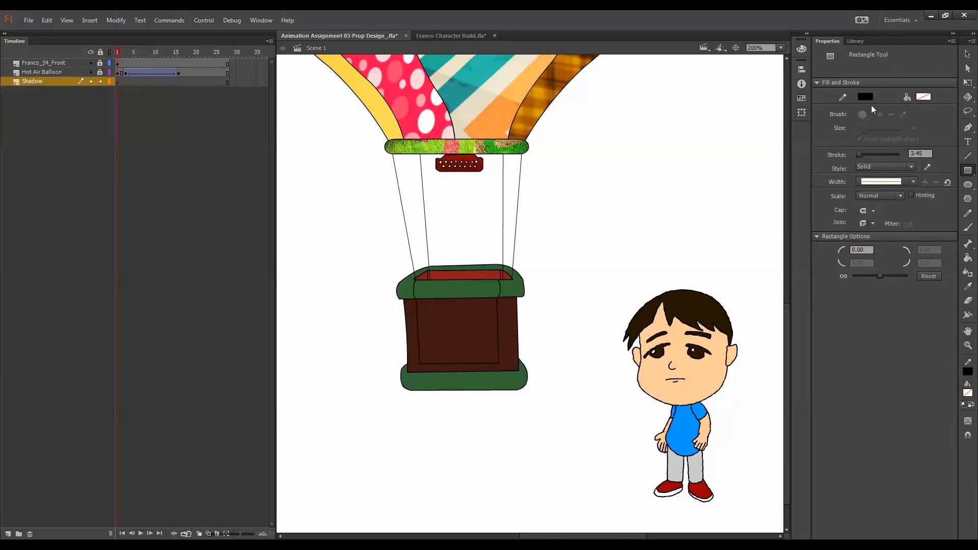
pyautogui.click(969, 393)
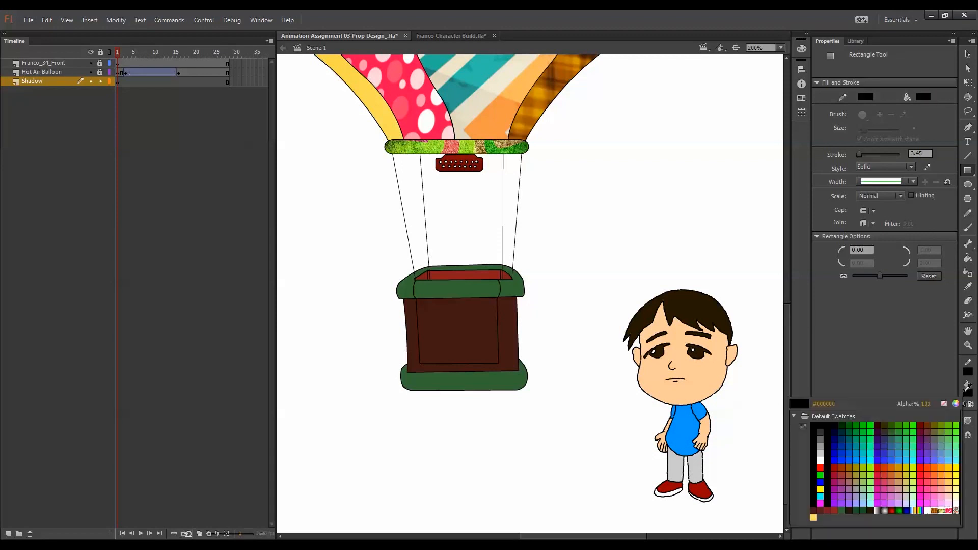
pyautogui.moveTo(903, 408)
pyautogui.mouseDown()
pyautogui.moveTo(888, 410)
pyautogui.moveTo(896, 413)
pyautogui.mouseUp()
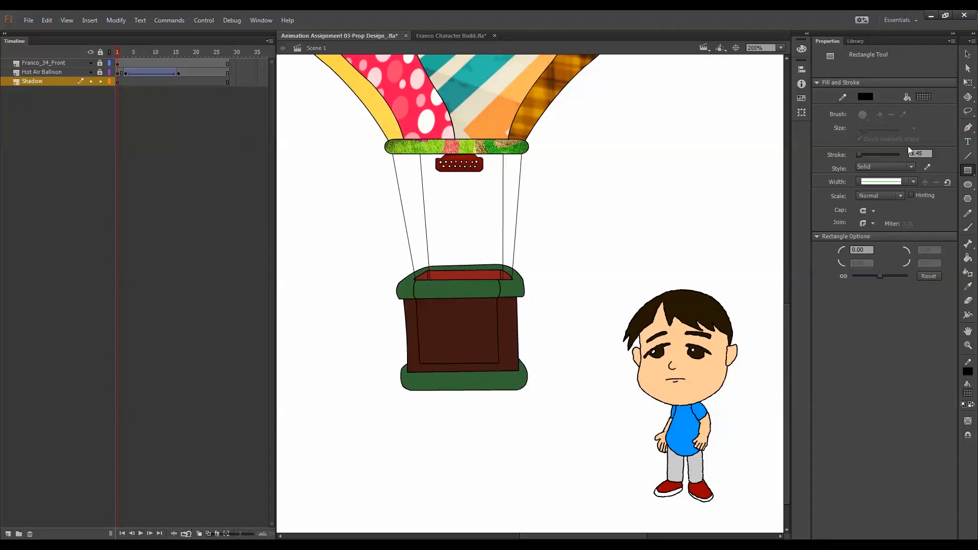
pyautogui.click(865, 96)
pyautogui.click(842, 106)
# Draw a flat rectangle beneath the basket on the Shadow layer and reshape its corners to hug the basket's base
pyautogui.moveTo(393, 382); pyautogui.dragTo(540, 401)
pyautogui.press('q')
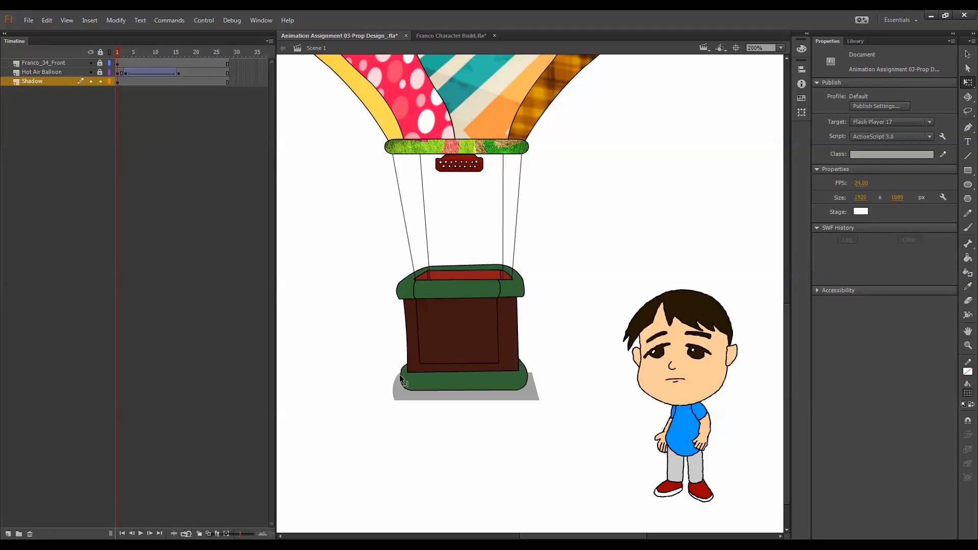
pyautogui.moveTo(399, 375); pyautogui.dragTo(427, 394)
pyautogui.moveTo(539, 399)
pyautogui.mouseDown()
pyautogui.moveTo(523, 393)
pyautogui.moveTo(531, 388)
pyautogui.mouseUp()
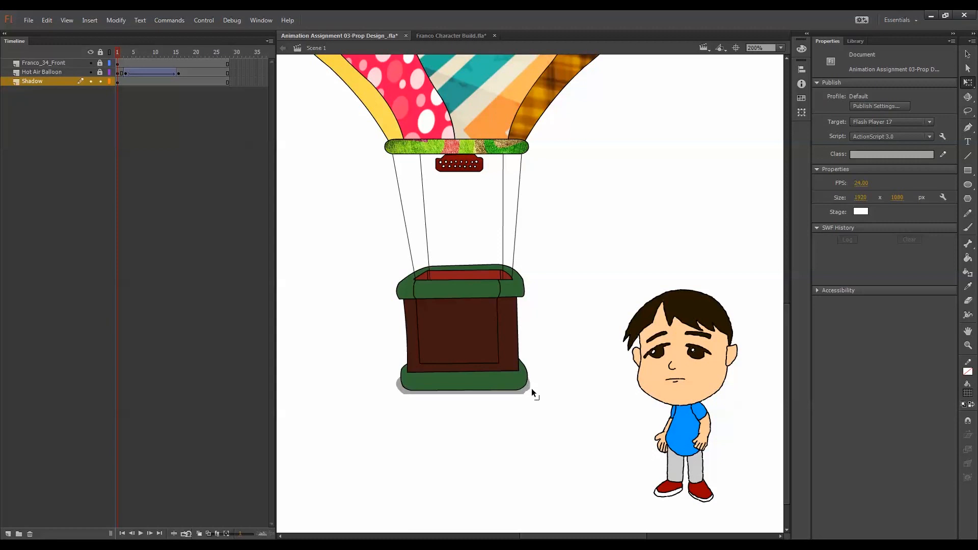
pyautogui.moveTo(404, 393); pyautogui.dragTo(405, 395)
# Isolate the Shadow layer, round off the upper corners of the shadow shape, and show the hidden layers again
pyautogui.click(91, 72)
pyautogui.click(91, 63)
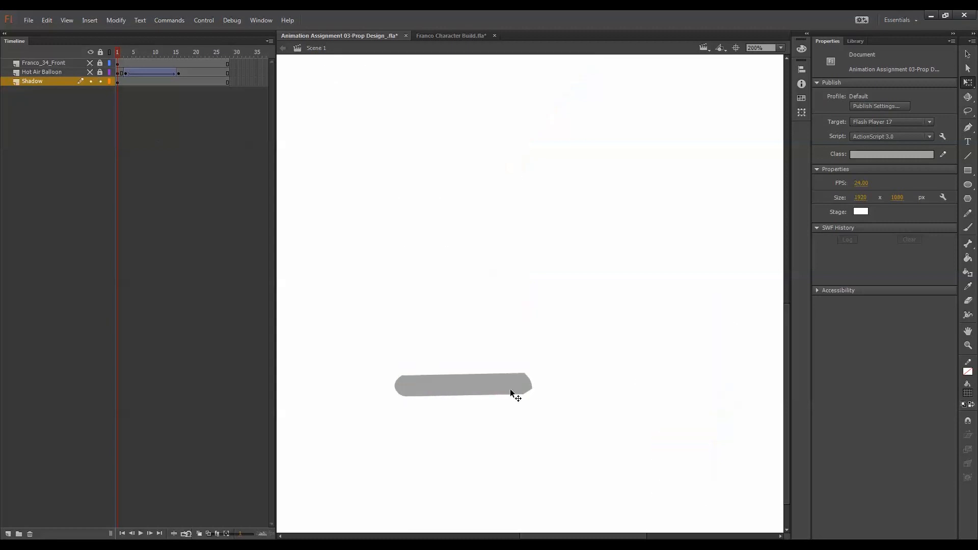
pyautogui.moveTo(527, 391); pyautogui.dragTo(512, 371)
pyautogui.moveTo(404, 376); pyautogui.dragTo(408, 373)
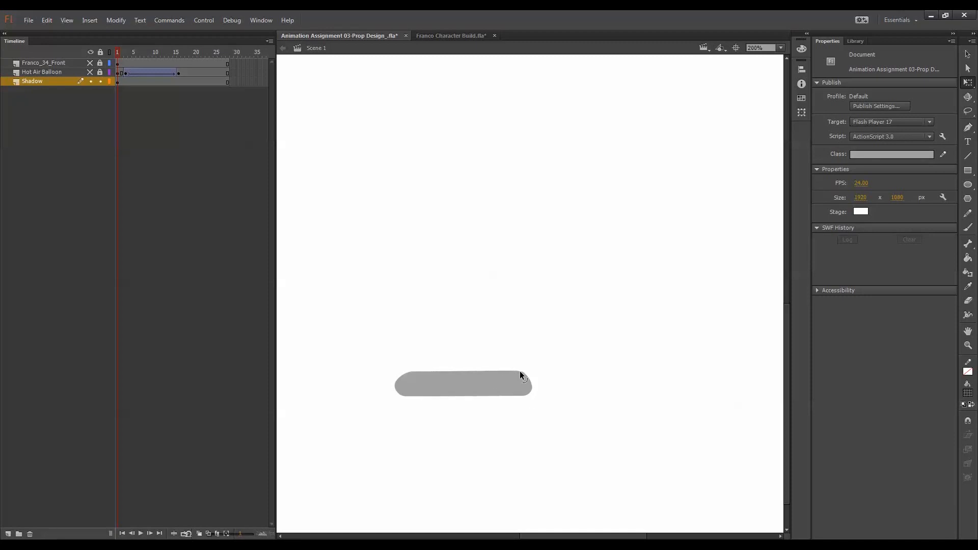
pyautogui.moveTo(519, 371); pyautogui.dragTo(495, 372)
pyautogui.keyDown('alt'); pyautogui.click(91, 82); pyautogui.keyUp('alt')
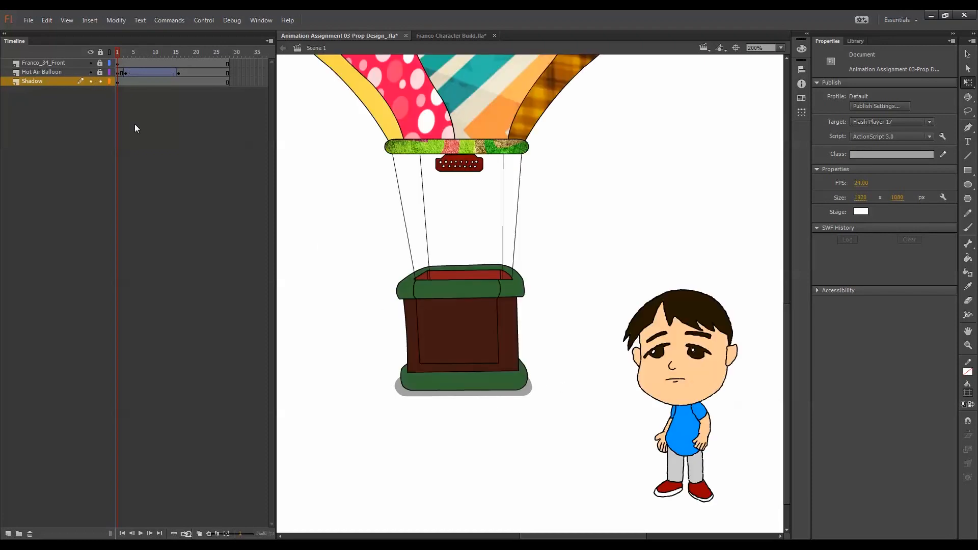
# Rename the Shadow layer as Balloon Shadow
pyautogui.doubleClick(44, 81)
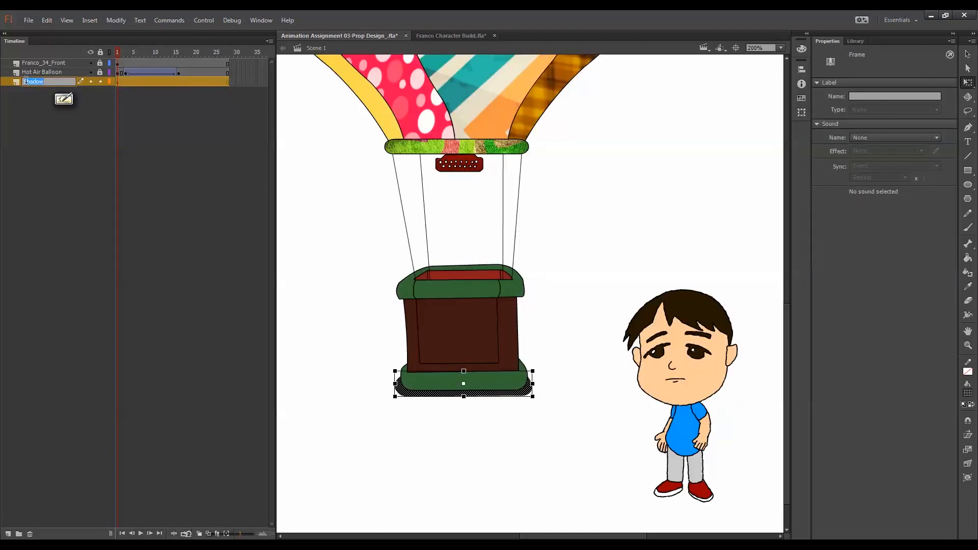
pyautogui.click(41, 82)
pyautogui.write('Balloon')
pyautogui.click(346, 273)
# Add keyframes at frames 3 and 9 of Balloon Shadow and shrink the frame 9 shadow to a thin sliver about 71 px wide
pyautogui.click(127, 82)
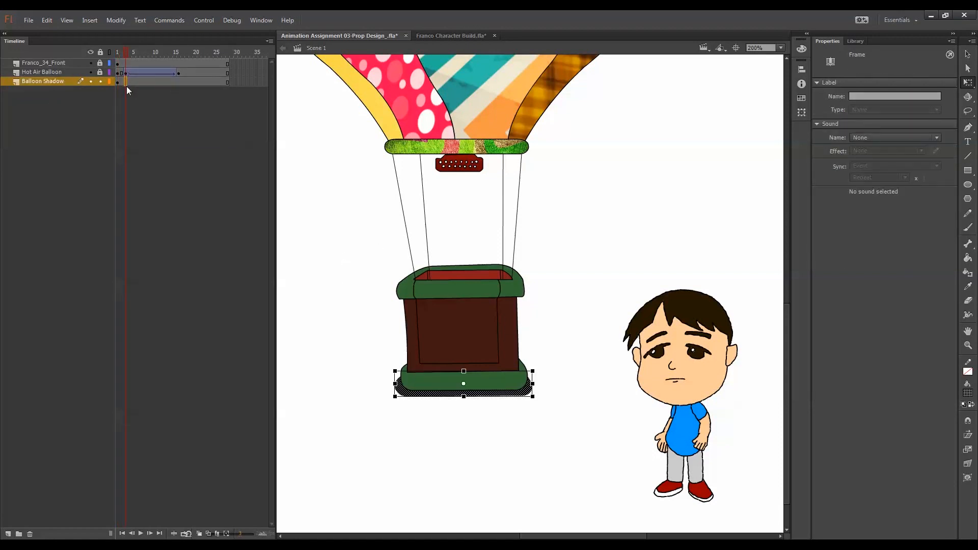
pyautogui.press('F6')
pyautogui.click(177, 82)
pyautogui.click(150, 83)
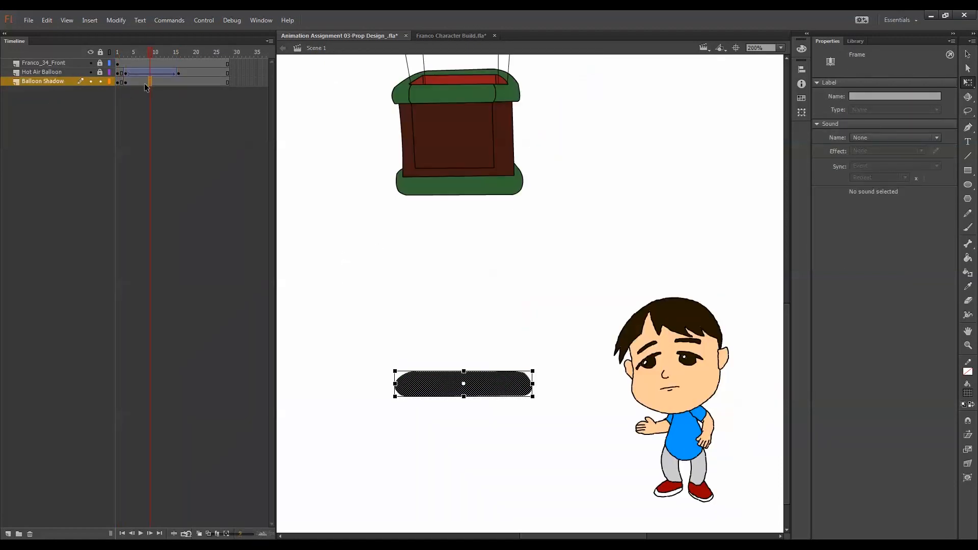
pyautogui.moveTo(532, 371); pyautogui.dragTo(506, 384)
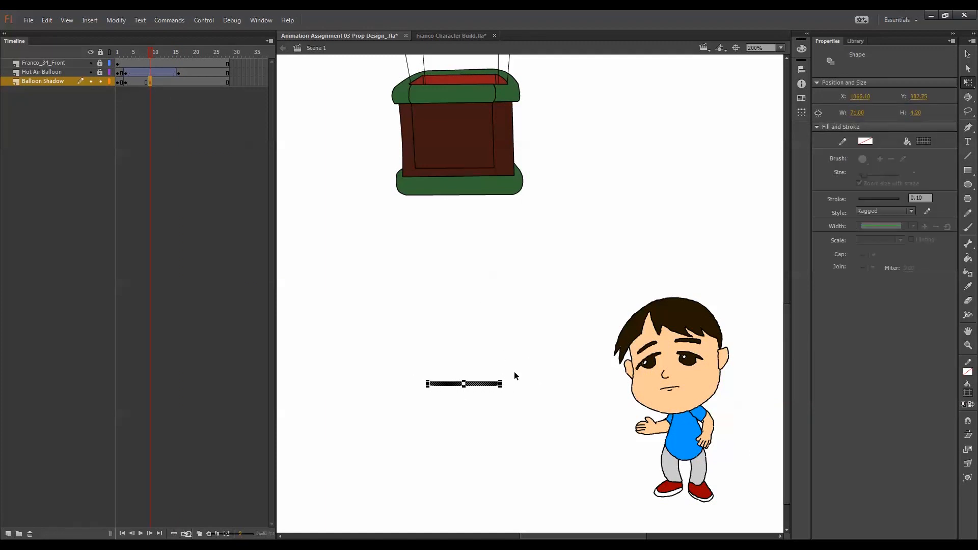
pyautogui.press('.')
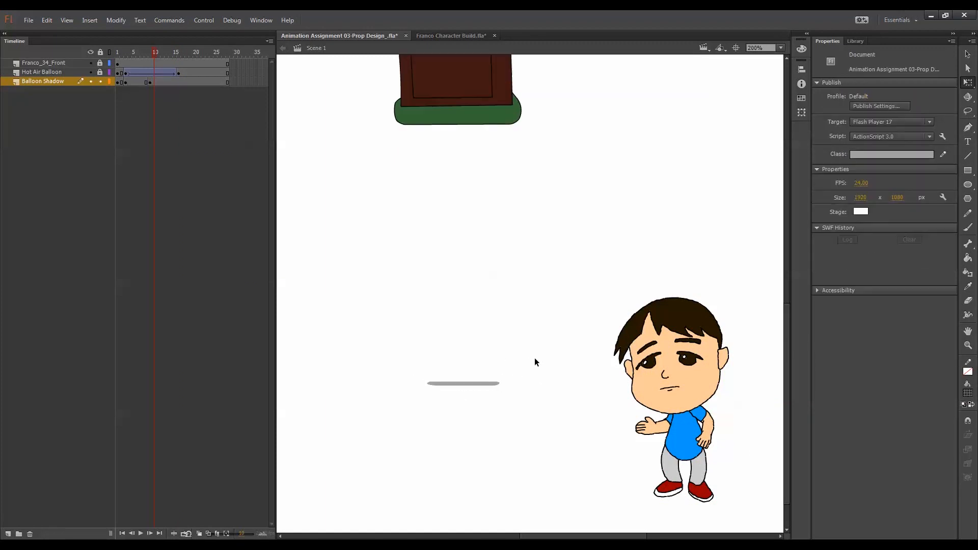
# Create a shape tween between frames 3 and 9 of the Balloon Shadow layer with its ease set to 100 in
pyautogui.click(142, 82)
pyautogui.rightClick(142, 82)
pyautogui.click(160, 99)
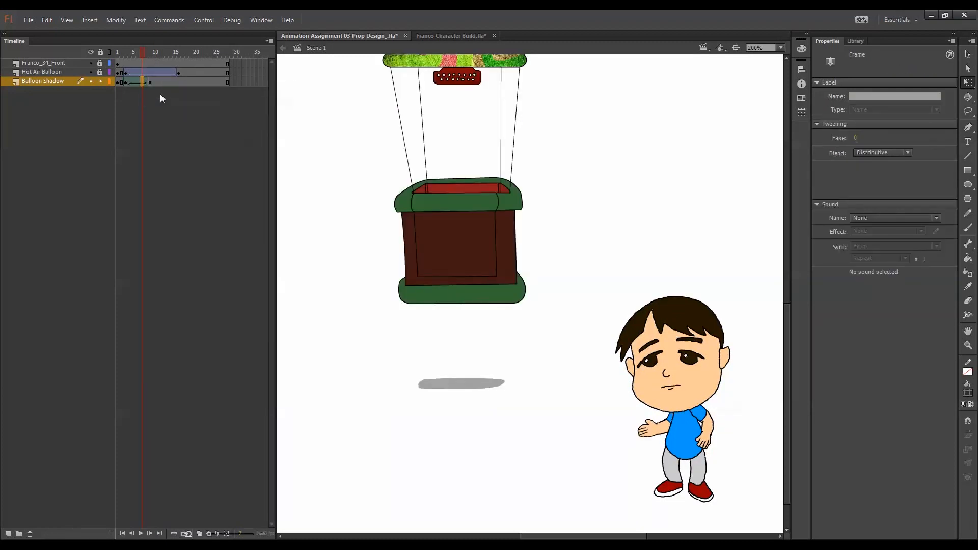
pyautogui.moveTo(856, 138); pyautogui.dragTo(754, 143)
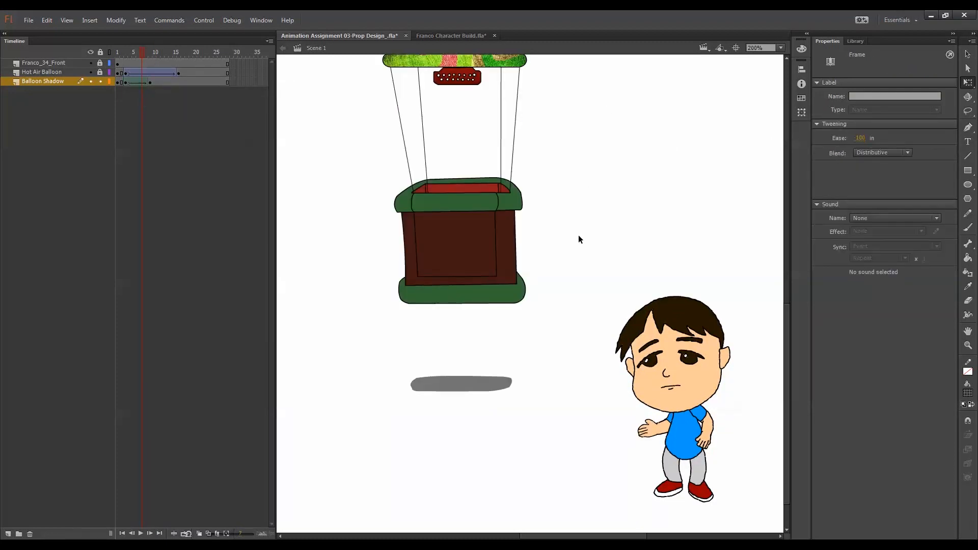
pyautogui.click(579, 237)
# Insert a blank keyframe at frame 10 of the Balloon Shadow layer and play the animation from frame 1
pyautogui.moveTo(142, 53)
pyautogui.mouseDown()
pyautogui.moveTo(122, 56)
pyautogui.moveTo(153, 57)
pyautogui.mouseUp()
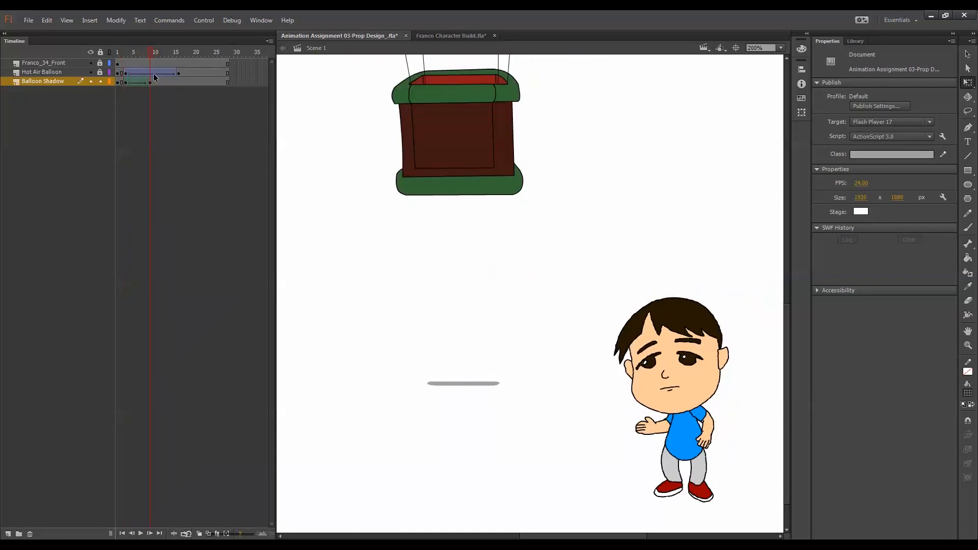
pyautogui.click(154, 82)
pyautogui.press('F7')
pyautogui.click(543, 298)
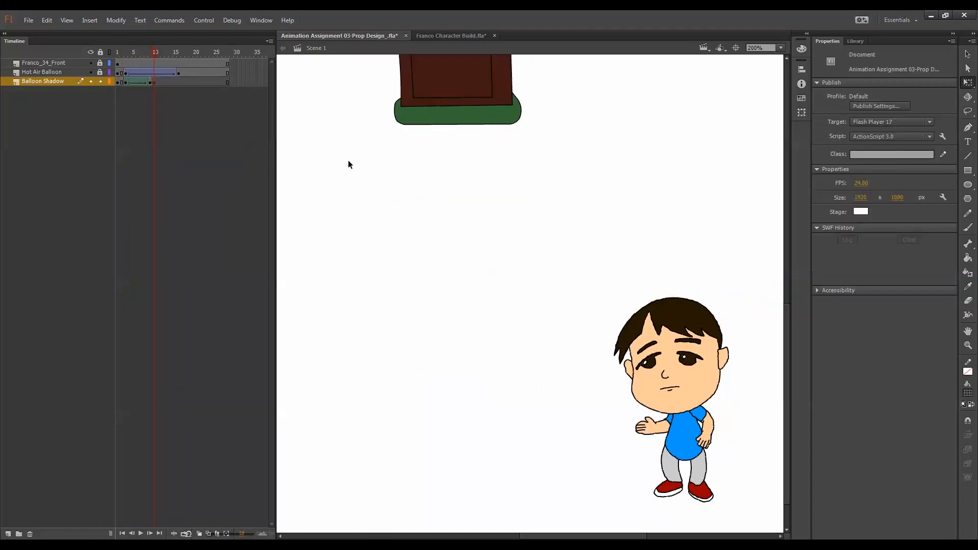
pyautogui.moveTo(150, 56); pyautogui.dragTo(118, 56)
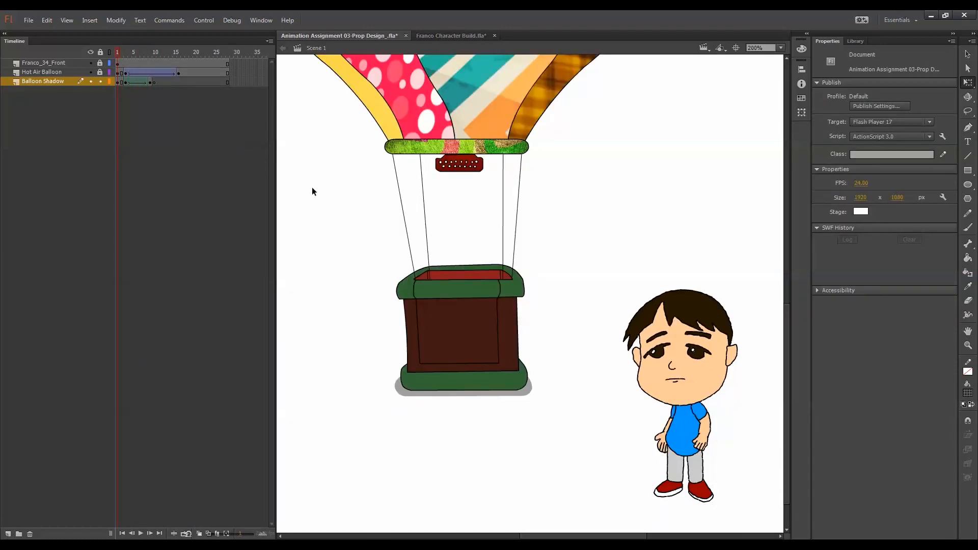
pyautogui.press('Return')
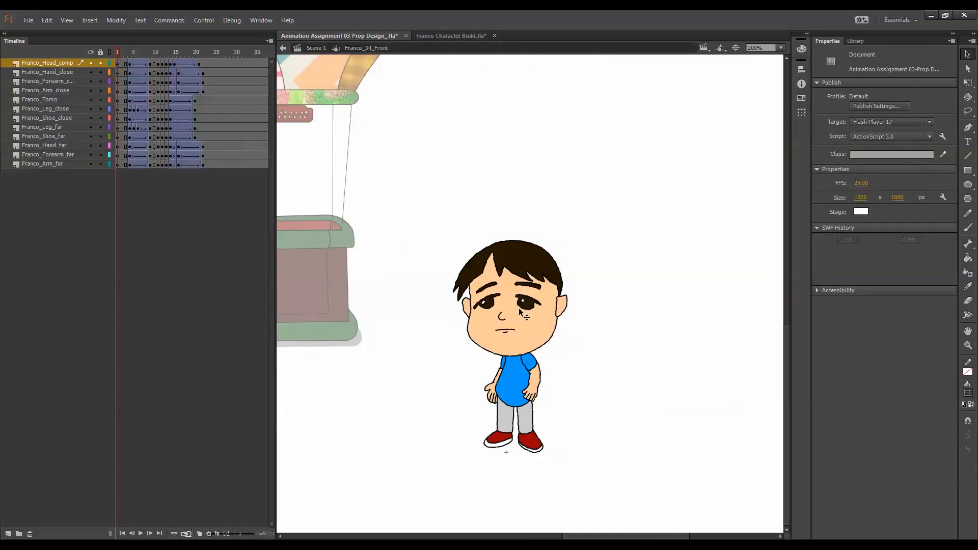
# Inside the Franco_34_Front symbol, add a layer beneath all the body-part layers and name it Franco Shadow
pyautogui.click(8, 534)
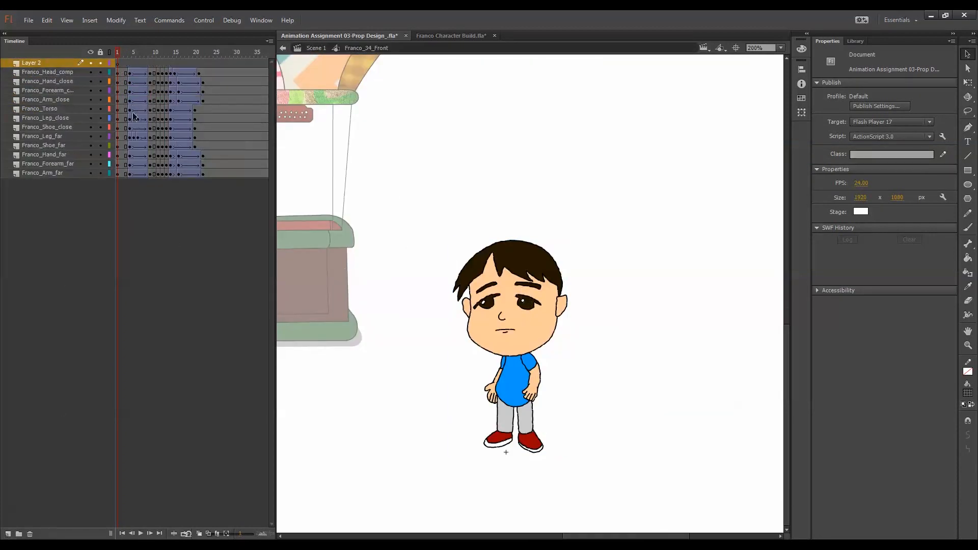
pyautogui.moveTo(68, 61); pyautogui.dragTo(45, 173)
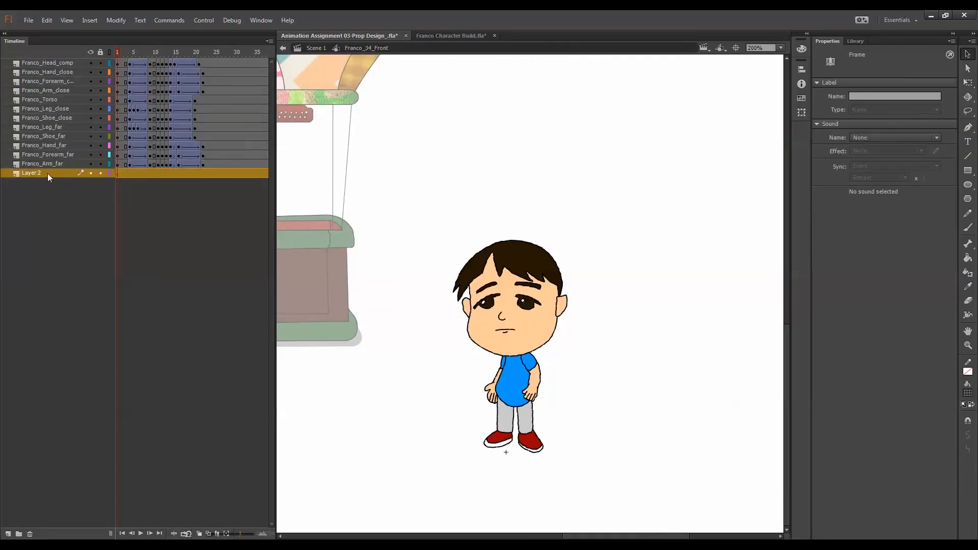
pyautogui.write('Franco Shadow')
# Draw a flat oval about 296 by 93 px under the boy's feet and convert it to a graphic symbol named Franco Shadow
pyautogui.click(969, 184)
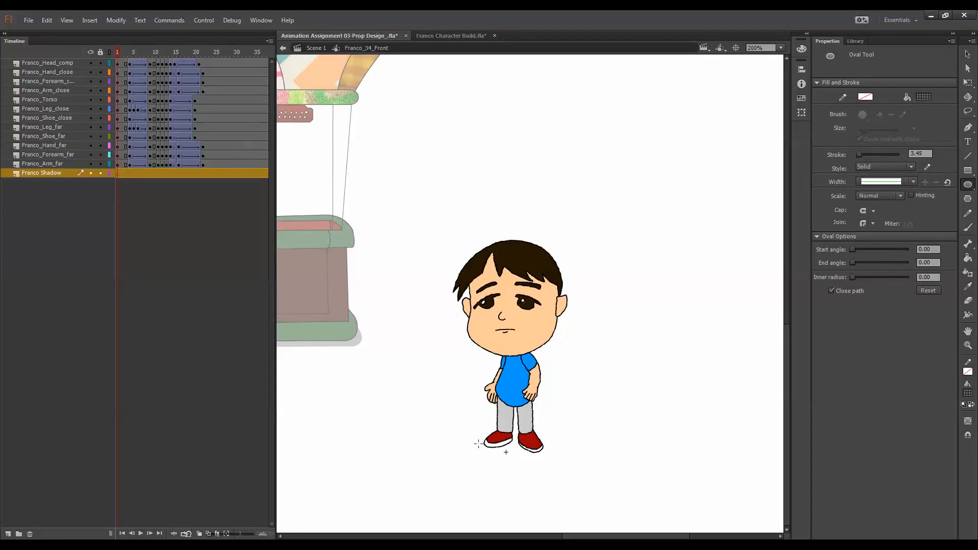
pyautogui.moveTo(475, 433); pyautogui.dragTo(557, 459)
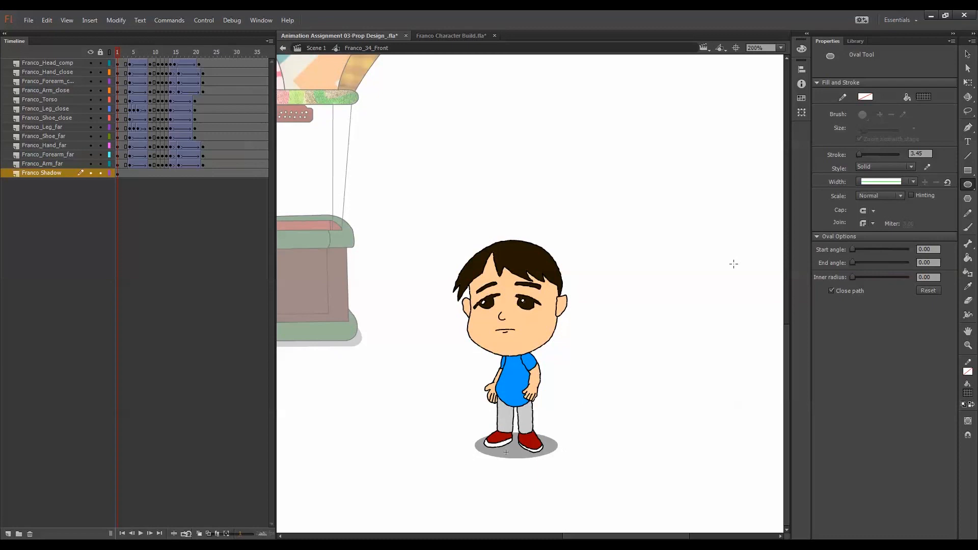
pyautogui.click(968, 82)
pyautogui.click(558, 444)
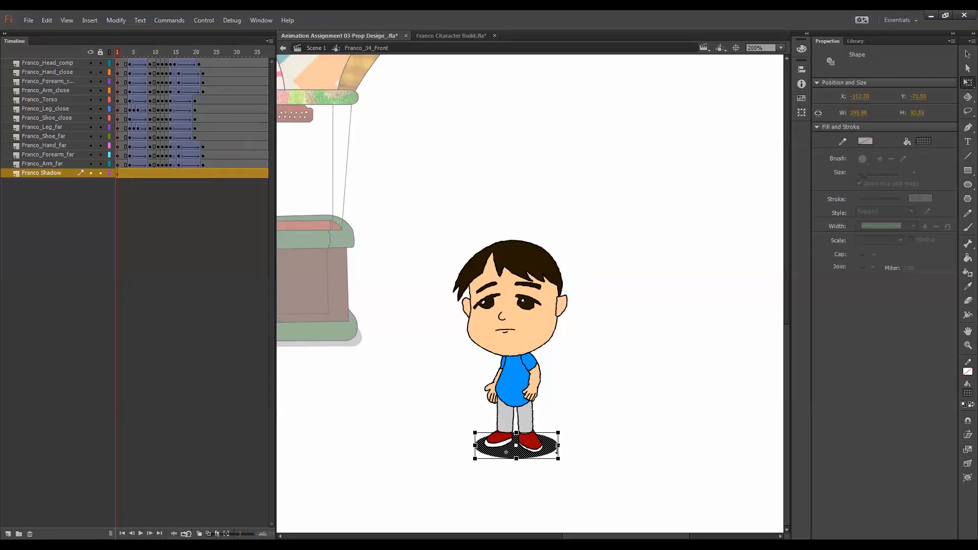
pyautogui.press('F8')
pyautogui.write('Fran')
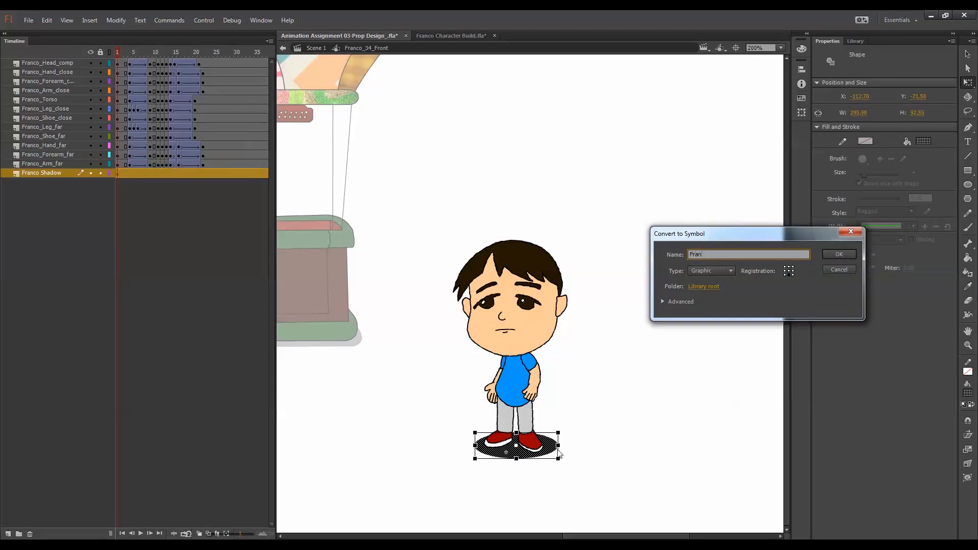
pyautogui.write('co Shadow')
pyautogui.press('Return')
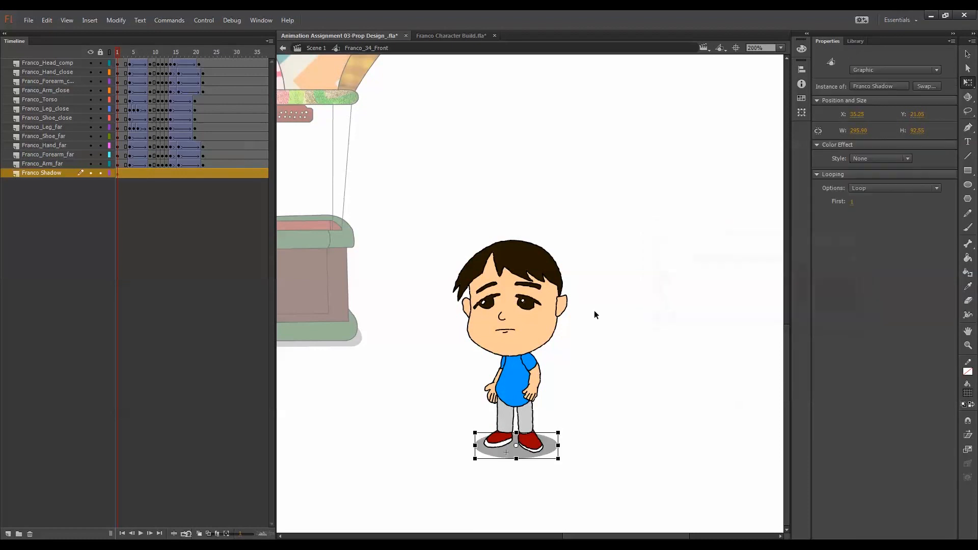
# Add keyframes at frames 4 and 9 of the Franco Shadow layer and slightly enlarge the shadow at frame 9
pyautogui.click(129, 173)
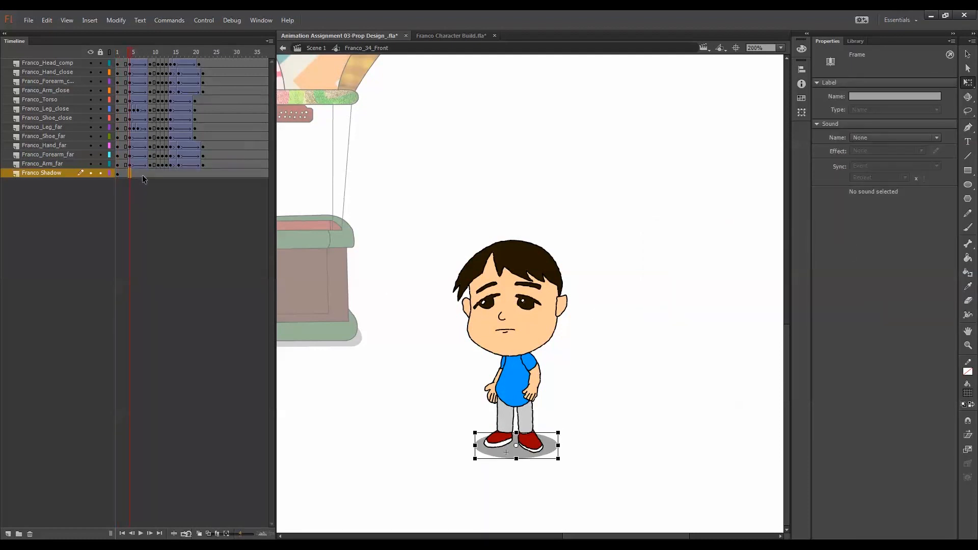
pyautogui.click(150, 174)
pyautogui.press('F6')
pyautogui.moveTo(558, 433); pyautogui.dragTo(560, 433)
pyautogui.click(579, 440)
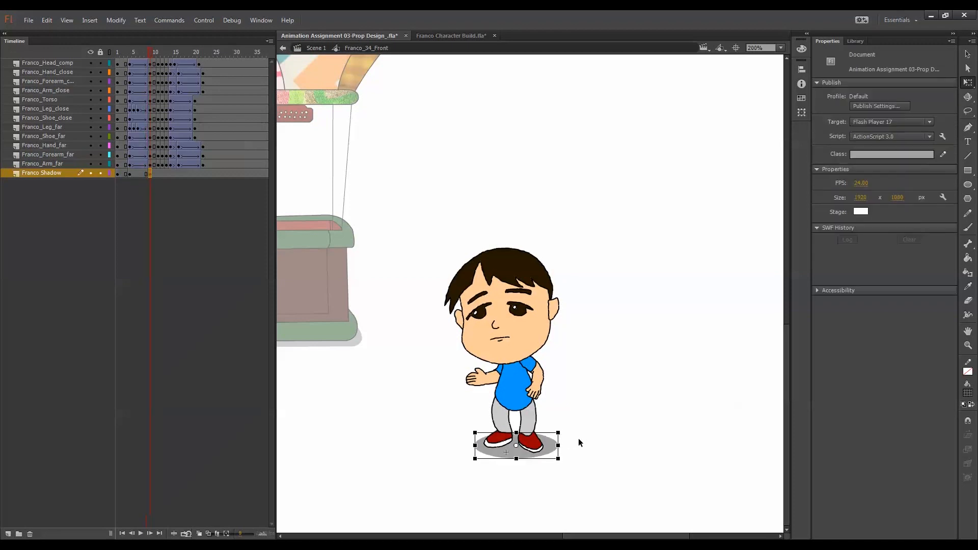
# Narrow the shadow to about 231 px wide at a frame 11 keyframe and shift it under the boy's feet at frame 12
pyautogui.click(159, 174)
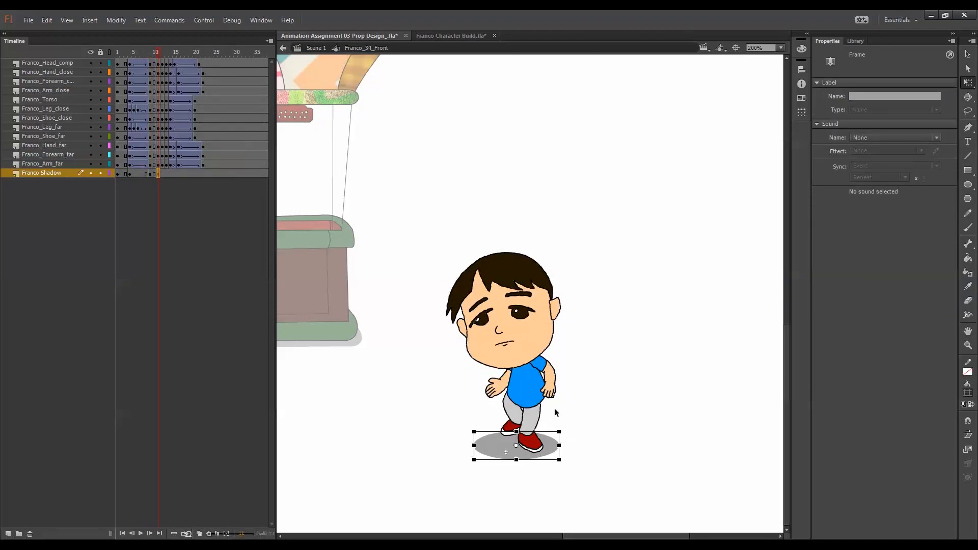
pyautogui.moveTo(559, 433); pyautogui.dragTo(550, 429)
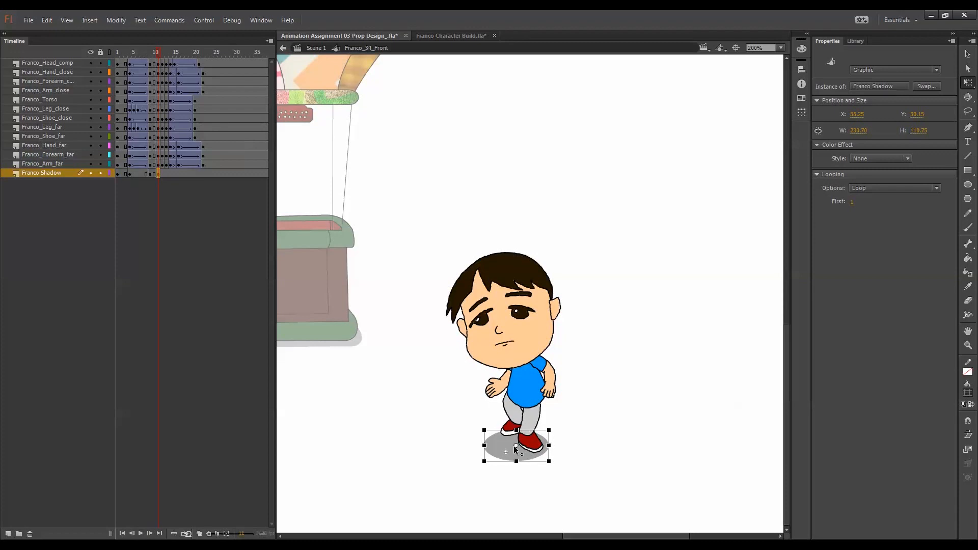
pyautogui.click(162, 174)
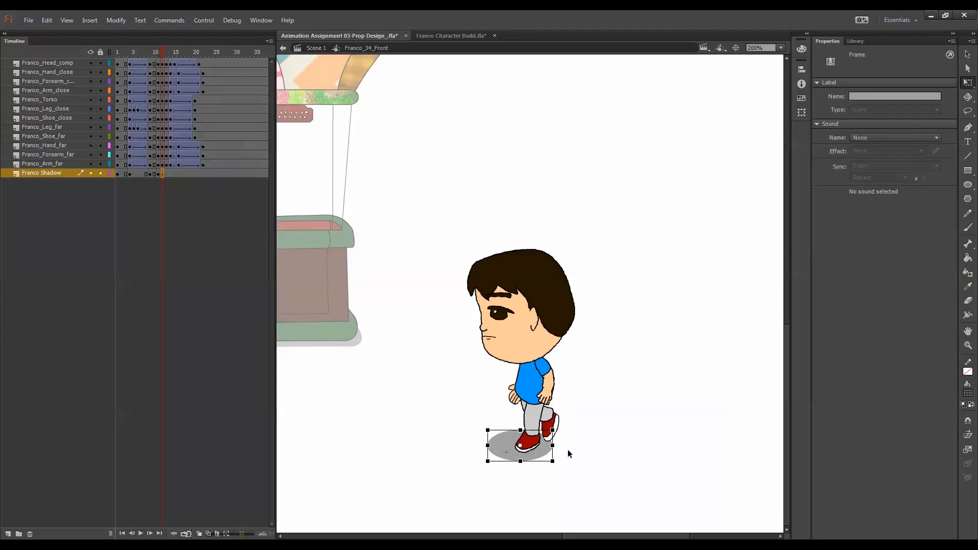
pyautogui.moveTo(545, 453); pyautogui.dragTo(579, 440)
# Add Franco Shadow keyframes at frames 13 and 14, fitting the shadow's position and width to the boy's feet in each
pyautogui.click(166, 174)
pyautogui.click(172, 174)
pyautogui.press(',')
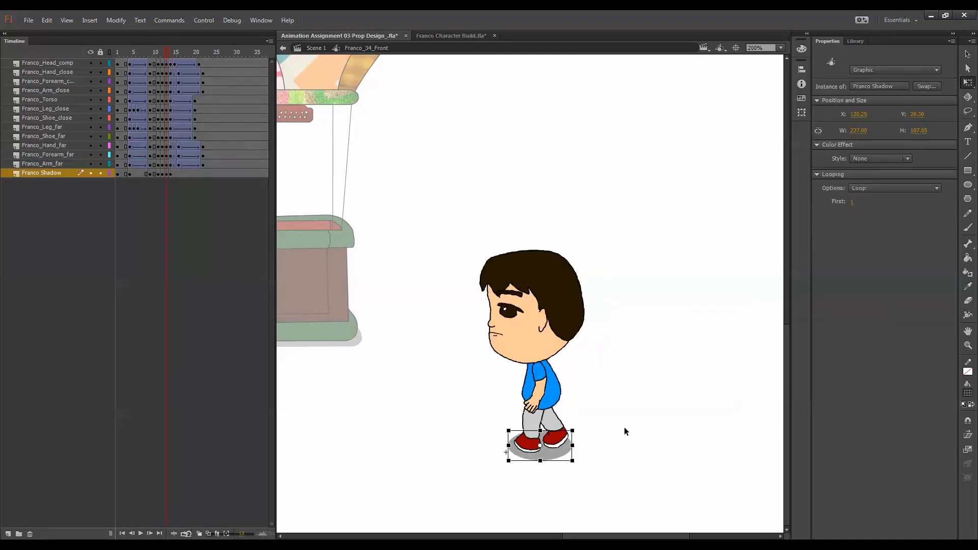
pyautogui.press('.')
pyautogui.press(',')
pyautogui.click(619, 437)
pyautogui.press('.')
pyautogui.click(551, 454)
# Add a keyframe at frame 20 of Franco Shadow and create a classic tween from frame 14 to it
pyautogui.click(195, 174)
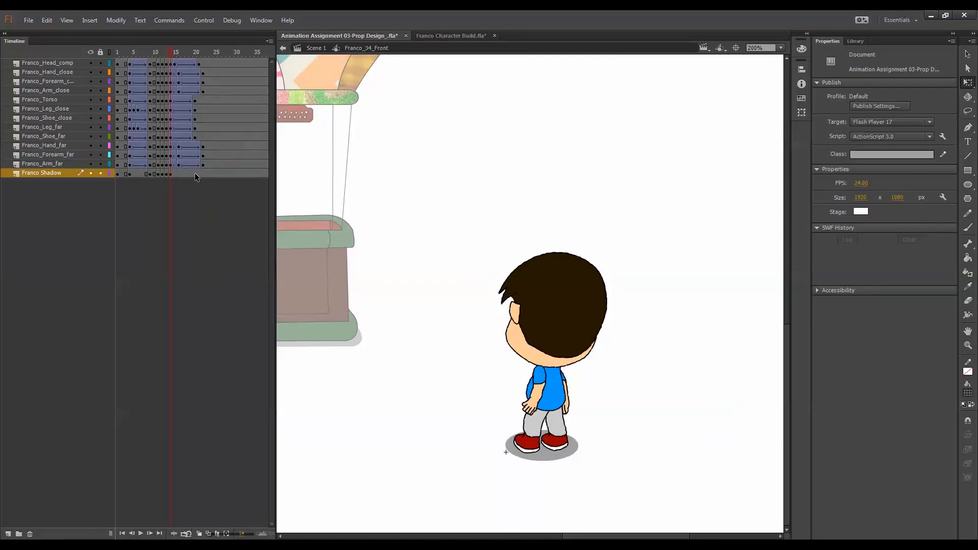
pyautogui.click(195, 174)
pyautogui.press('F6')
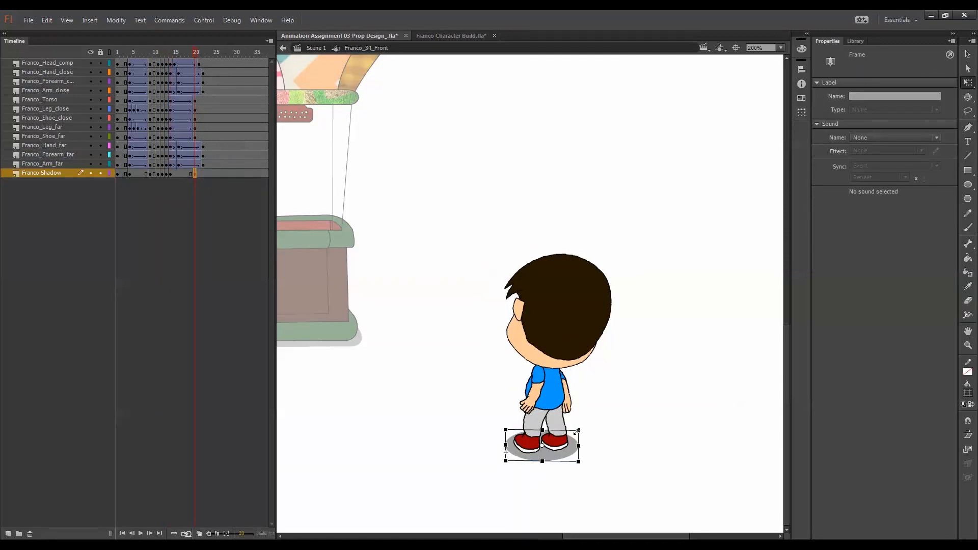
pyautogui.click(183, 174)
pyautogui.rightClick(183, 174)
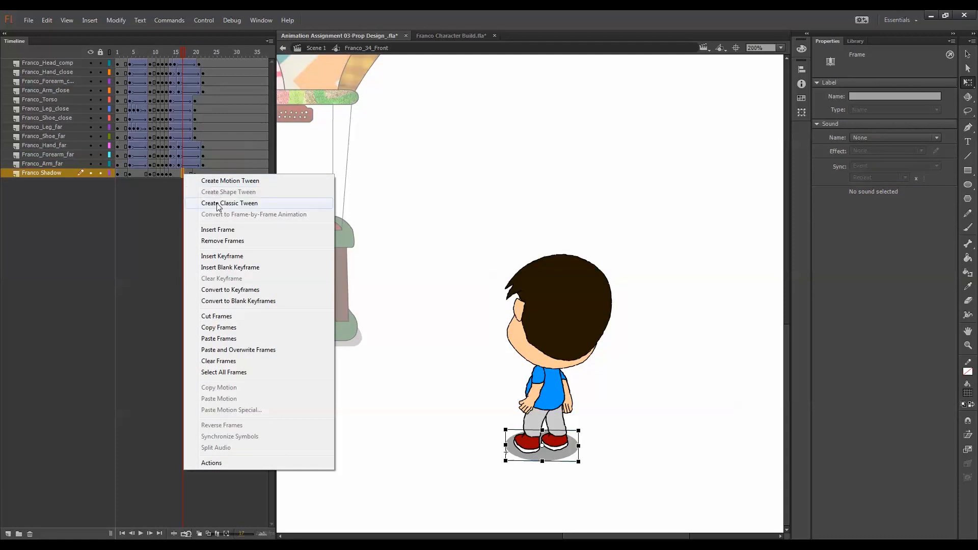
pyautogui.click(218, 204)
# Create a classic tween between frames 4 and 9 of the Franco Shadow layer with its ease set to 100 out
pyautogui.click(138, 173)
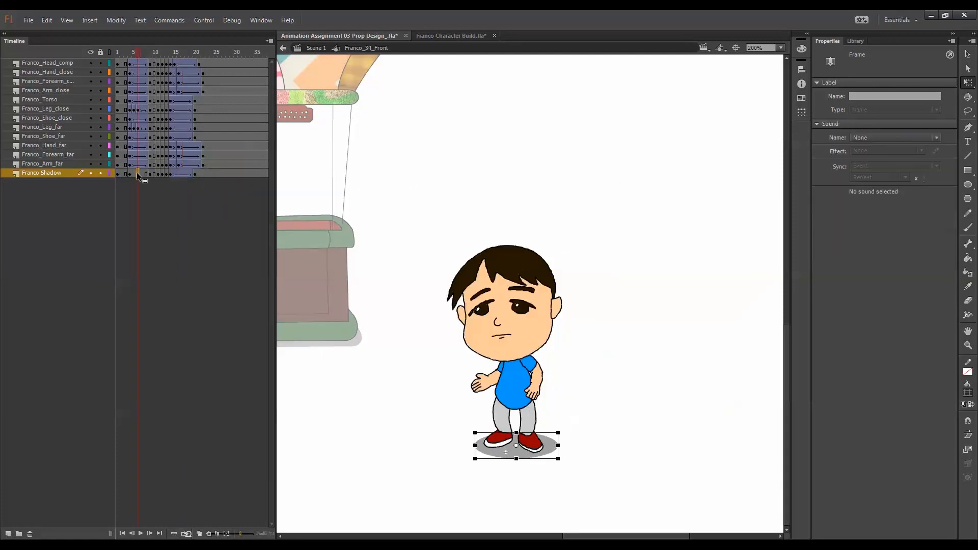
pyautogui.rightClick(138, 173)
pyautogui.click(176, 203)
pyautogui.moveTo(857, 139); pyautogui.dragTo(912, 138)
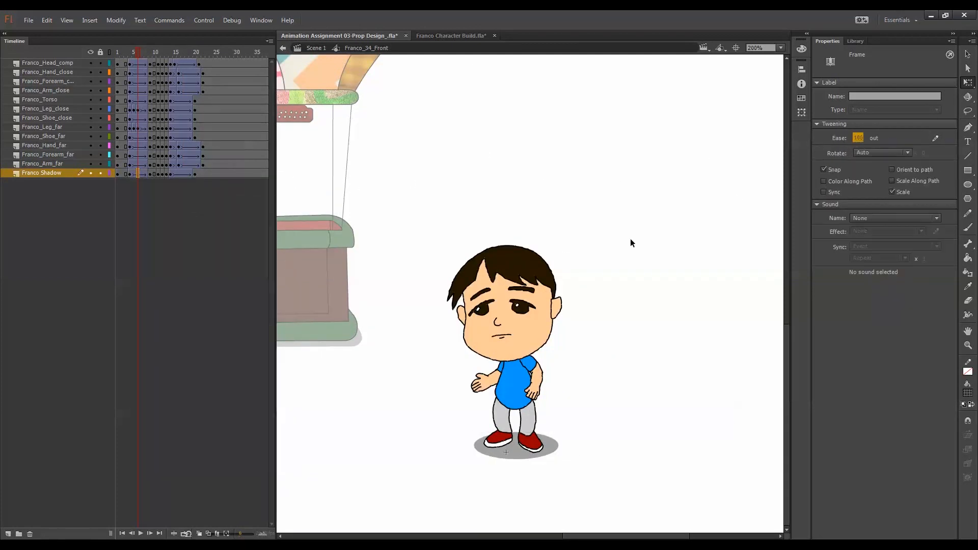
# Return to Scene 1 and play the animation with the whole balloon and boy in view at 50% zoom
pyautogui.doubleClick(604, 310)
pyautogui.click(607, 309)
pyautogui.hotkey('ctrl', '1')
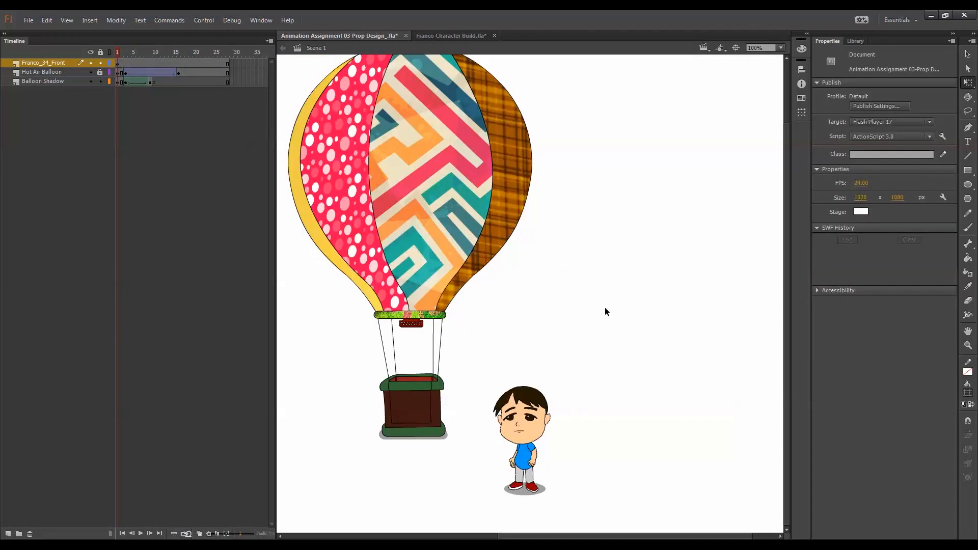
pyautogui.hotkey('ctrl', '-')
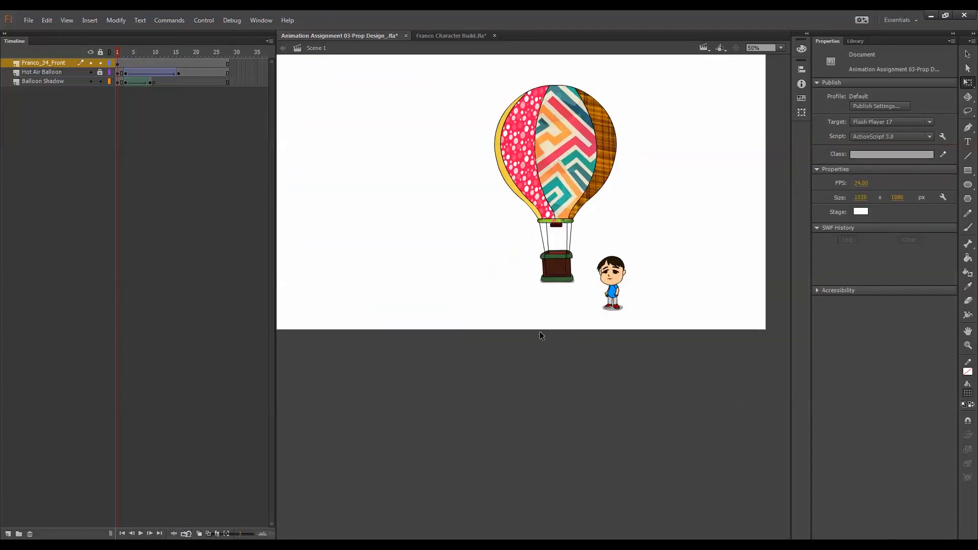
pyautogui.press('Return')
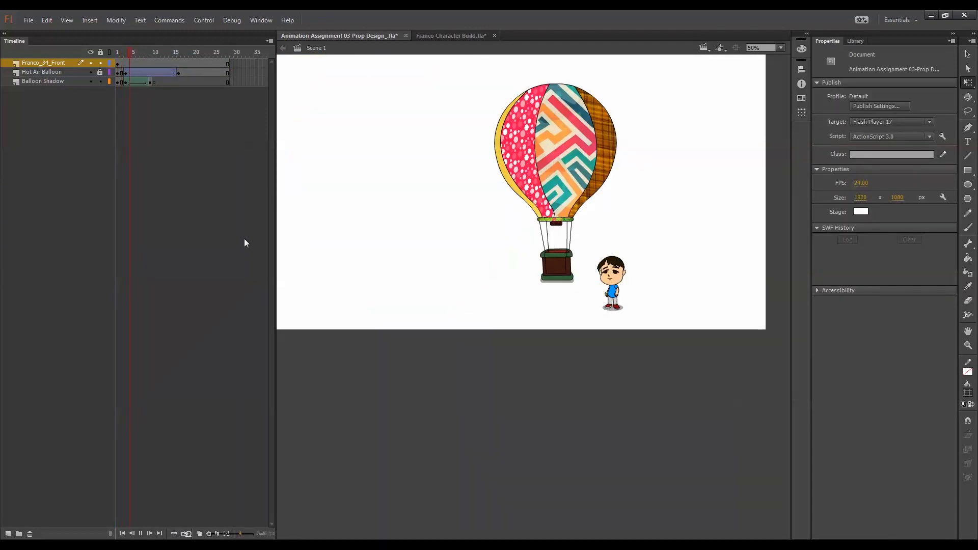
# Replay the Scene 1 animation to check the balloon's and boy's shadows, and view the boy at 100% zoom
pyautogui.press('Return')
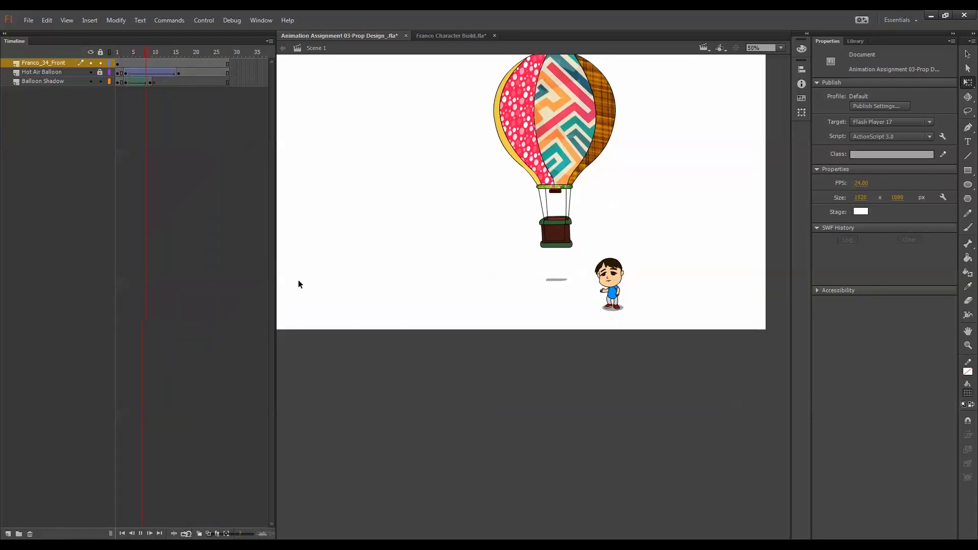
pyautogui.press('Return')
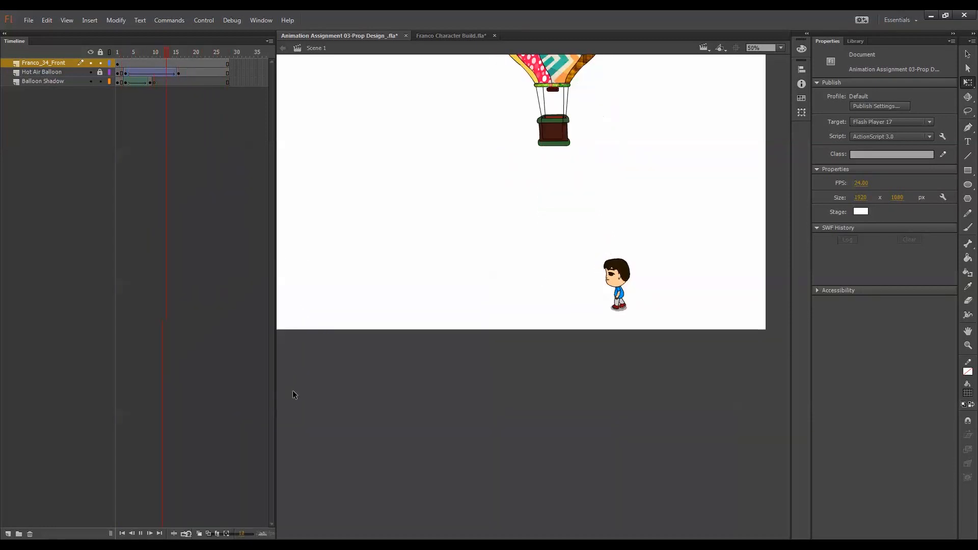
pyautogui.press('Return')
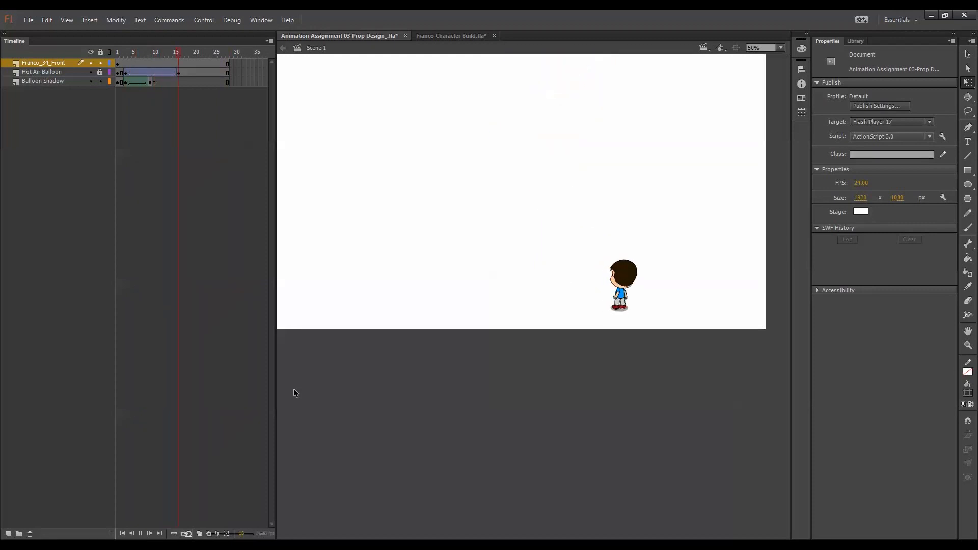
pyautogui.press('Return')
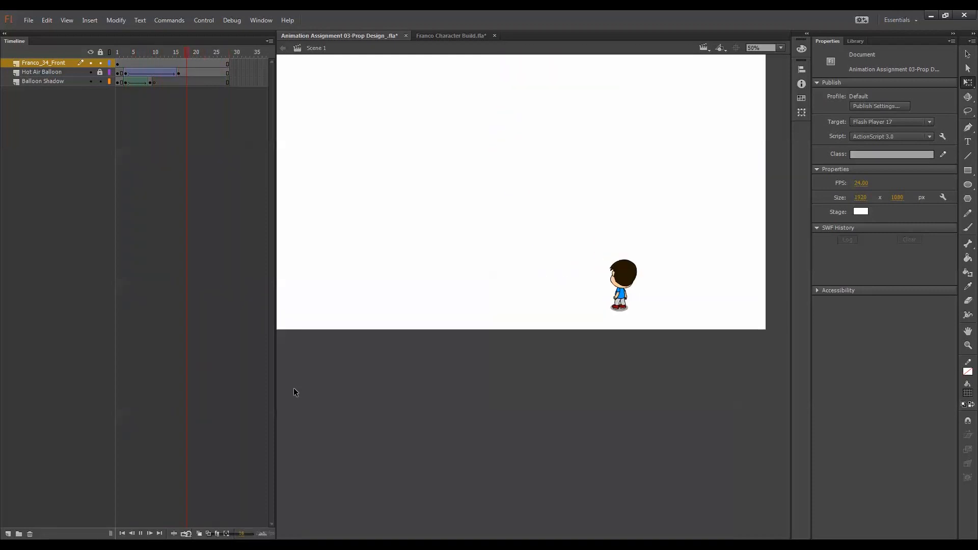
pyautogui.press('Return')
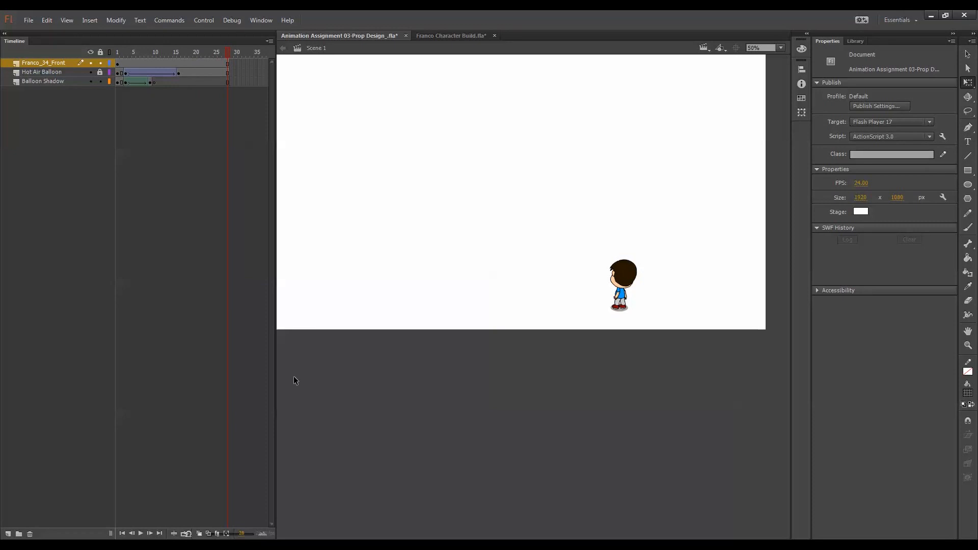
pyautogui.hotkey('ctrl', '1')
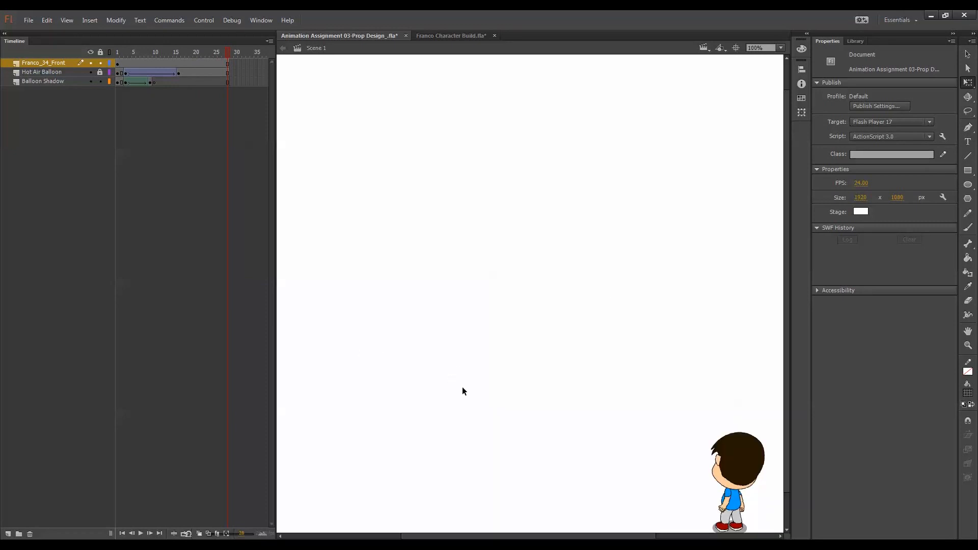
pyautogui.press('Return')
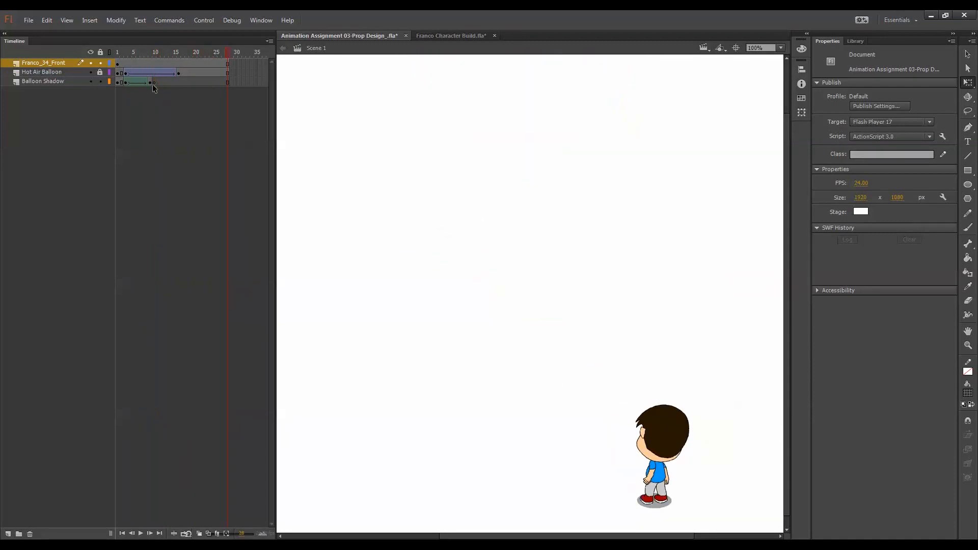
# Save the balloon animation document and close the program
pyautogui.click(29, 20)
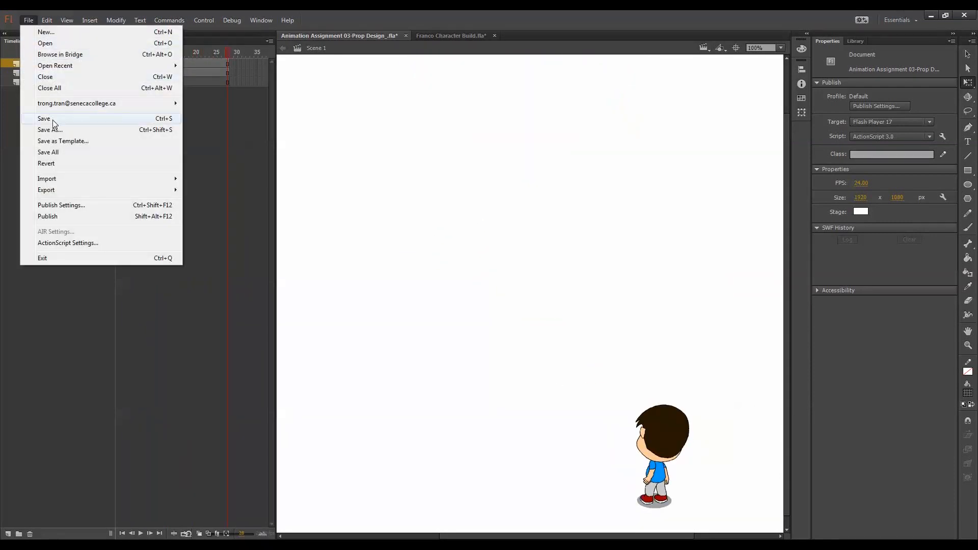
pyautogui.click(53, 121)
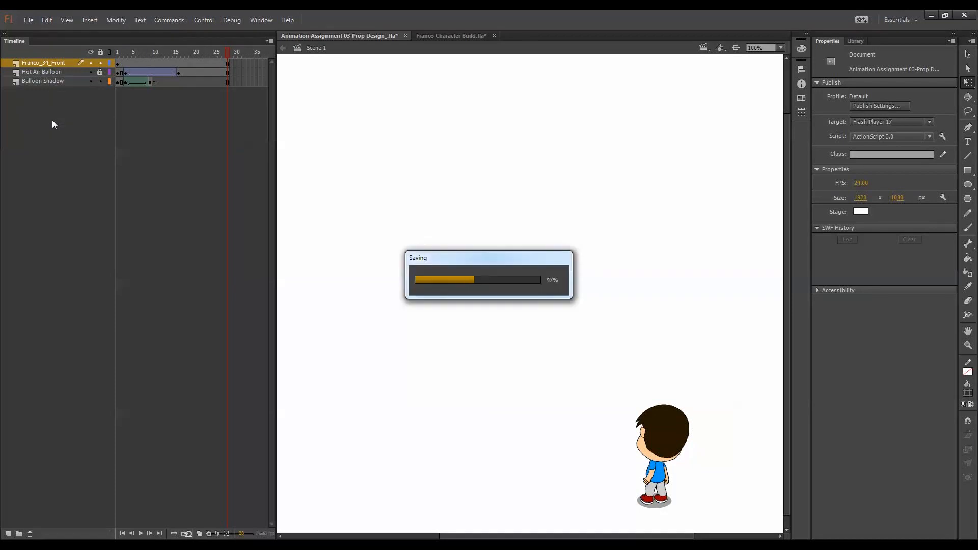
pyautogui.click(965, 15)
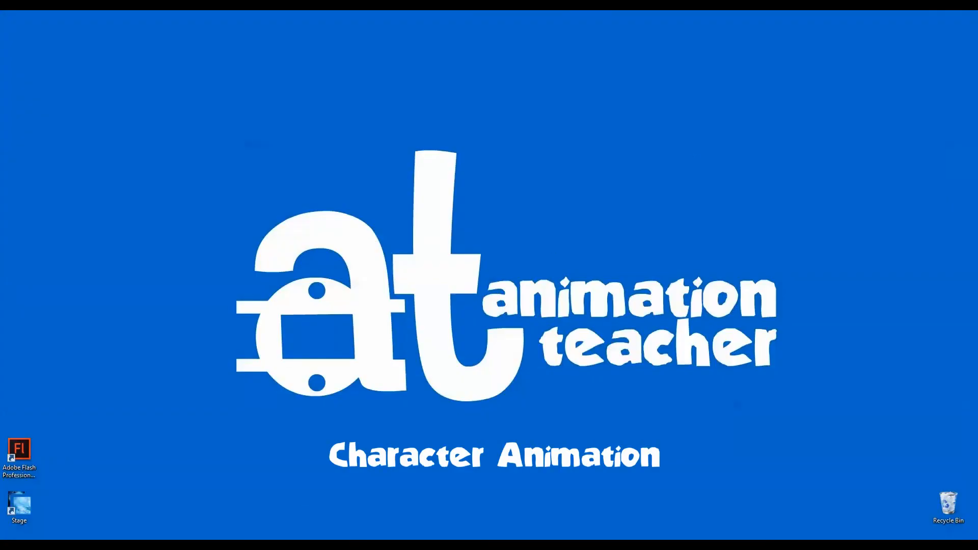